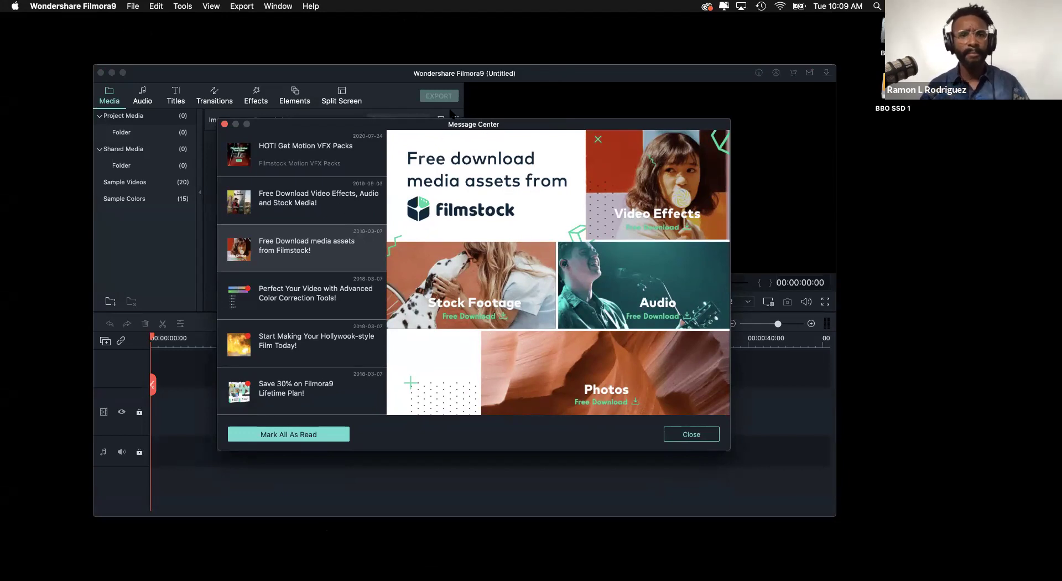
- Reposition the Message Center announcements window, then close it
drag(605, 136, 635, 123)
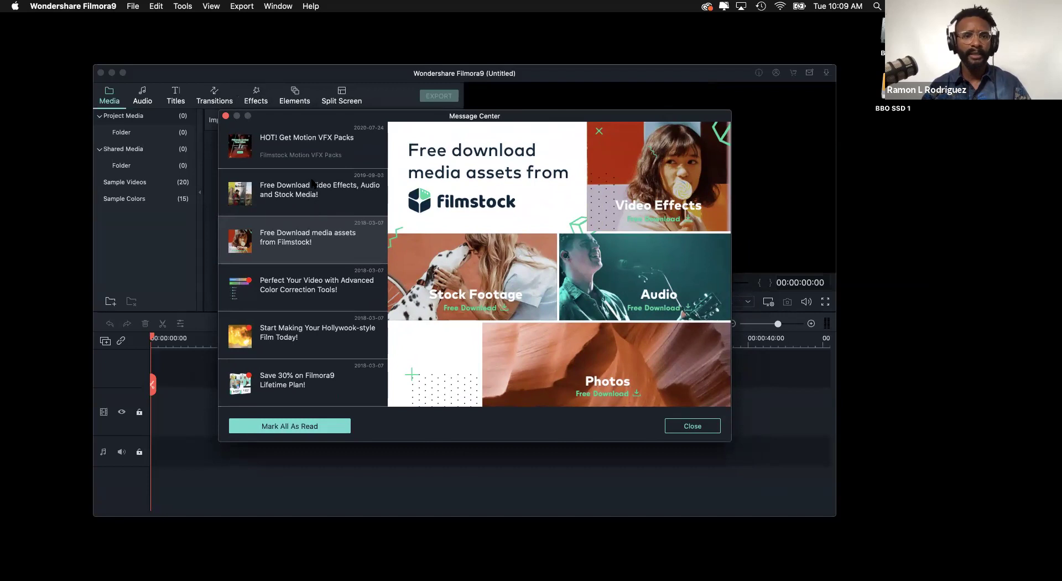
mouse_move(526, 118)
mouse_down()
mouse_move(556, 112)
mouse_move(544, 107)
mouse_up()
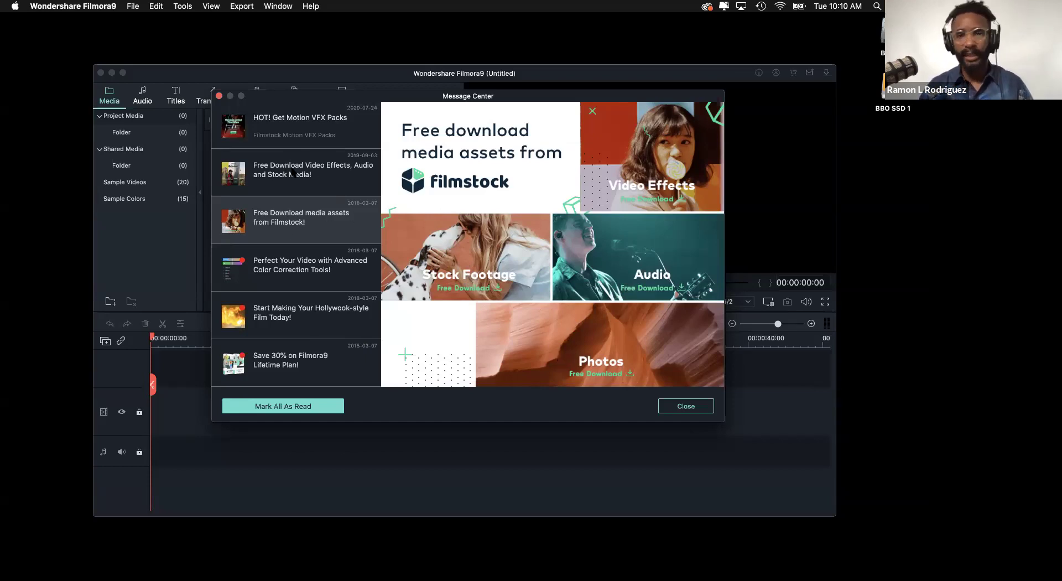
drag(429, 94, 421, 93)
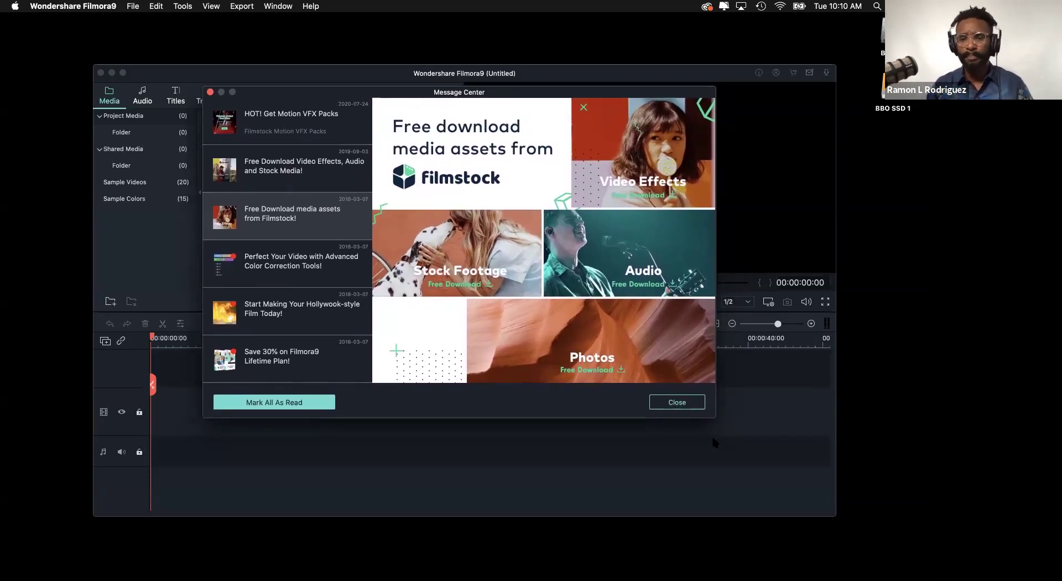
click(678, 402)
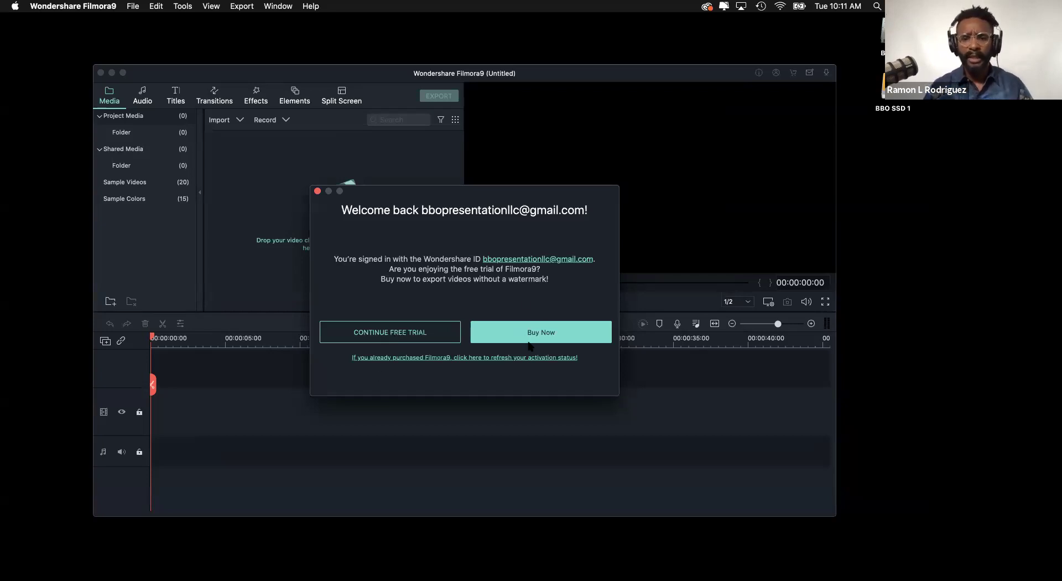
- Move the Welcome back prompt and choose to continue the free trial
drag(504, 190, 476, 156)
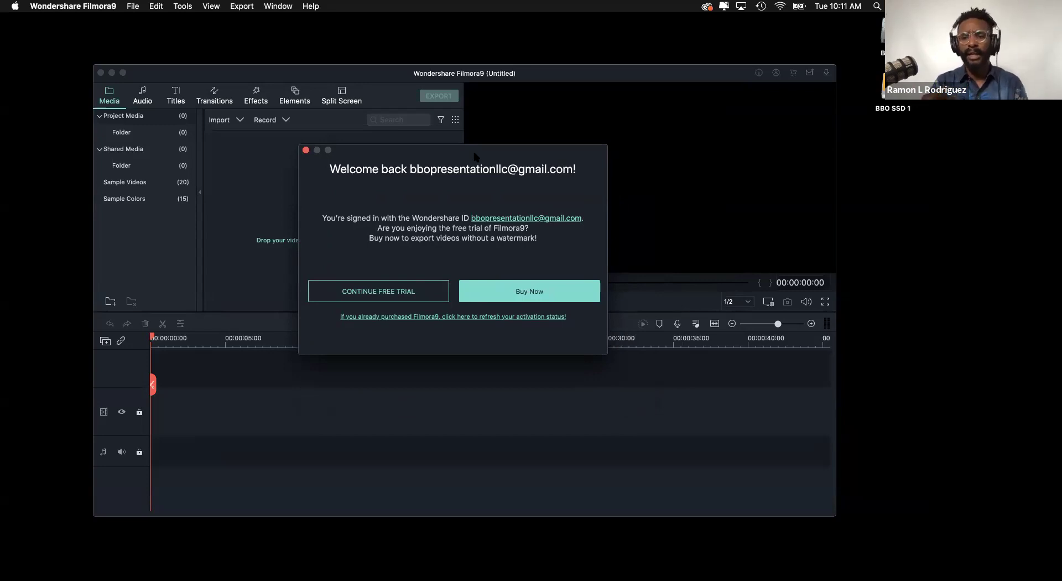
drag(467, 151, 470, 140)
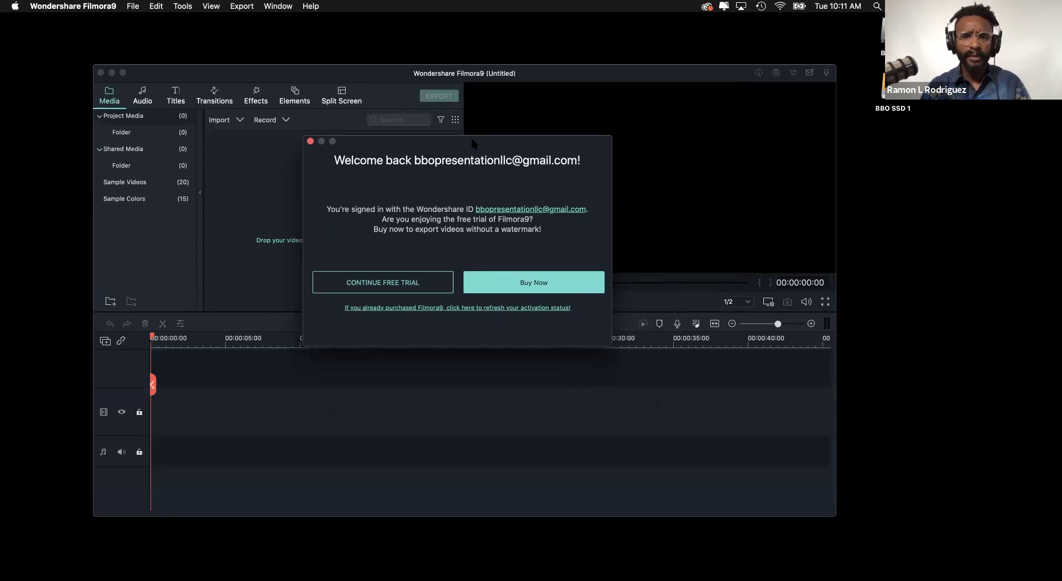
drag(356, 139, 366, 142)
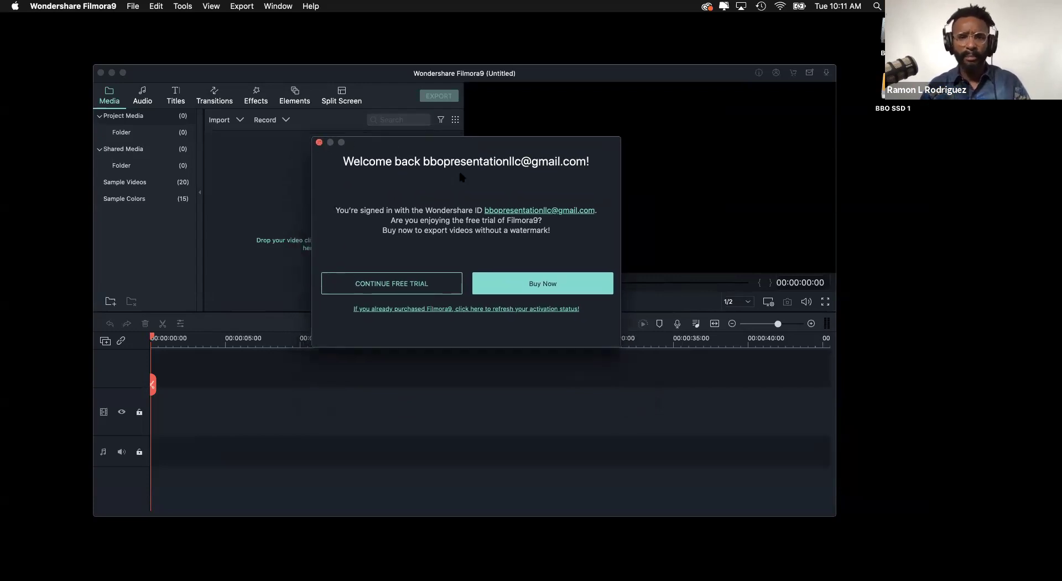
click(409, 287)
- Move the Filmora editor window to the top-left and enlarge it from the bottom-right corner
drag(526, 74, 430, 22)
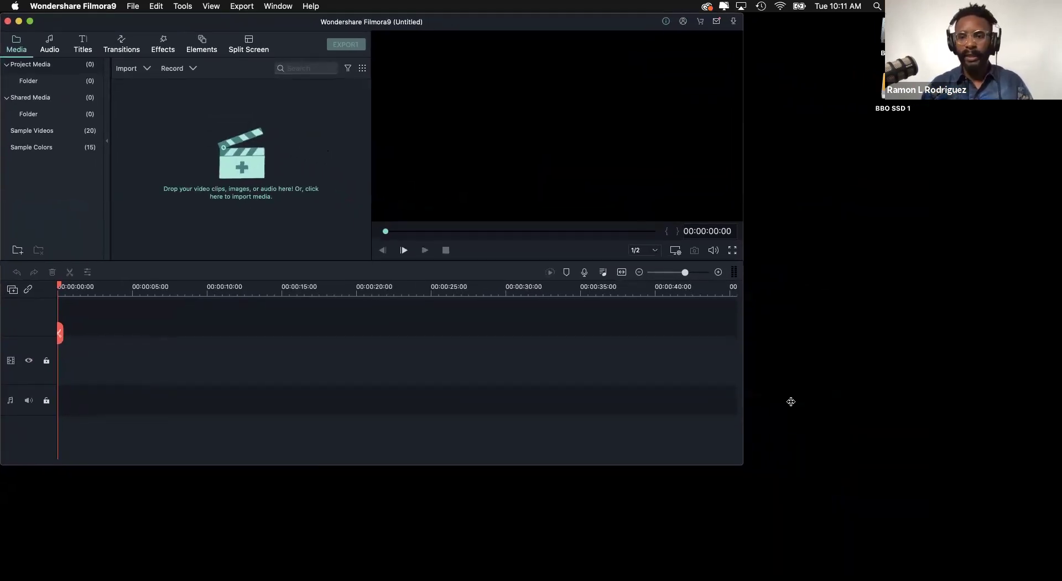
drag(743, 465, 812, 529)
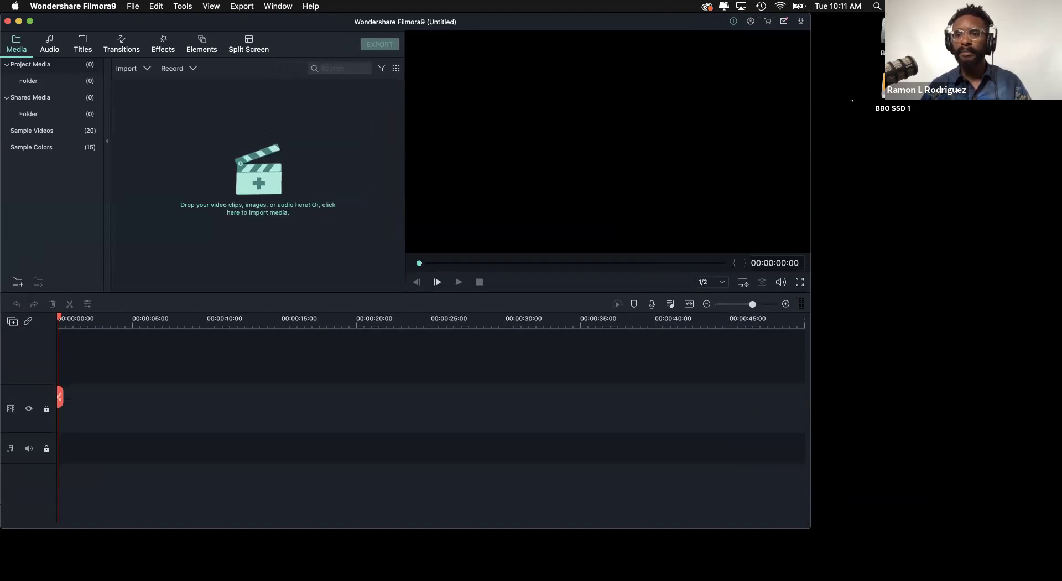
drag(811, 529, 811, 564)
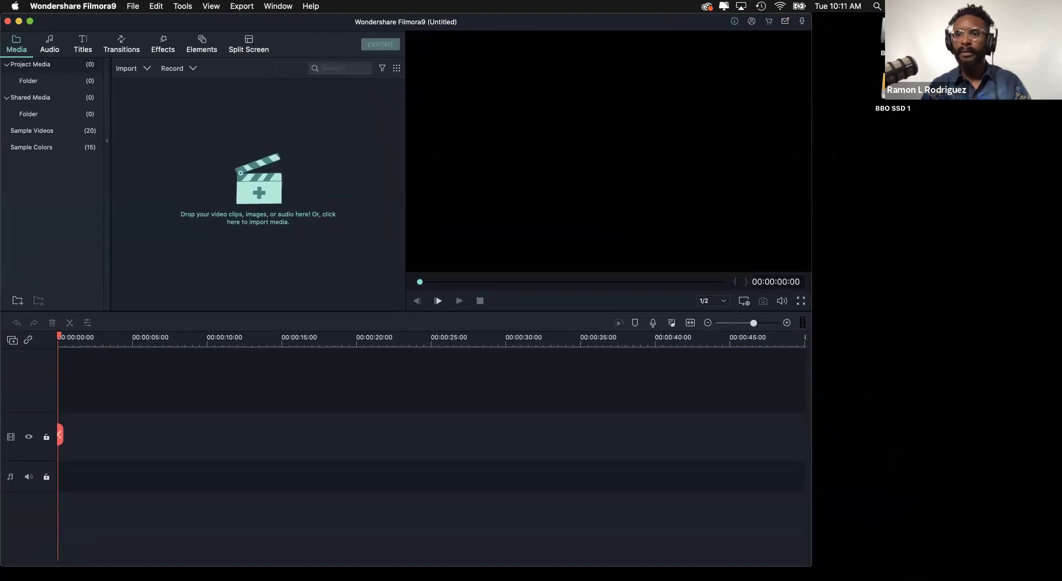
drag(811, 564, 804, 525)
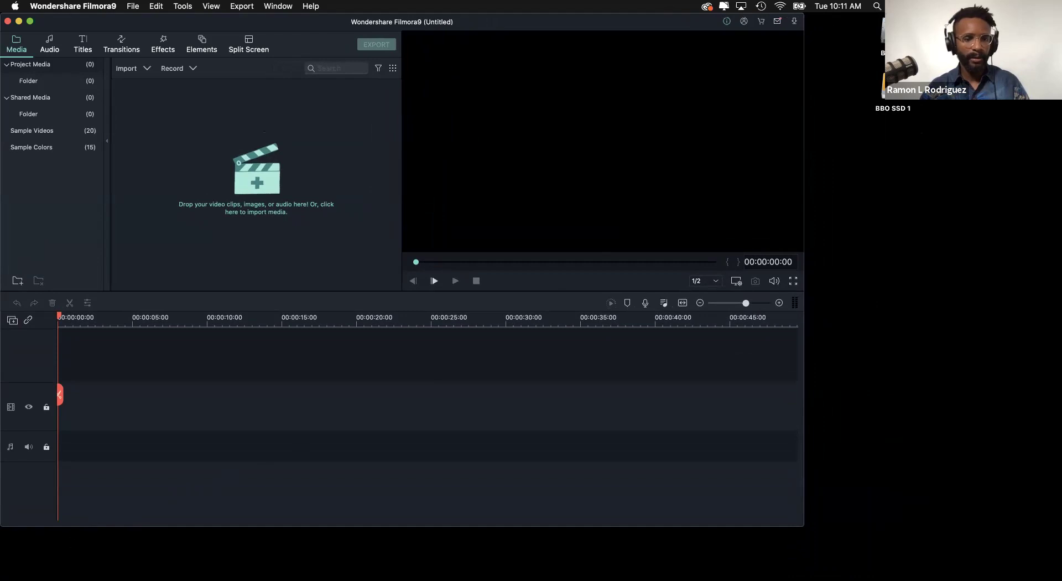
drag(805, 526, 920, 547)
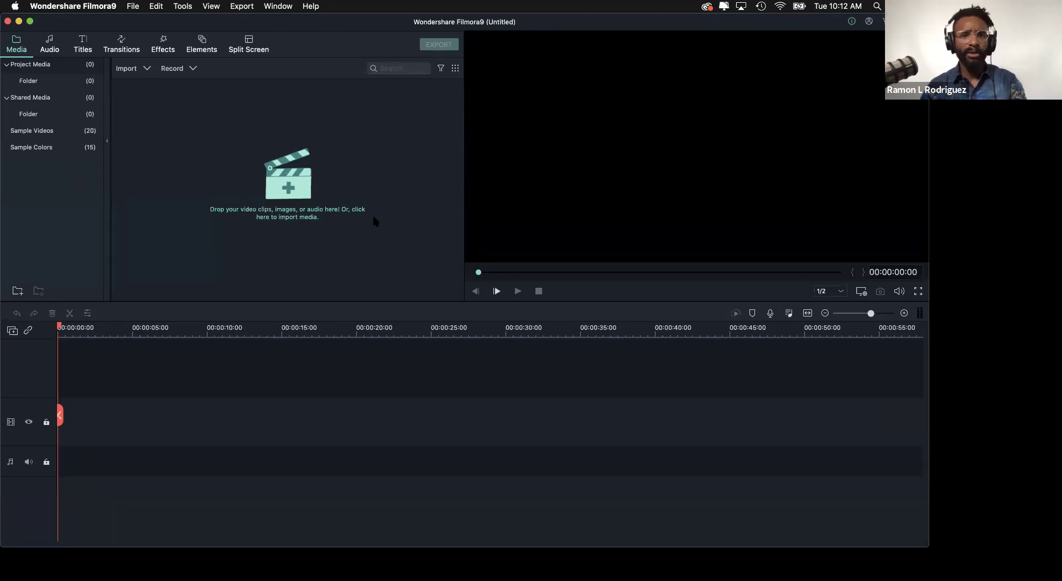
- Switch to Finder and position a new Finder window beside Filmora
key(super+Tab)
key(super+Tab)
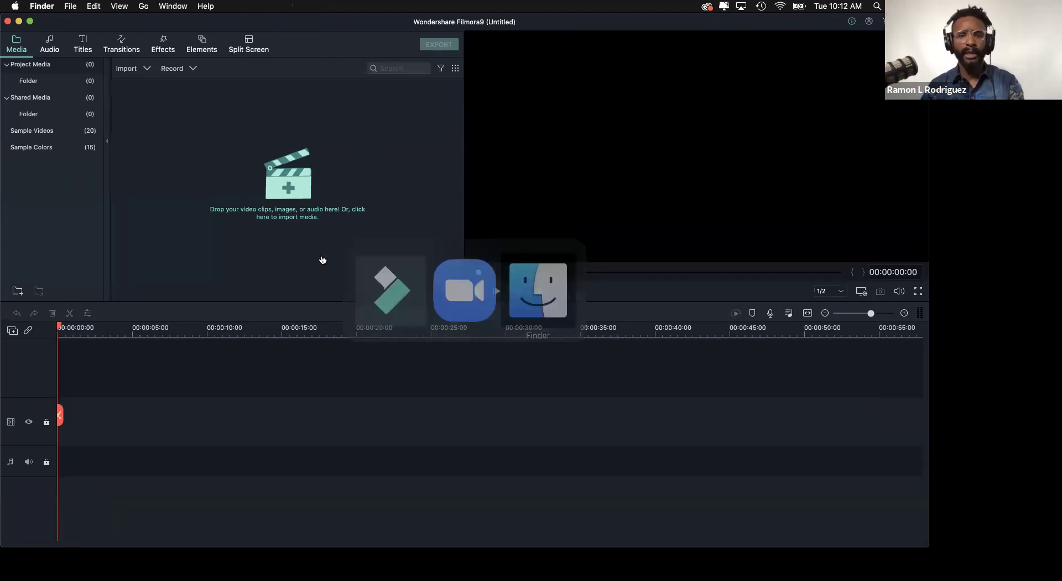
key(super+n)
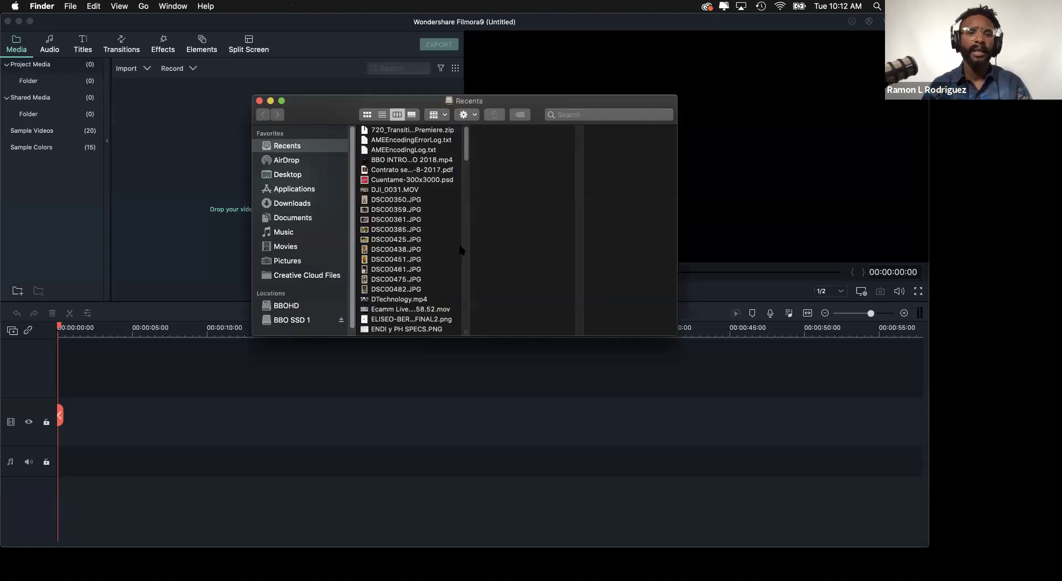
drag(322, 104, 512, 73)
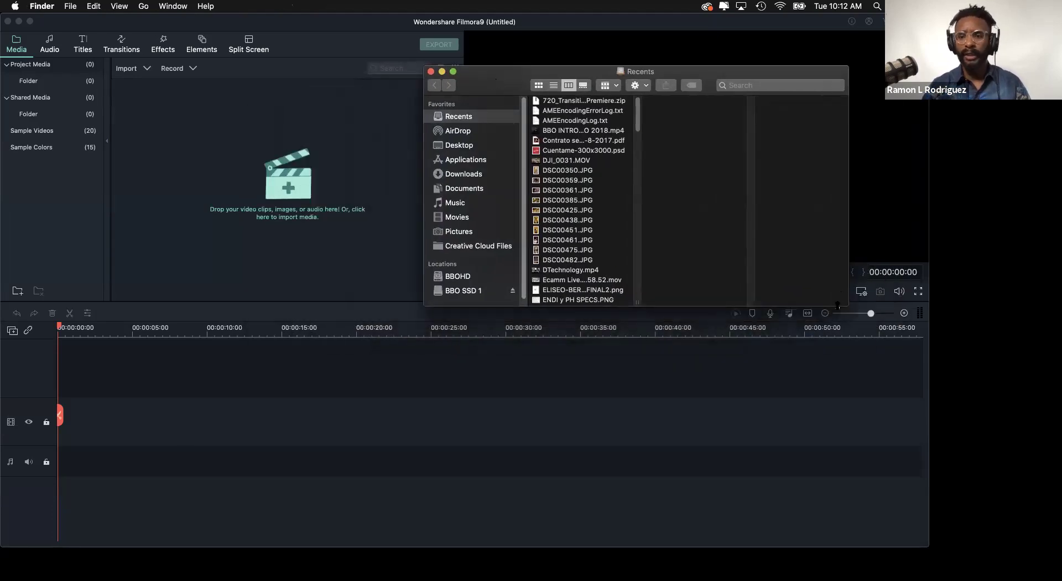
drag(848, 306, 877, 422)
drag(523, 72, 570, 48)
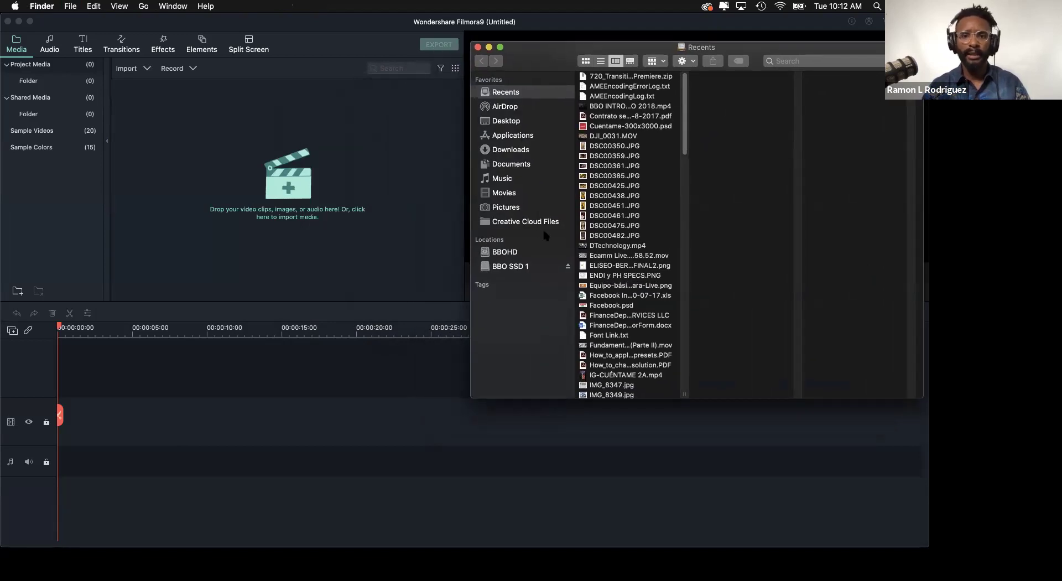
- Drag C016.mp4 from BBO SSD 1 > Filmora9 Demo Clips BBOTV into Filmora's media panel
click(511, 267)
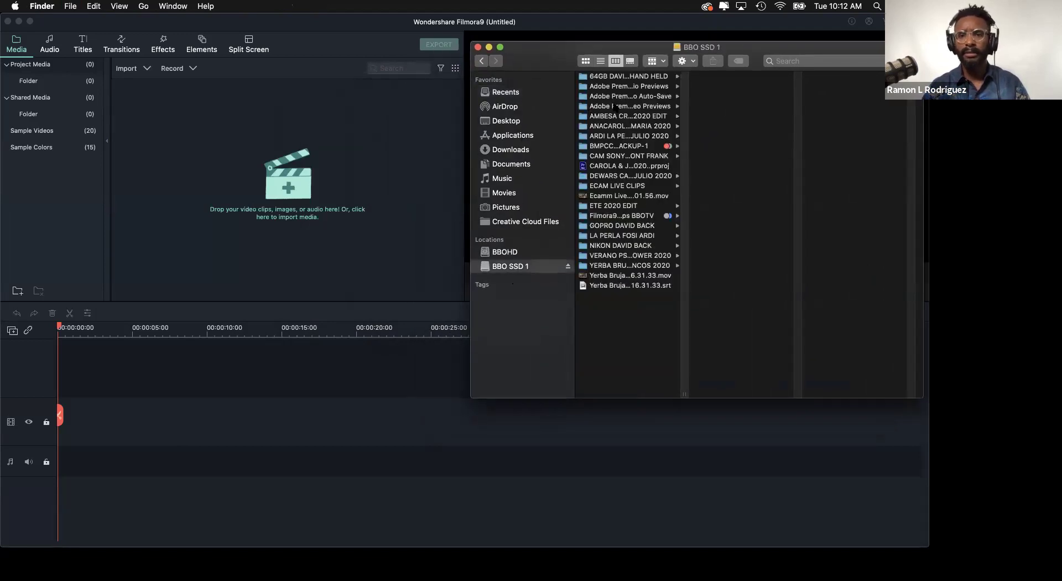
click(604, 147)
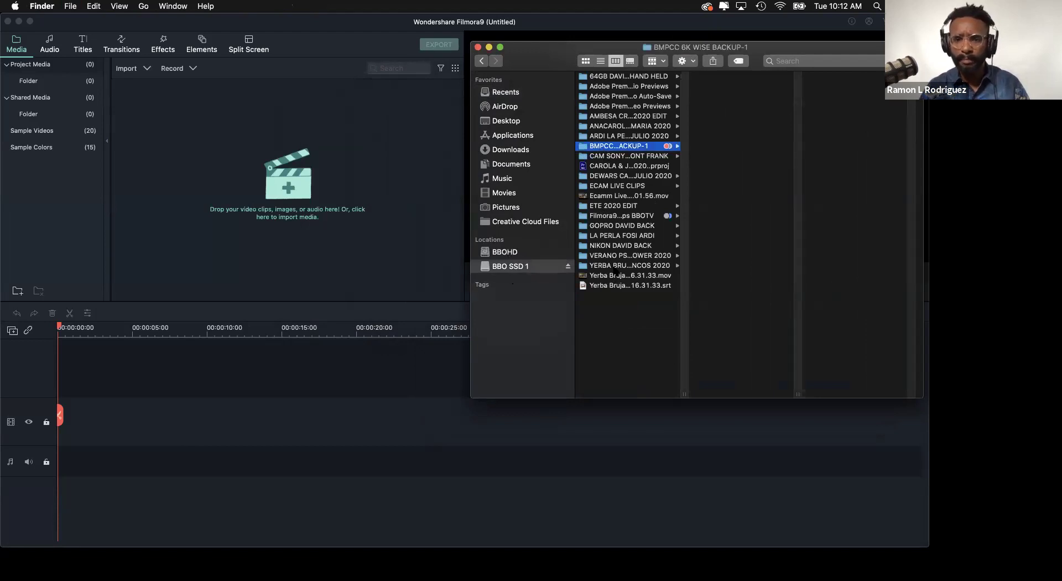
click(613, 216)
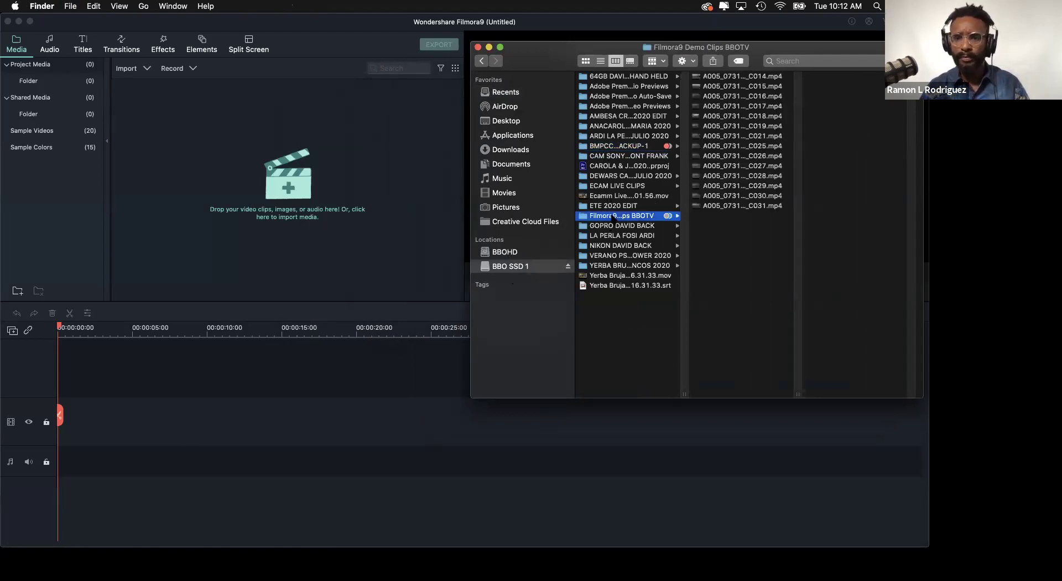
click(720, 77)
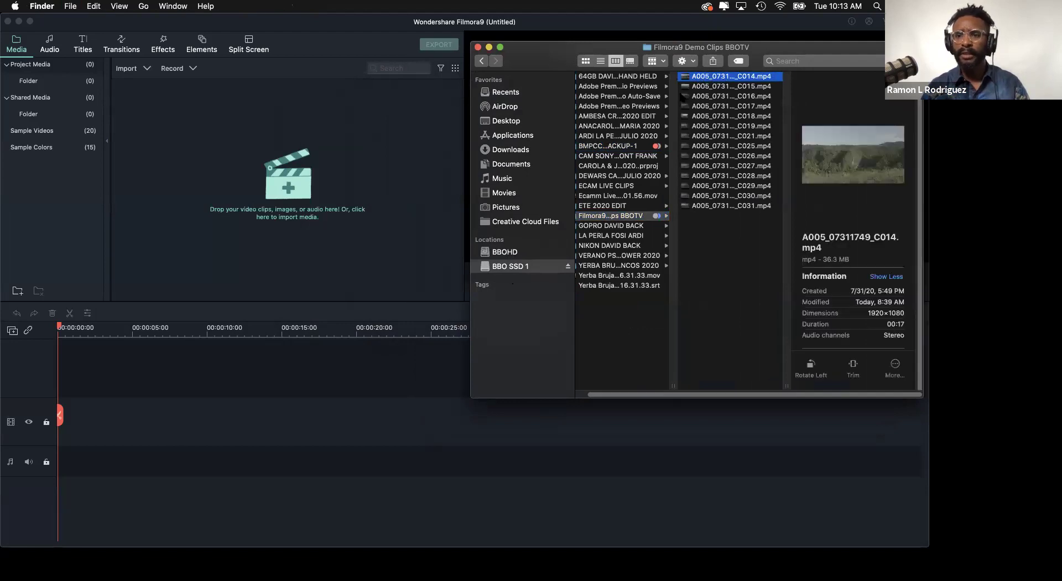
click(689, 97)
drag(689, 97, 282, 189)
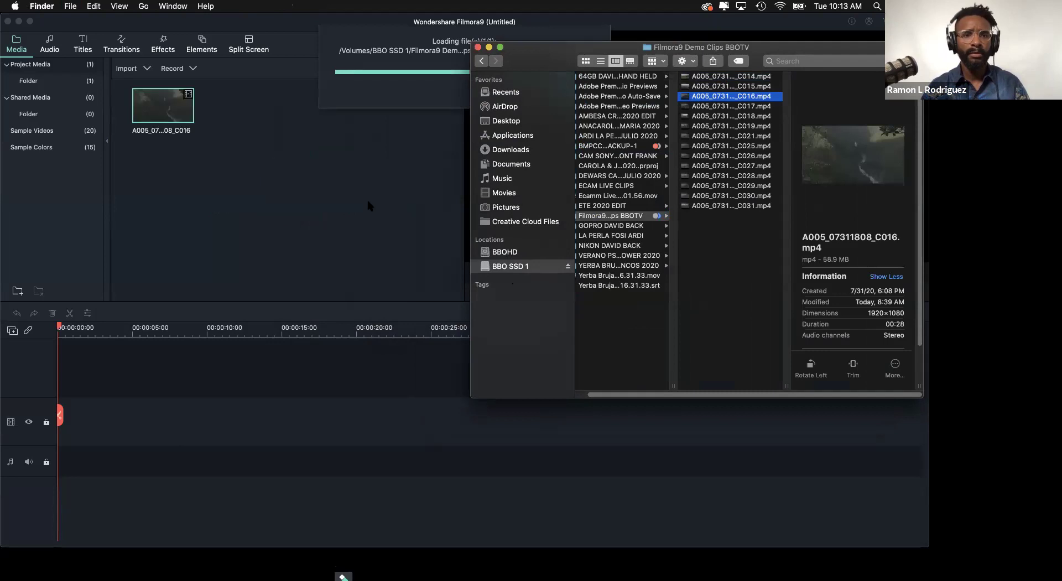
click(366, 197)
click(178, 153)
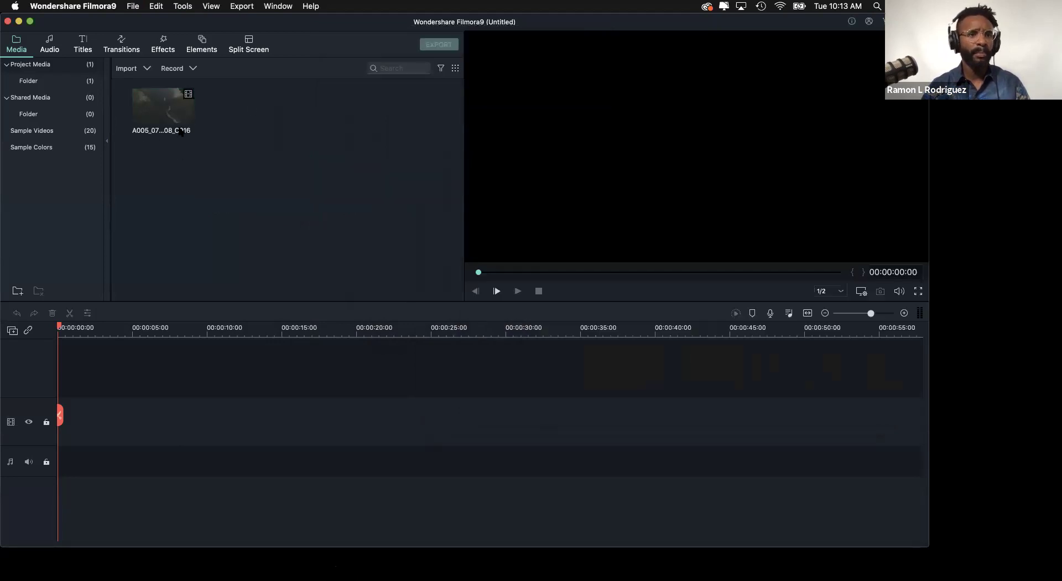
- Import clips C018, C019 and C021 from the Filmora9 Demo Clips folder on BBO SSD 1
double_click(244, 147)
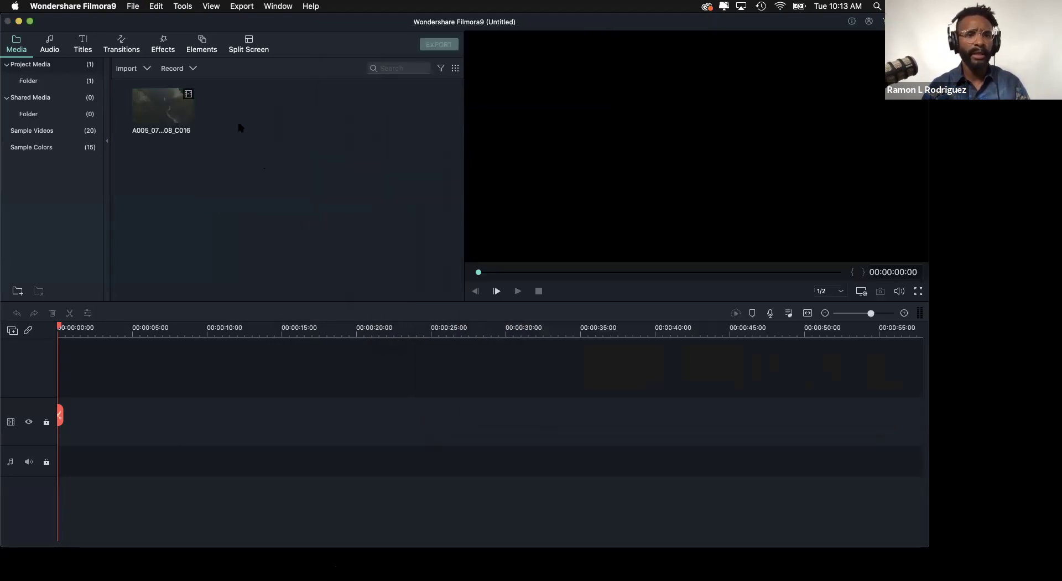
click(611, 261)
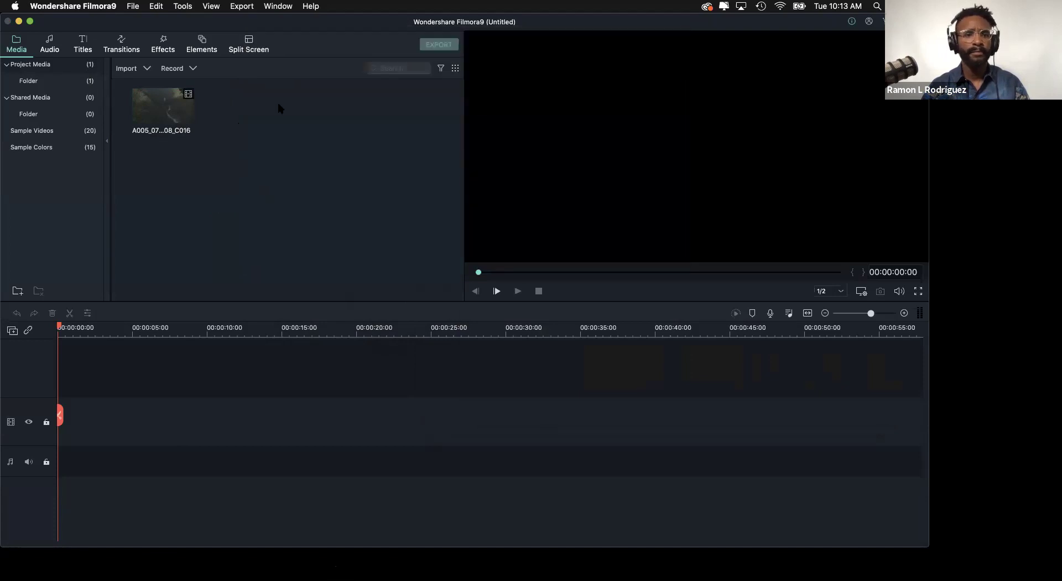
double_click(281, 150)
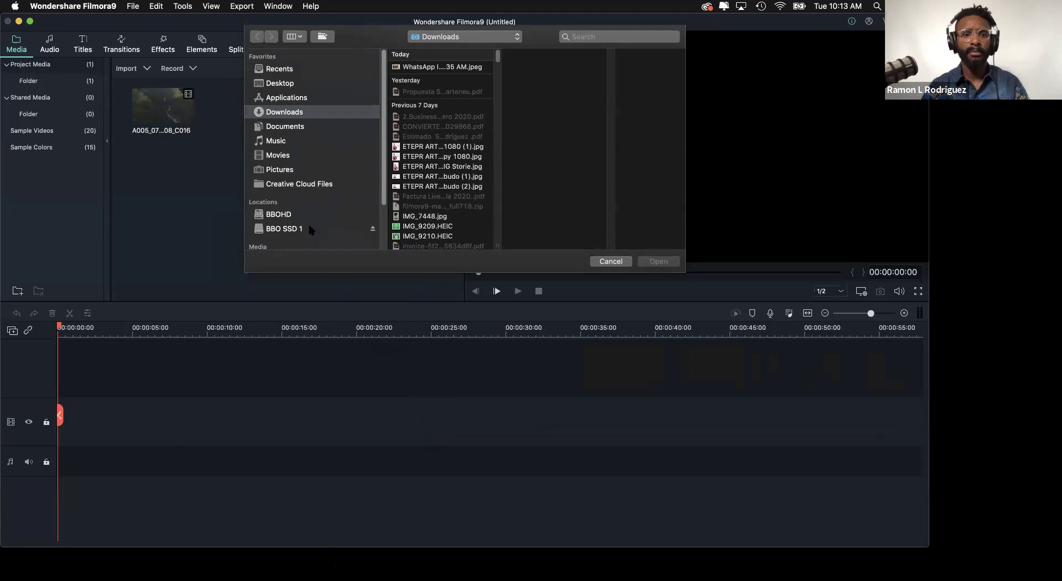
click(309, 227)
click(434, 67)
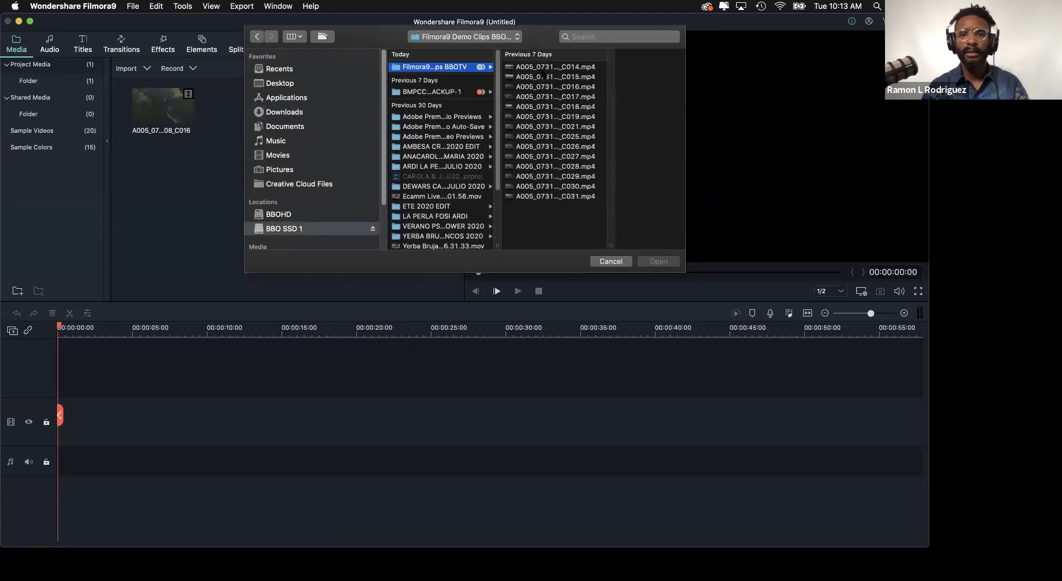
click(532, 98)
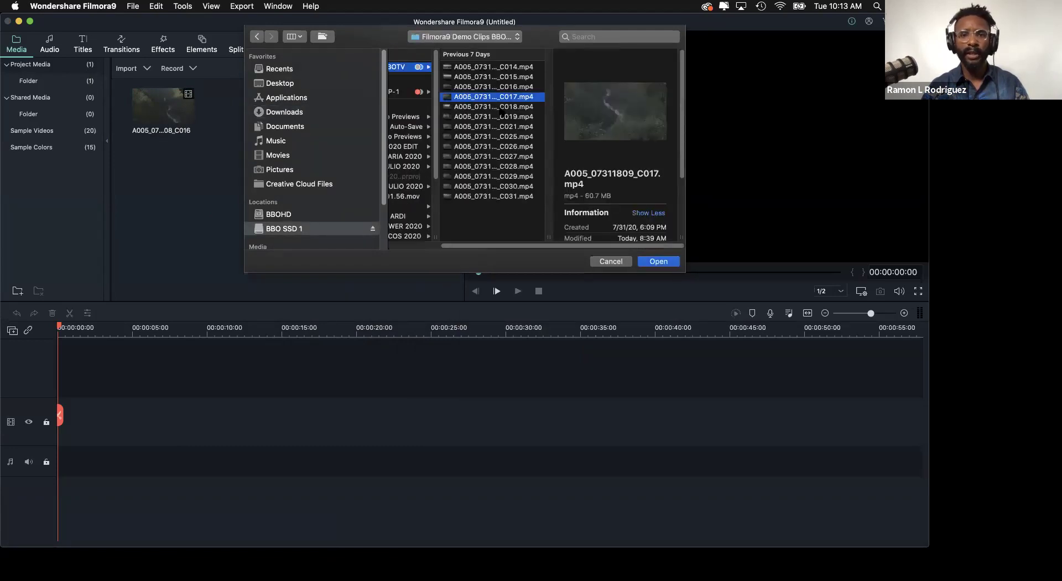
click(483, 107)
shift+click(478, 116)
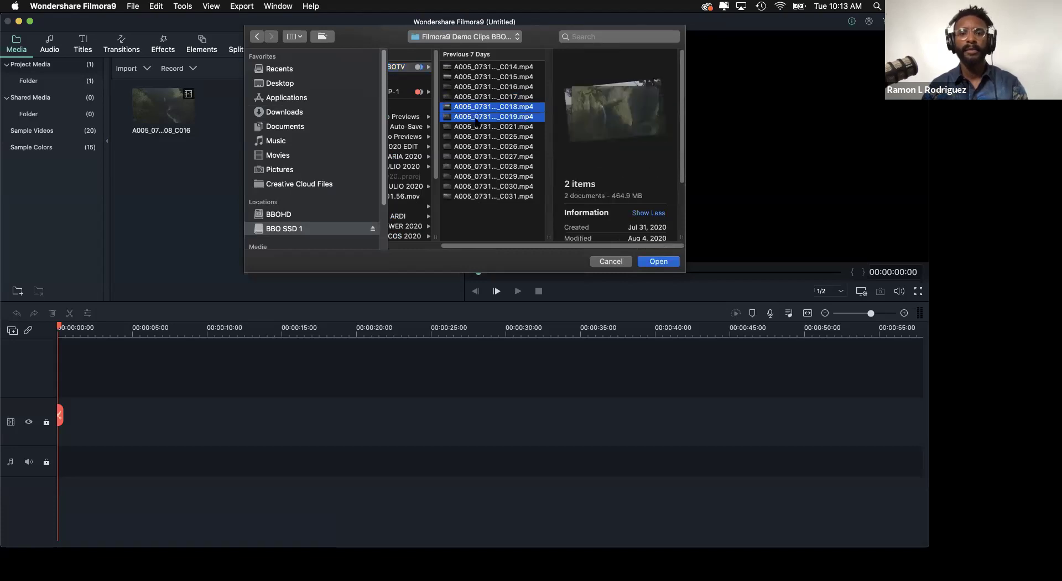
shift+click(476, 127)
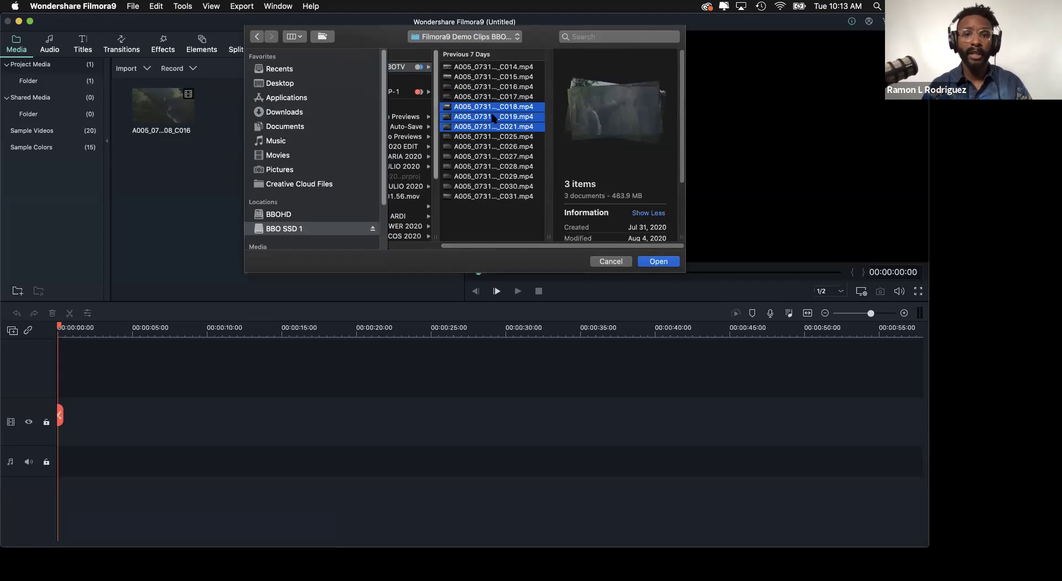
click(659, 262)
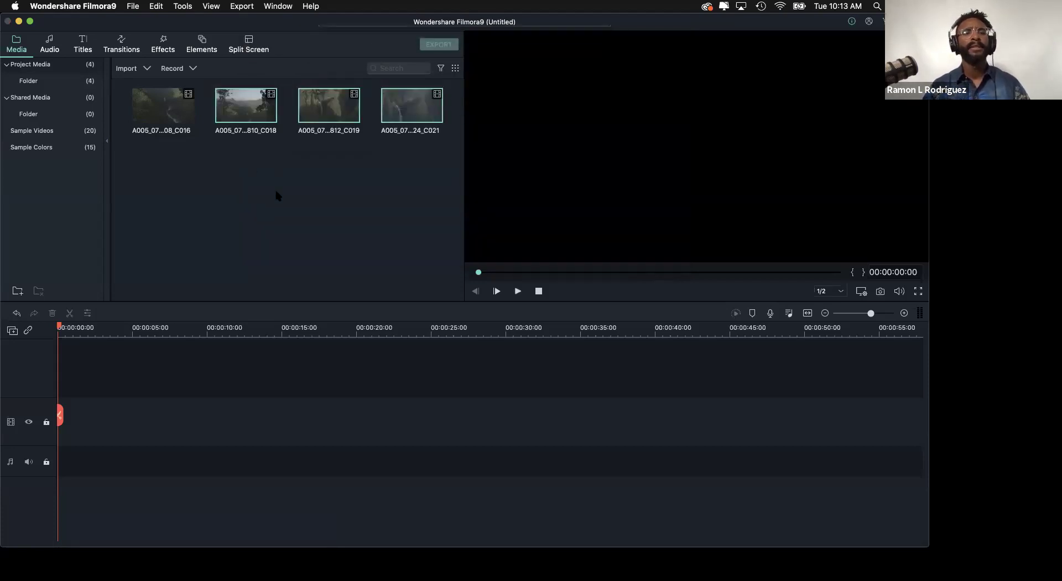
click(157, 115)
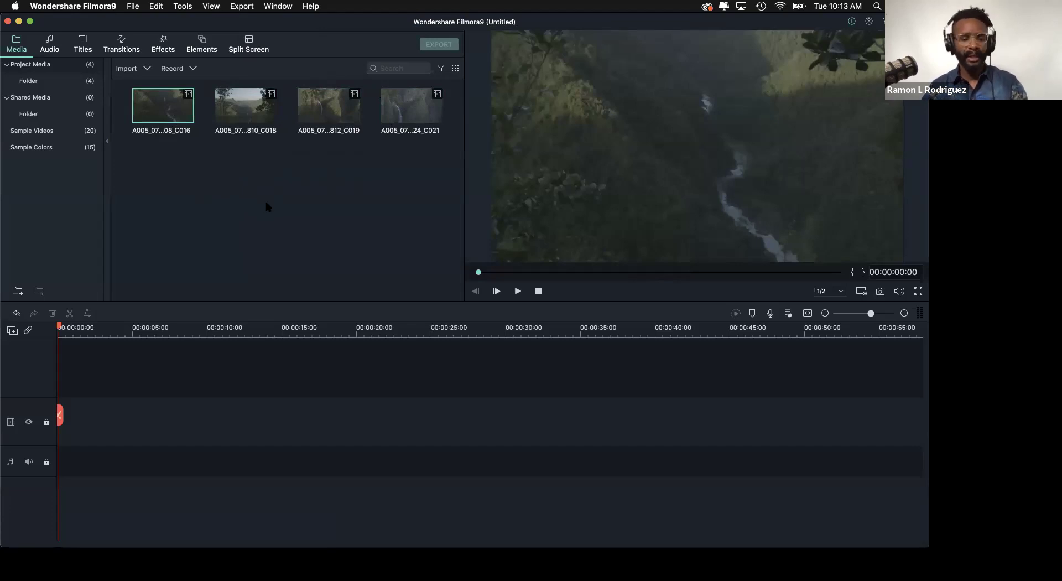
key(super+Tab)
drag(726, 241, 691, 161)
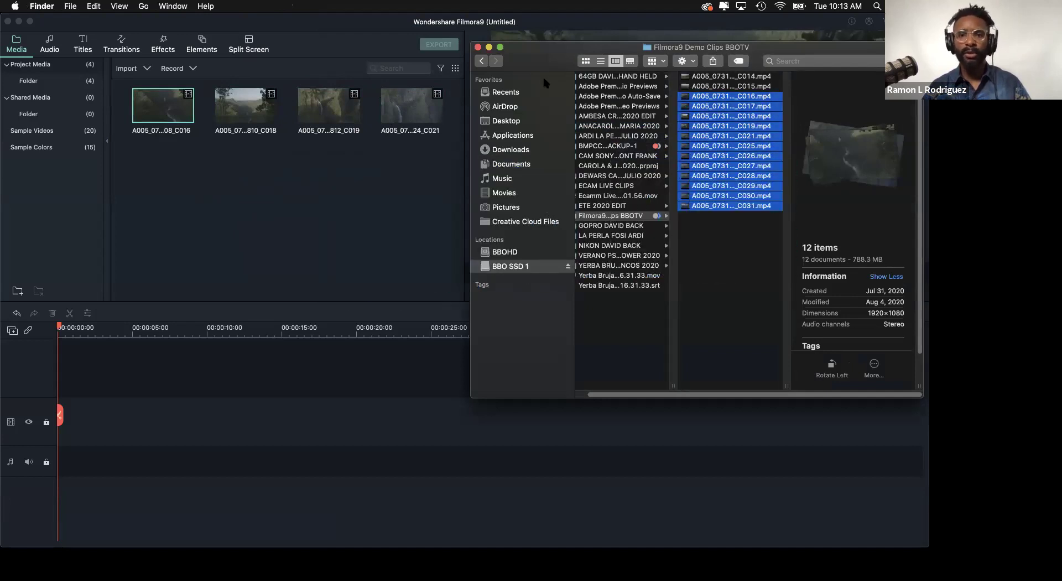
click(478, 47)
click(310, 173)
double_click(210, 175)
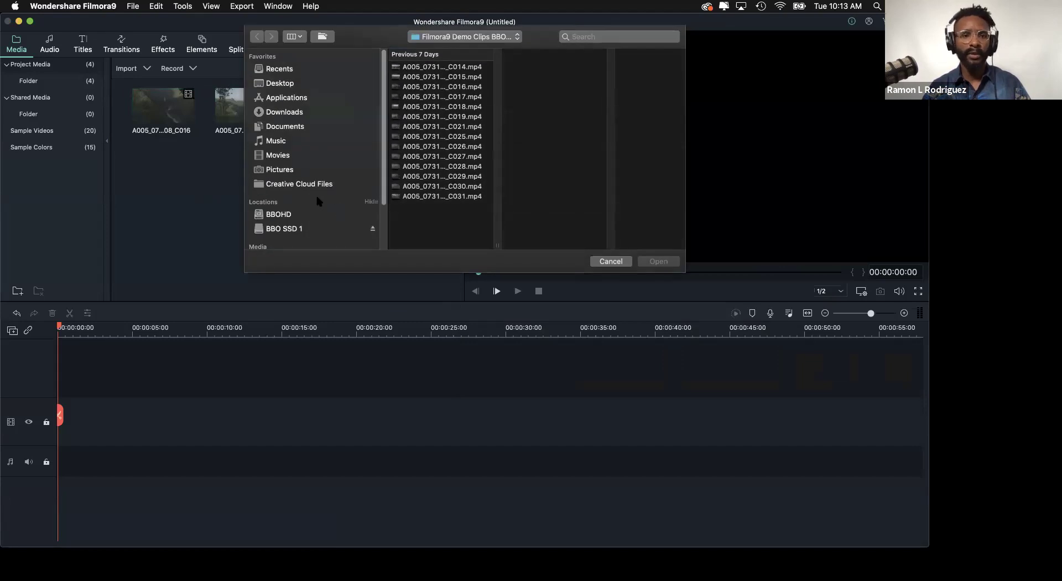
click(314, 185)
click(287, 112)
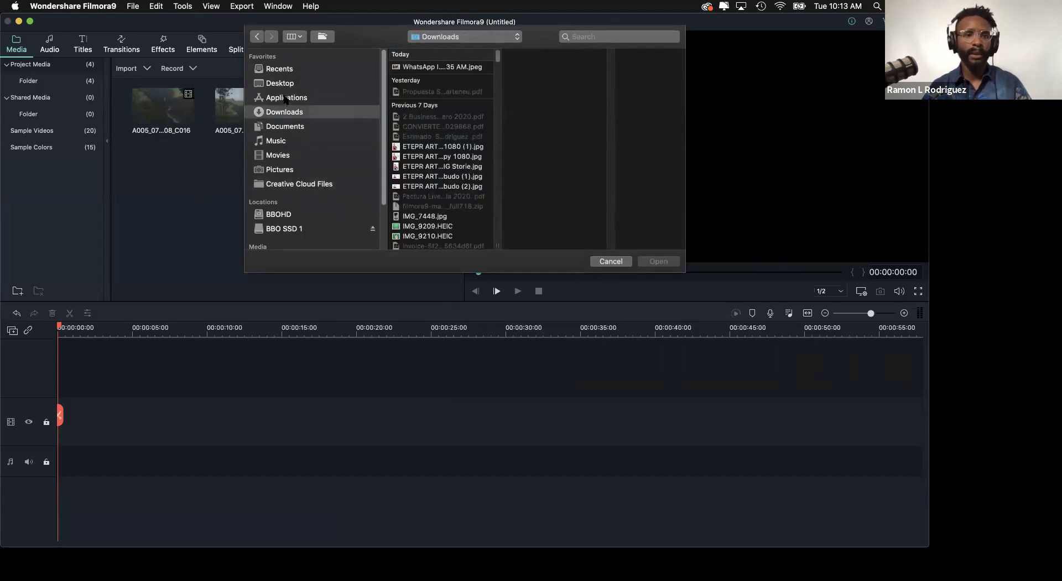
click(286, 228)
click(444, 68)
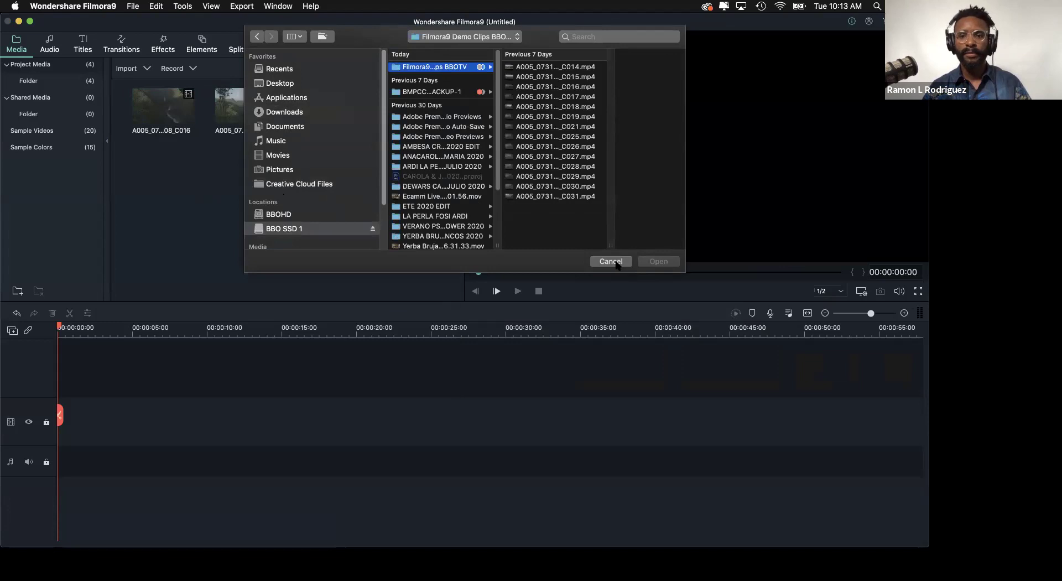
click(615, 262)
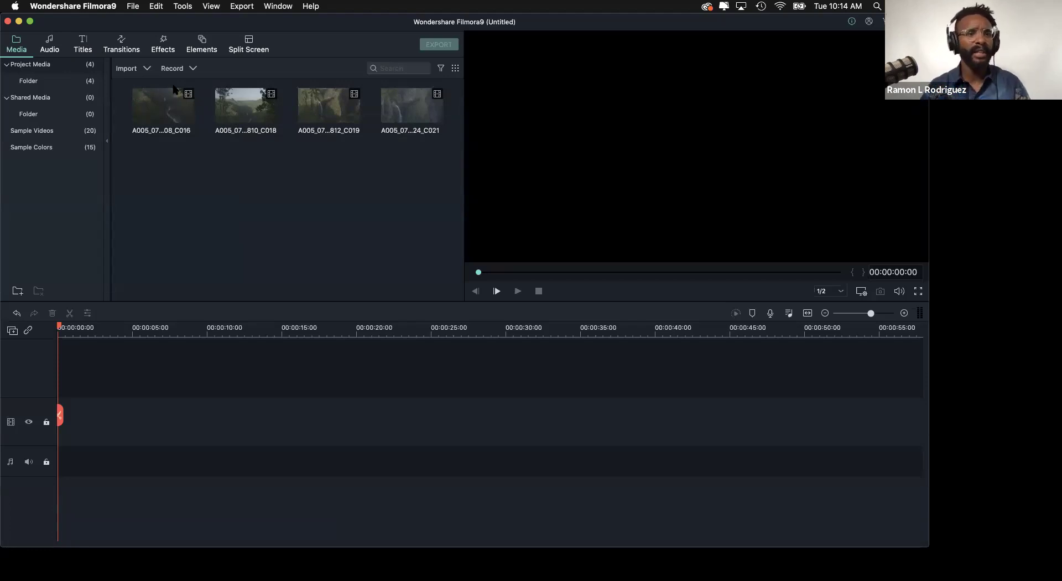
- Select clip C016 in the media library to load it in the preview player
click(152, 98)
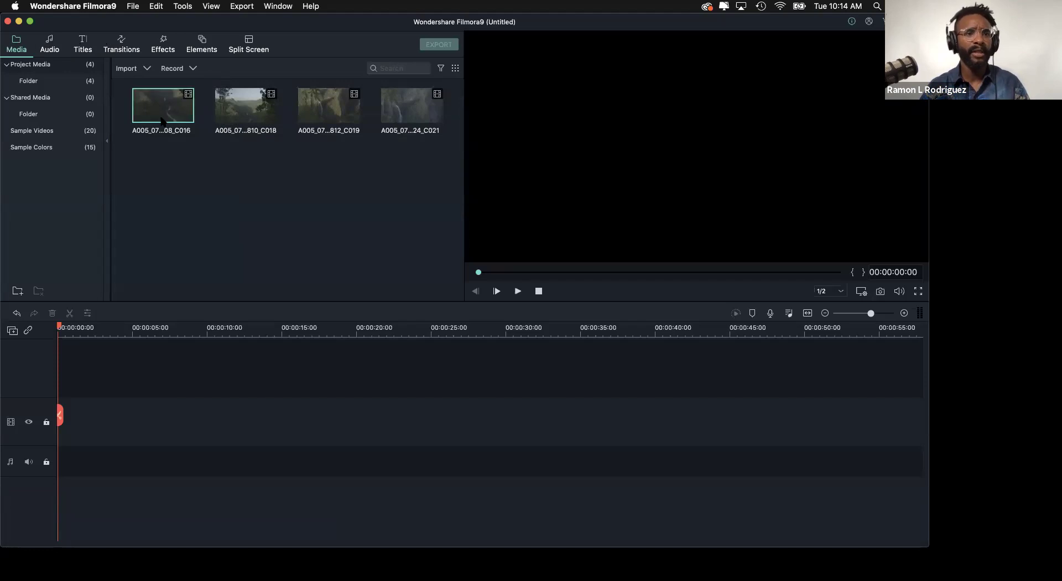
click(195, 175)
click(175, 113)
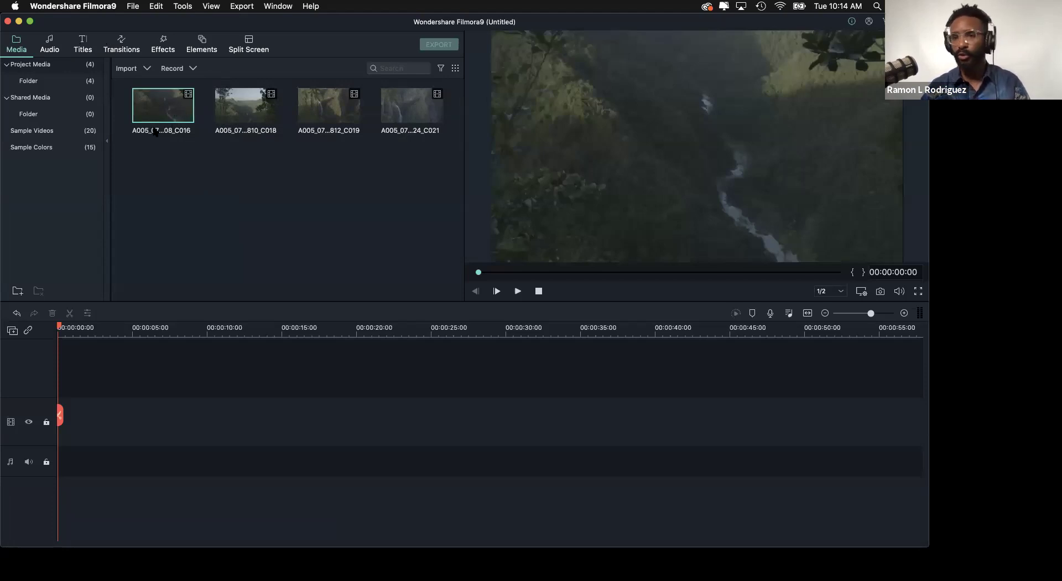
right_click(189, 95)
key(Escape)
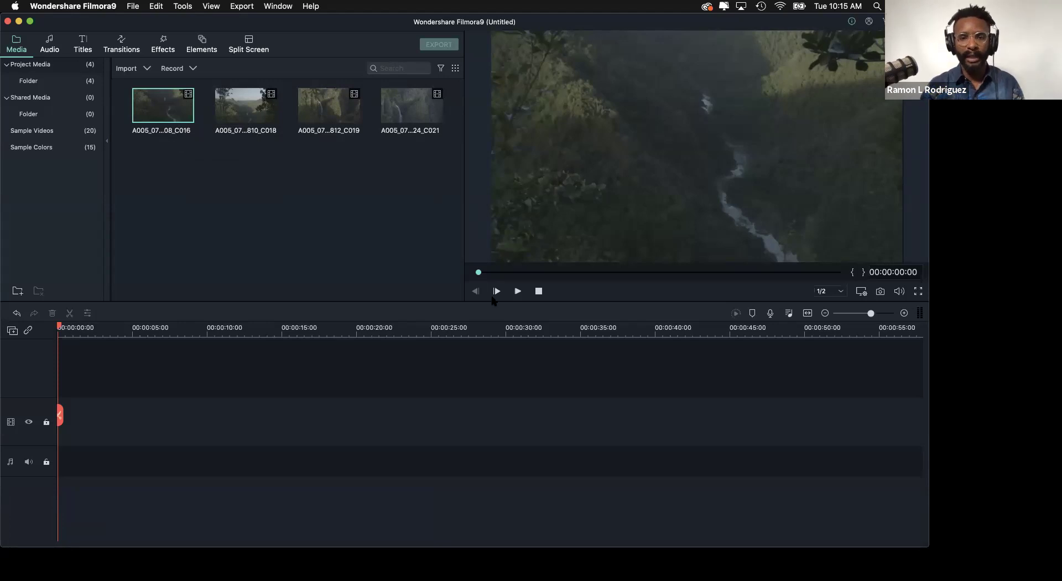
- Play C016, stop at 00:00:16:49, and mark the in point there
key(space)
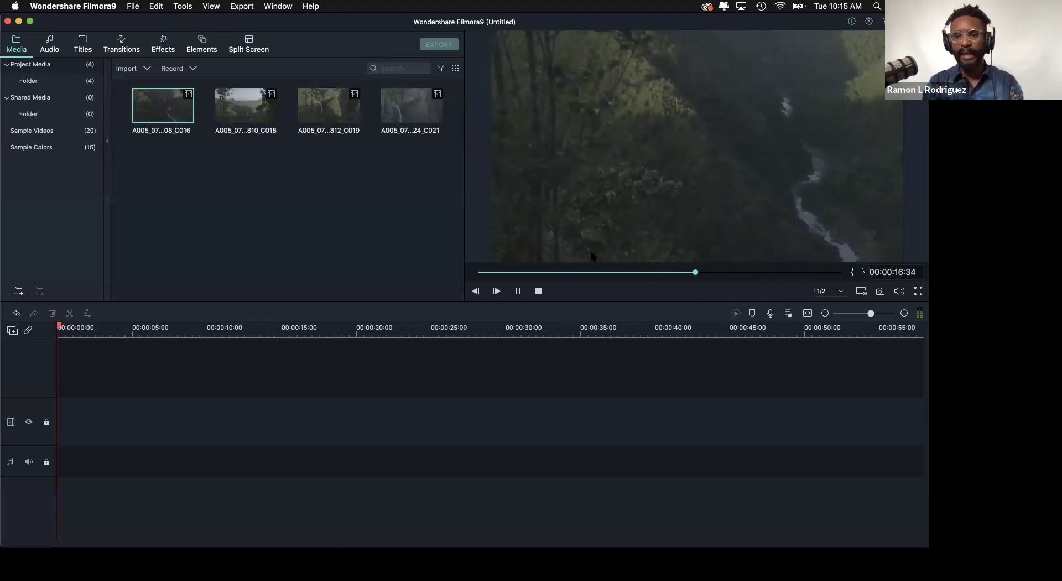
key(space)
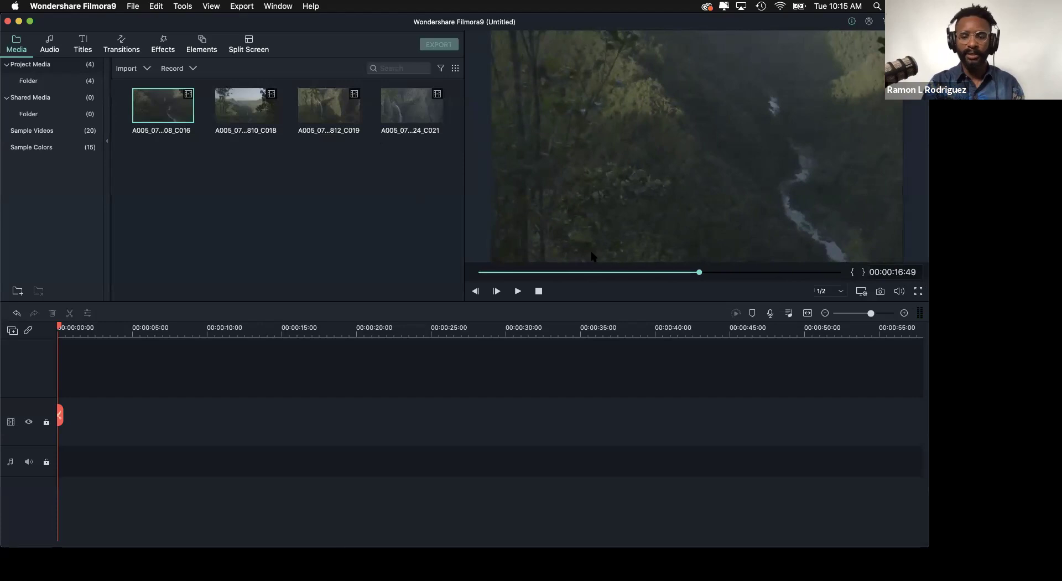
click(854, 273)
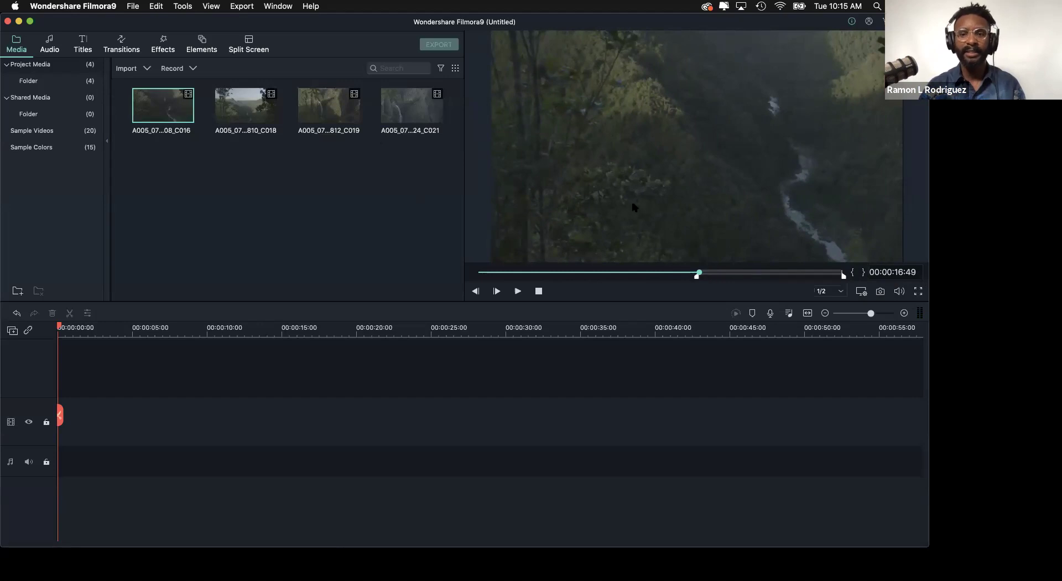
- Mark C016's out point at 00:00:22:44 and drag the marked range to the video track start
key(space)
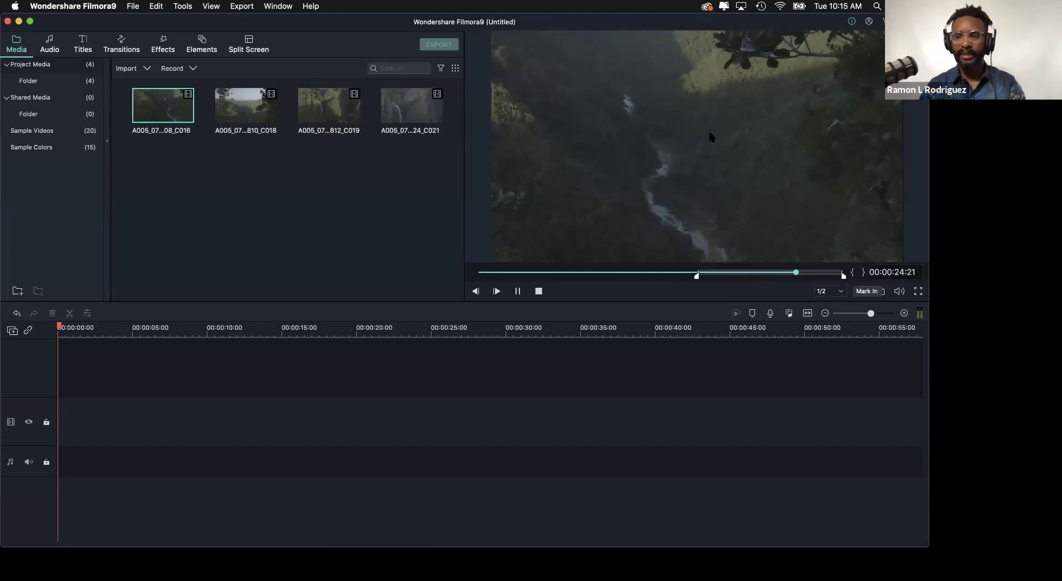
key(space)
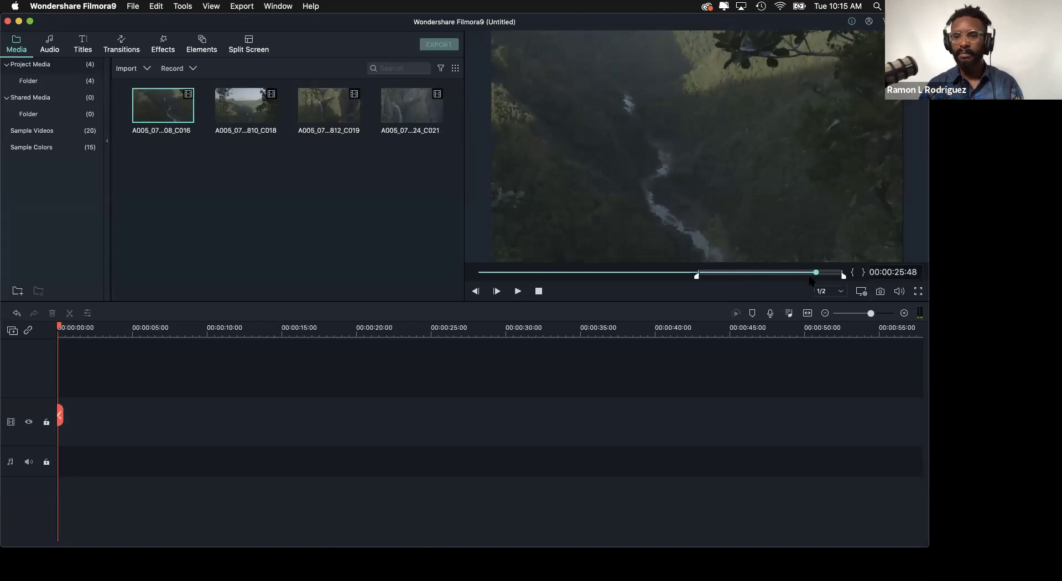
drag(801, 277, 776, 274)
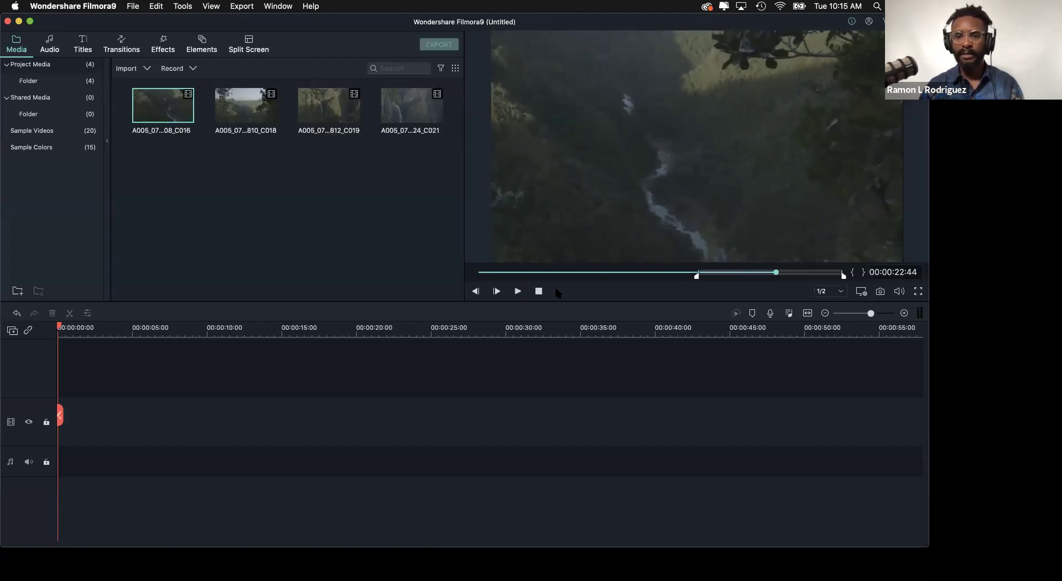
click(863, 272)
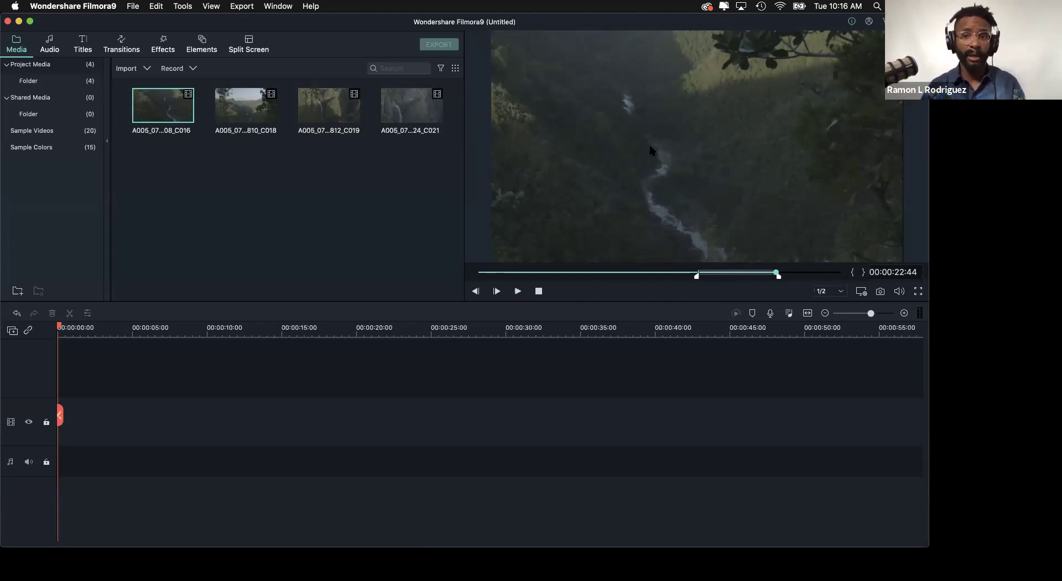
drag(547, 217, 311, 351)
drag(144, 411, 61, 435)
- Match the project to the clip's 1920x1080 50fps settings, then scrub through the placed clip
drag(437, 227, 448, 191)
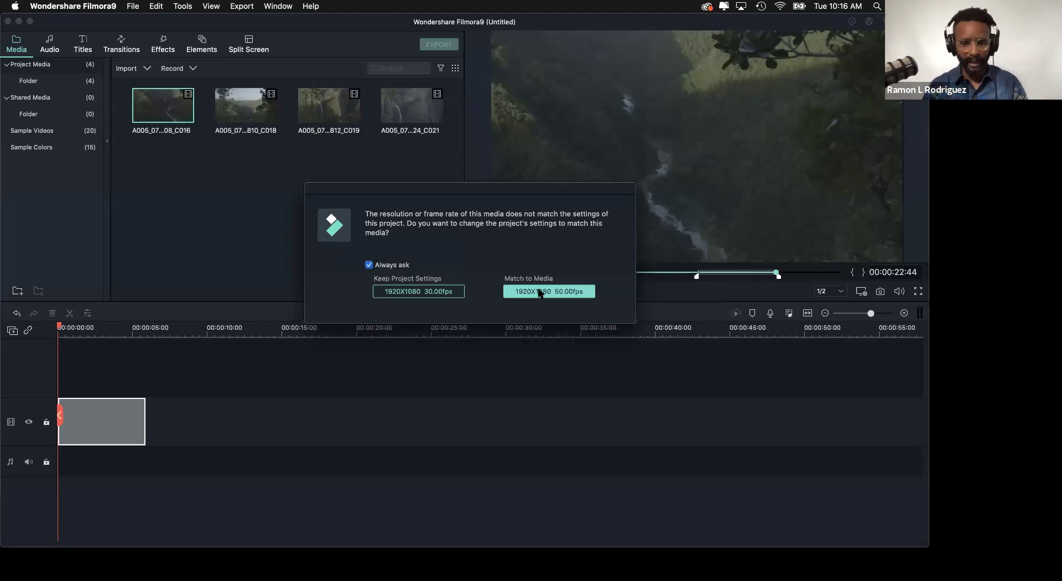
click(540, 292)
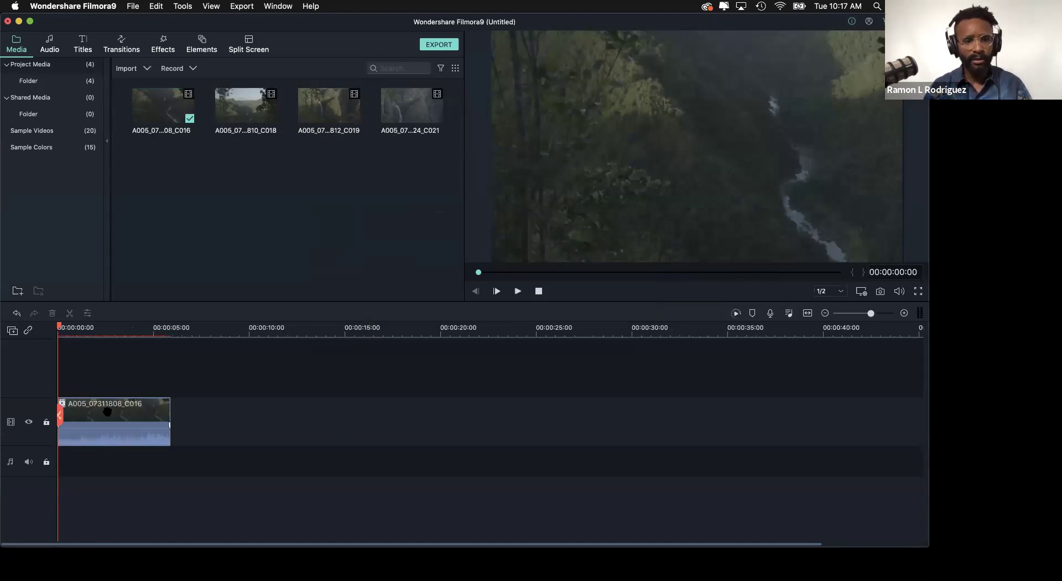
drag(107, 326, 127, 360)
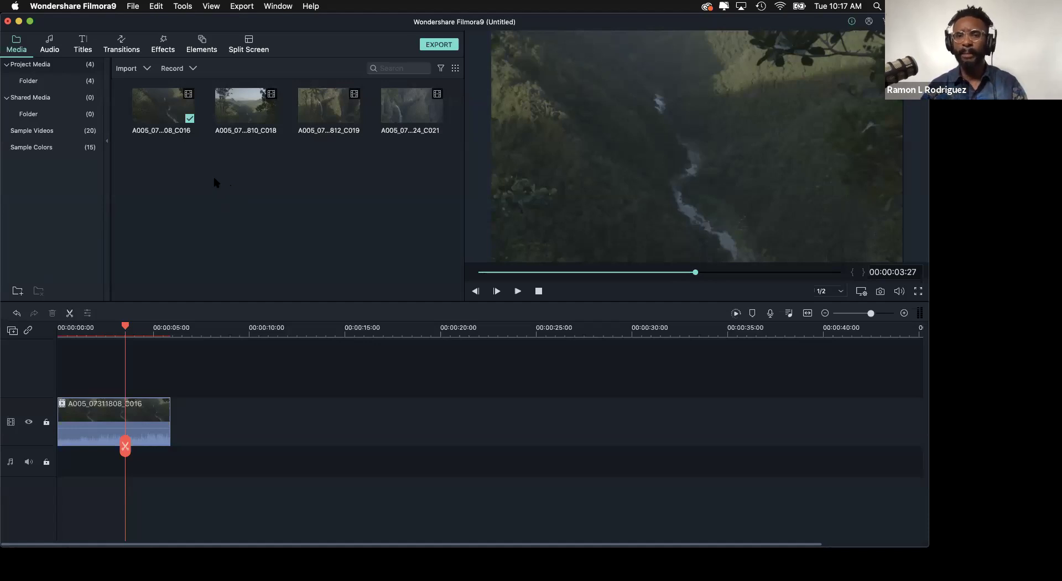
- Import BBOTV-Neon Logo Glitch.mp4 from Documents > BBO Documents into the project media
double_click(174, 182)
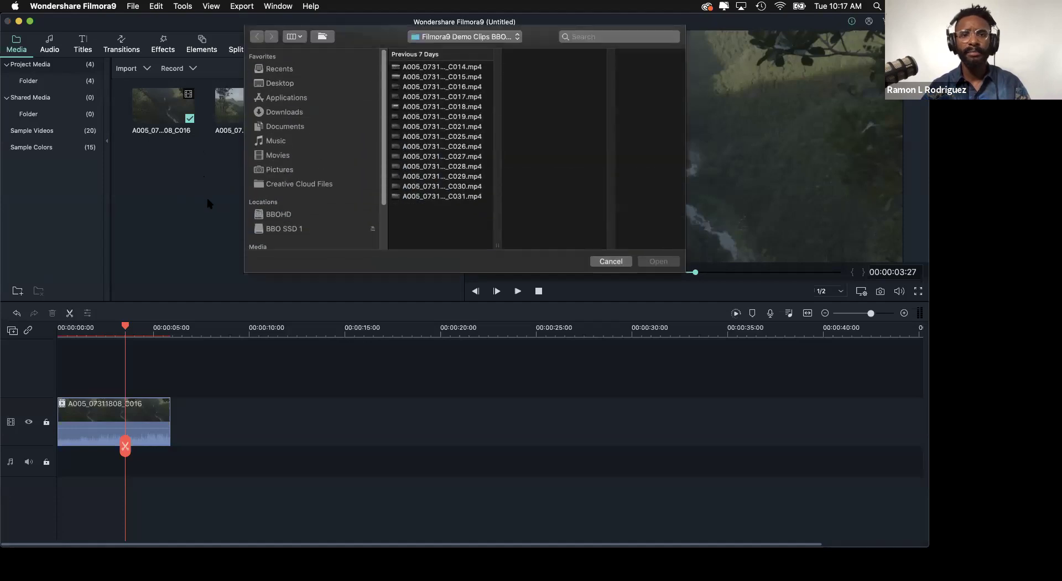
click(293, 113)
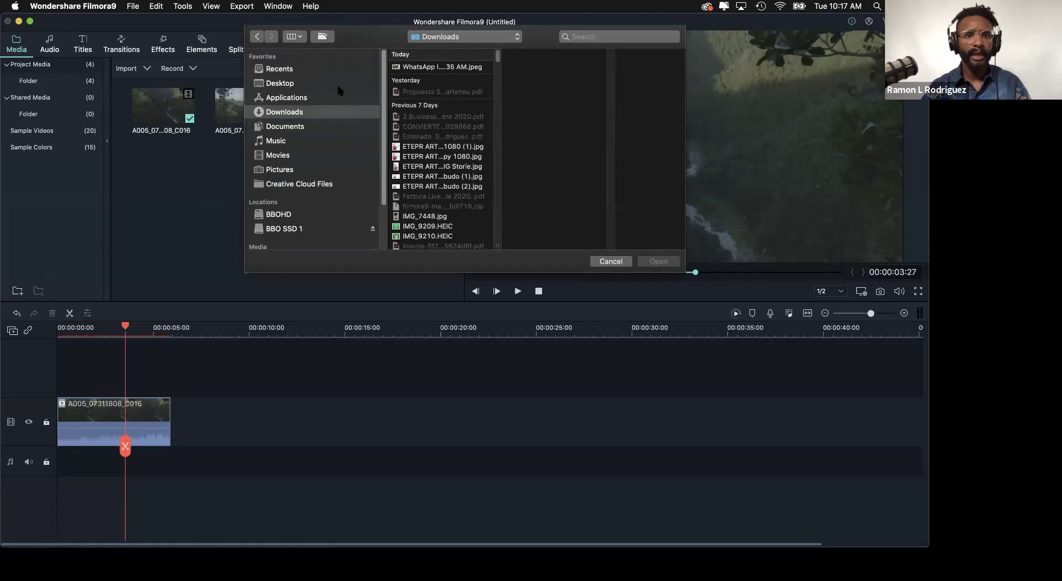
click(288, 127)
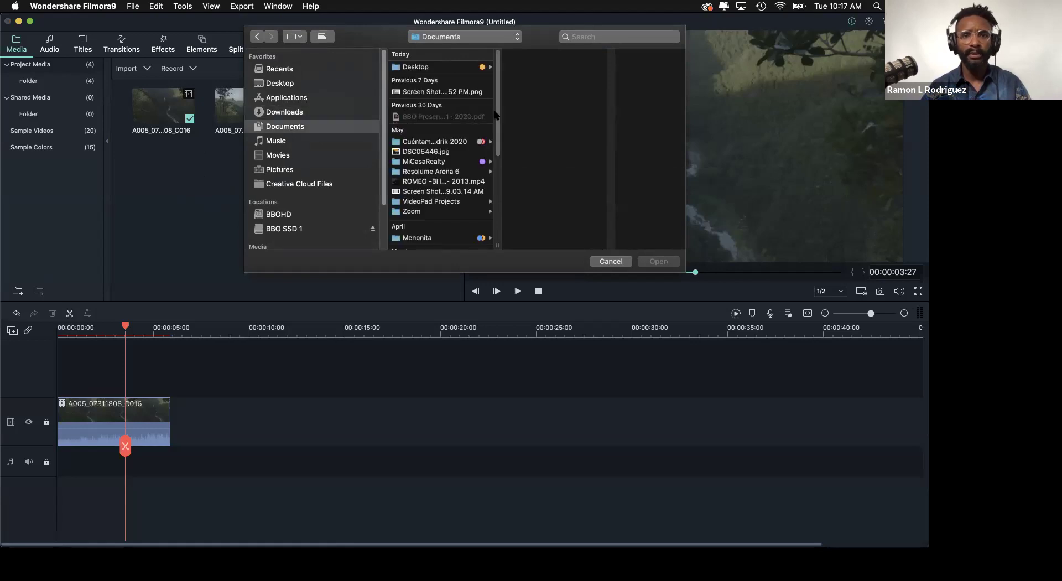
scroll(441, 183, down, 5)
click(437, 242)
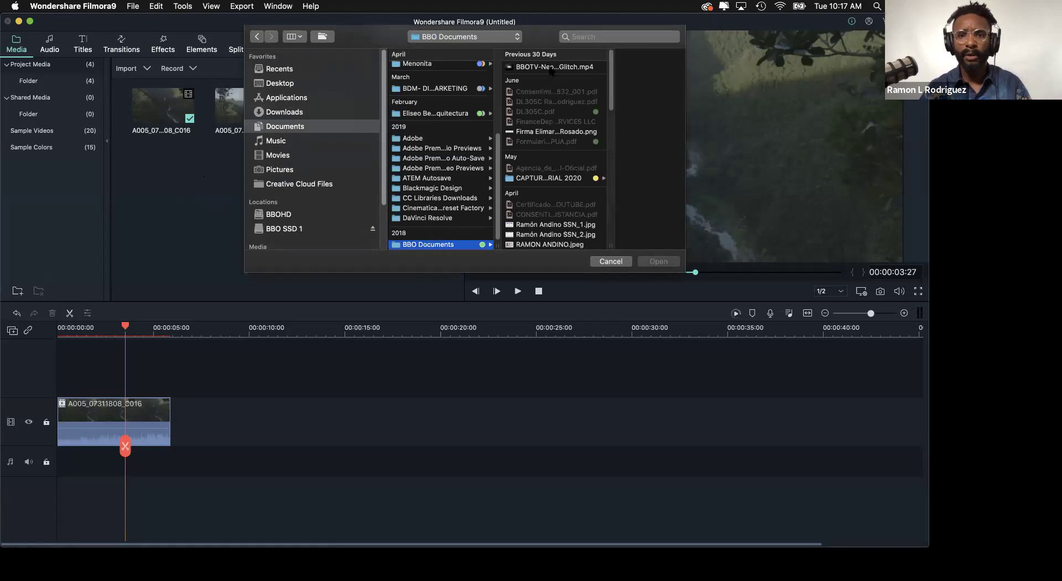
click(551, 68)
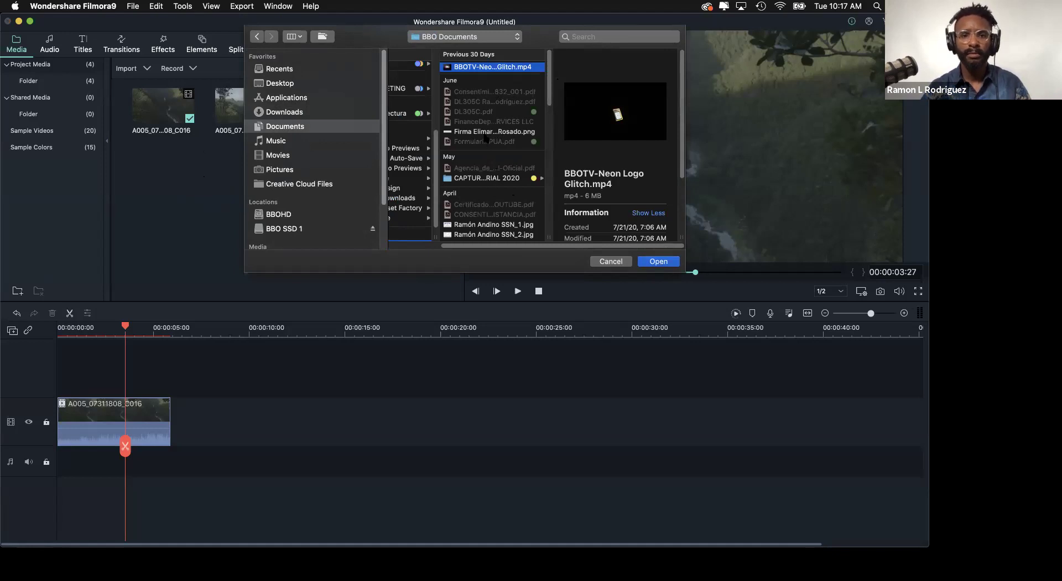
scroll(466, 215, down, 5)
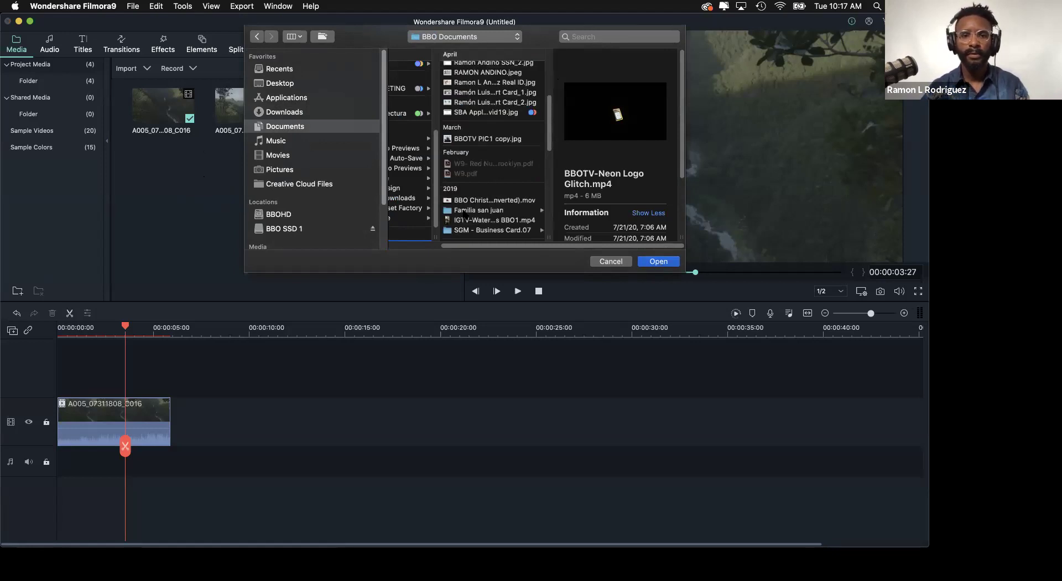
scroll(469, 232, up, 5)
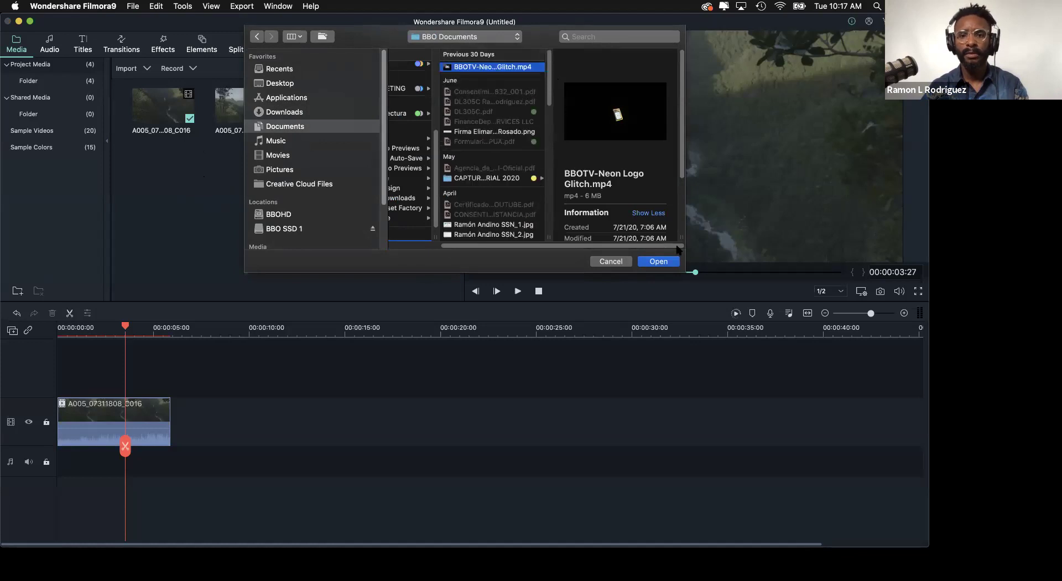
scroll(469, 233, left, 2)
click(659, 262)
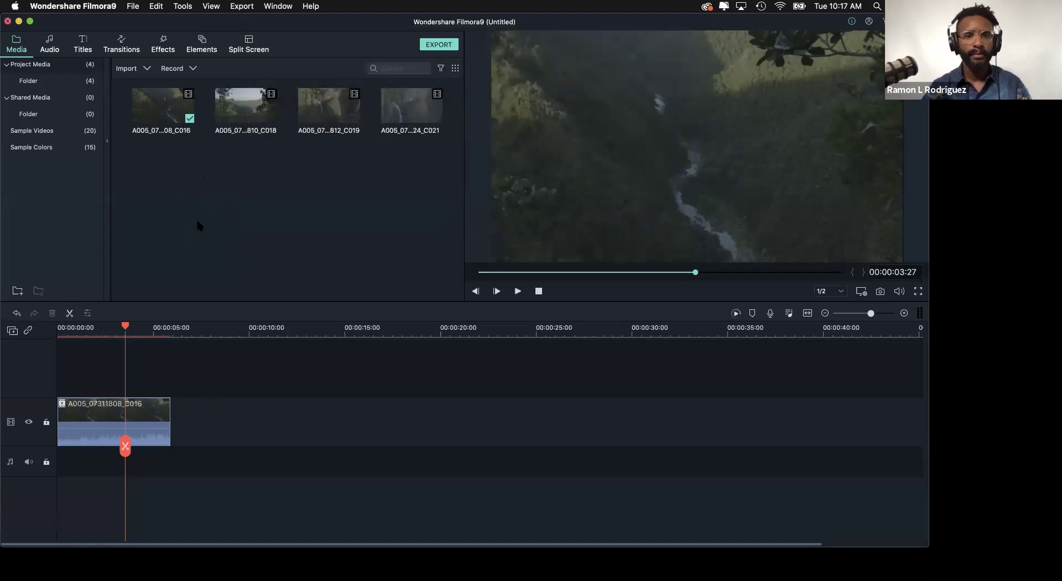
- Import NEW LOGO WHITE 2015.png from the TRIM folder into the project media
double_click(215, 169)
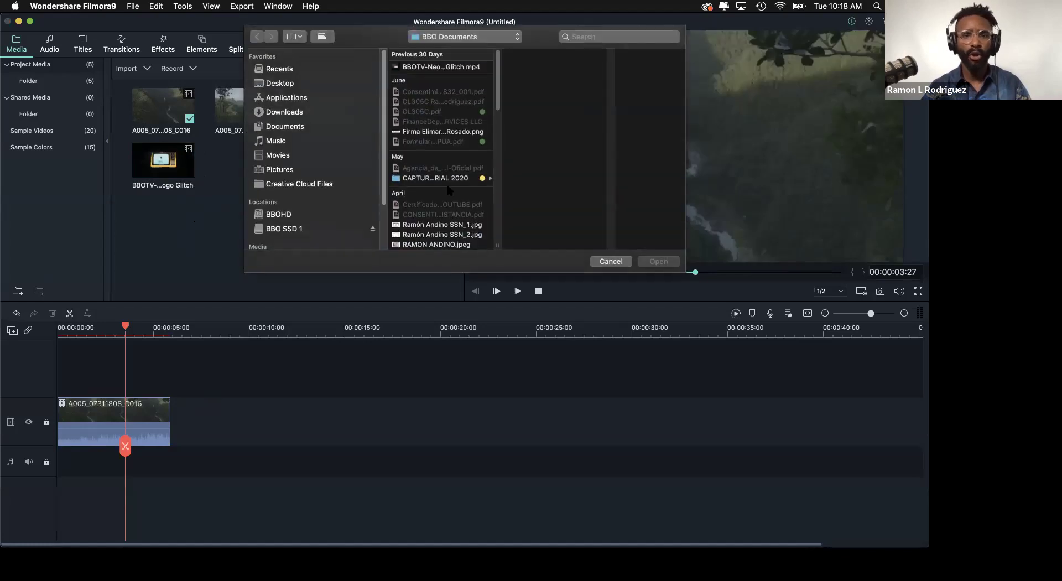
scroll(449, 191, down, 10)
click(426, 241)
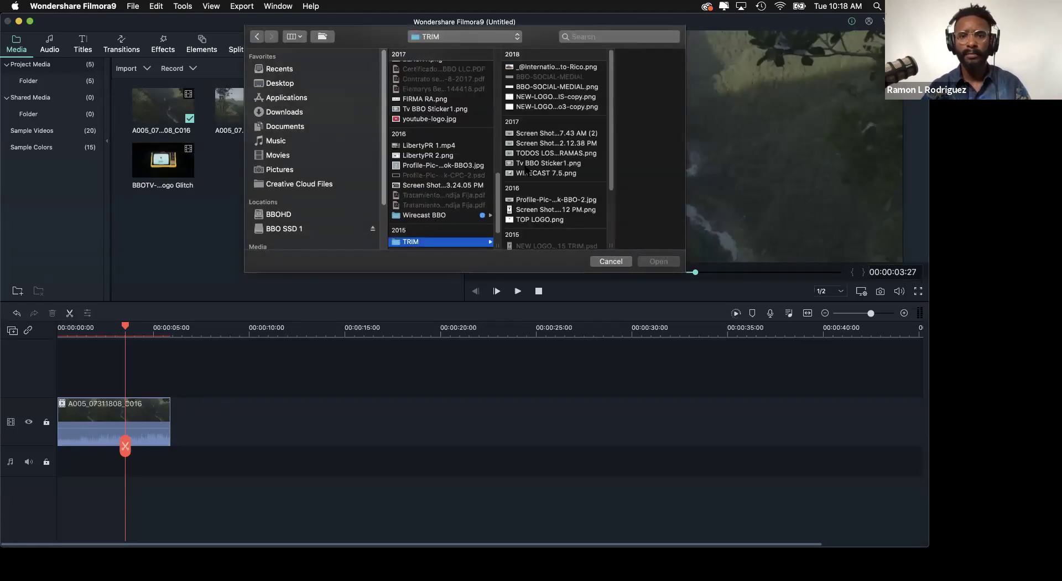
scroll(543, 207, down, 1)
scroll(540, 206, down, 5)
click(524, 204)
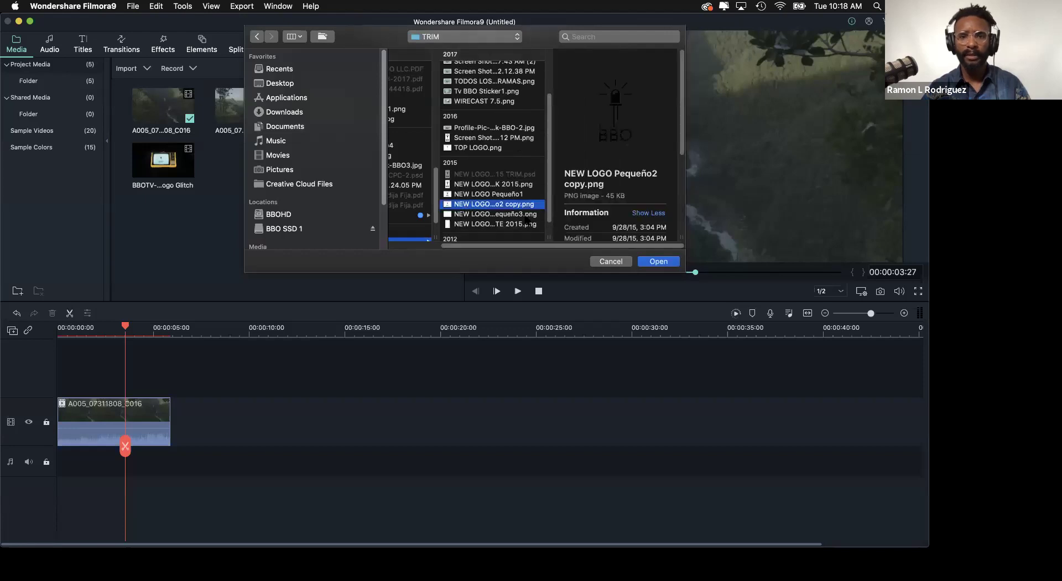
click(463, 223)
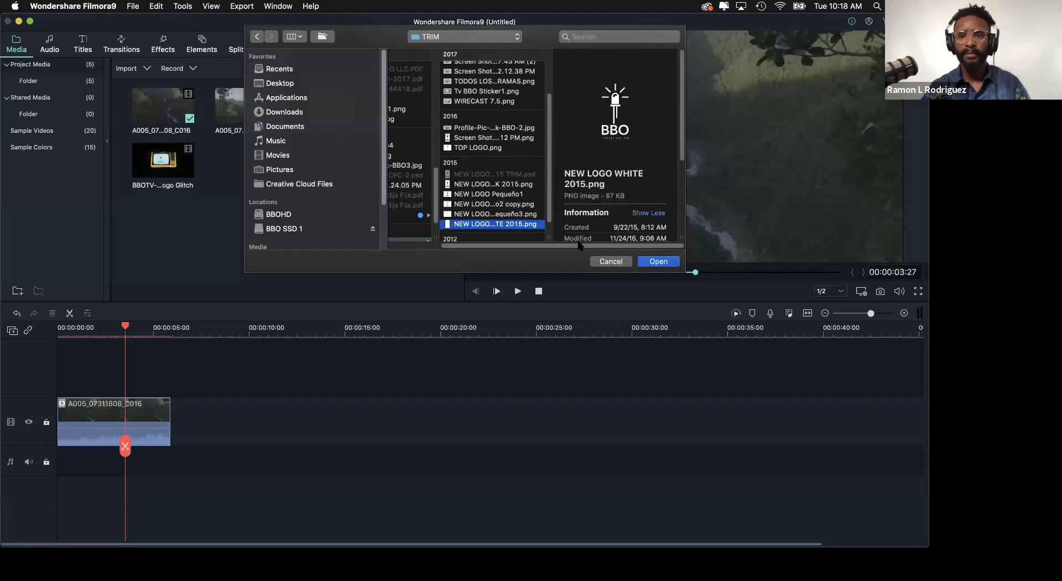
click(673, 263)
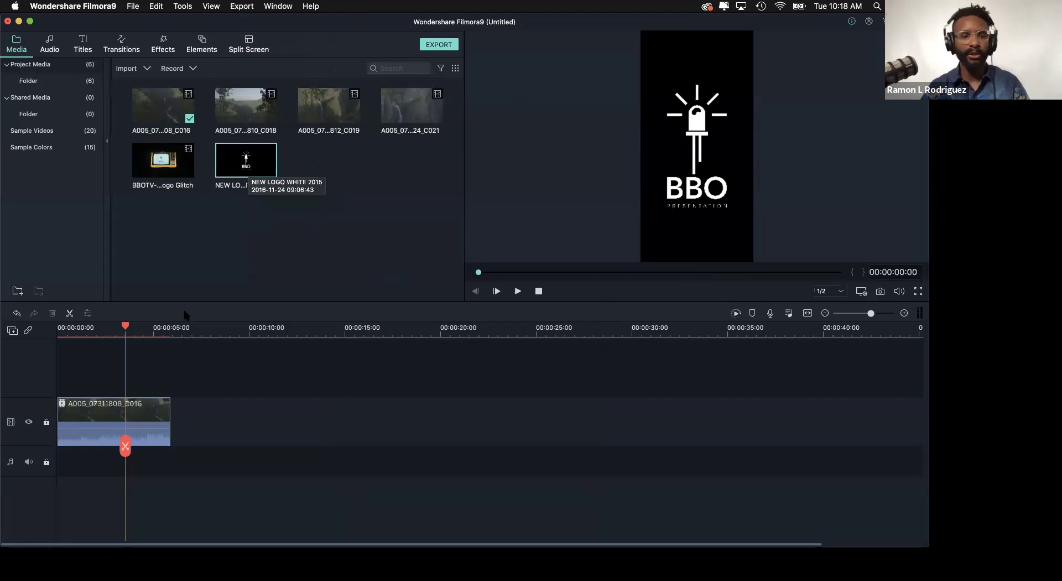
click(93, 332)
scroll(95, 332, up, 5)
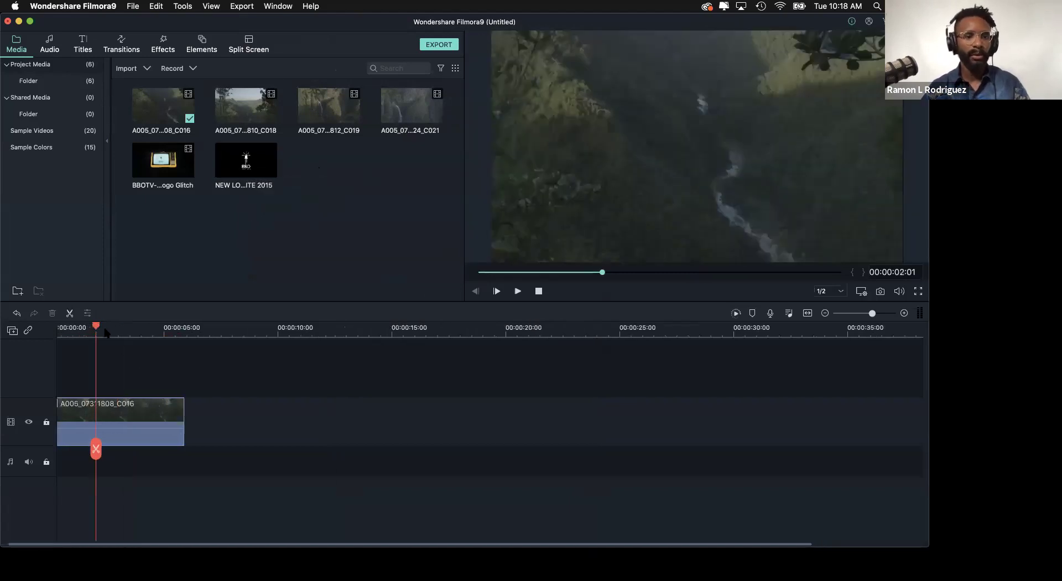
scroll(96, 332, down, 5)
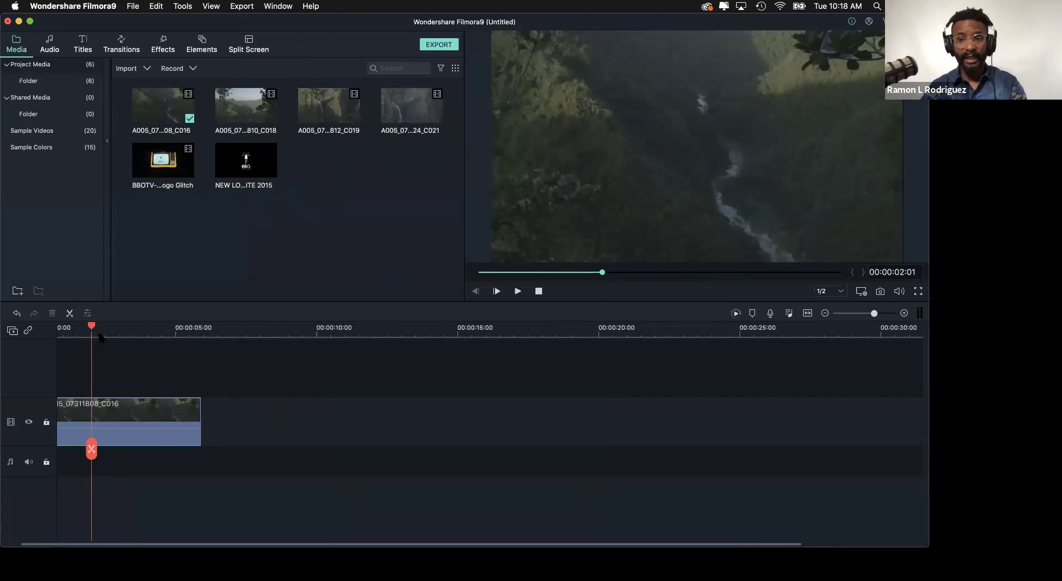
scroll(88, 340, up, 4)
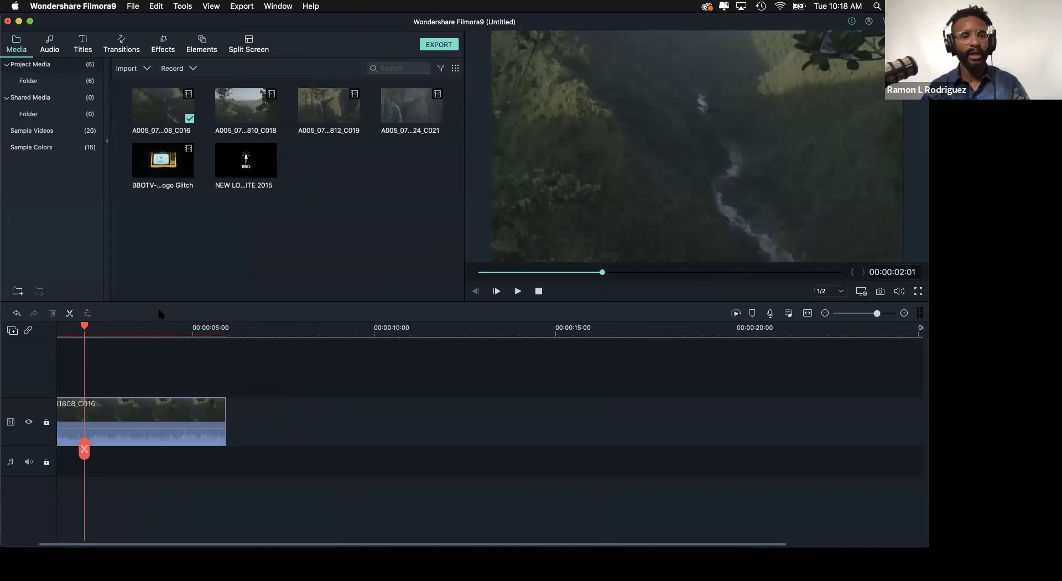
scroll(89, 331, up, 2)
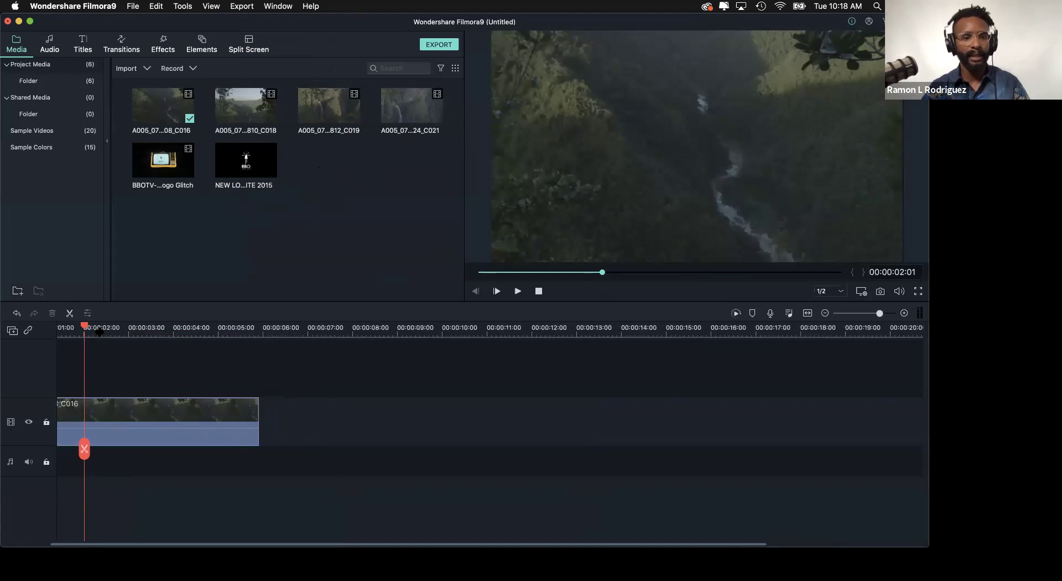
scroll(86, 331, down, 4)
scroll(88, 330, up, 4)
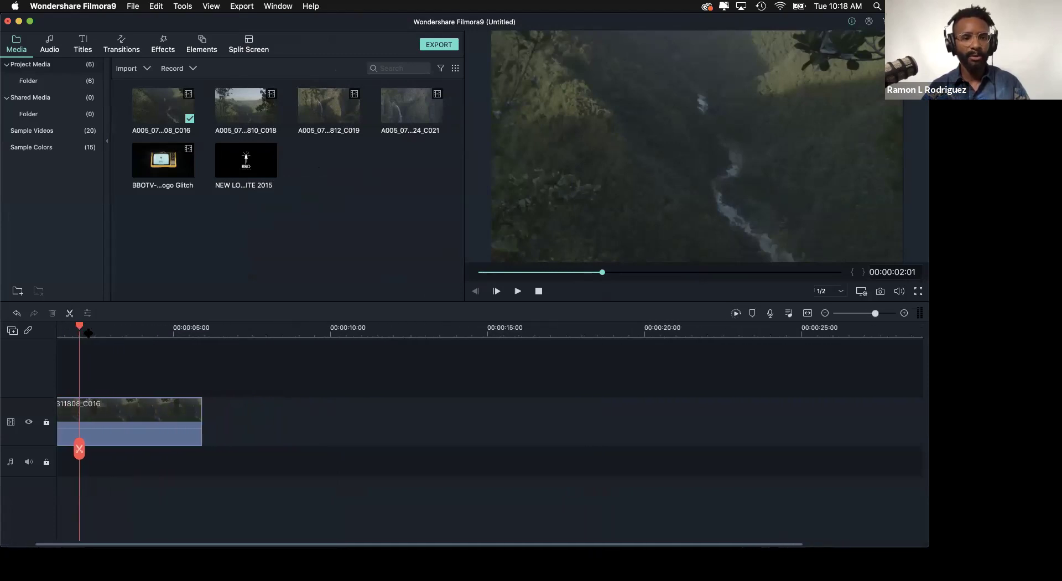
scroll(108, 330, down, 2)
scroll(112, 330, down, 2)
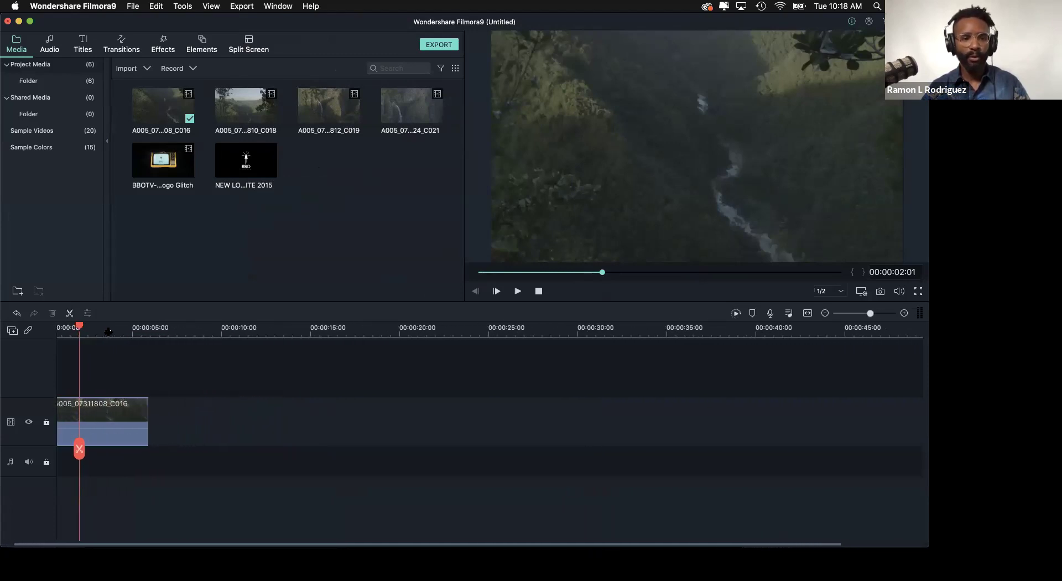
scroll(110, 333, up, 1)
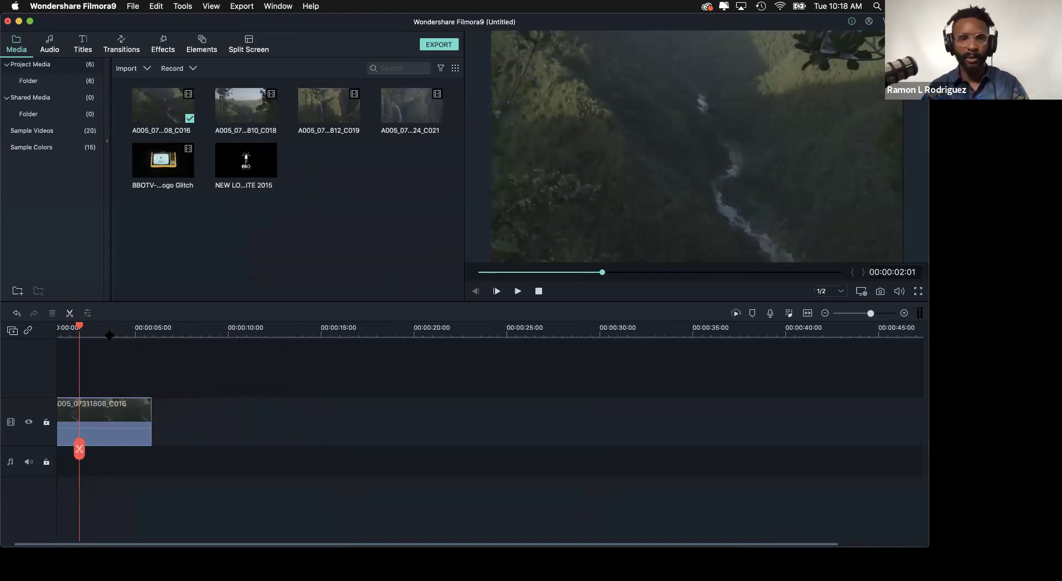
scroll(109, 335, up, 1)
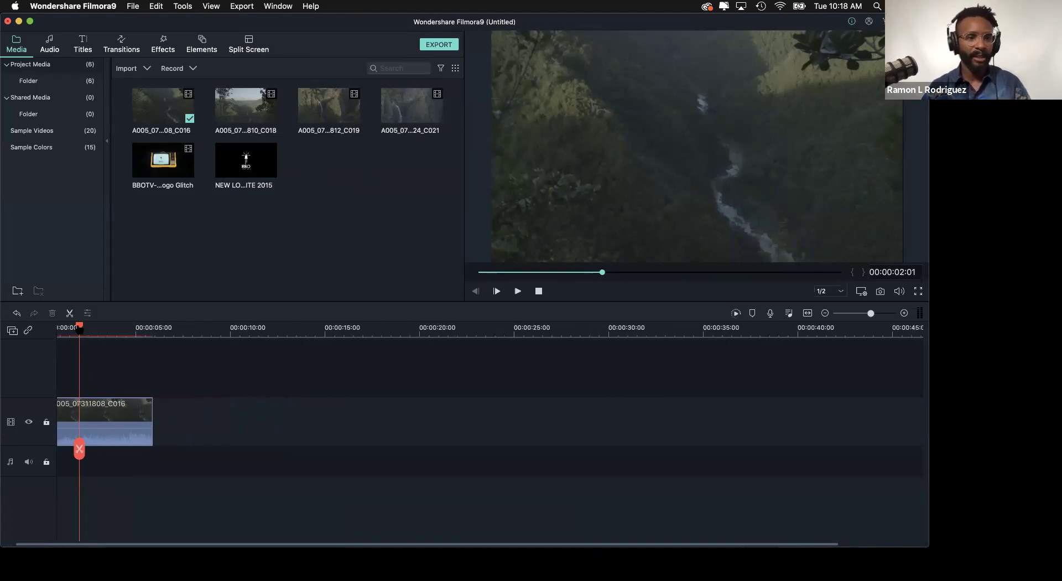
drag(79, 327, 29, 334)
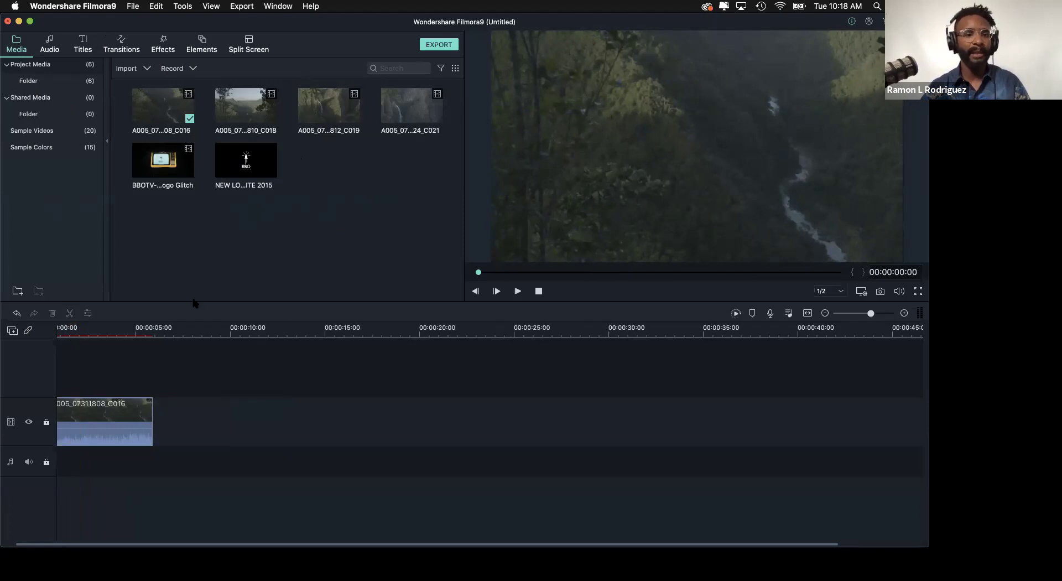
- Mark an in/out range on the C018 valley clip around six seconds and drop it after C016
click(244, 110)
click(518, 291)
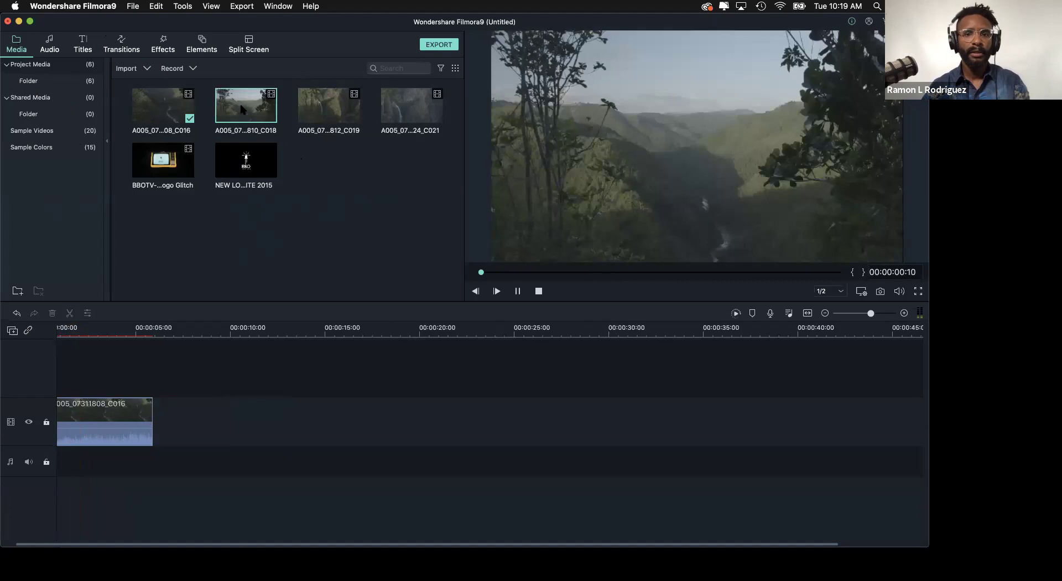
click(518, 291)
click(514, 295)
click(504, 274)
mouse_move(504, 274)
mouse_down()
mouse_move(742, 273)
mouse_move(664, 274)
mouse_up()
key(i)
key(o)
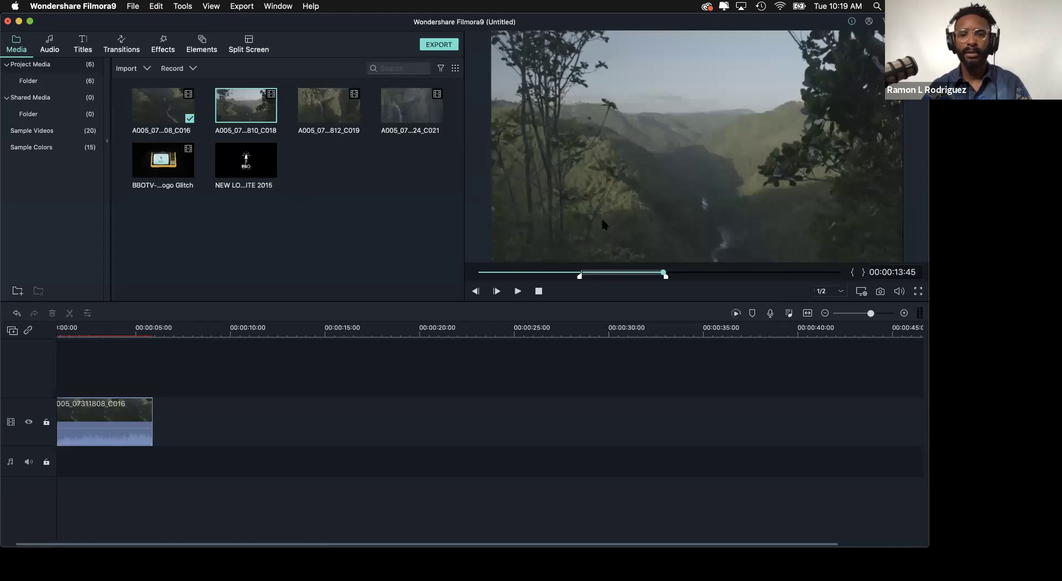
drag(509, 241, 154, 435)
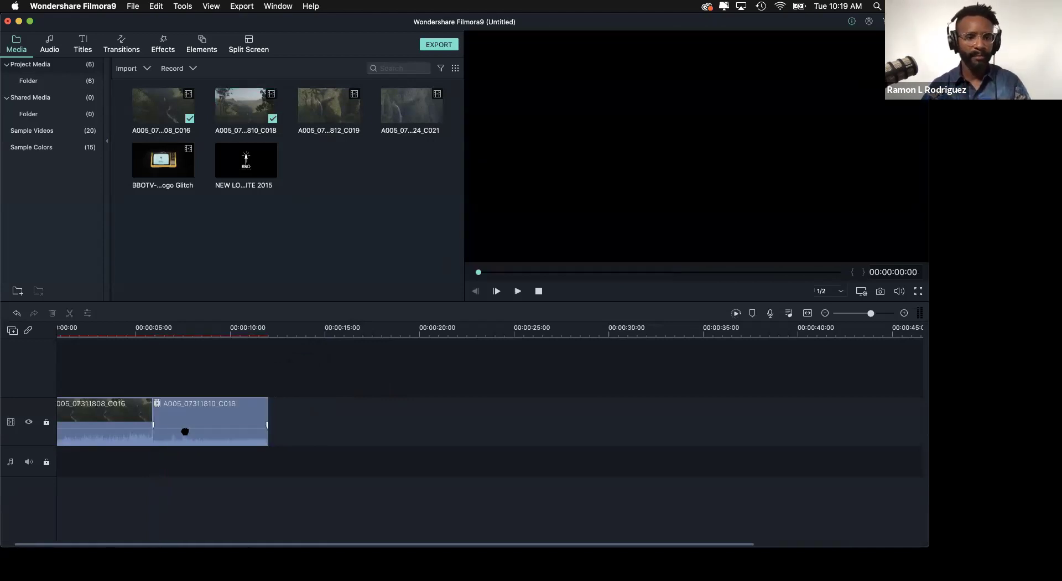
click(122, 330)
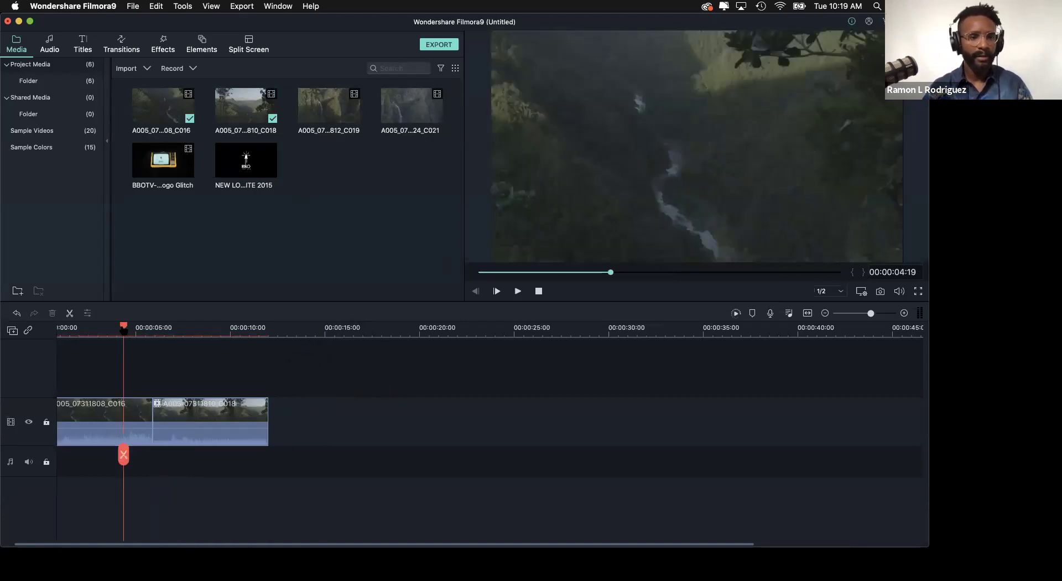
drag(122, 330, 188, 388)
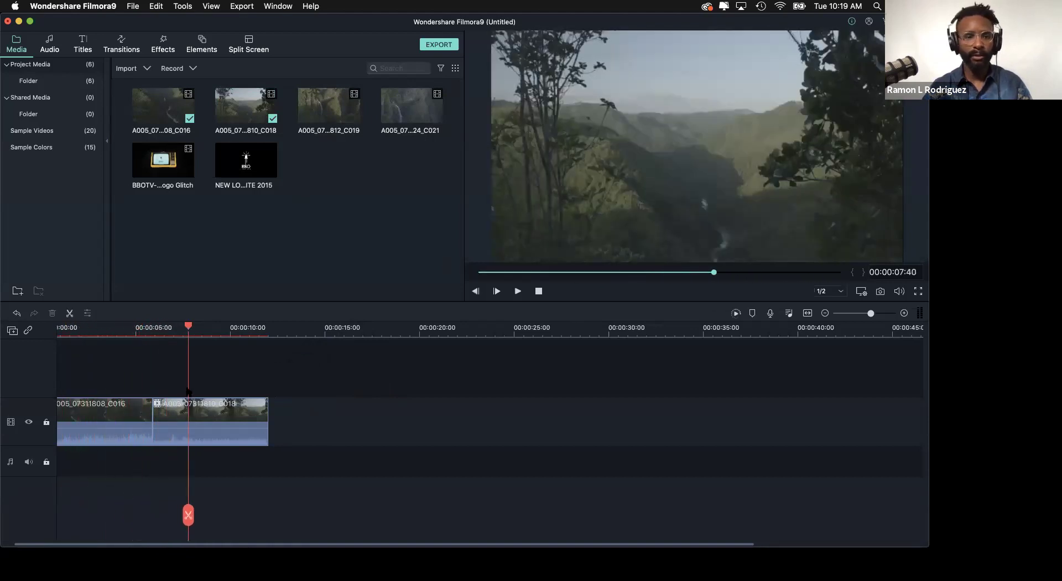
click(216, 436)
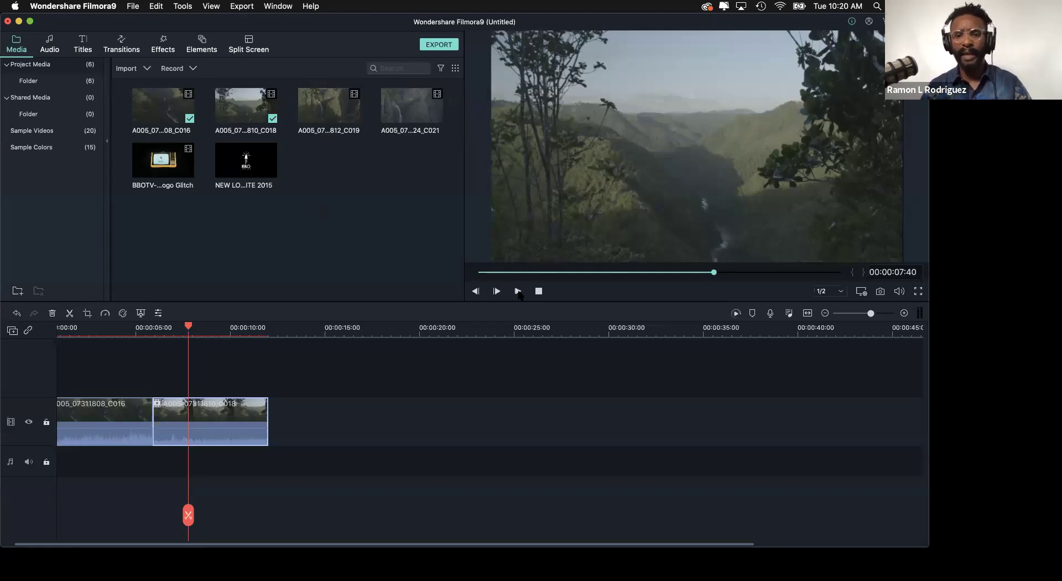
click(518, 292)
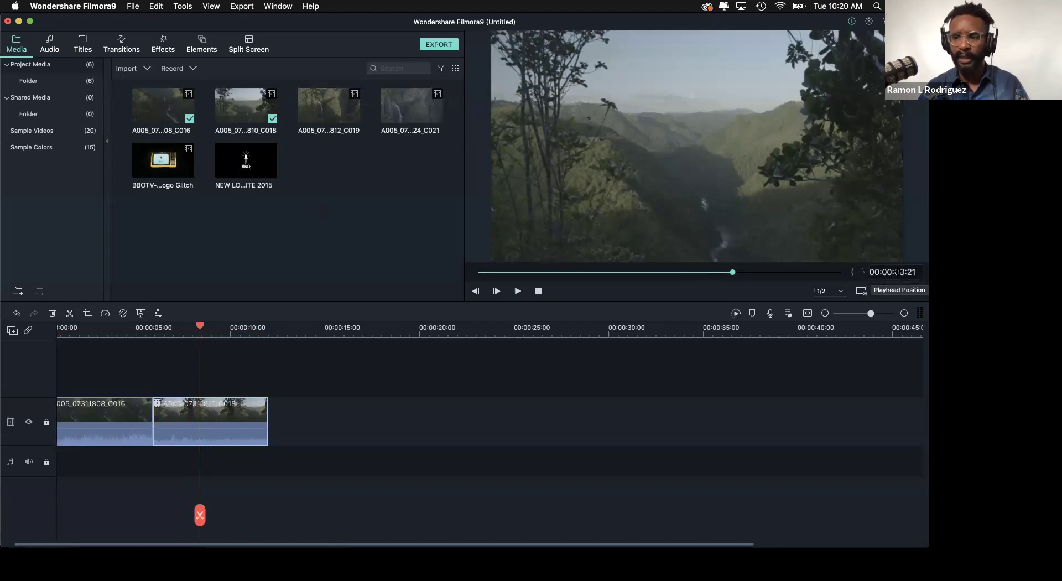
- Try the Full, 1/2 and 1/8 preview quality settings, leaving it on Full
click(825, 291)
click(825, 282)
click(835, 290)
click(830, 301)
click(833, 294)
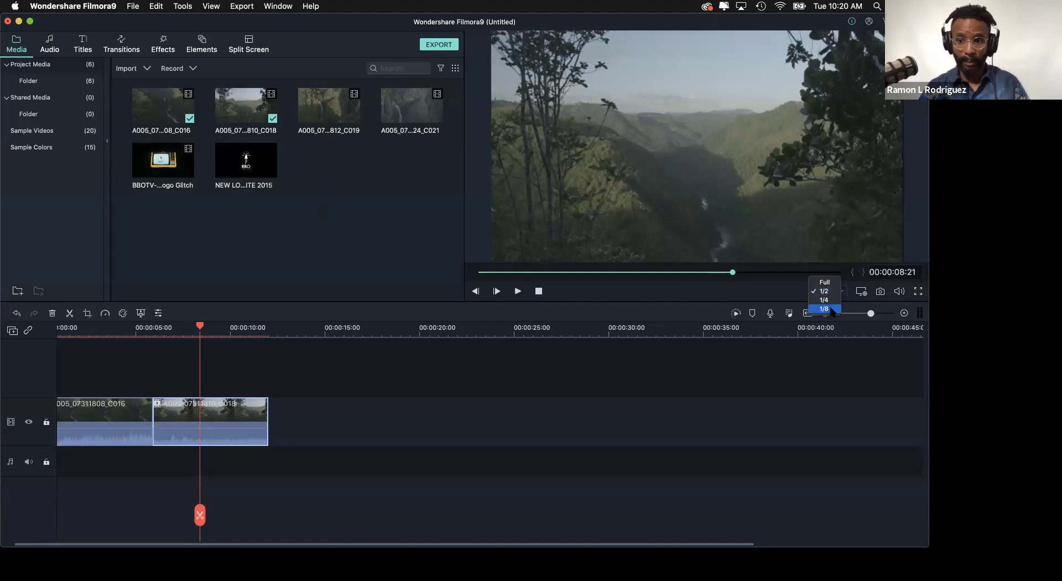
click(830, 307)
click(831, 293)
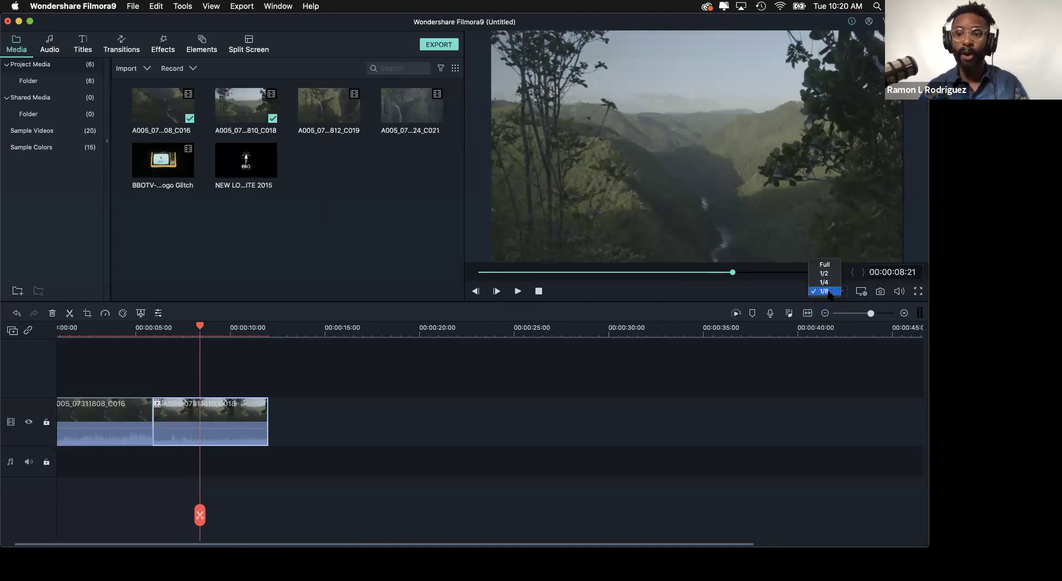
click(830, 293)
click(830, 293)
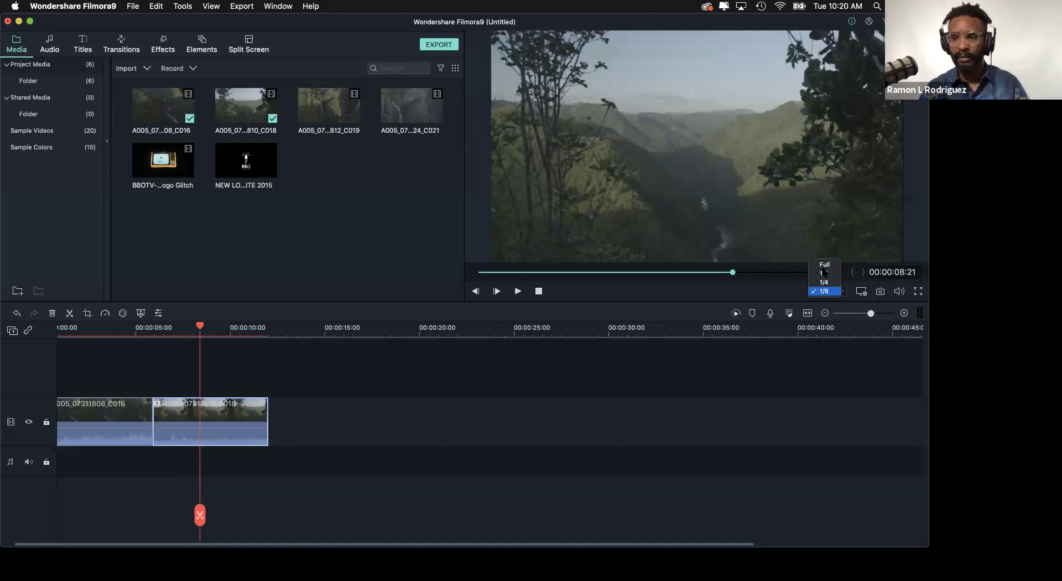
click(824, 264)
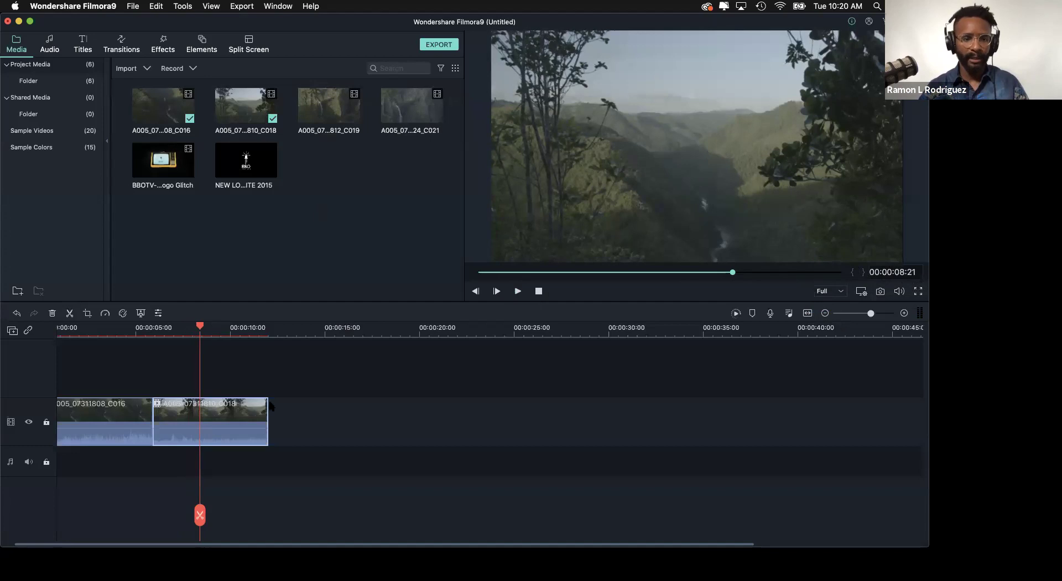
- Play the timeline from about four to nine seconds, then return the playhead to the start
drag(201, 329, 119, 328)
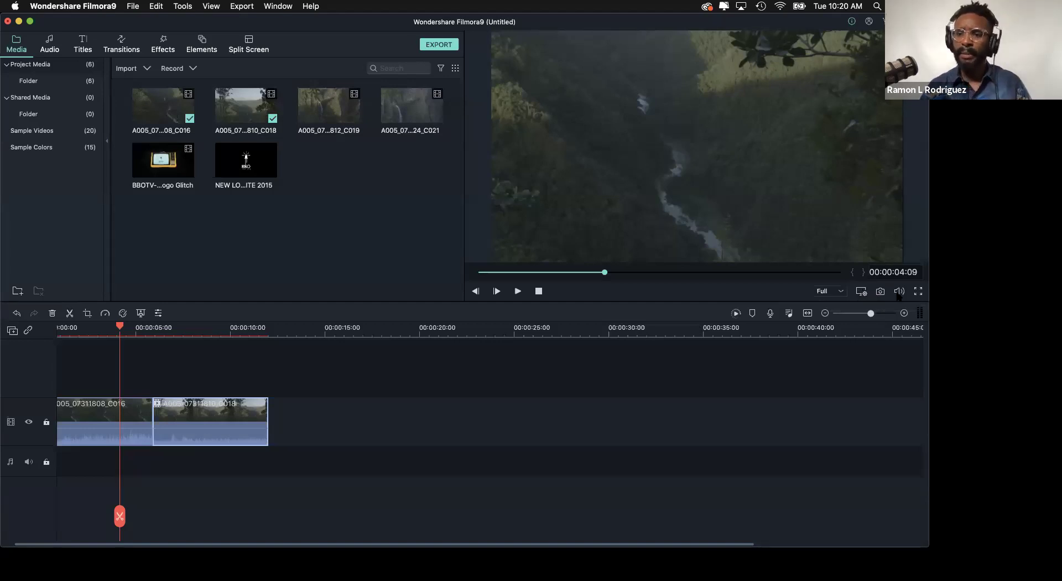
key(space)
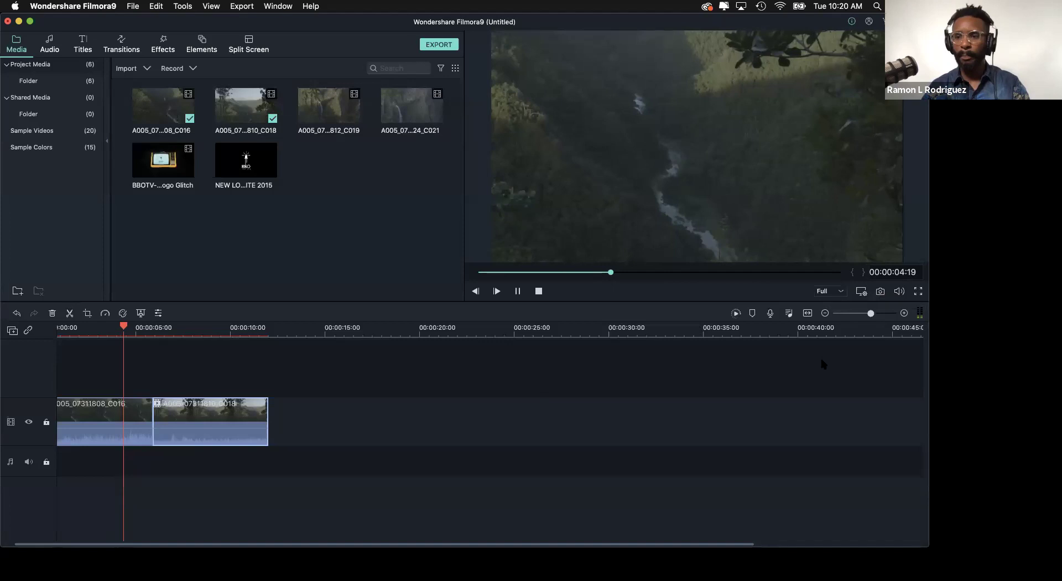
mouse_move(870, 313)
mouse_down()
mouse_move(880, 313)
mouse_move(867, 314)
mouse_up()
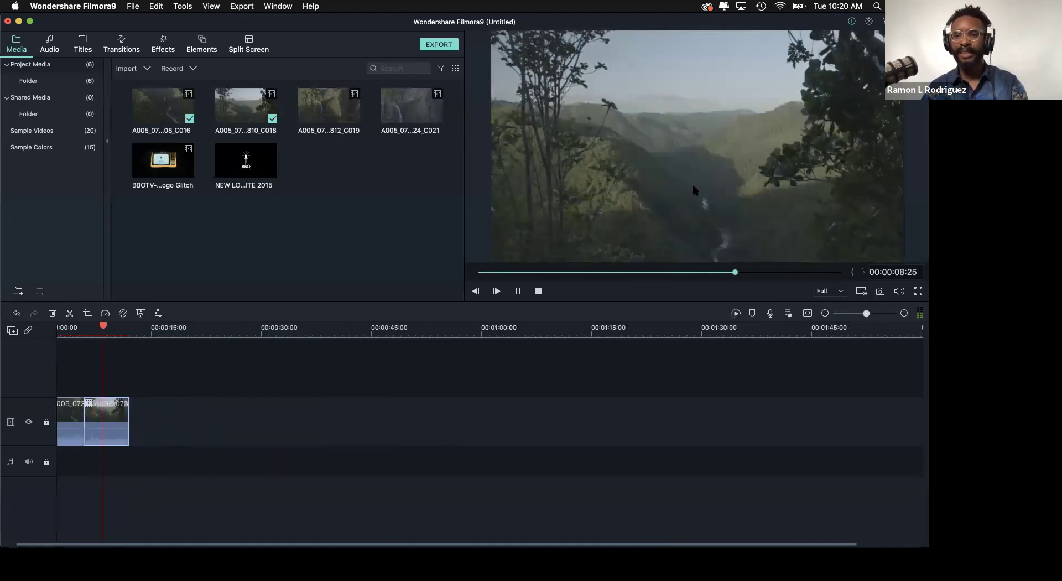
key(space)
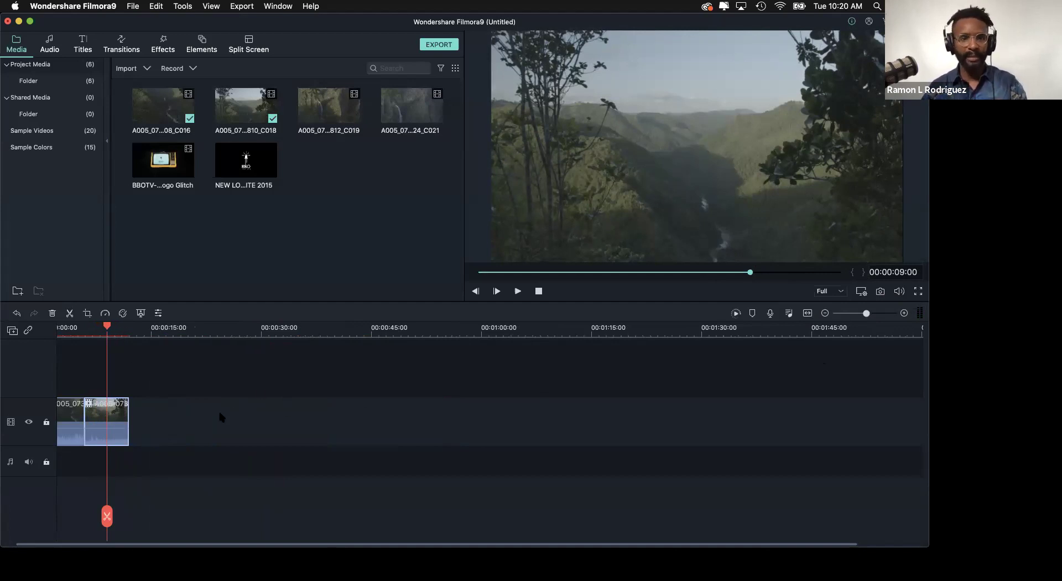
drag(105, 325, 38, 340)
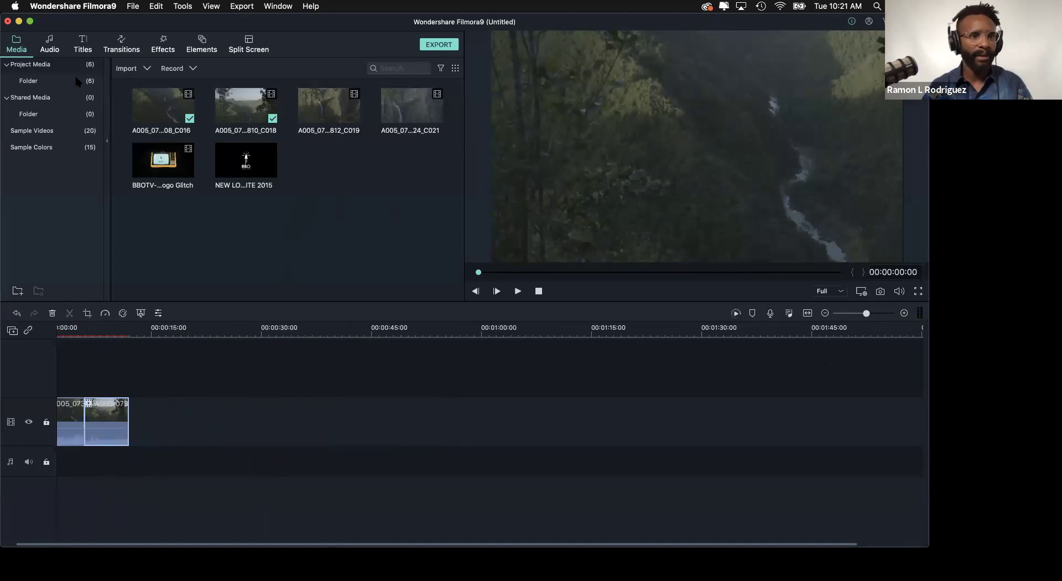
- Switch the library from the project media to the Audio music library
click(50, 46)
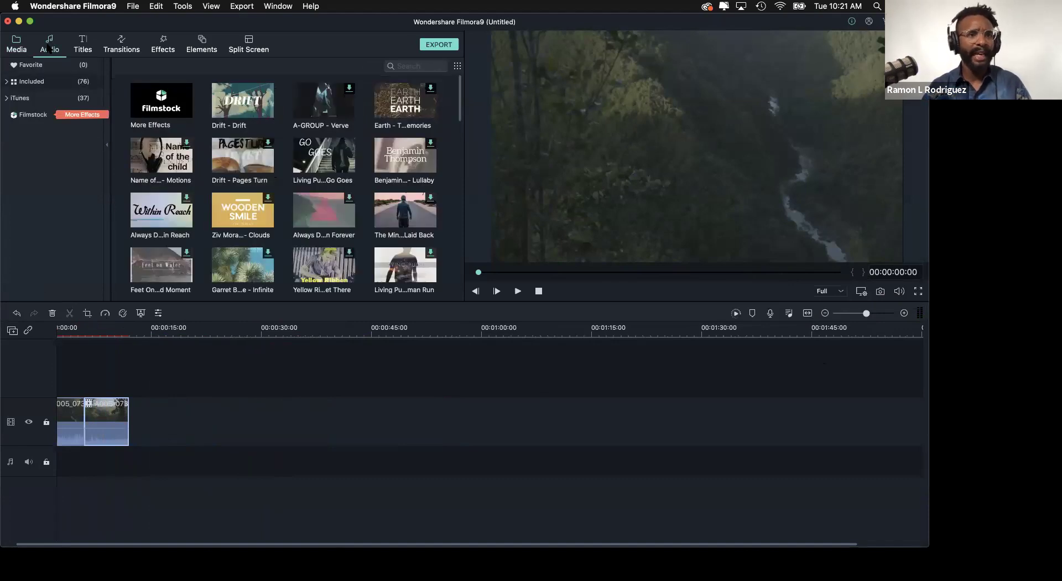
click(16, 46)
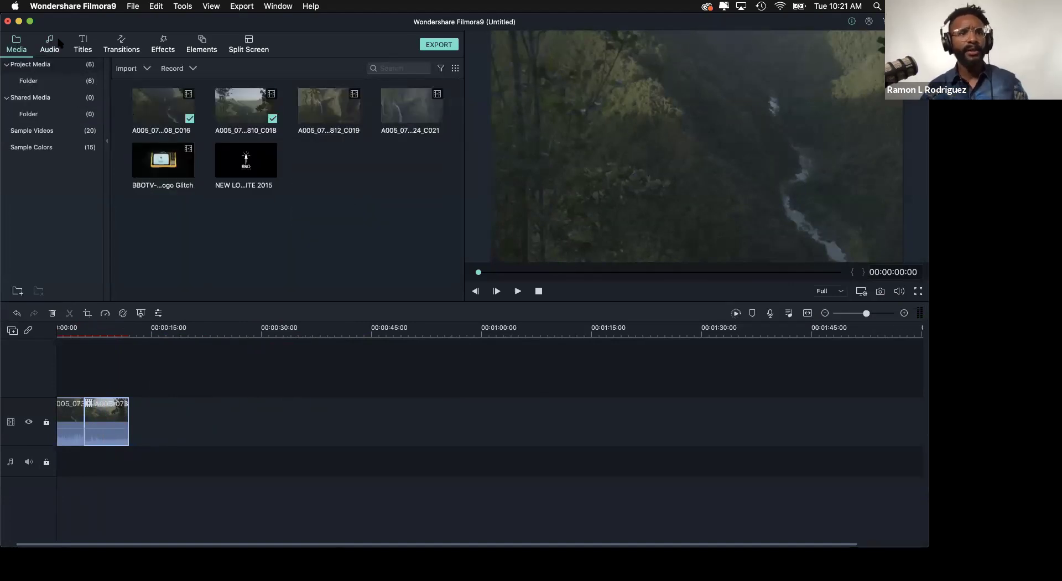
click(49, 45)
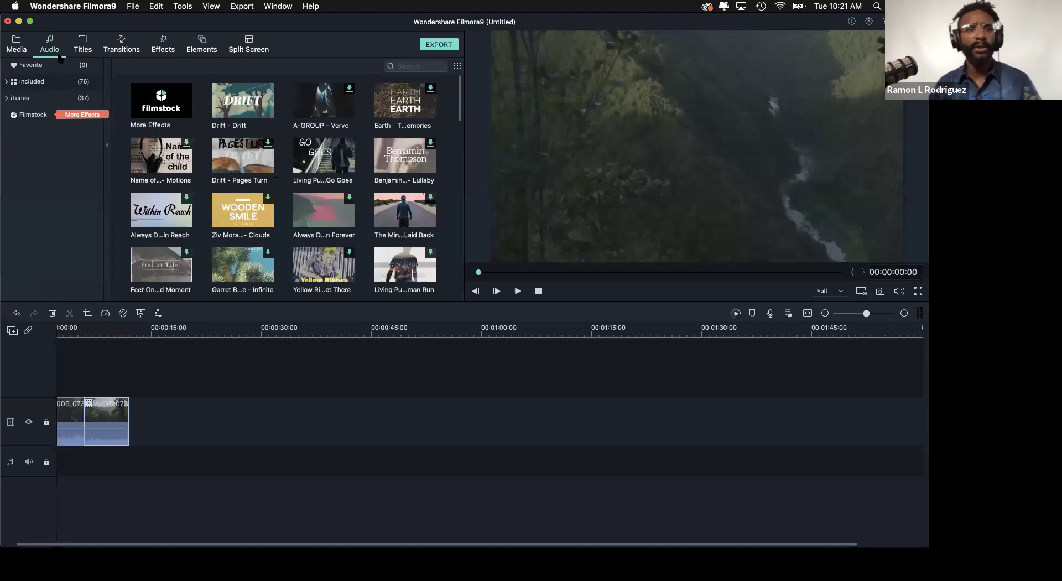
scroll(455, 102, down, 2)
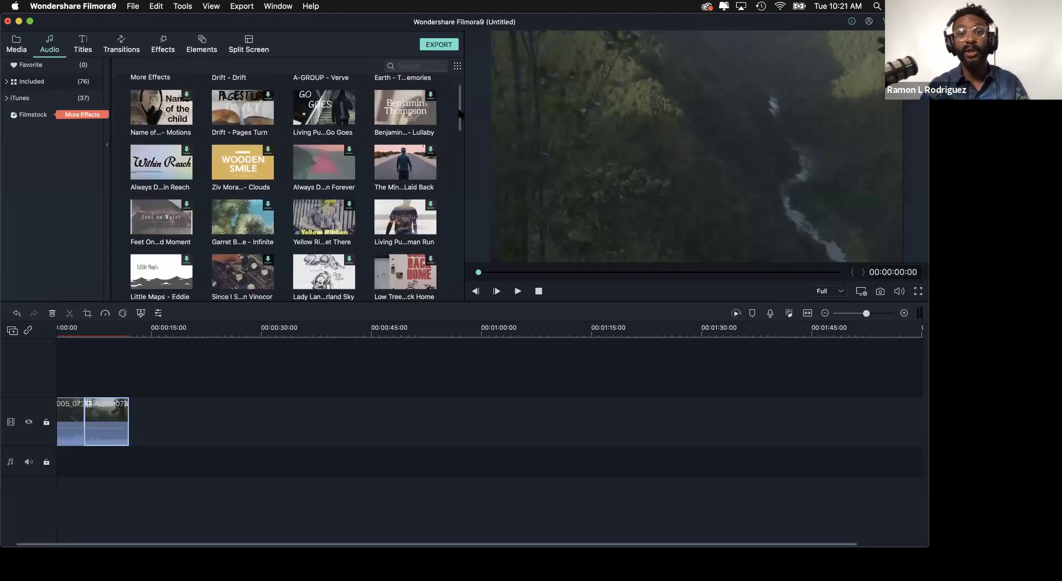
scroll(458, 97, up, 2)
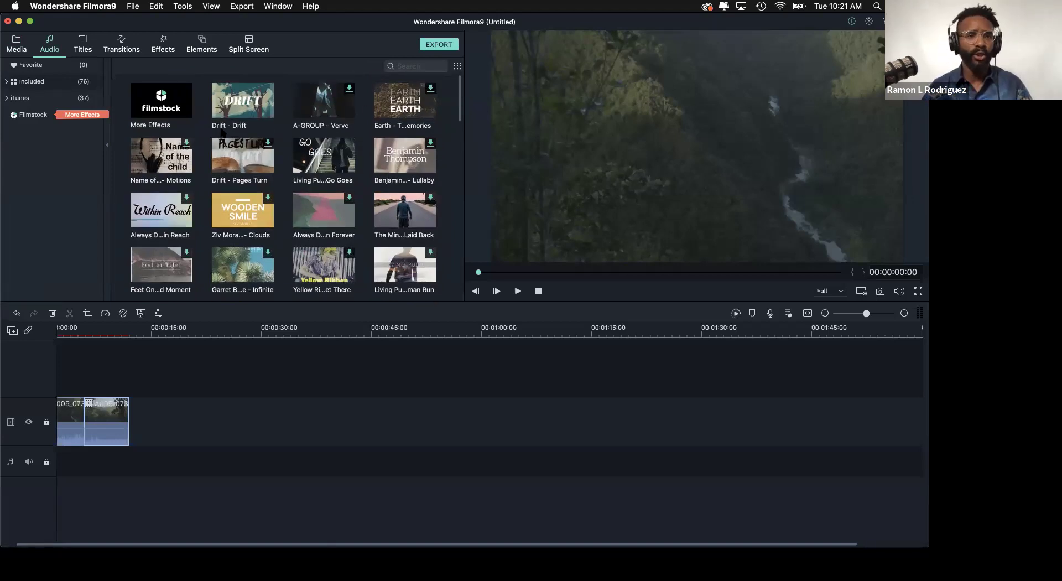
- Browse the Filmstock music list, return to the top, and deselect the second timeline clip
scroll(460, 95, down, 10)
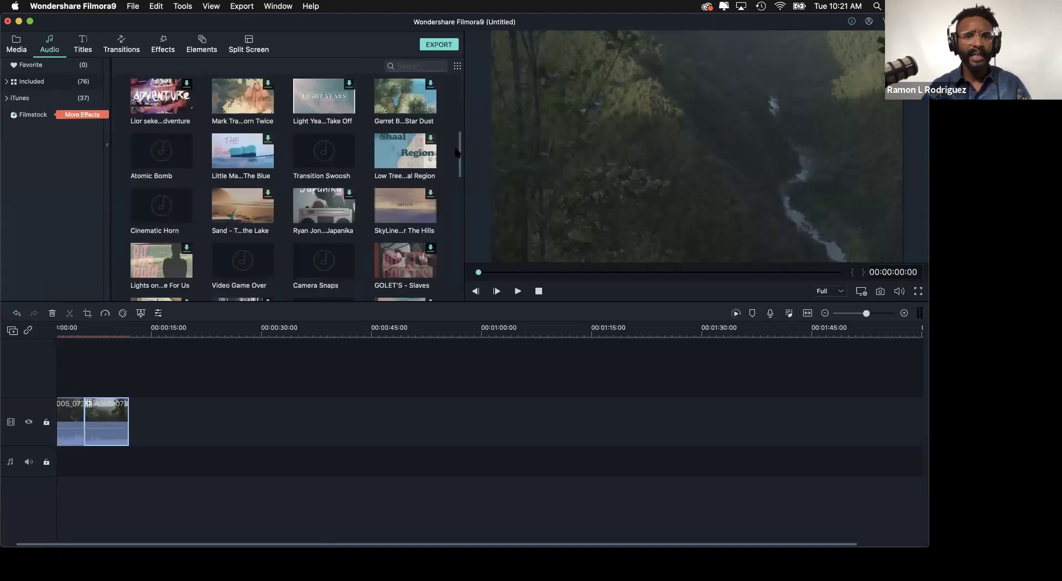
scroll(456, 129, up, 3)
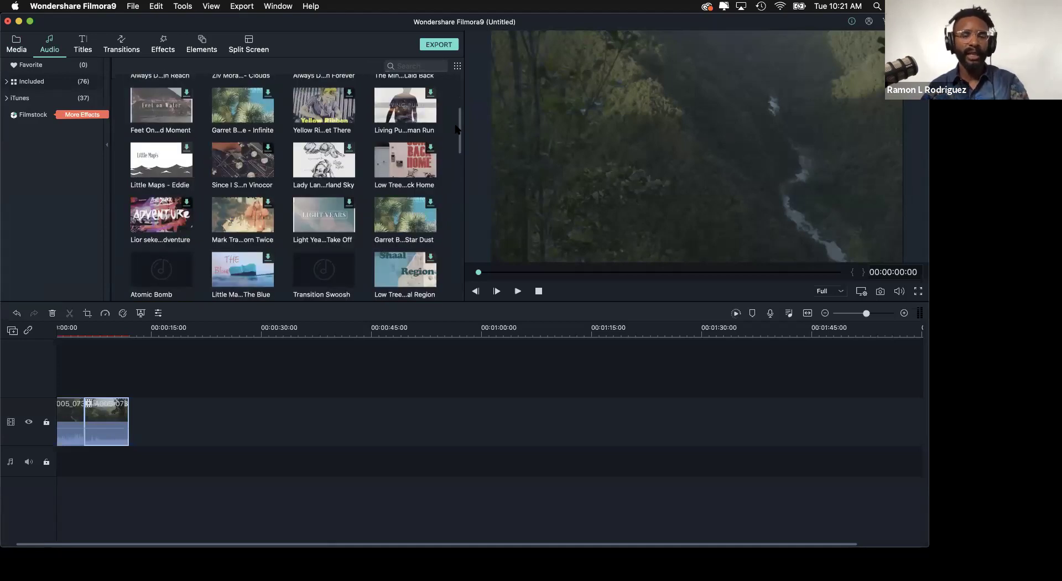
scroll(456, 128, down, 2)
scroll(457, 155, up, 8)
scroll(458, 188, down, 10)
scroll(458, 216, down, 10)
drag(458, 276, 460, 83)
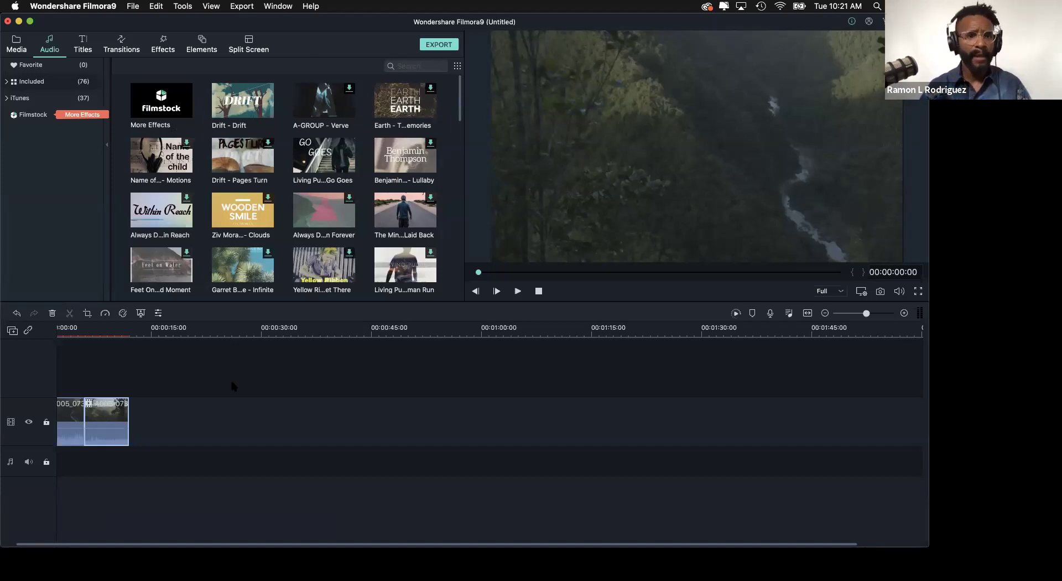
scroll(460, 100, down, 2)
scroll(460, 88, up, 2)
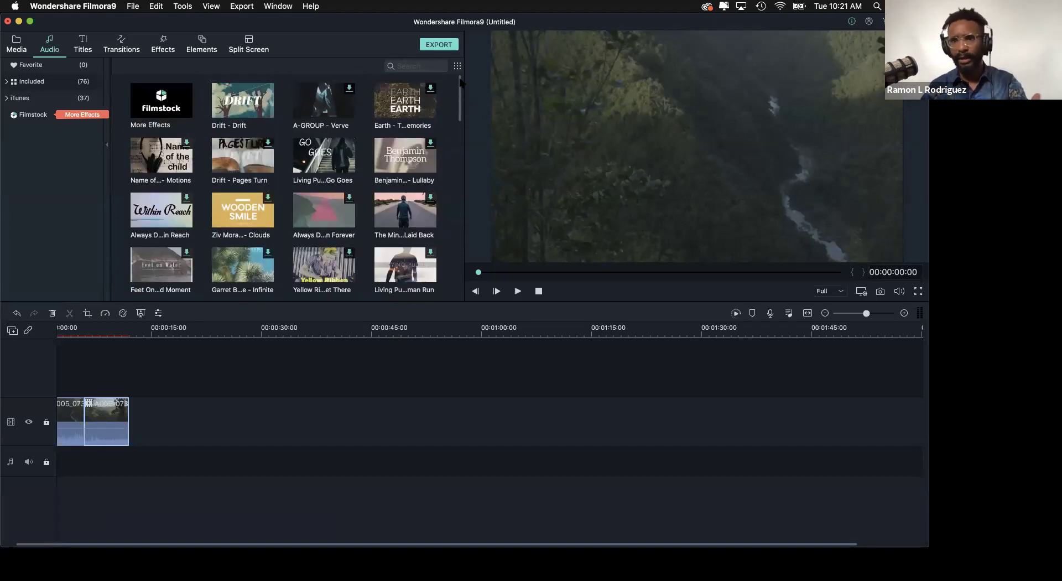
click(294, 436)
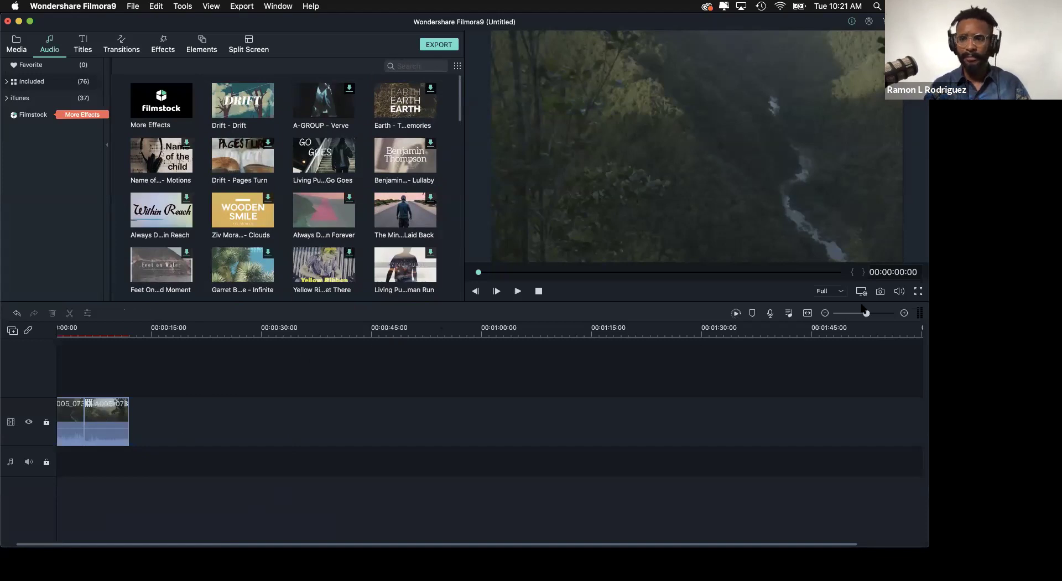
- Preview the timeline from about 4 seconds and select the first clip, C016
drag(868, 314, 873, 313)
click(224, 328)
click(151, 329)
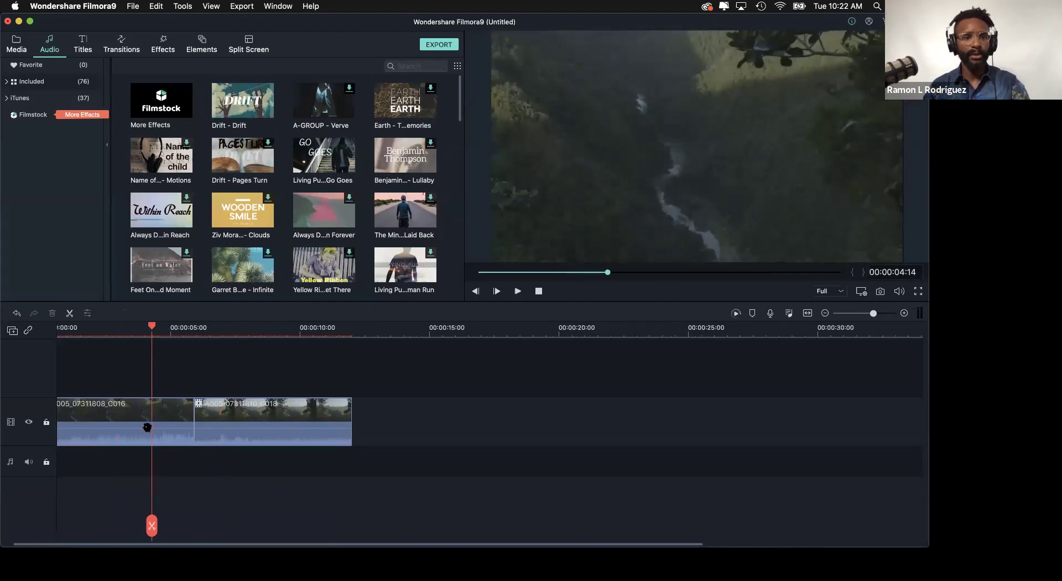
key(space)
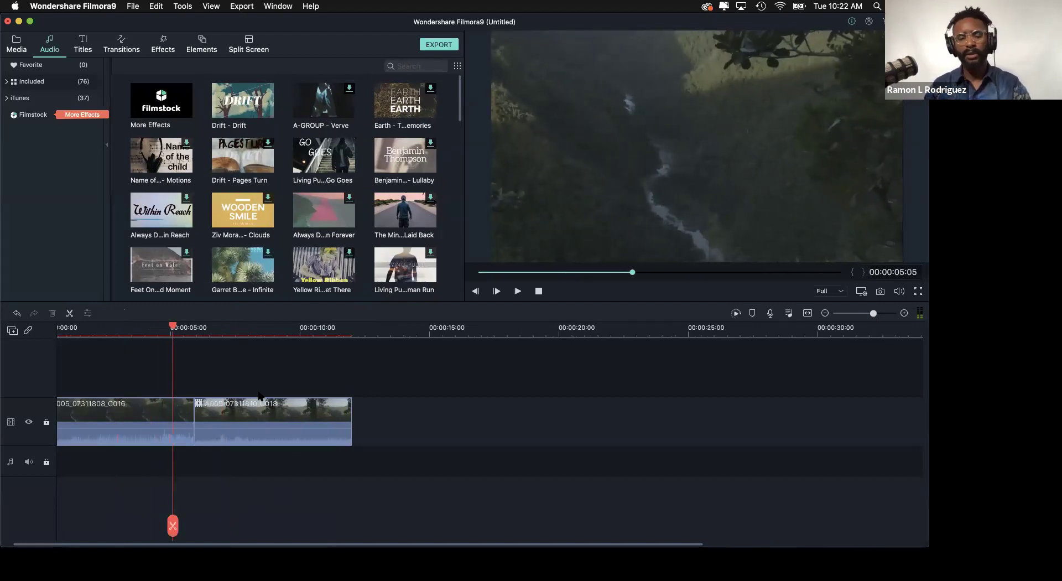
click(144, 438)
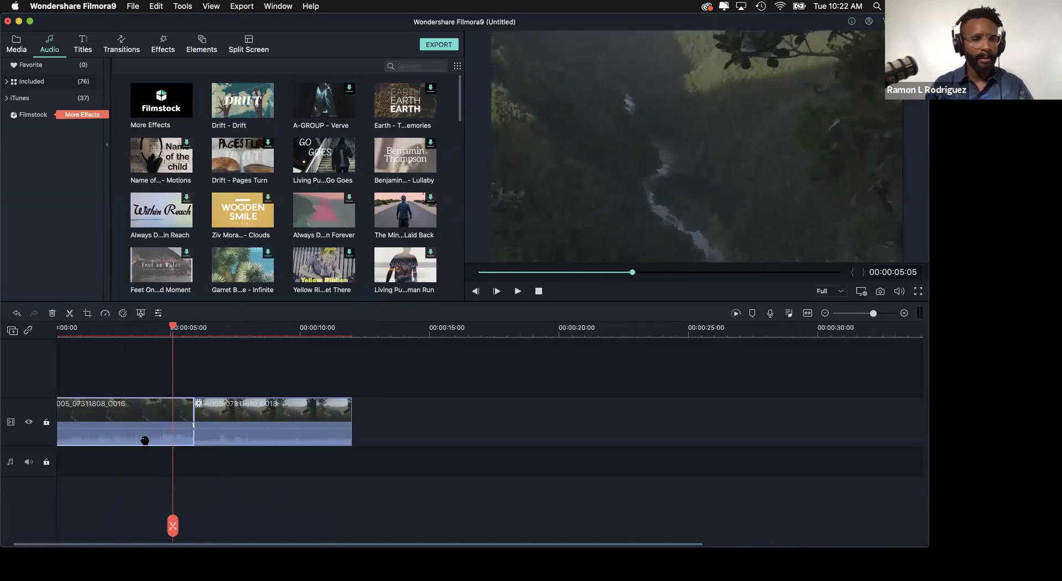
click(111, 327)
scroll(126, 479, down, 3)
scroll(126, 479, up, 5)
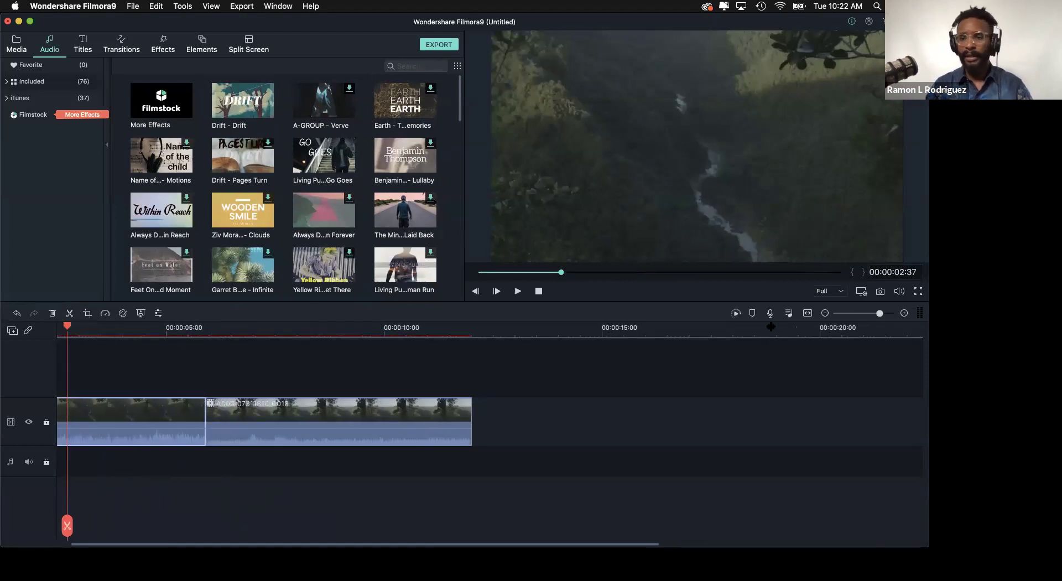
drag(879, 313, 875, 314)
click(876, 314)
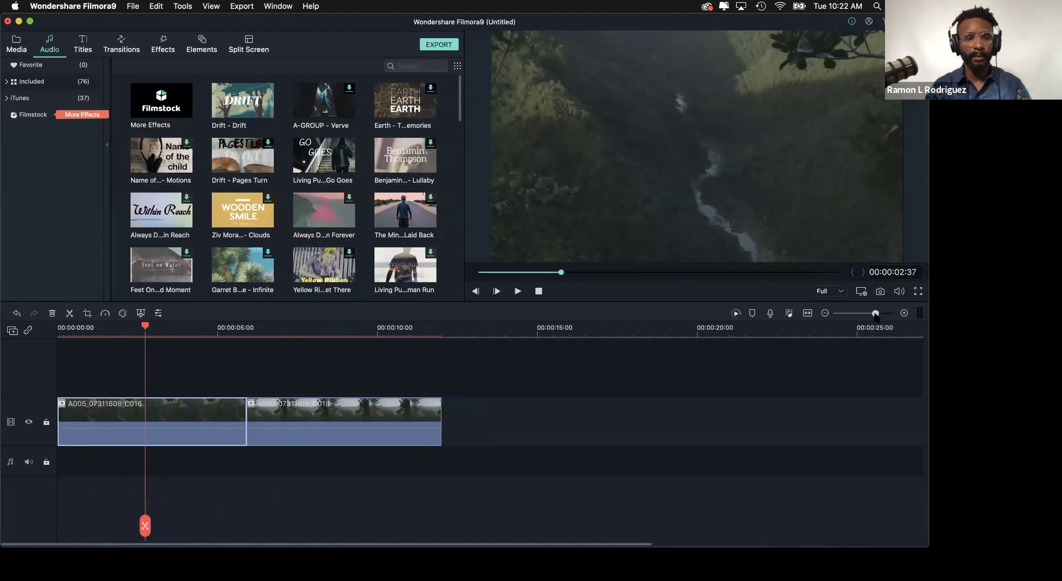
- Detach the audio of clip C016 onto its own audio track
right_click(152, 440)
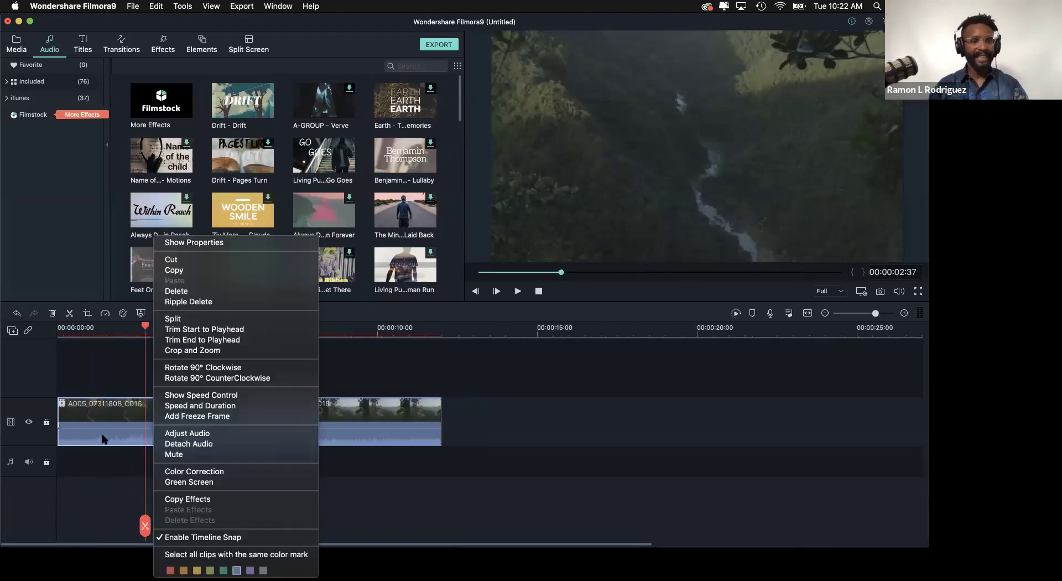
right_click(102, 440)
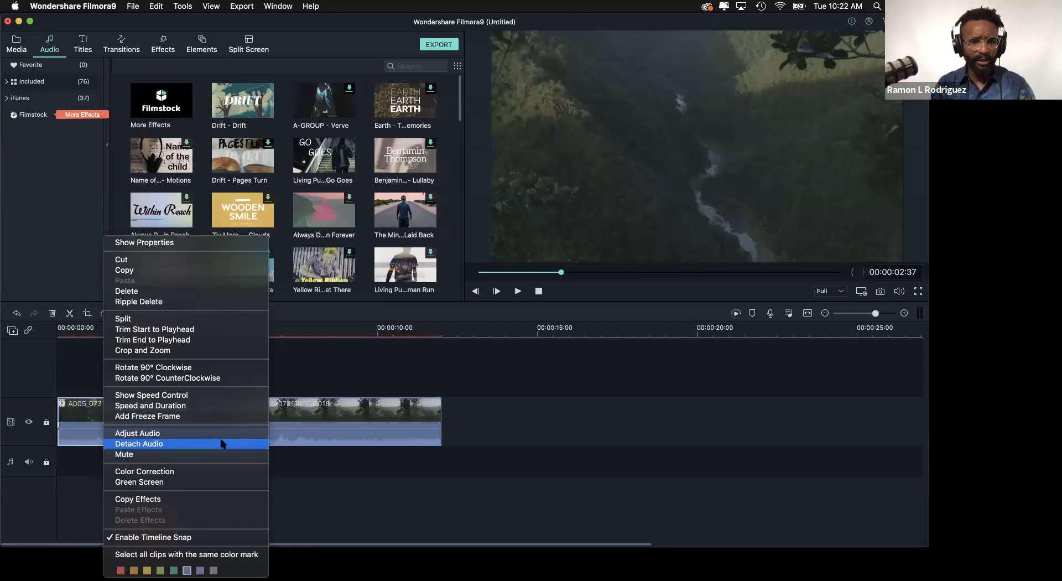
click(327, 451)
right_click(111, 438)
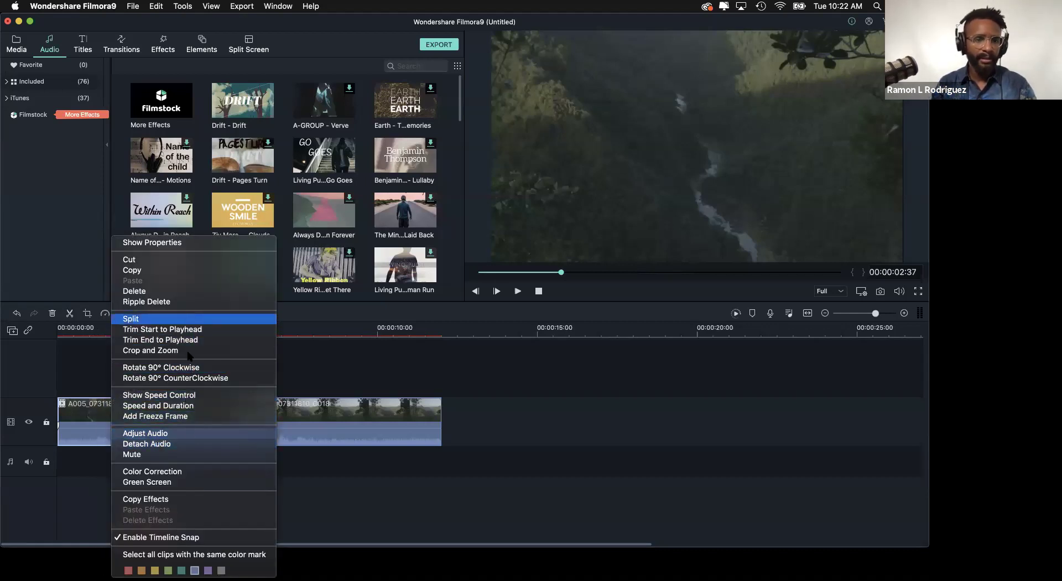
click(188, 444)
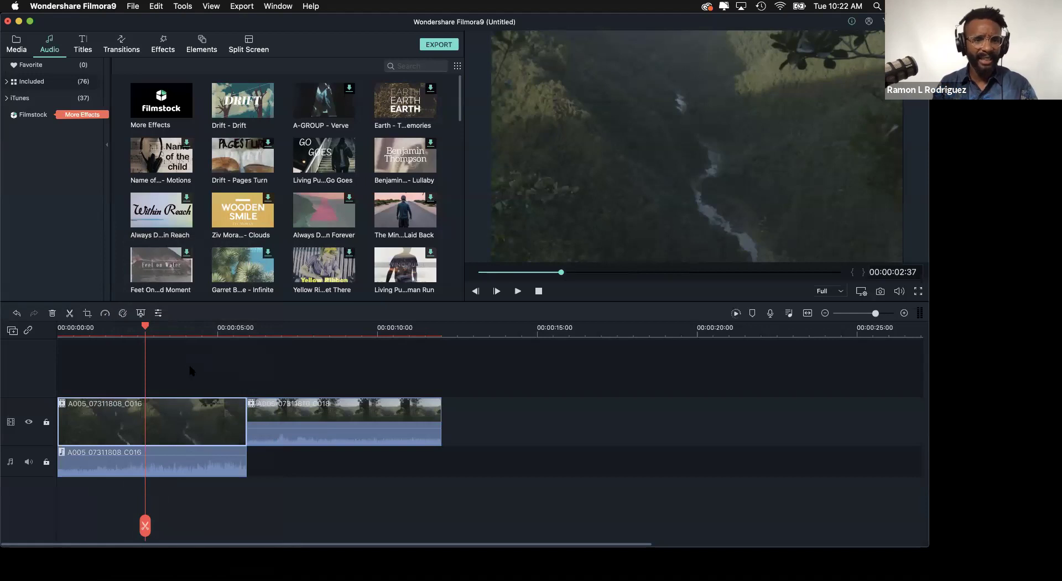
- Delete C016's detached audio and play the timeline to confirm it is silent
click(167, 472)
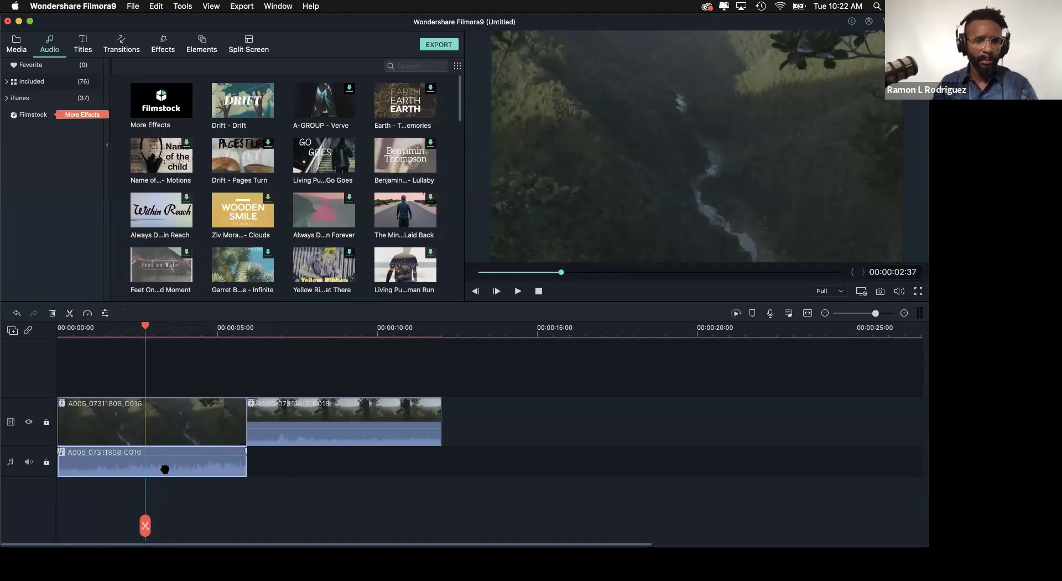
key(Delete)
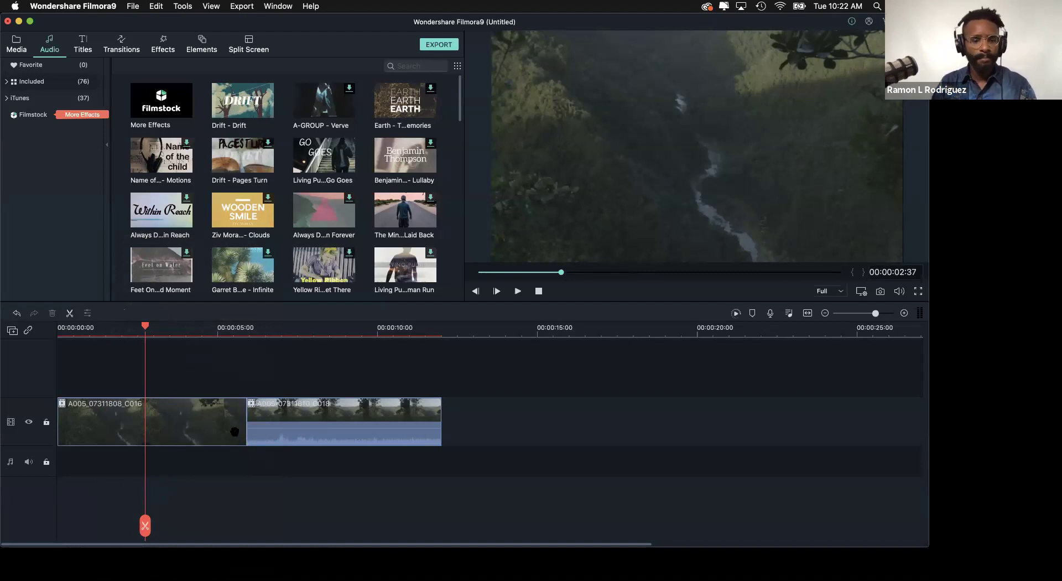
key(super+z)
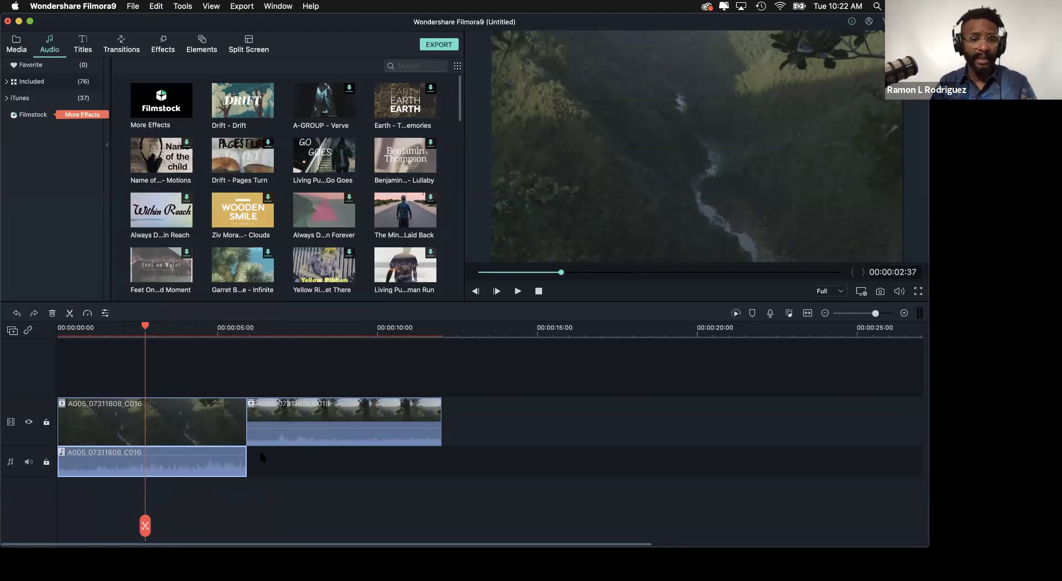
key(Delete)
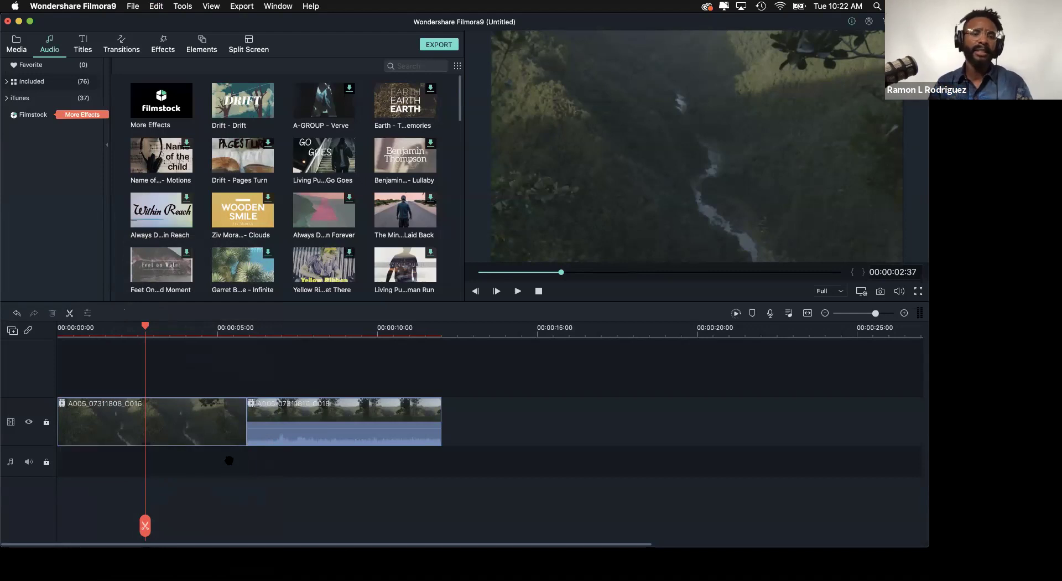
key(space)
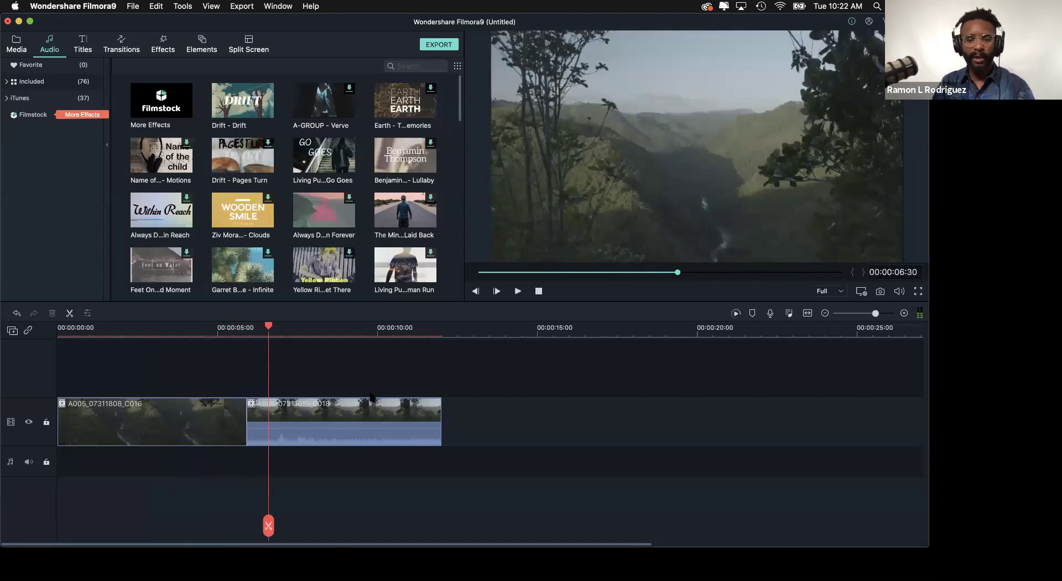
key(space)
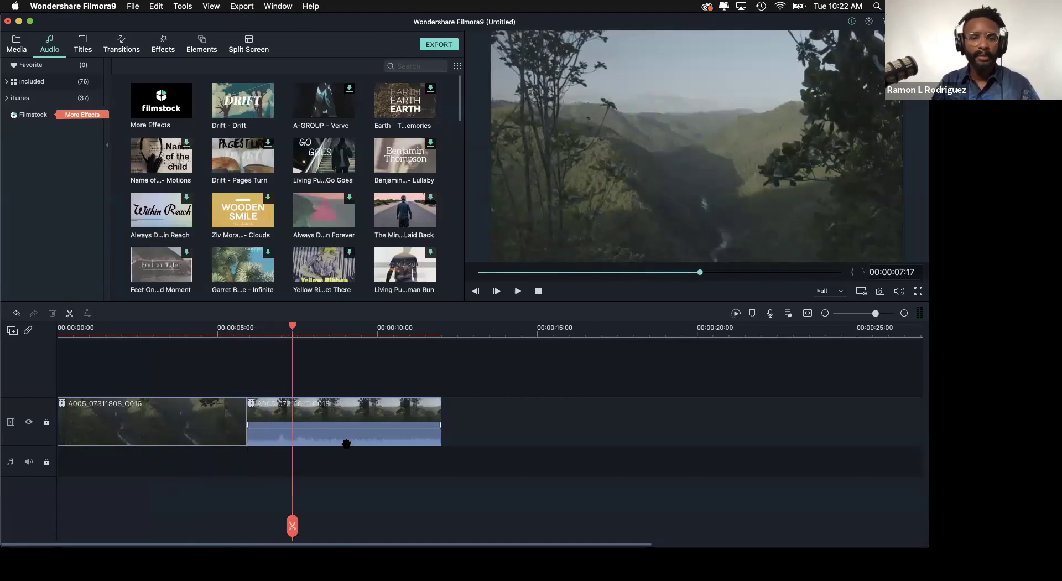
- Detach C018's audio and delete that audio clip, leaving the audio track empty
right_click(347, 444)
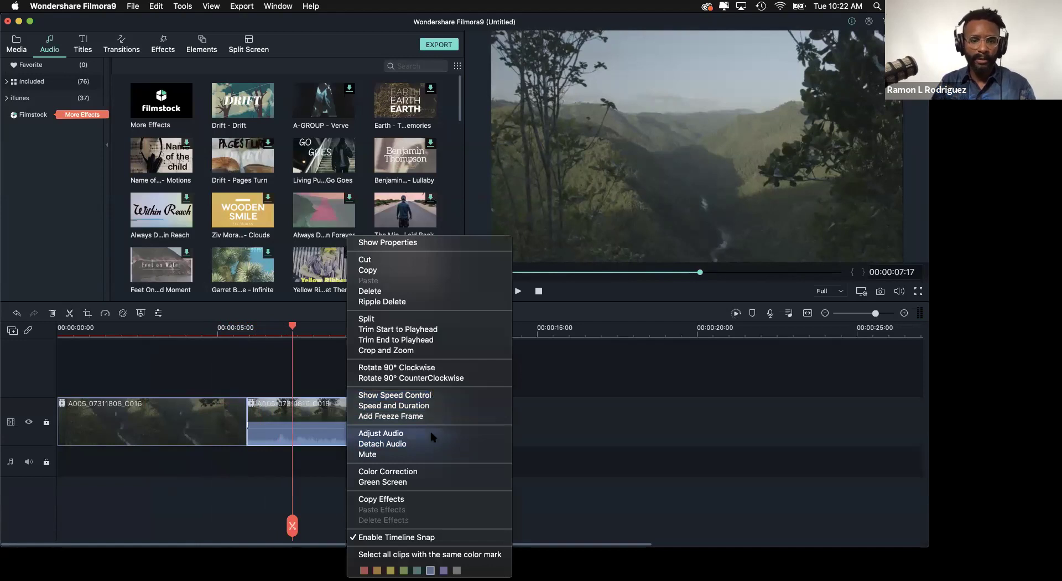
click(434, 444)
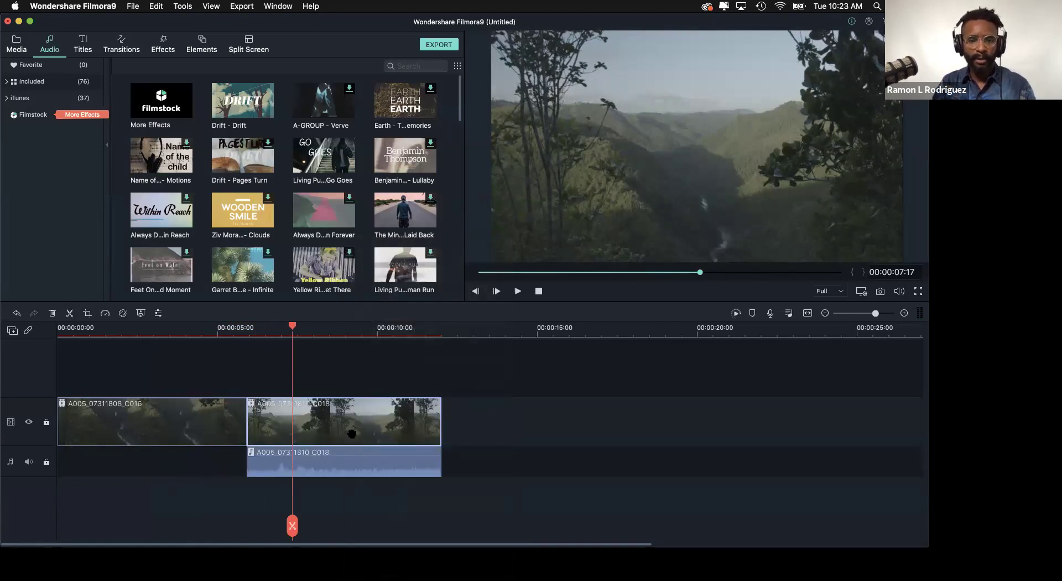
click(357, 468)
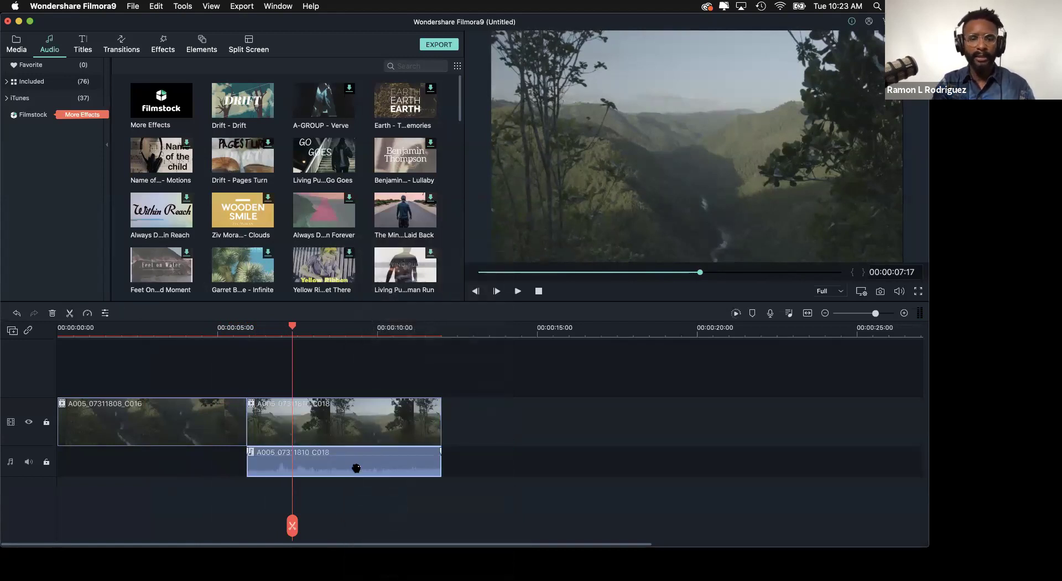
right_click(367, 470)
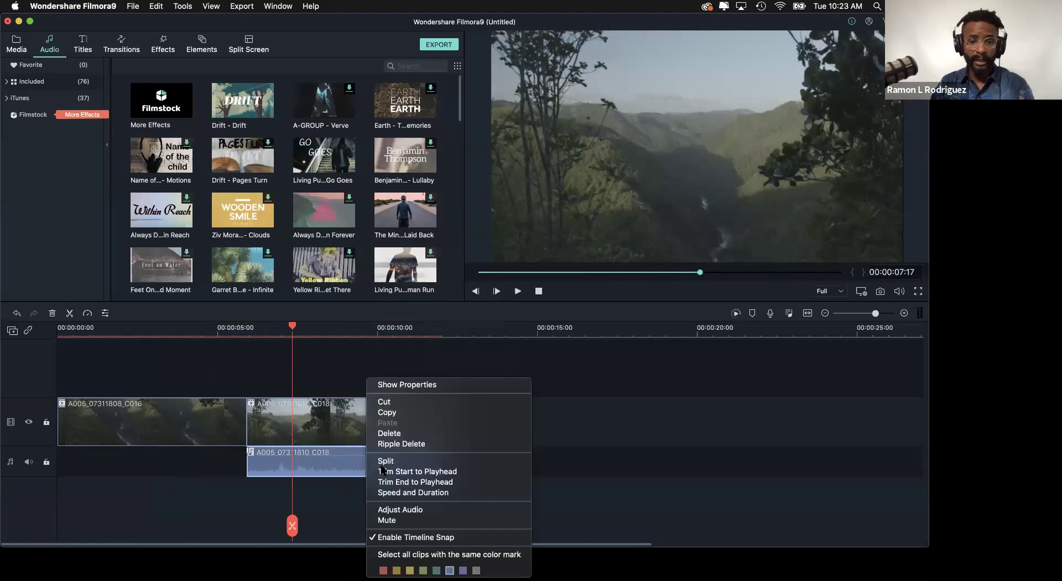
key(Escape)
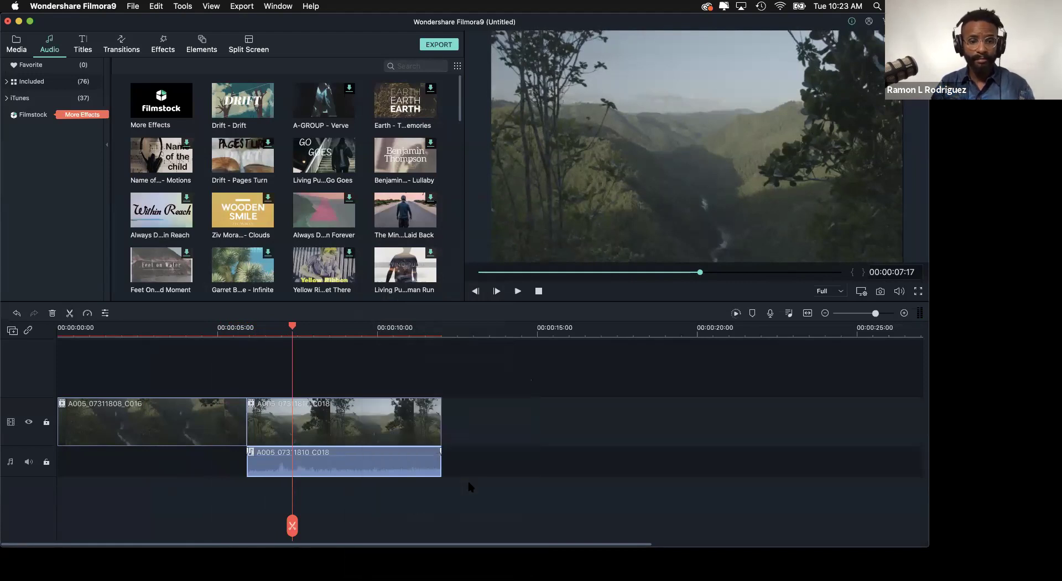
key(Delete)
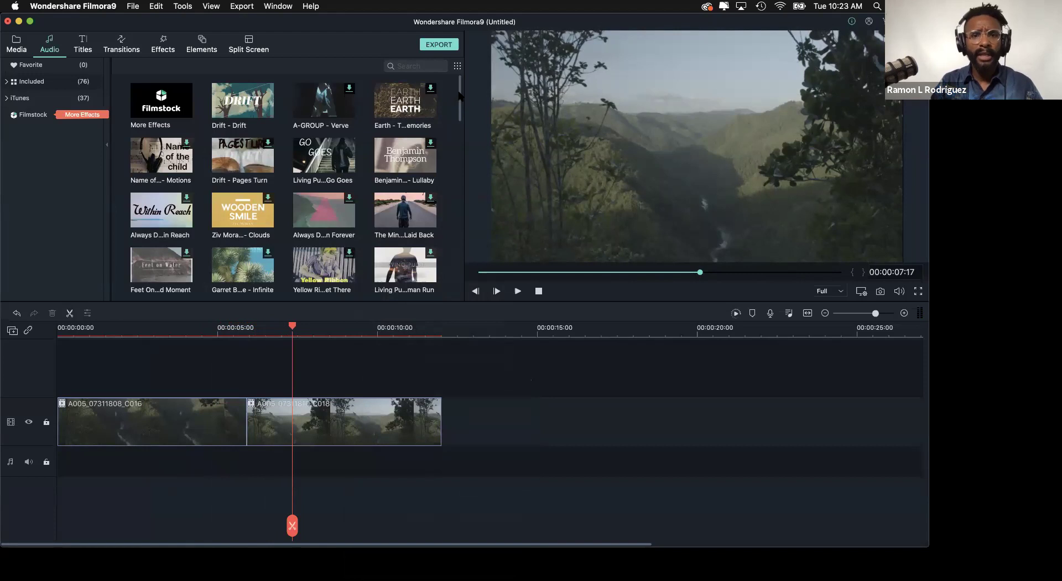
scroll(459, 86, down, 1)
scroll(460, 80, up, 1)
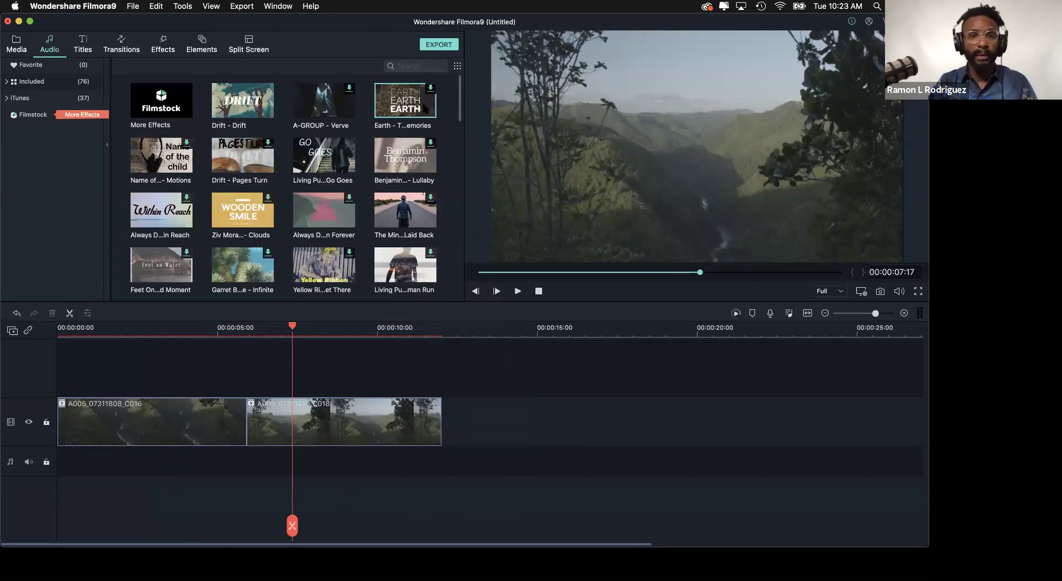
- Place Earth - The Rhythm Of Memories under the clips, favourite it, and preview it
drag(404, 104, 59, 468)
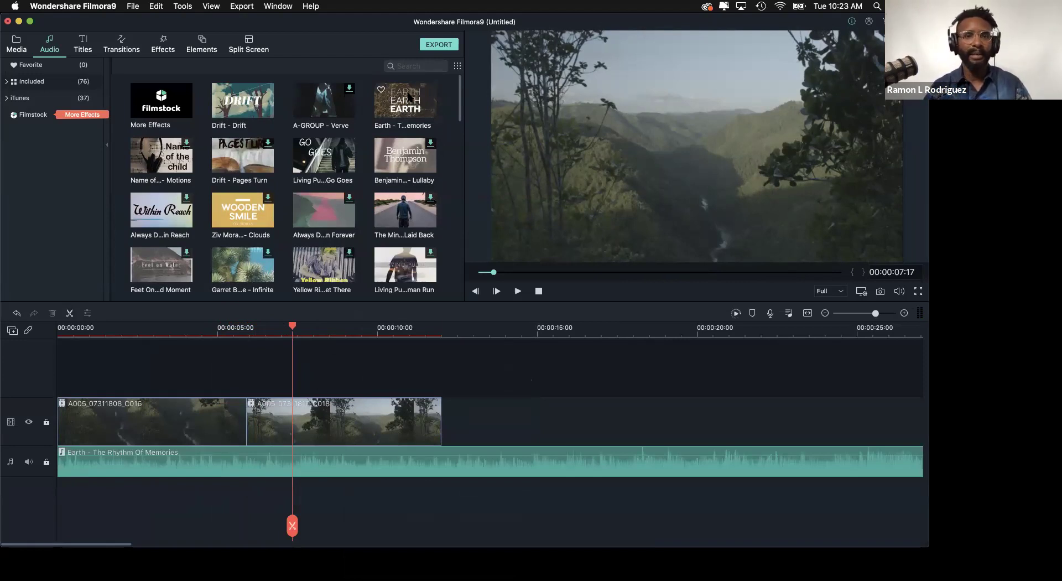
click(381, 91)
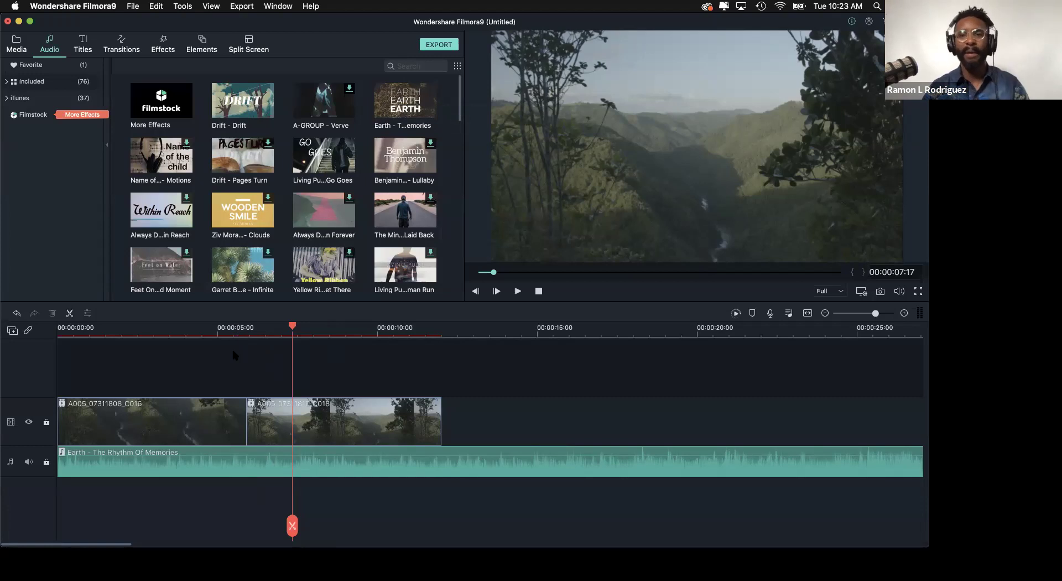
click(195, 322)
key(Home)
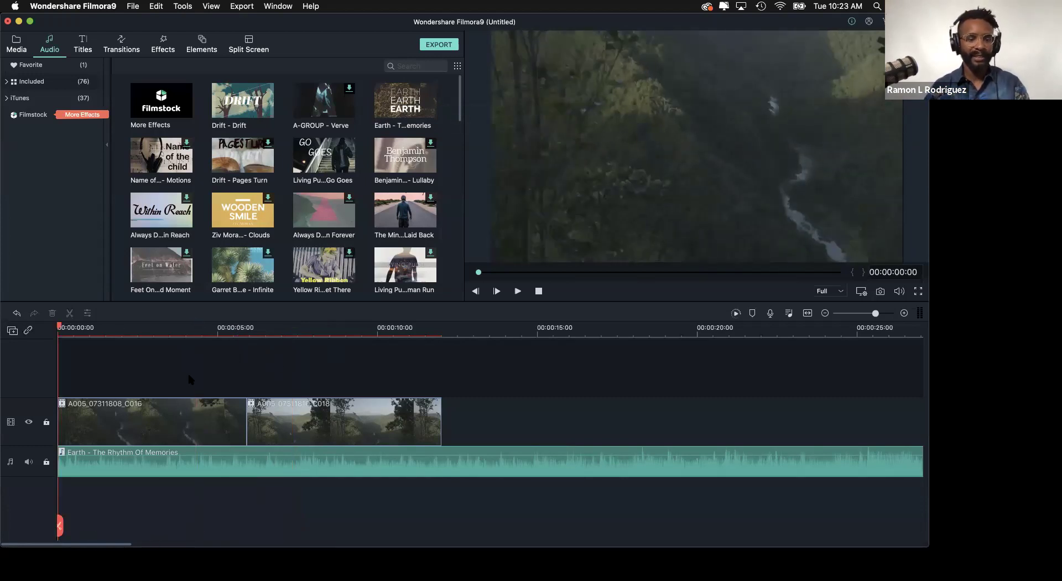
key(space)
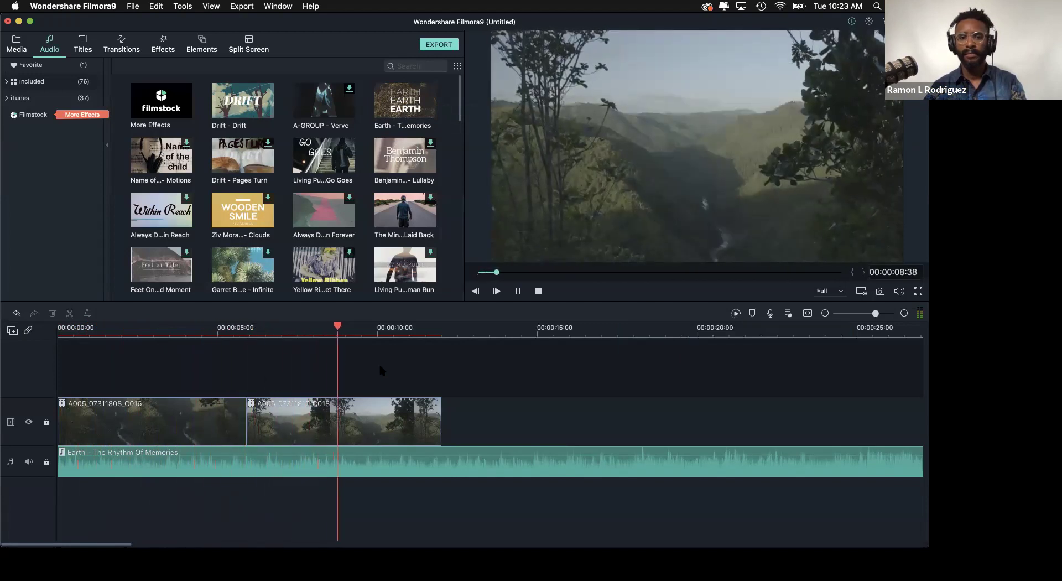
key(space)
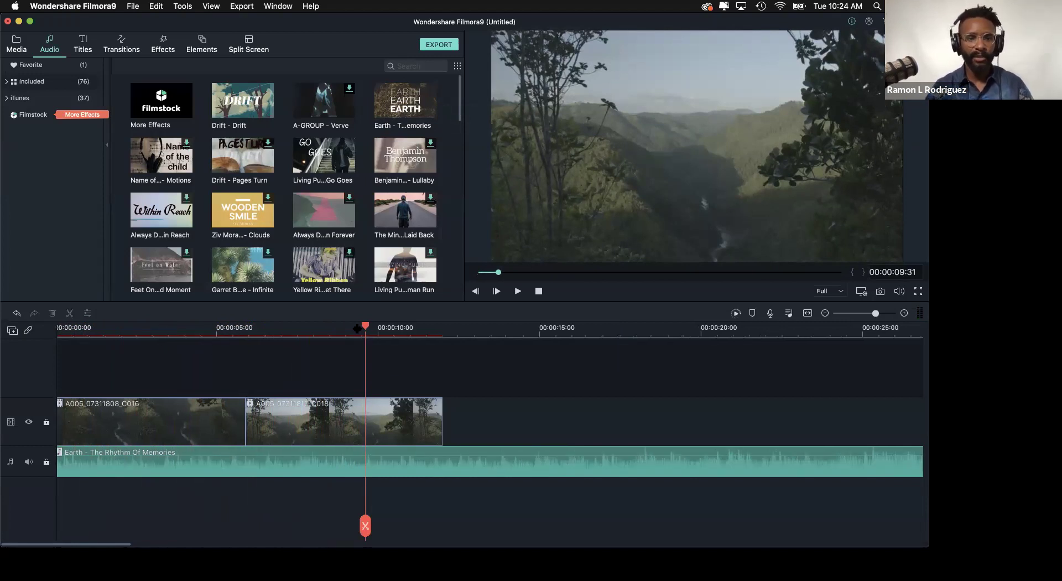
mouse_move(367, 329)
mouse_down()
mouse_move(204, 356)
mouse_move(277, 368)
mouse_move(251, 376)
mouse_move(297, 382)
mouse_move(346, 330)
mouse_up()
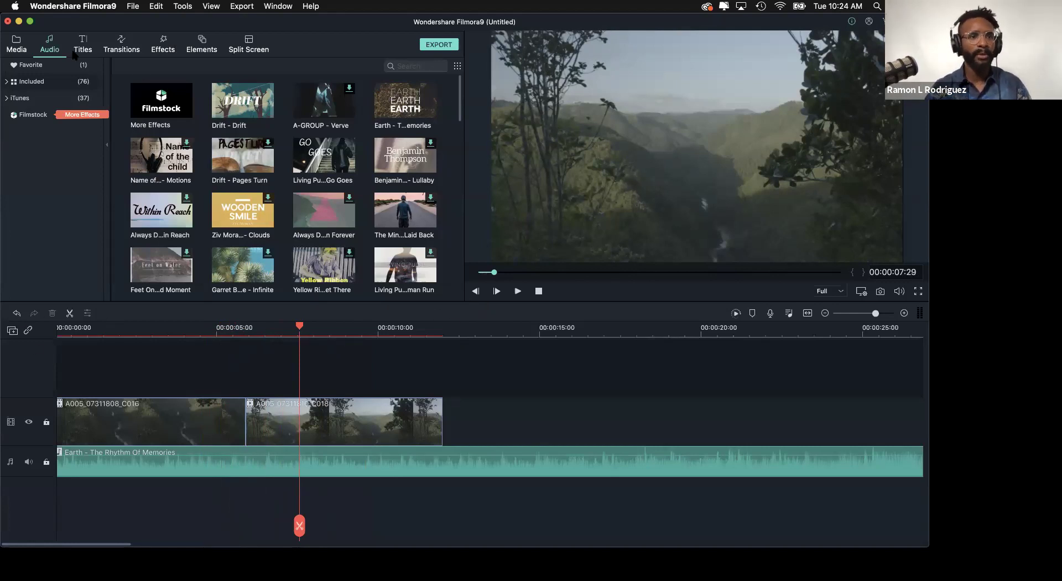
click(17, 48)
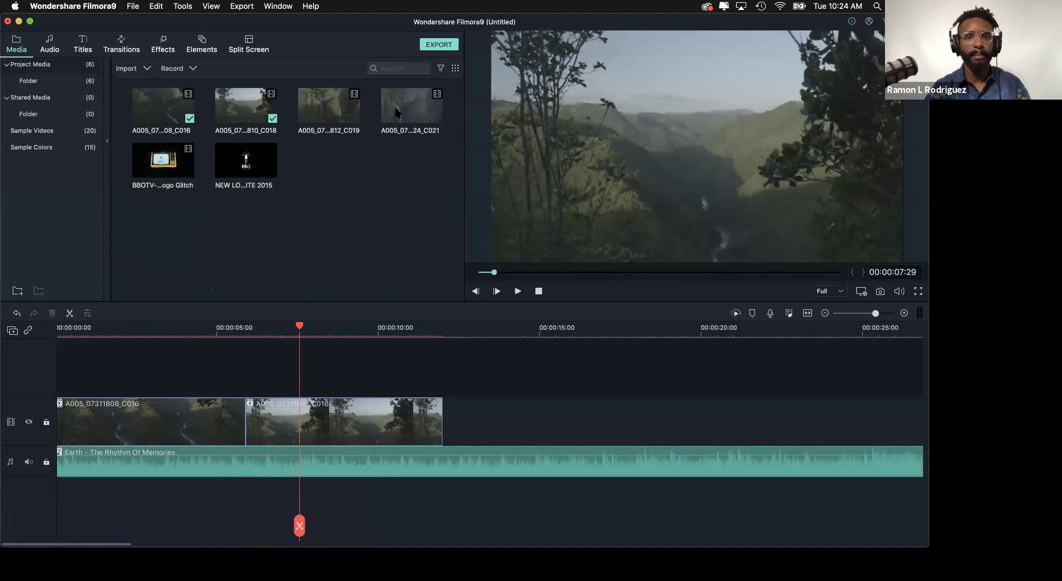
- Preview clip C019, briefly checking C021, to find the waterfall footage
click(323, 113)
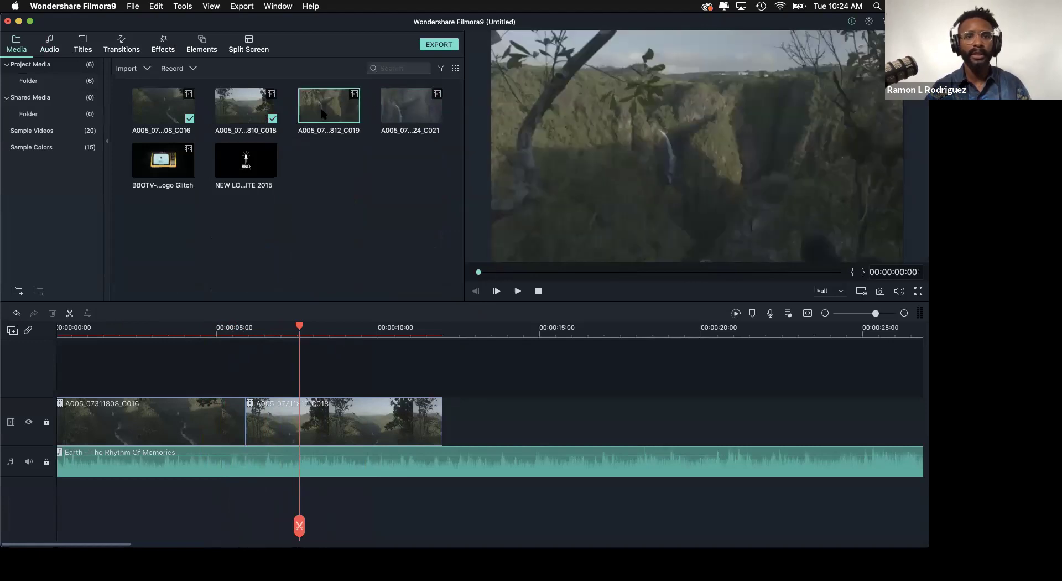
key(space)
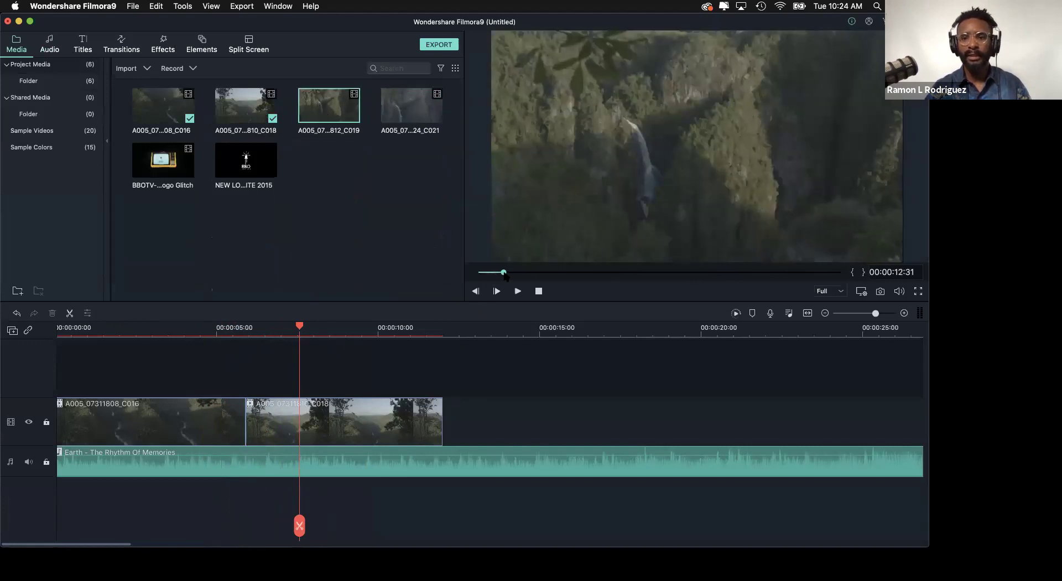
drag(476, 276, 689, 276)
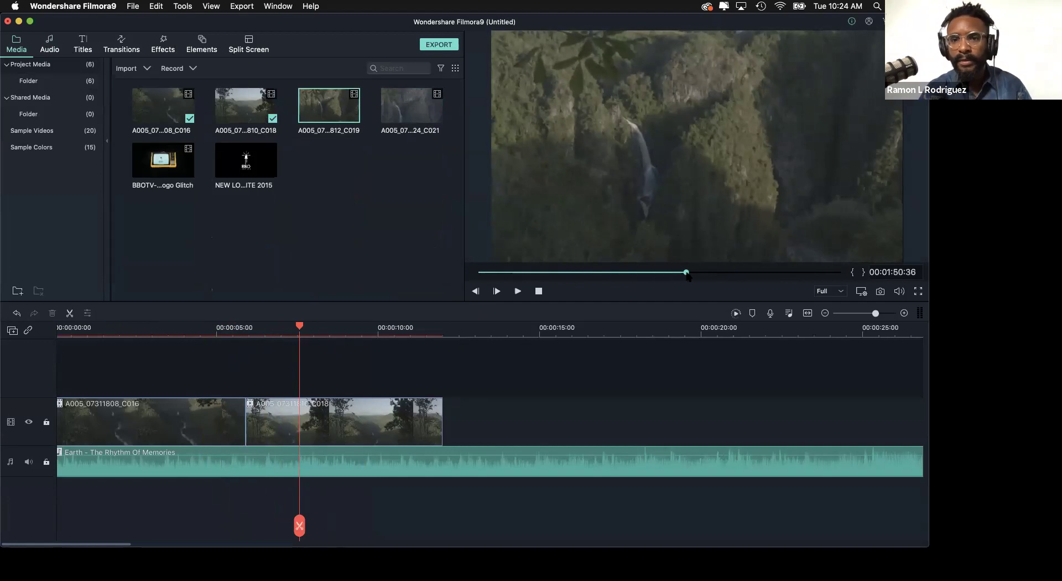
click(414, 117)
double_click(422, 124)
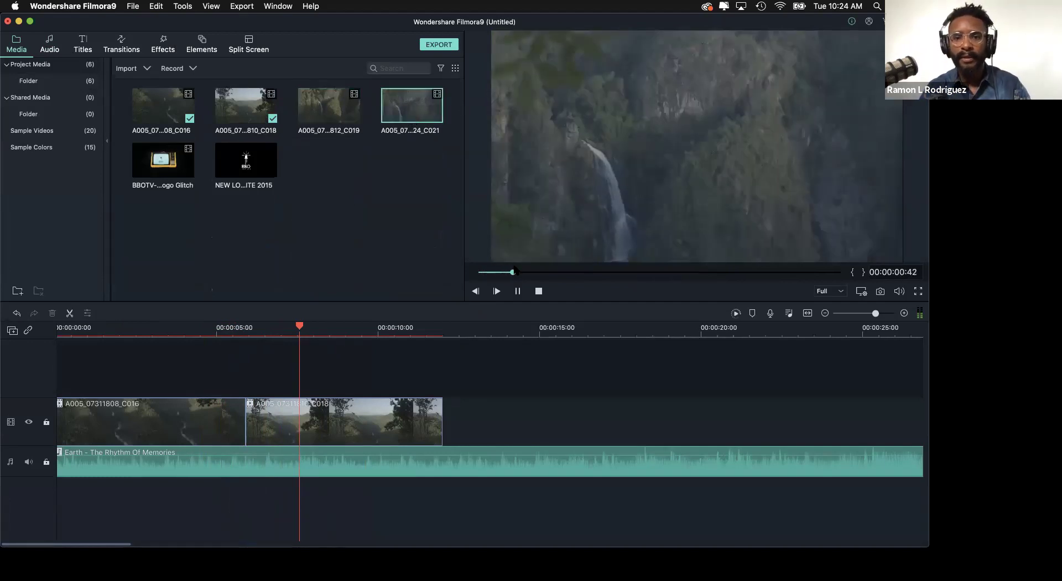
double_click(329, 107)
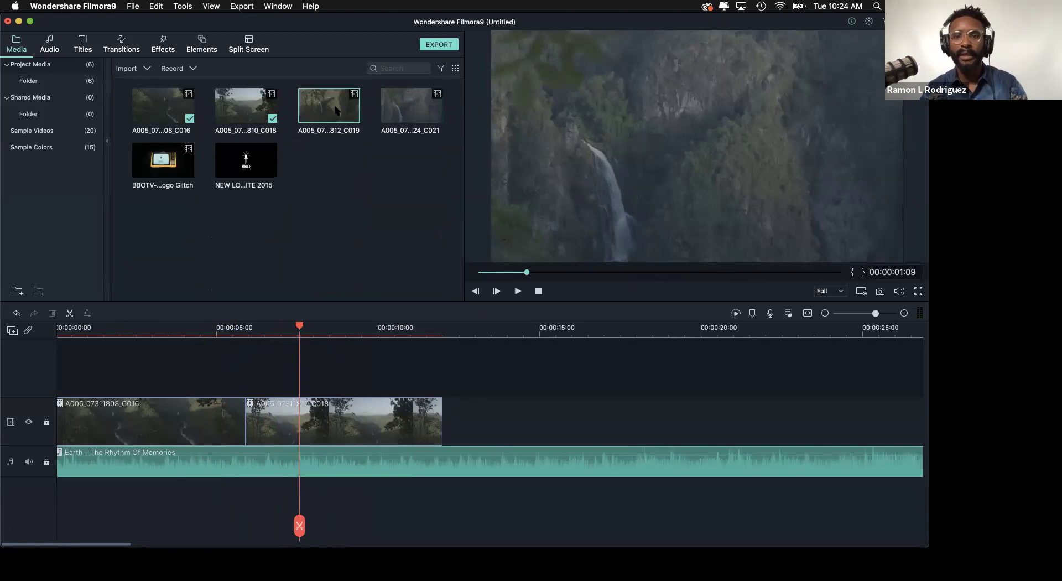
- Mark C019 from the waterfall shot to about 2:11 and place it after C018
drag(535, 273, 701, 273)
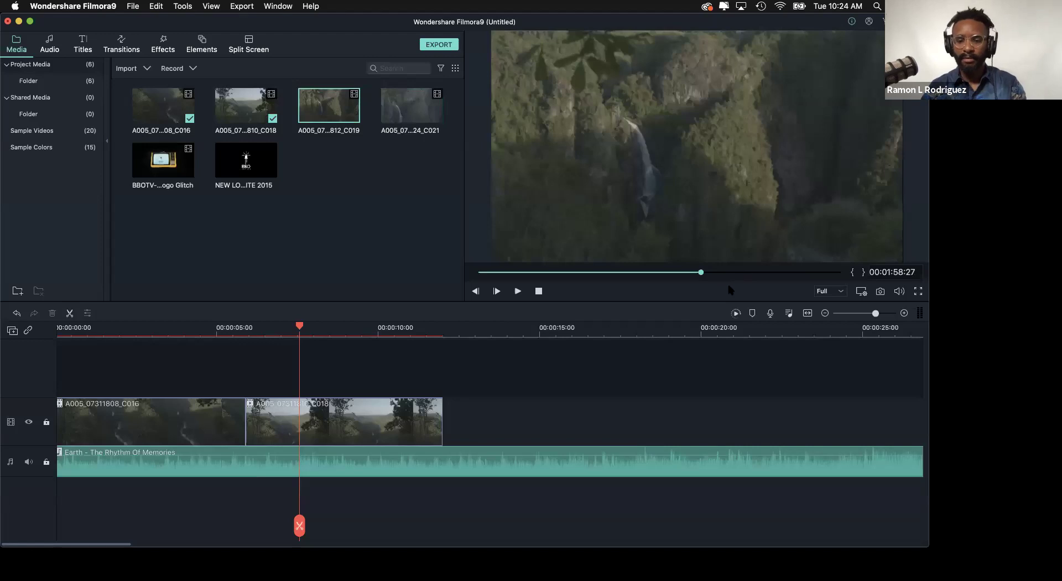
key(i)
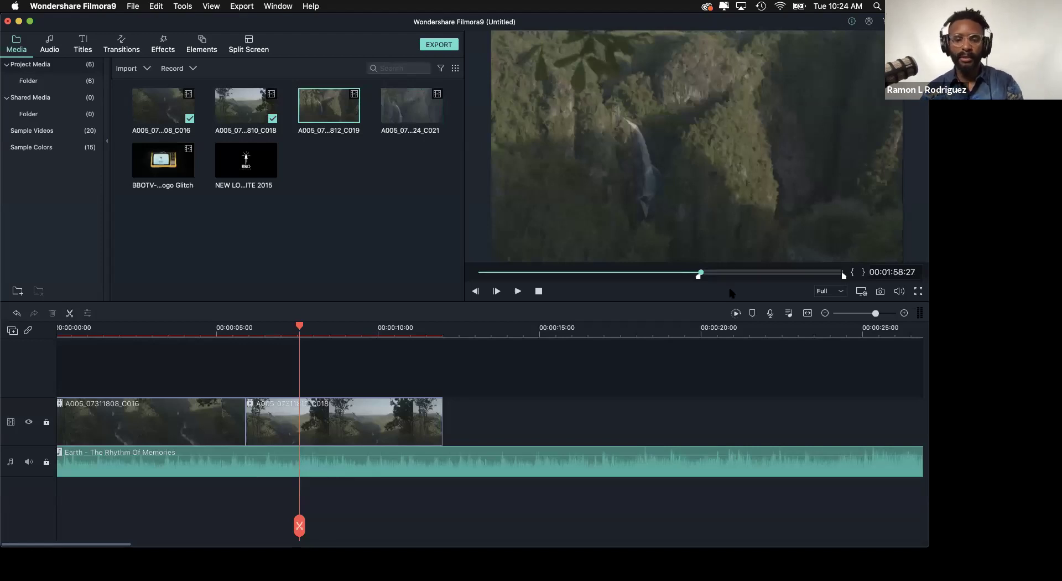
key(space)
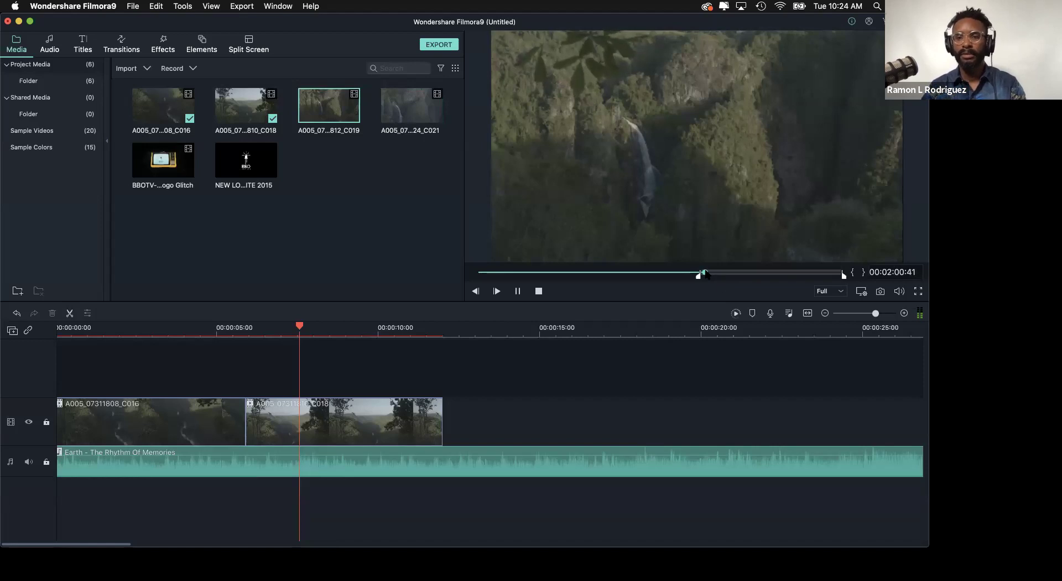
key(space)
drag(844, 275, 726, 275)
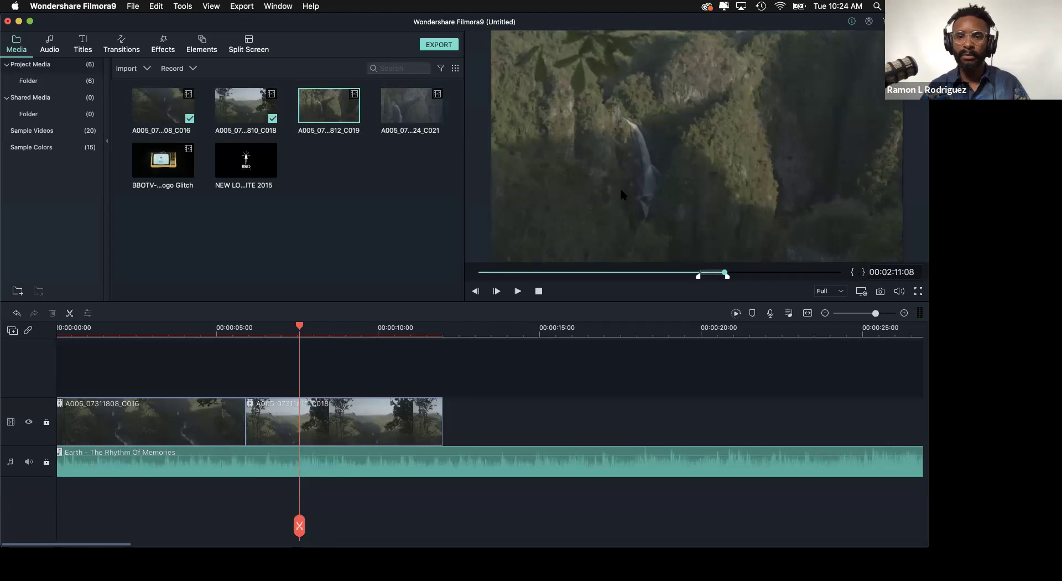
drag(606, 165, 447, 414)
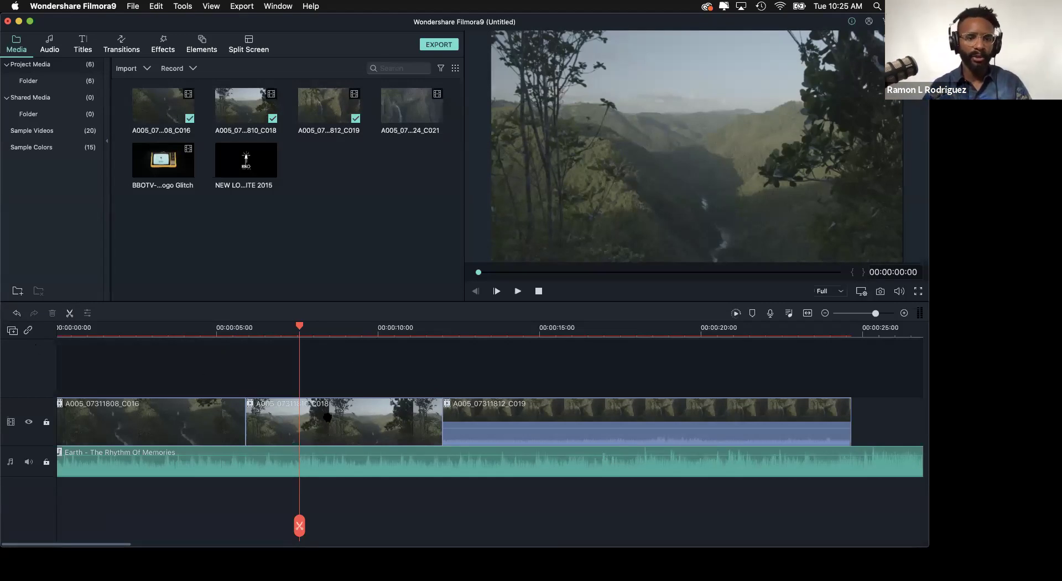
- Move C018 onto a new video track above, then back between C016 and C019
click(338, 430)
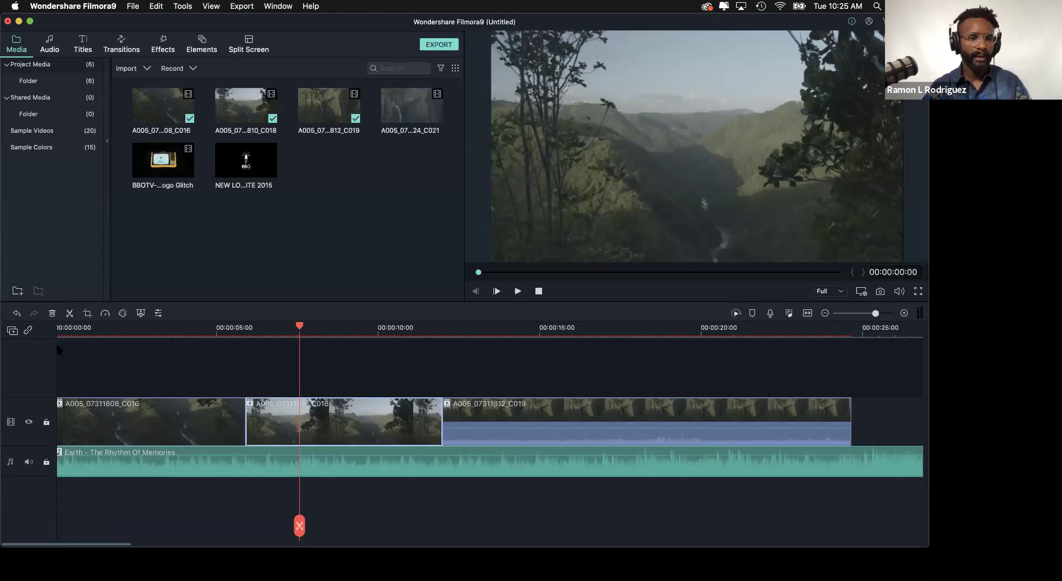
drag(367, 421, 368, 376)
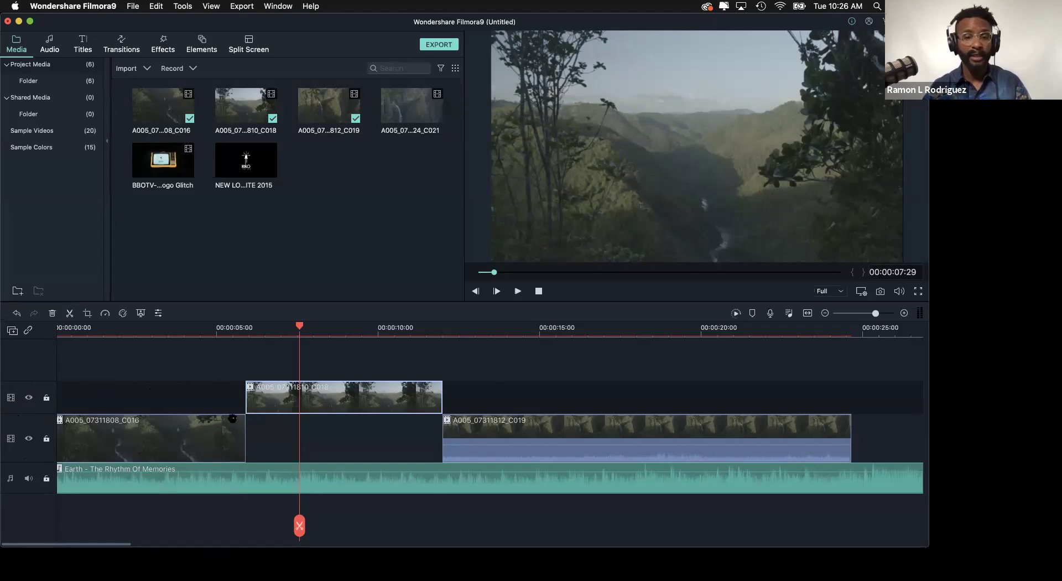
drag(324, 402, 326, 366)
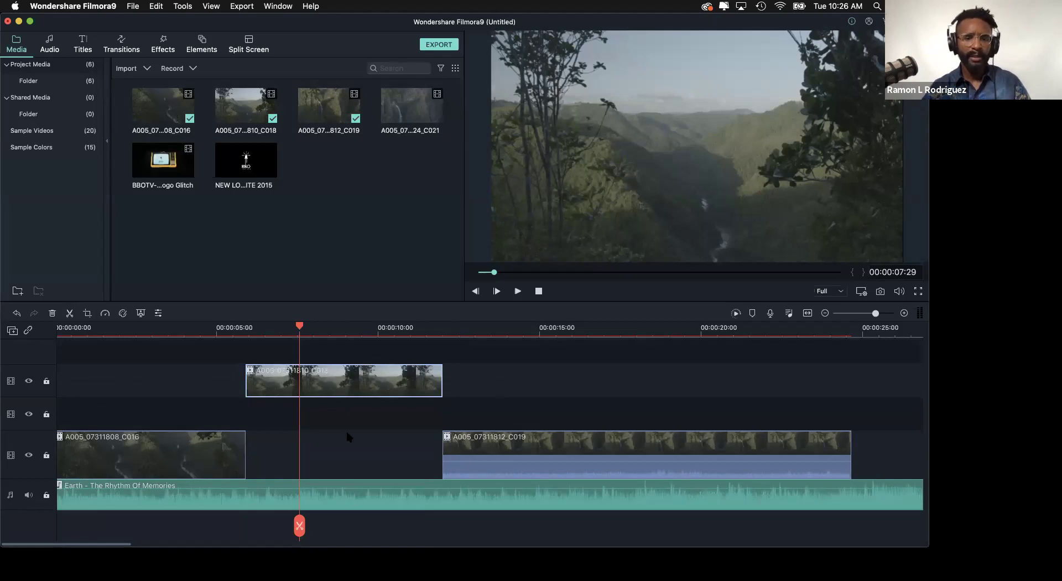
drag(339, 386, 335, 438)
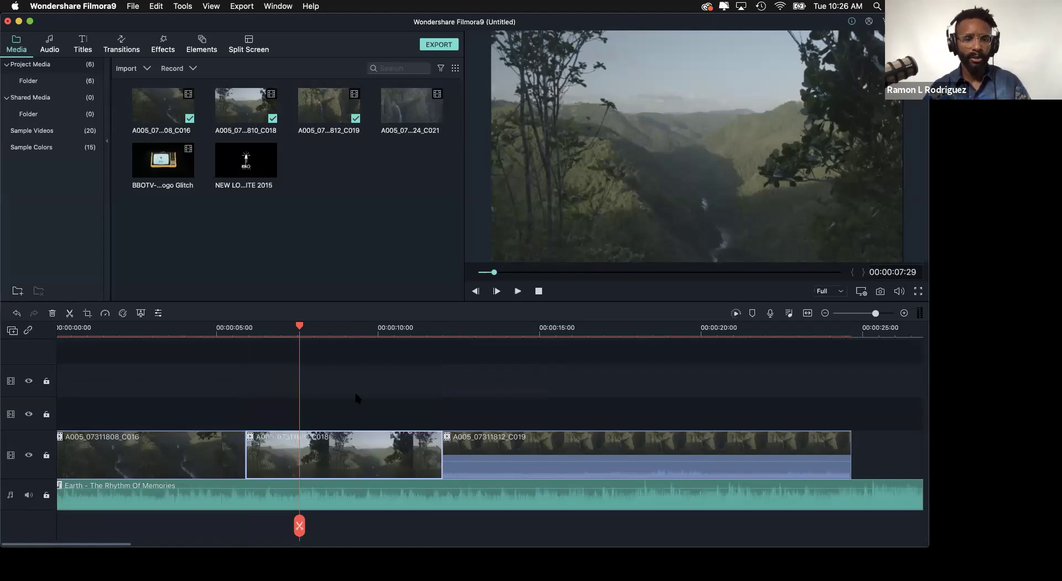
- Move the Earth music onto a new audio track and back to the original one
click(332, 500)
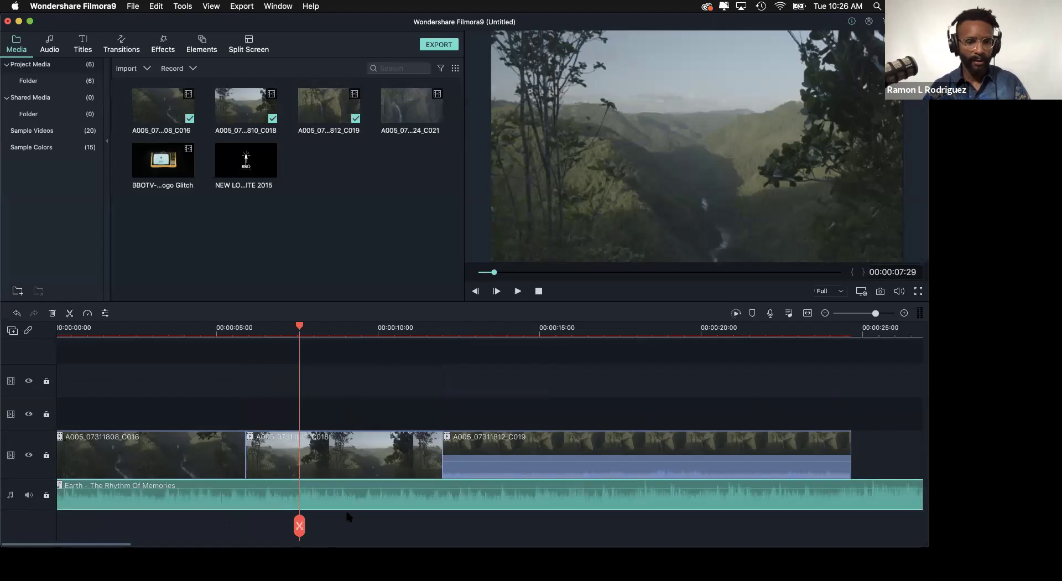
click(336, 509)
drag(334, 517, 332, 515)
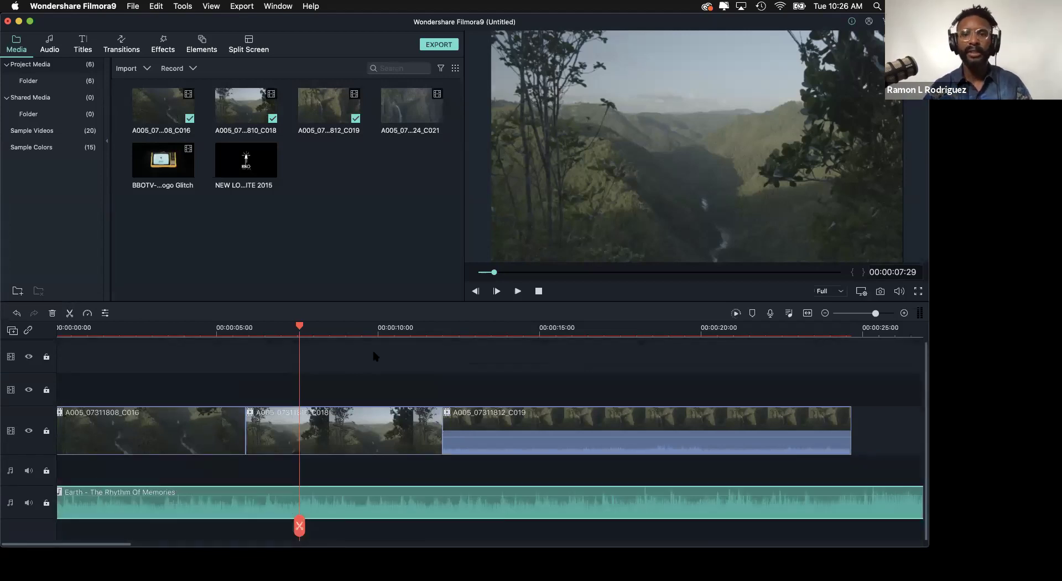
drag(344, 504, 347, 479)
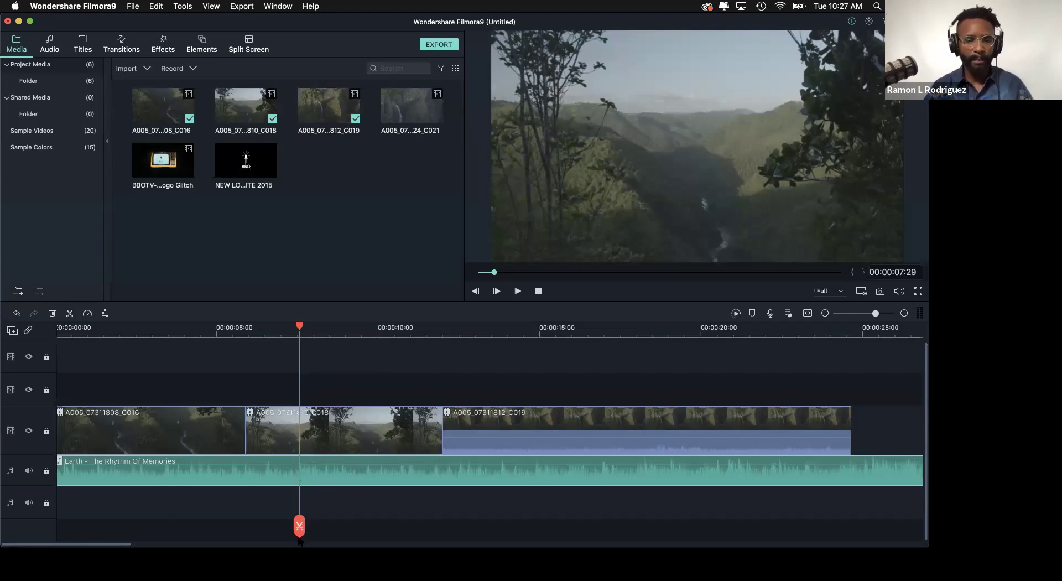
drag(876, 314, 863, 320)
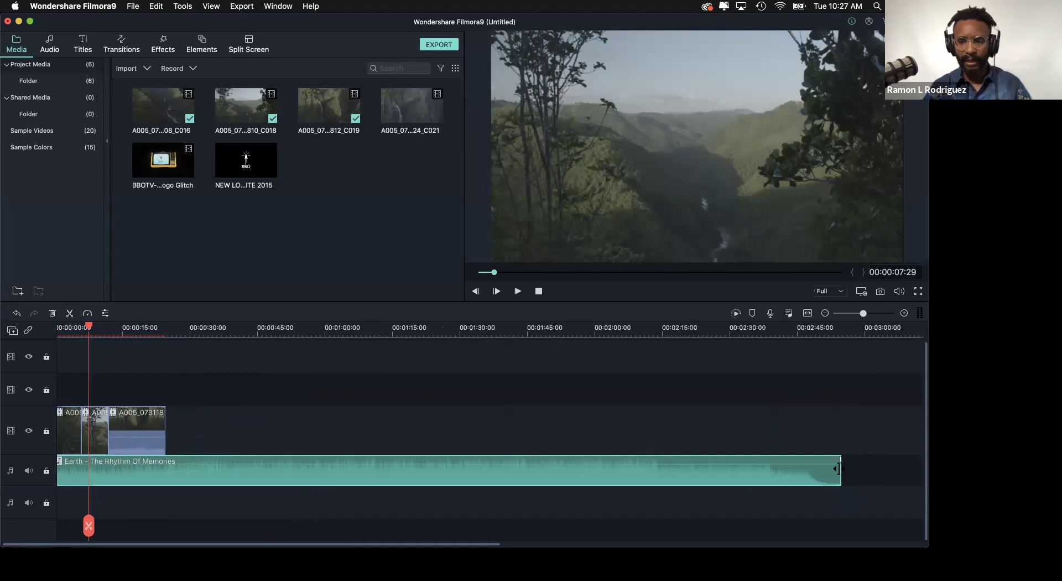
drag(839, 468, 198, 482)
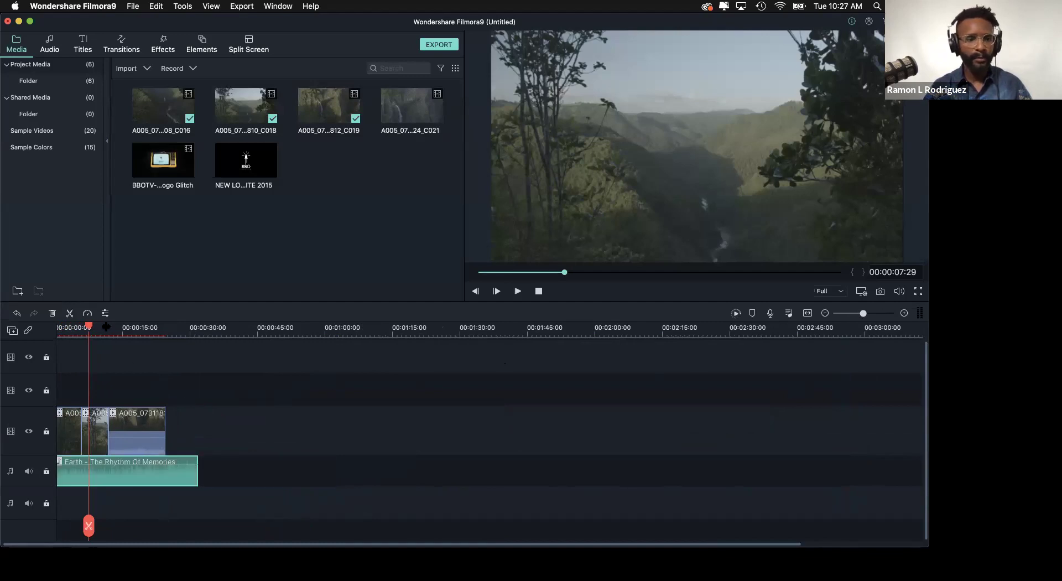
drag(88, 327, 91, 327)
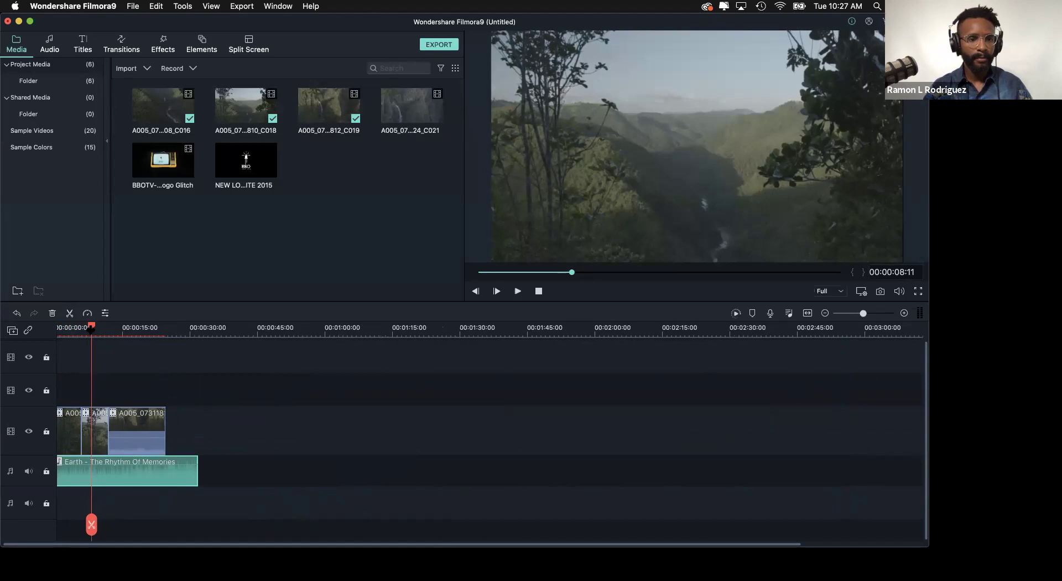
scroll(119, 332, up, 5)
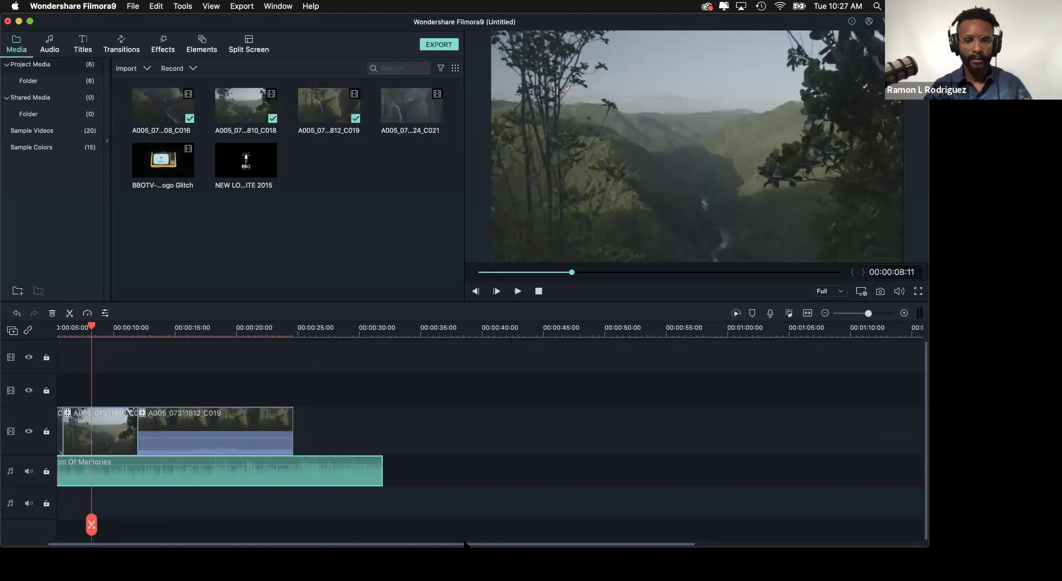
scroll(467, 544, left, 3)
scroll(87, 332, down, 5)
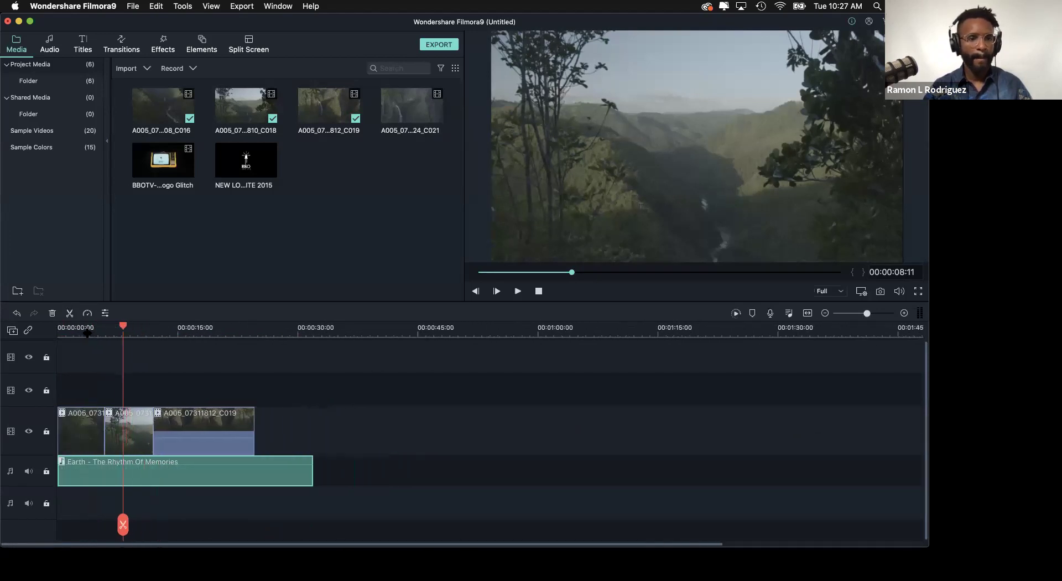
scroll(86, 332, up, 5)
- Play the sequence from the start and stop at about 4:38
drag(105, 330, 9, 338)
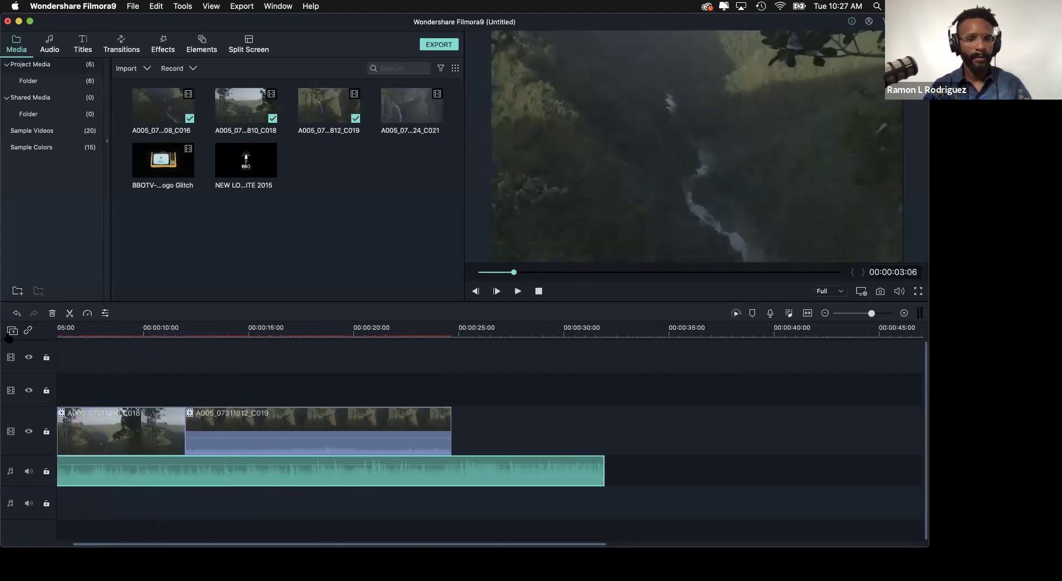
scroll(476, 401, left, 3)
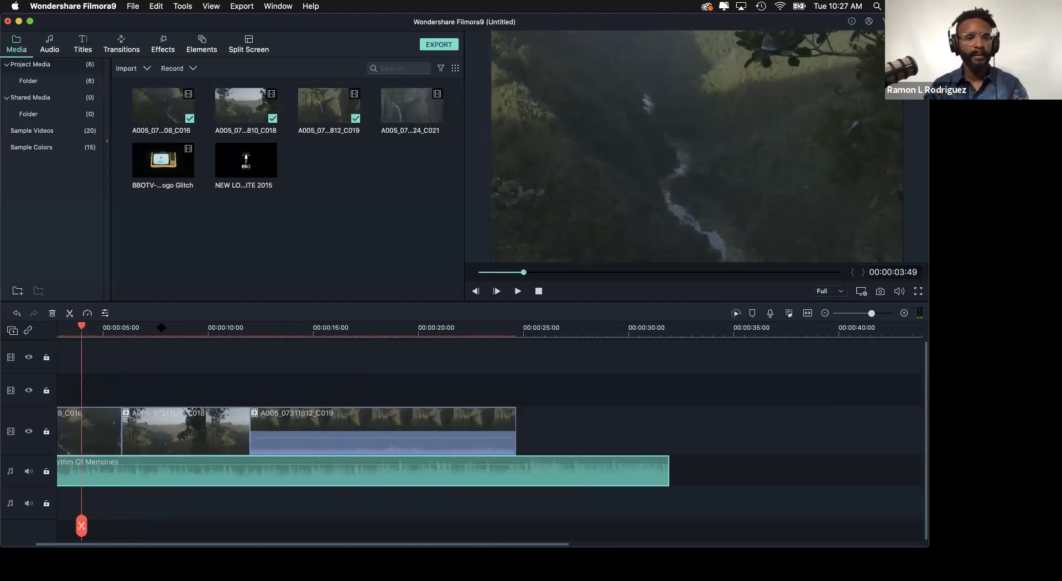
drag(81, 326, 6, 331)
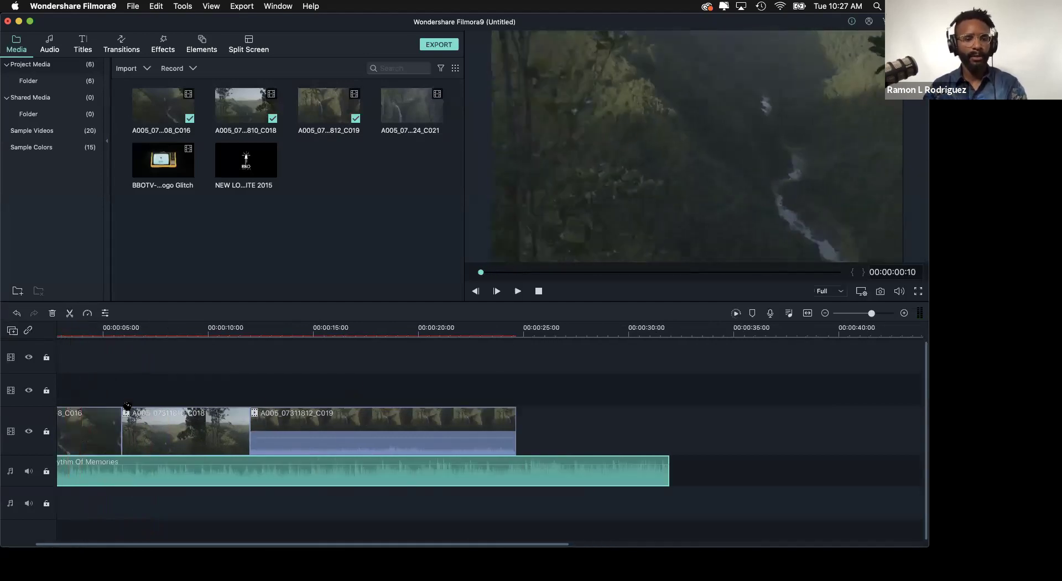
key(space)
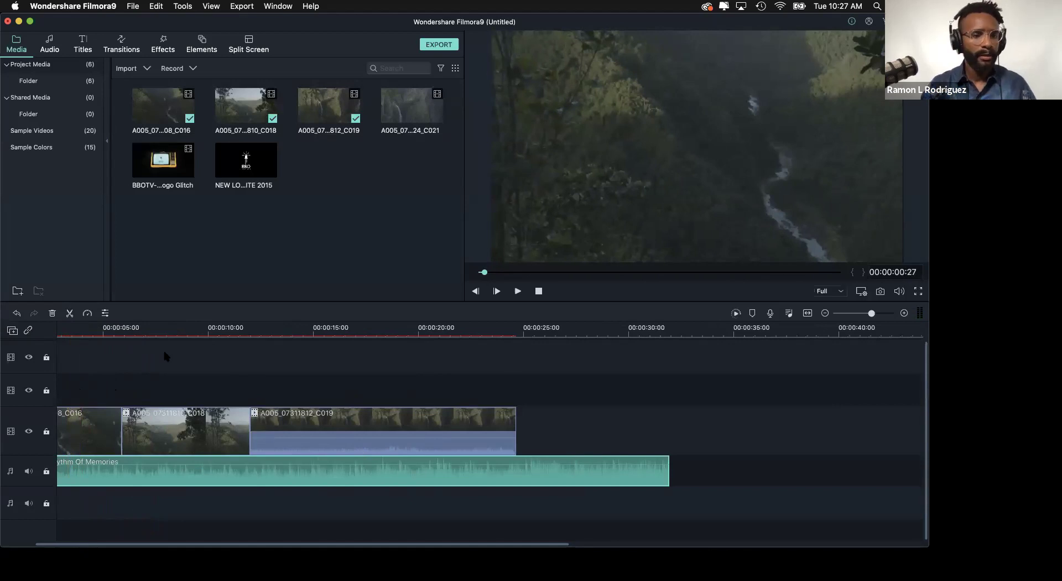
key(space)
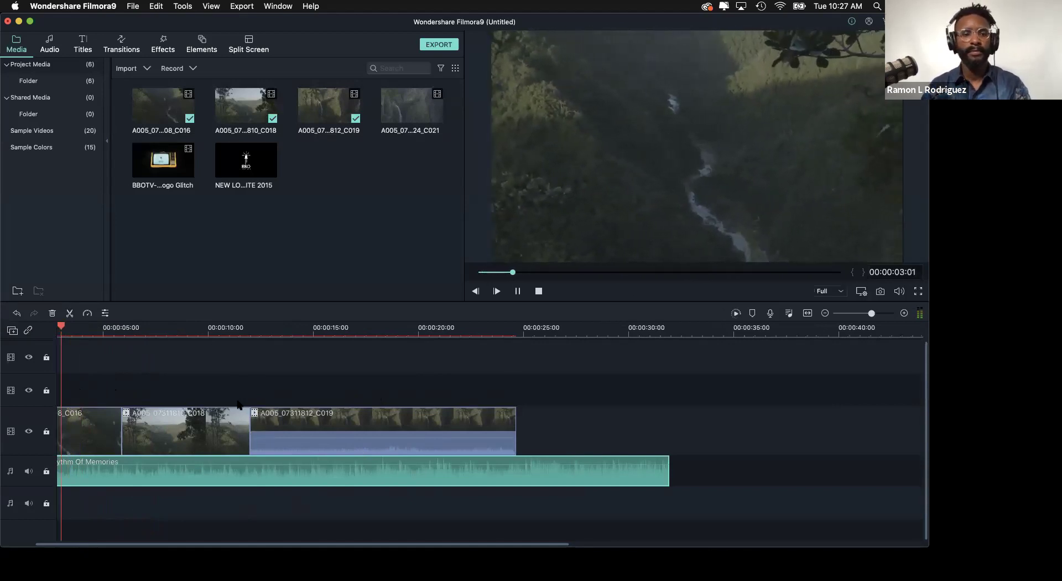
key(space)
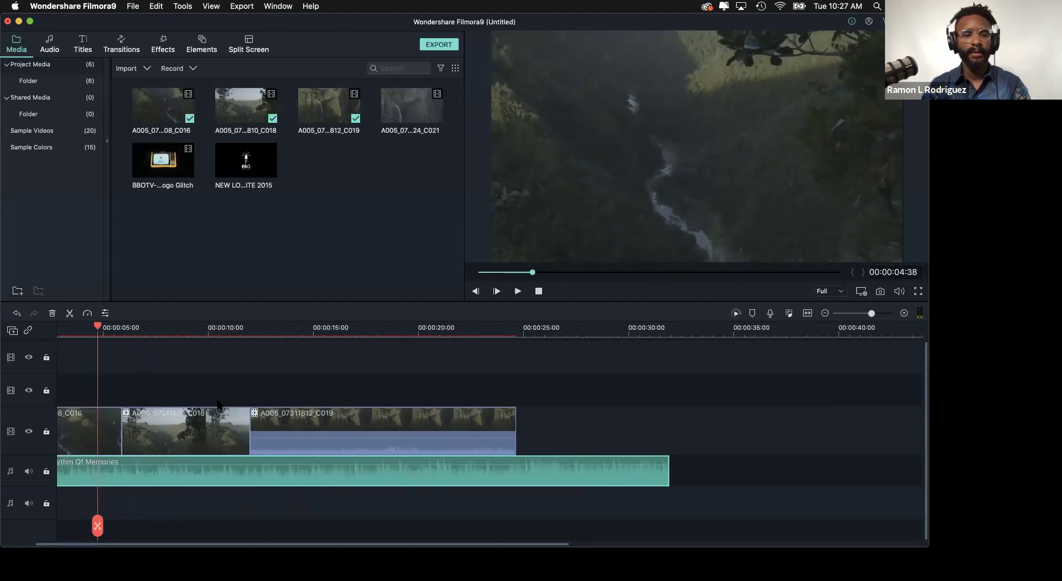
- Move C018 to the playhead and delete the leftover piece, then undo those edits
click(155, 432)
drag(154, 431, 131, 438)
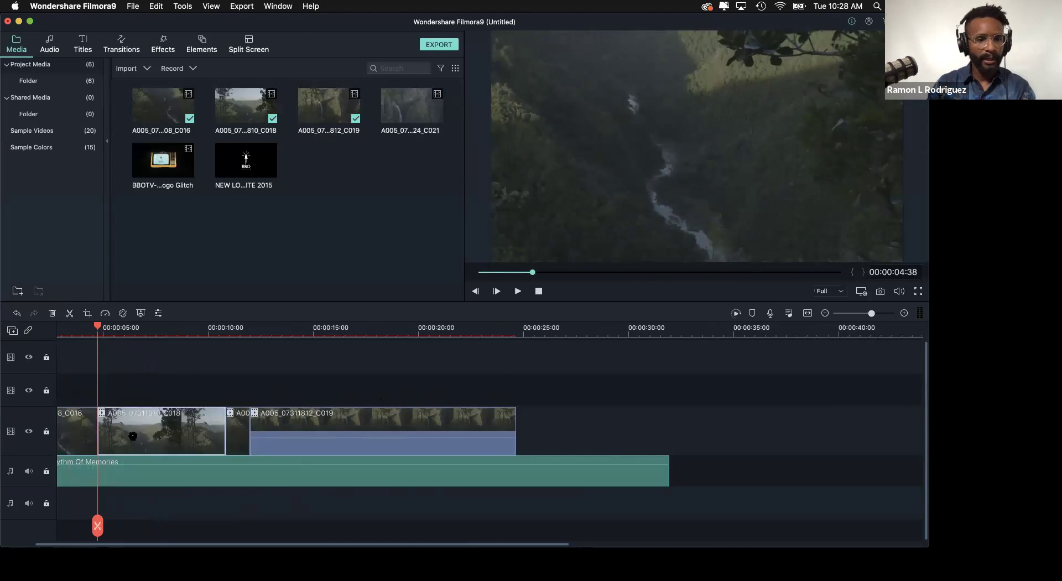
click(238, 432)
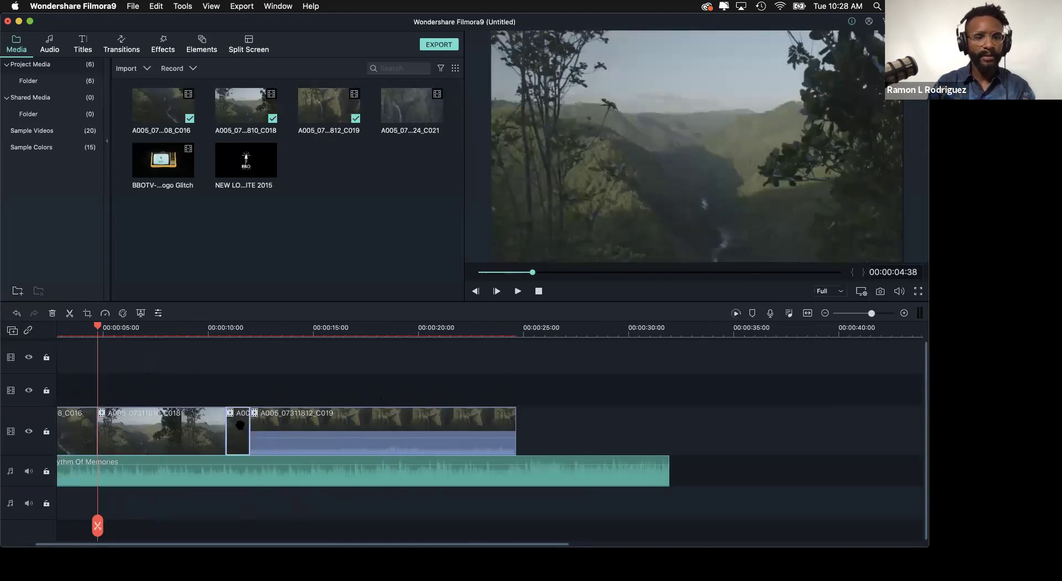
key(Delete)
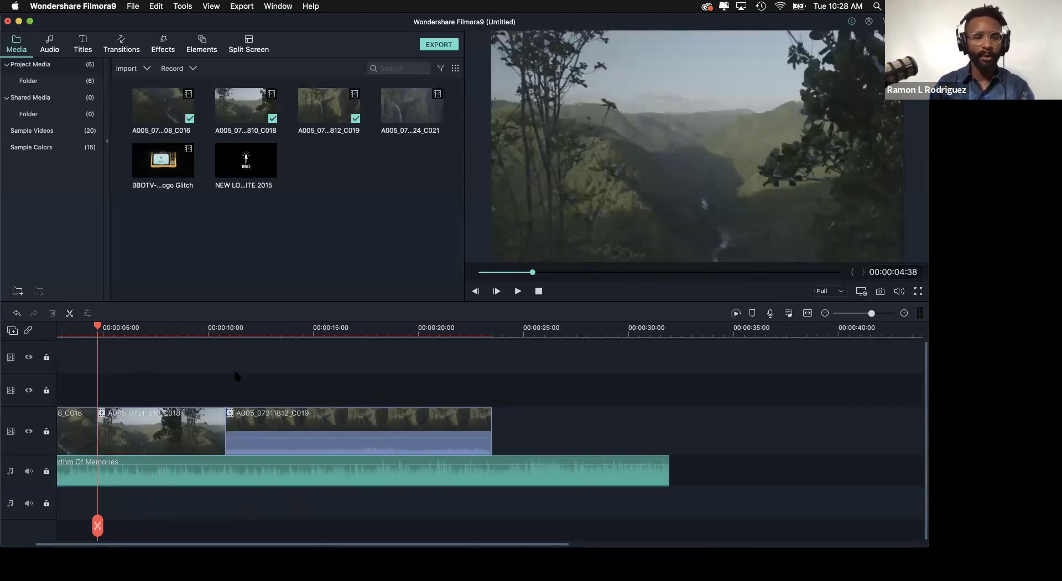
drag(195, 434, 191, 432)
key(super+z)
key(super+z)
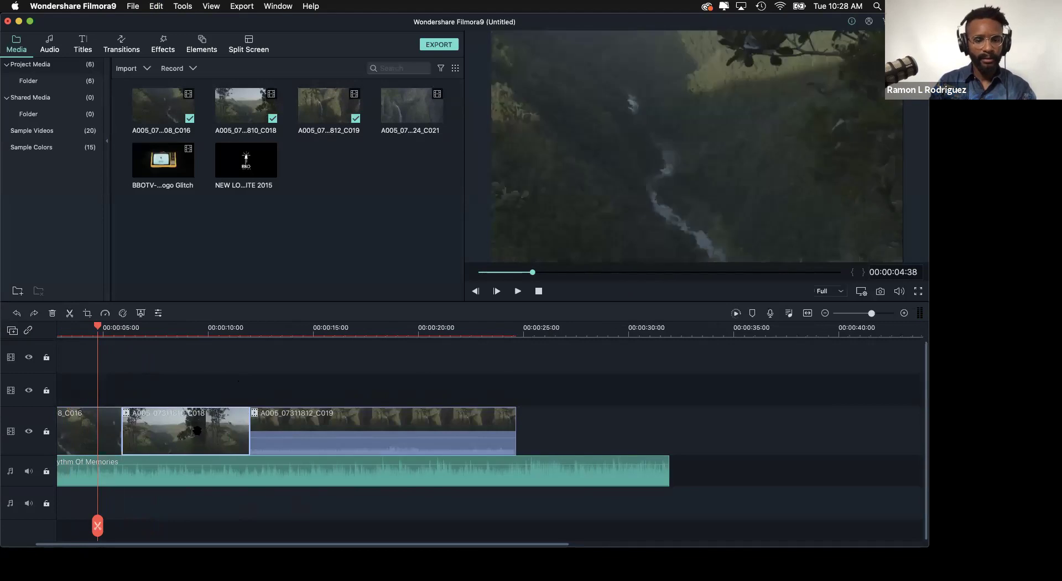
- Realign C018 at about 3:46 and delete the gap after it so C019 closes up
drag(97, 327, 80, 328)
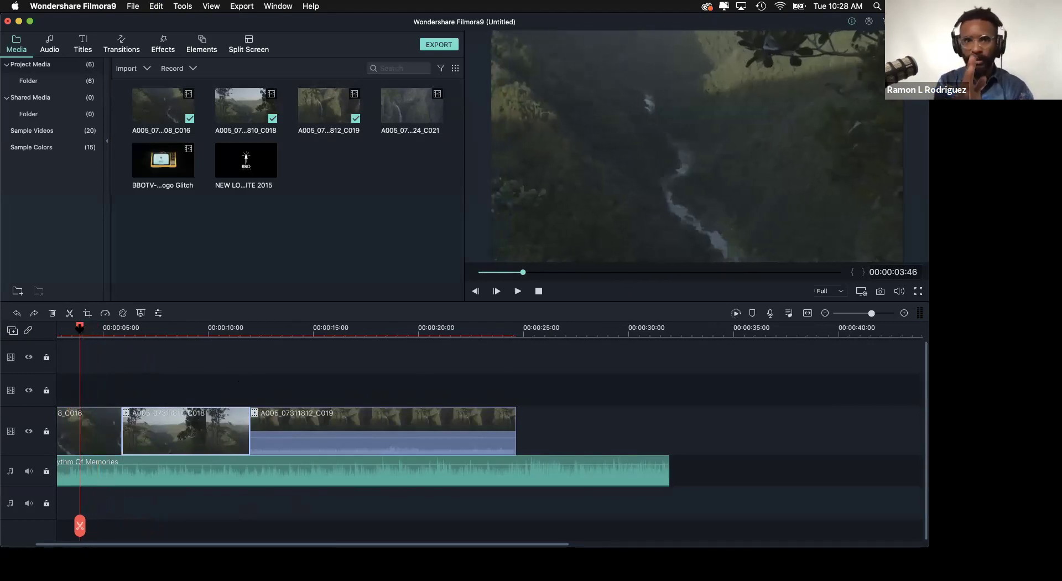
key(space)
key(space)
key(Left)
key(Left)
drag(197, 433, 191, 434)
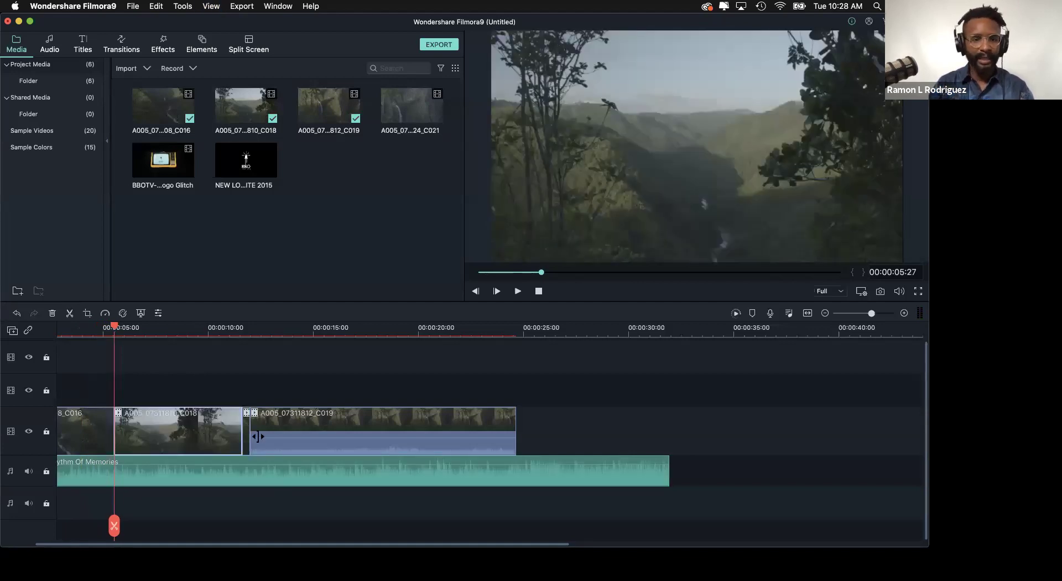
click(245, 330)
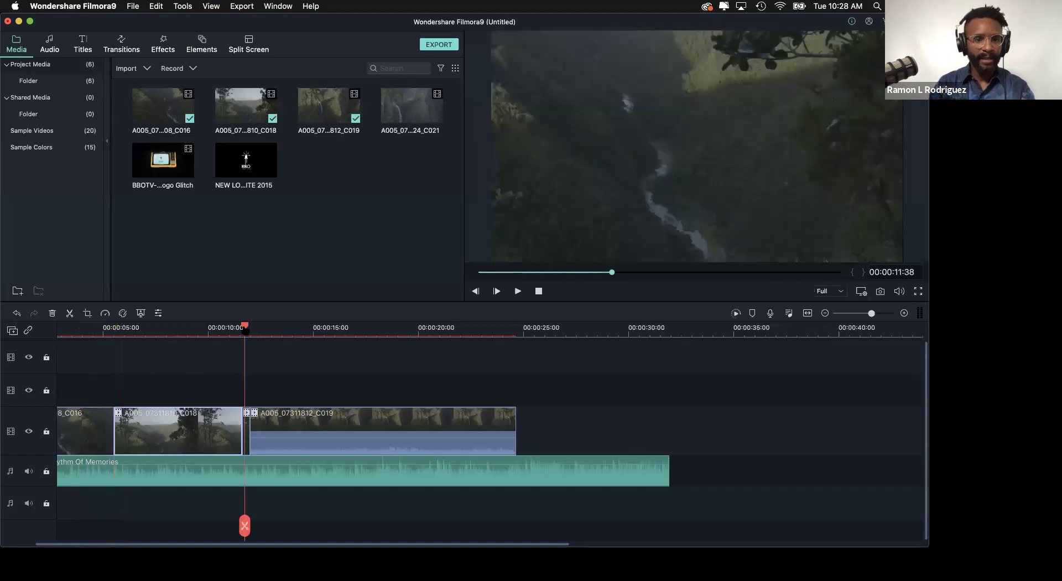
click(246, 431)
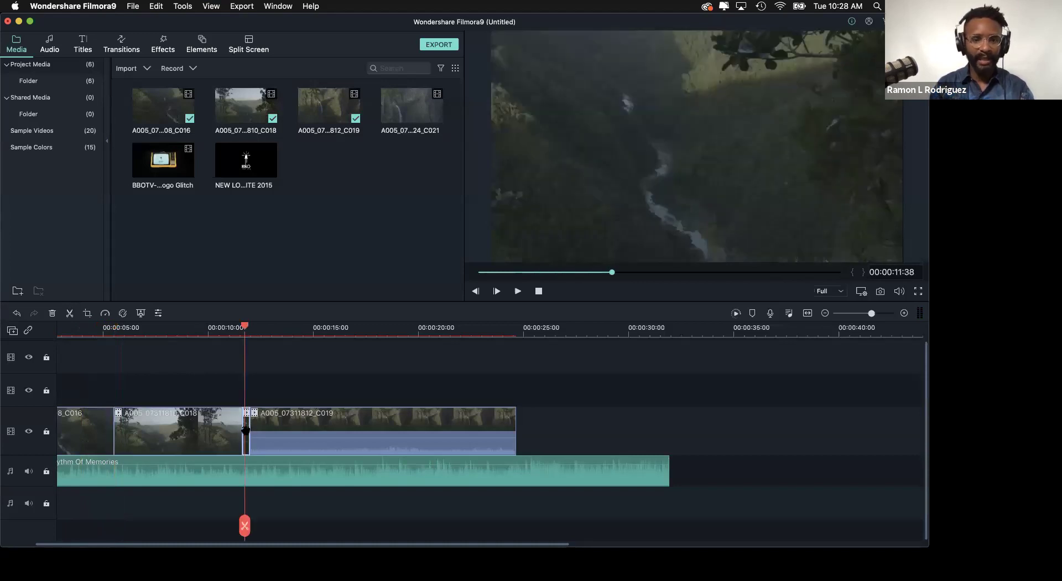
key(Delete)
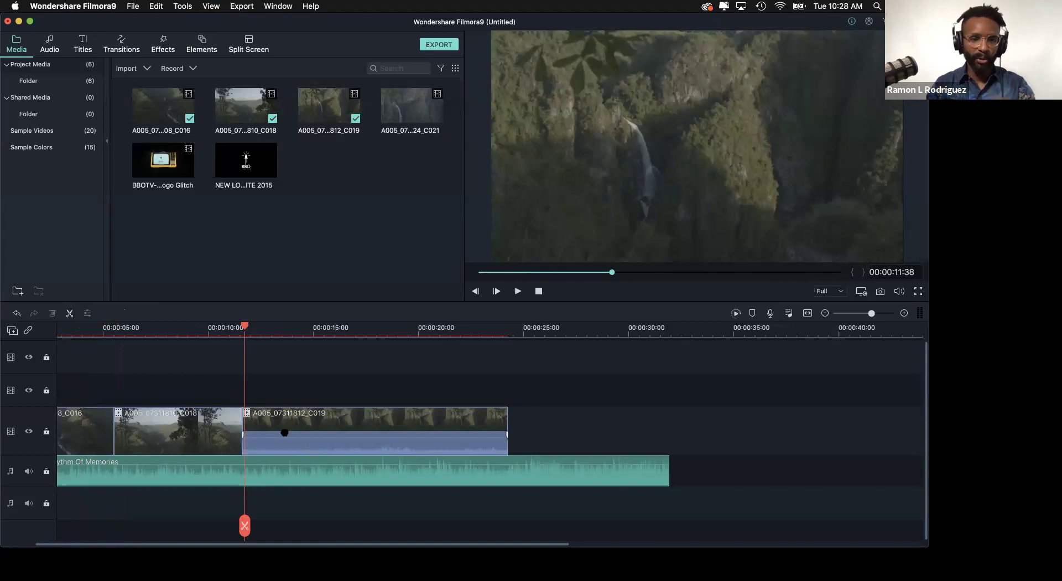
- Shorten C019 from its end, keep it against C018, and open the import file browser
drag(504, 421, 396, 433)
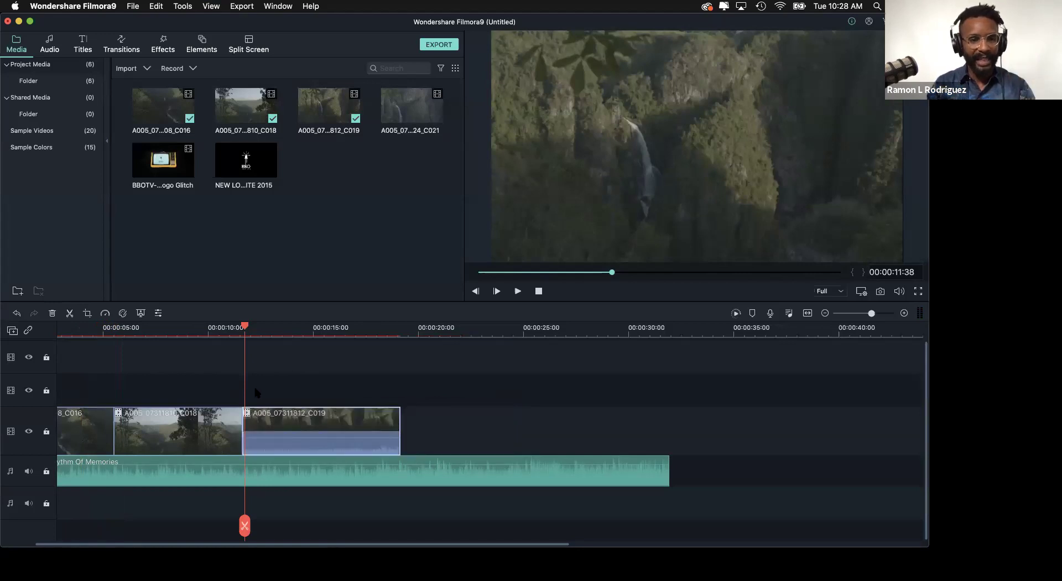
scroll(133, 330, down, 5)
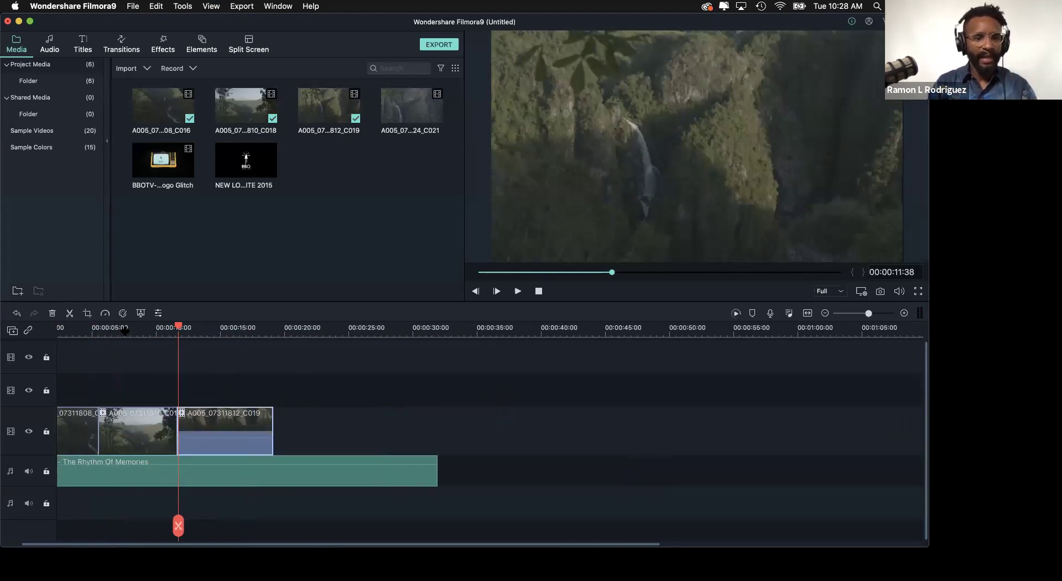
scroll(125, 331, up, 1)
drag(231, 423, 300, 424)
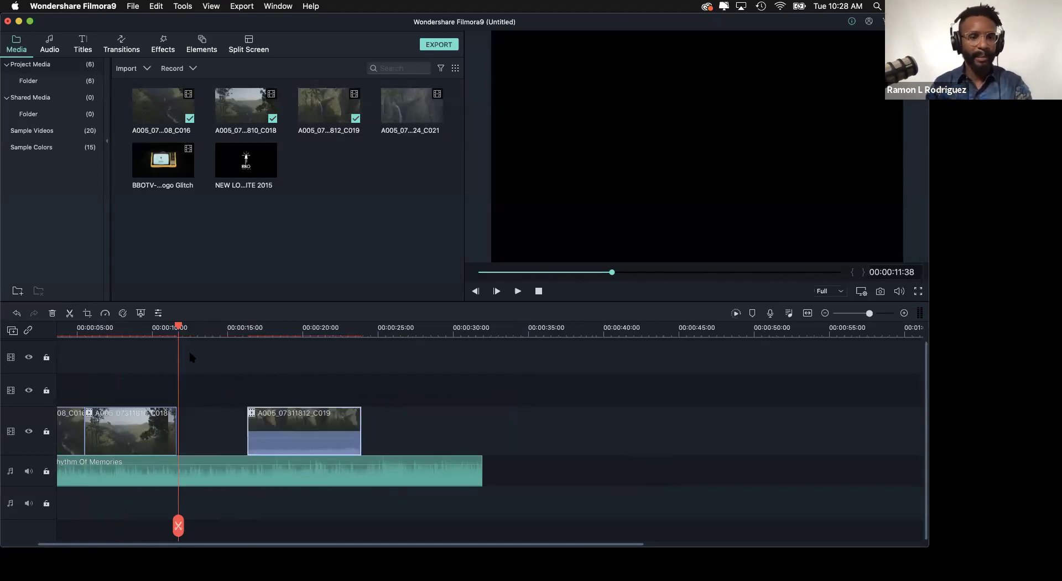
scroll(191, 338, down, 2)
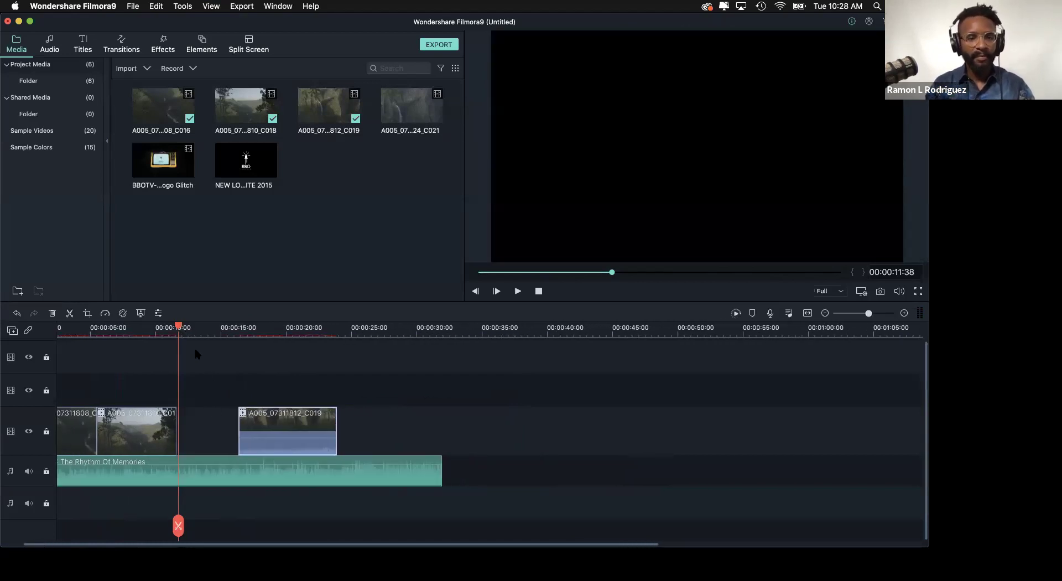
click(203, 330)
drag(297, 421, 234, 421)
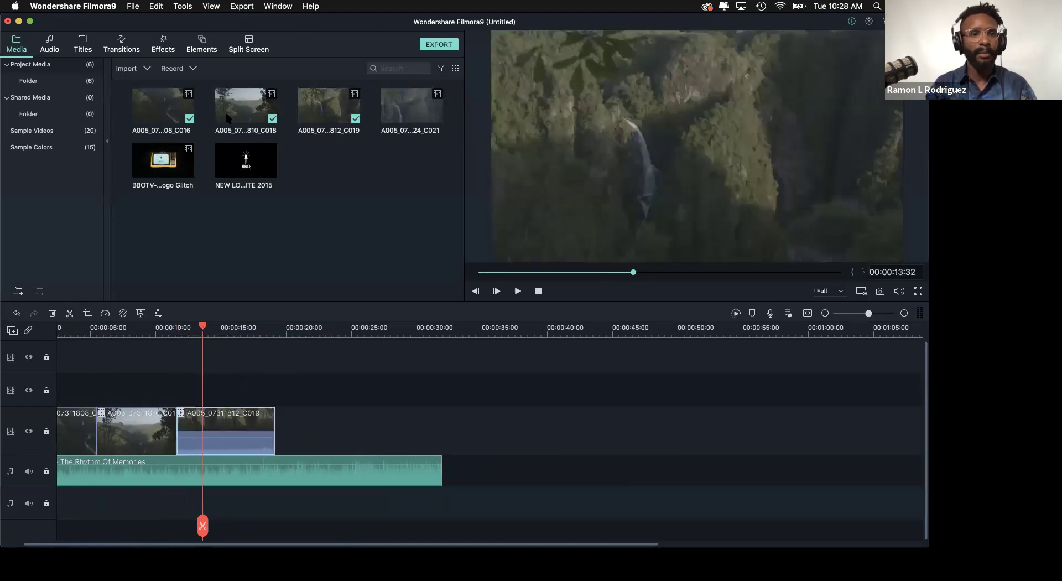
double_click(342, 173)
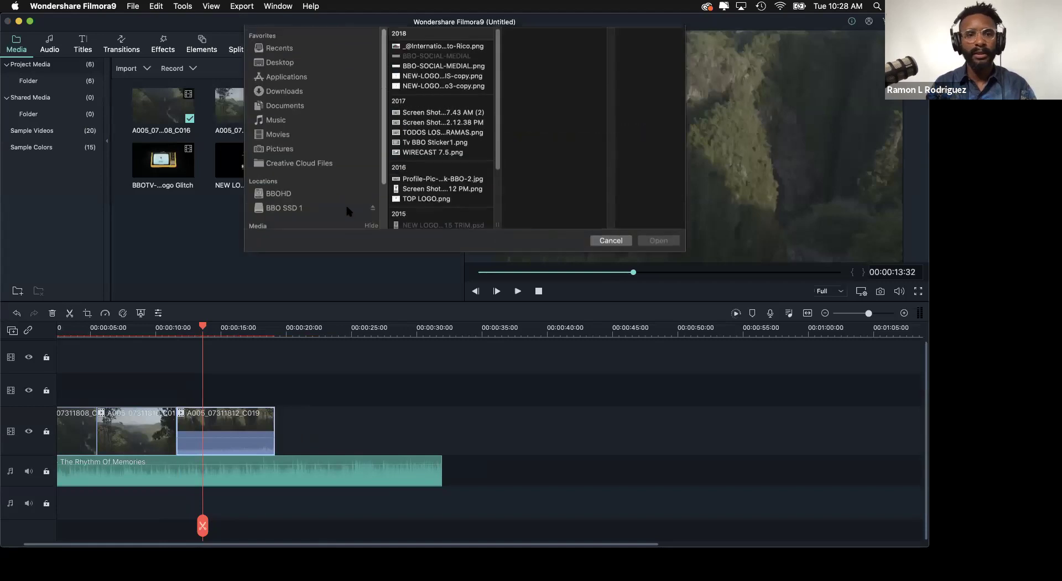
- From the Filmora9 Demo Clips BBOTV folder, open A005_07311828_C027.mp4 into the media library
click(457, 36)
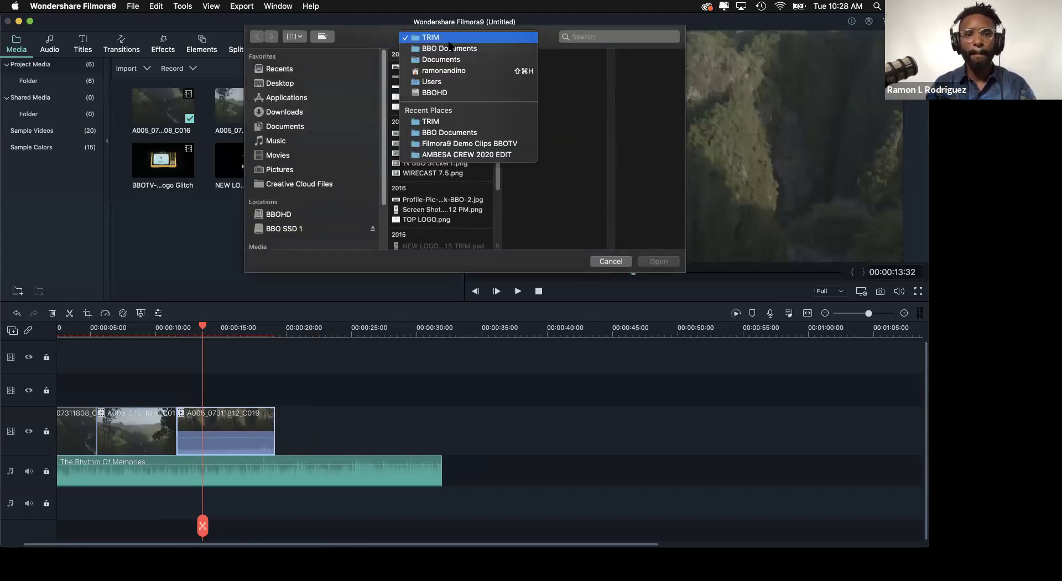
click(455, 144)
click(534, 176)
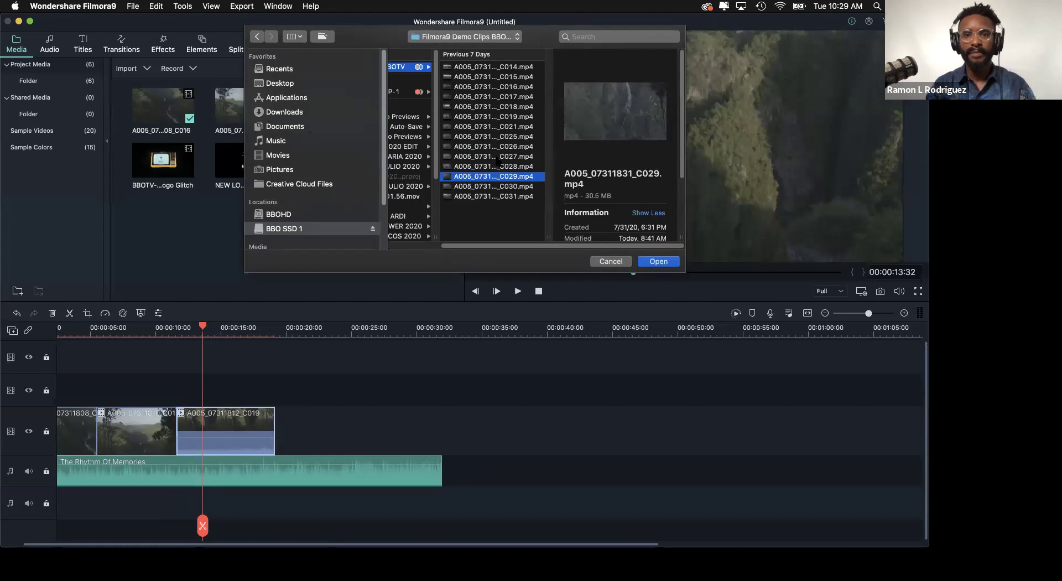
click(497, 157)
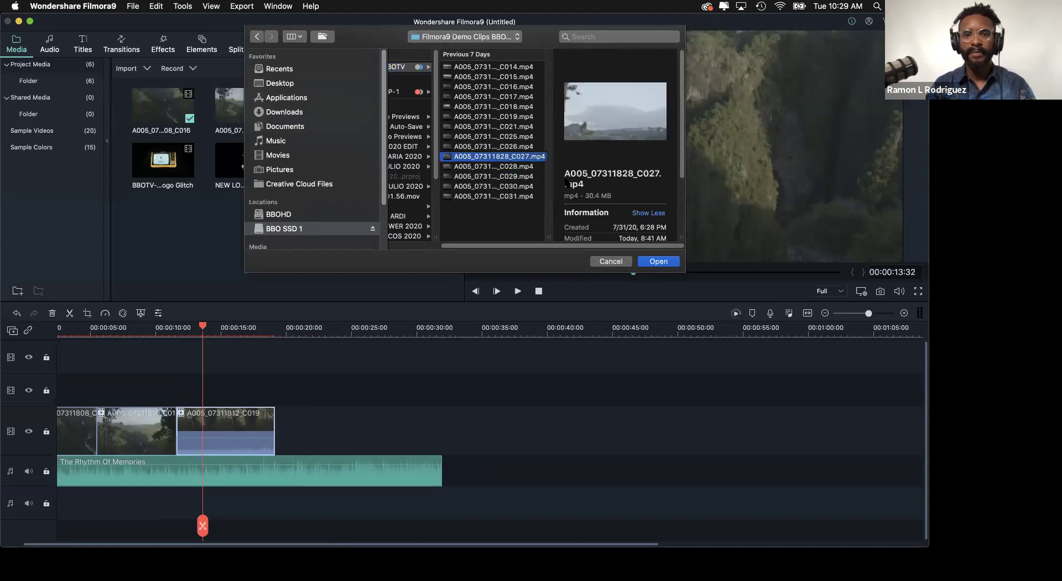
click(645, 262)
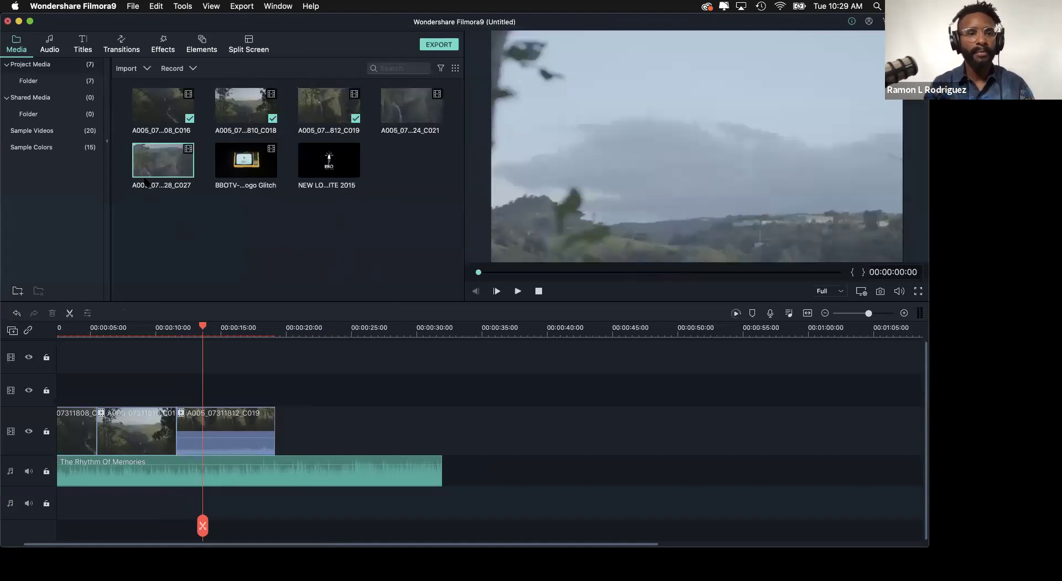
- Preview clip C027, scrub to about five seconds, then start timeline playback
click(517, 291)
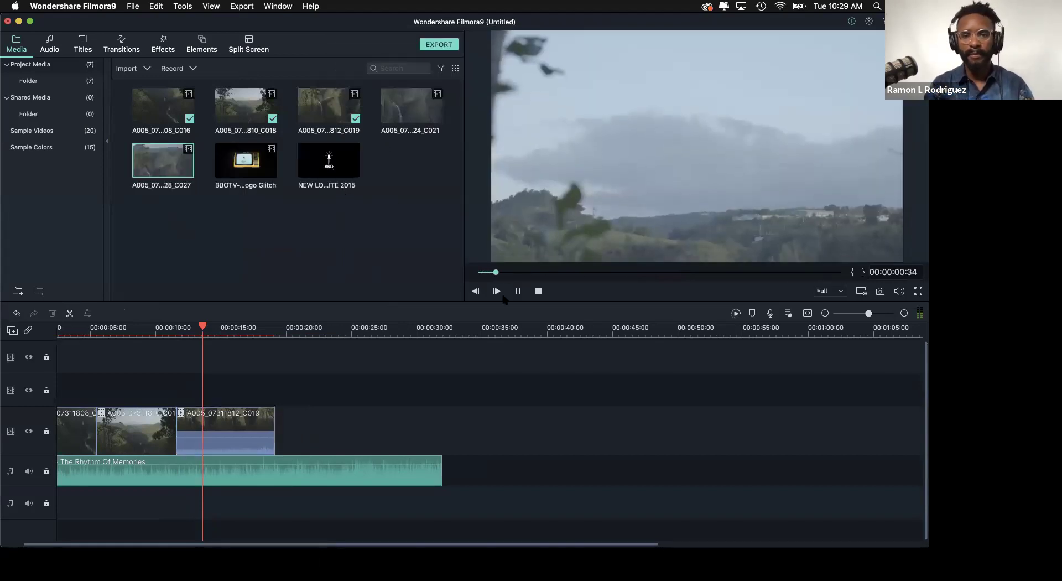
click(581, 273)
drag(584, 279, 610, 275)
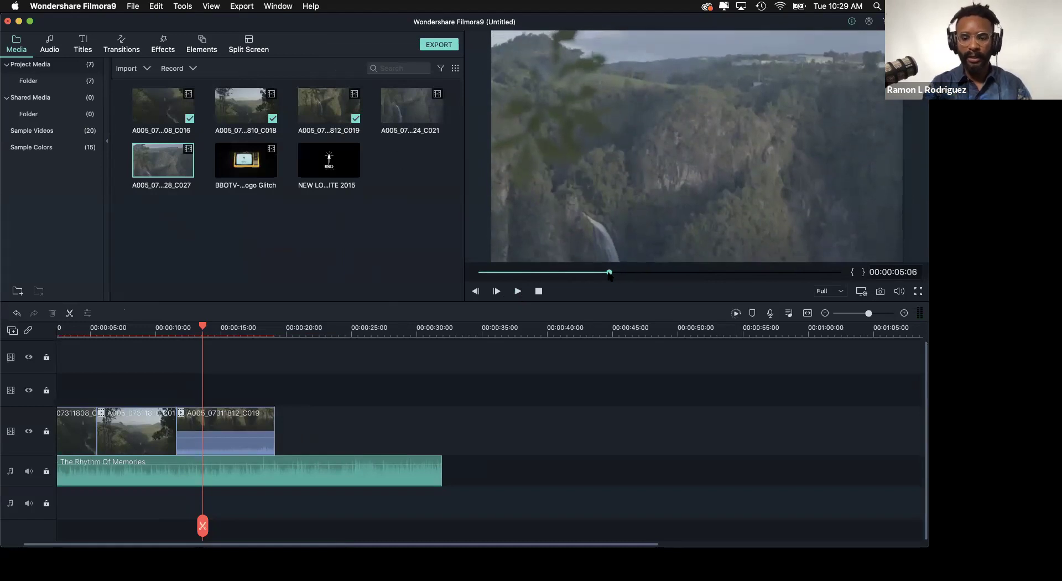
key(space)
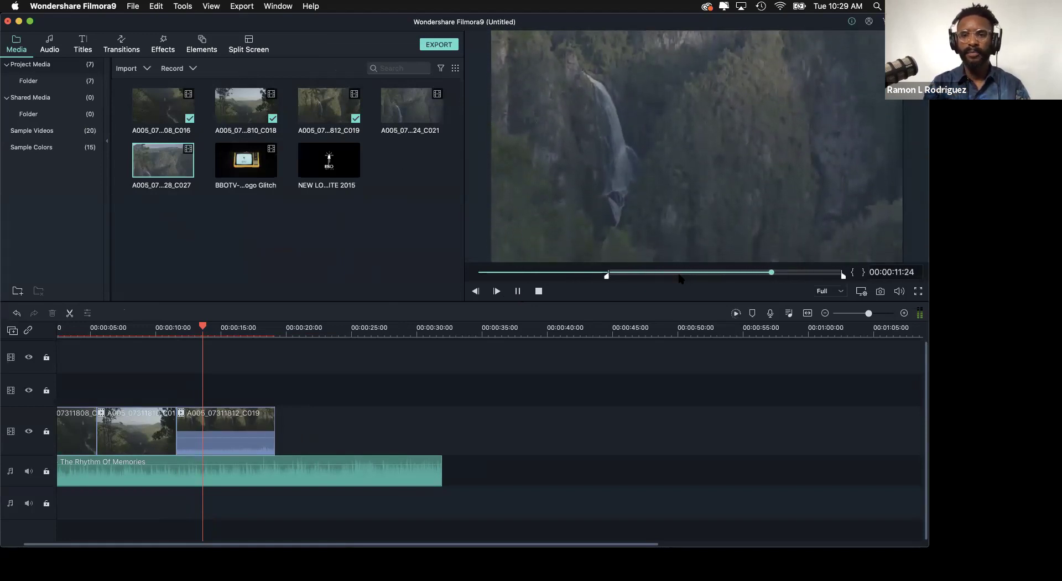
- Stop playback and place clip C027 on the timeline right after C019
key(space)
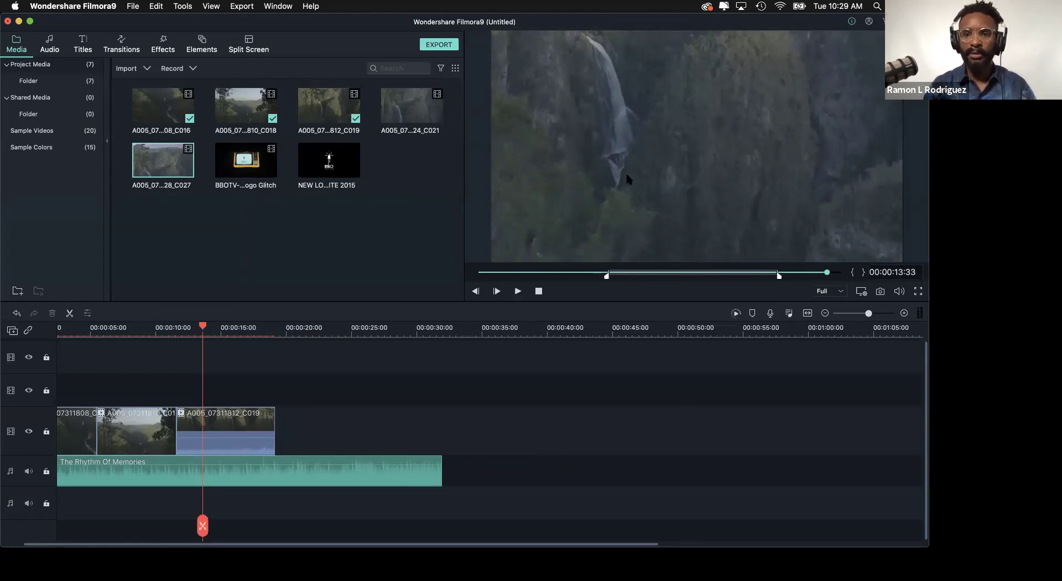
drag(365, 394, 365, 424)
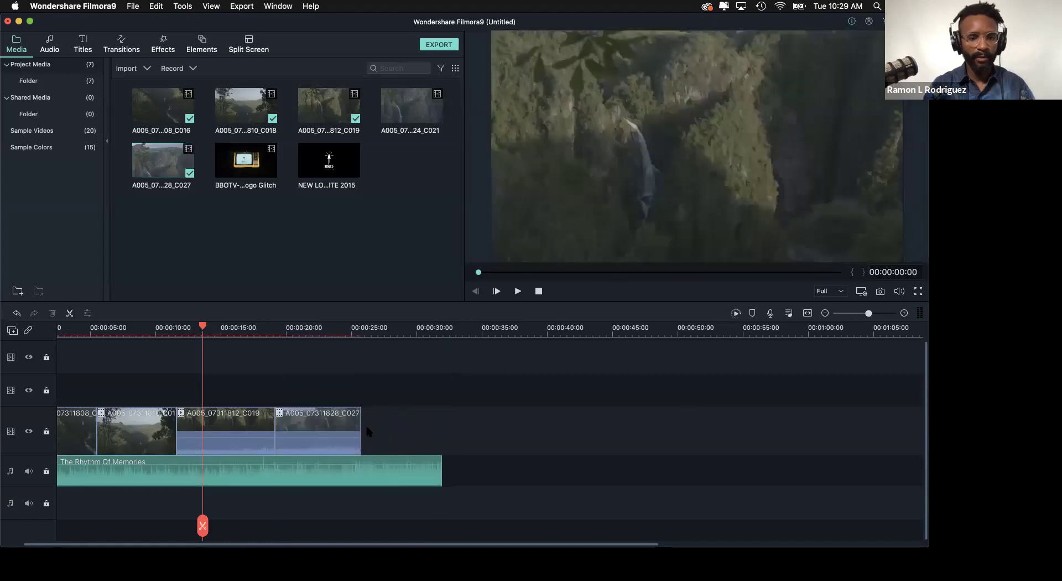
right_click(233, 445)
click(220, 449)
right_click(235, 446)
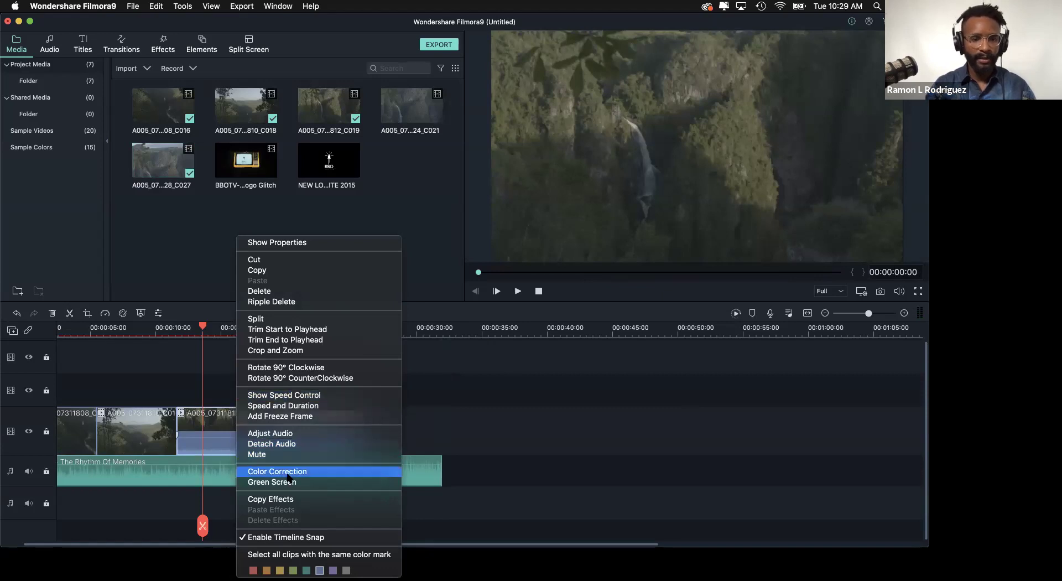
click(229, 450)
drag(230, 450, 227, 510)
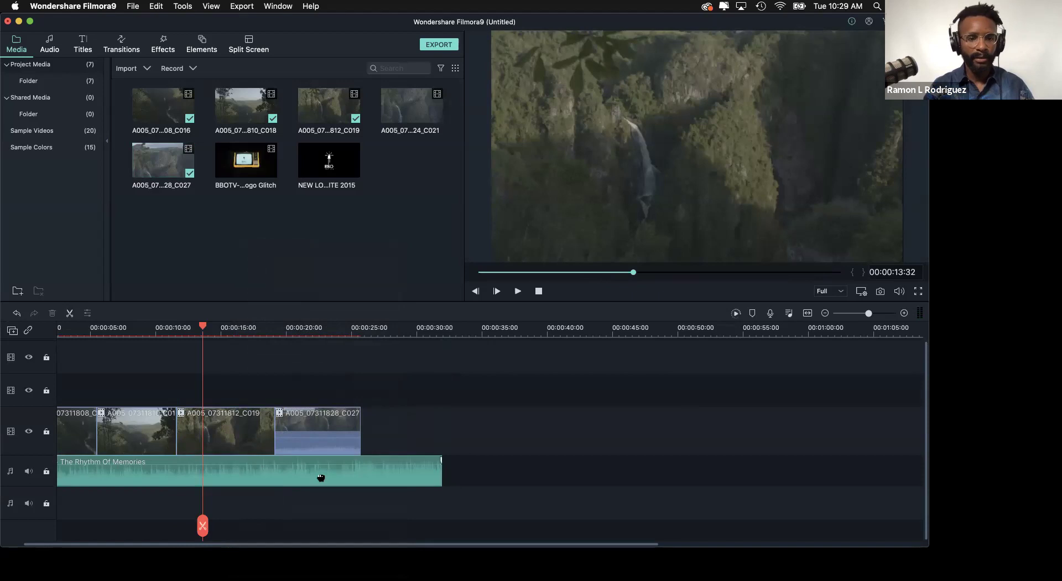
- Detach C027's audio onto its own separate audio track
click(313, 445)
right_click(315, 447)
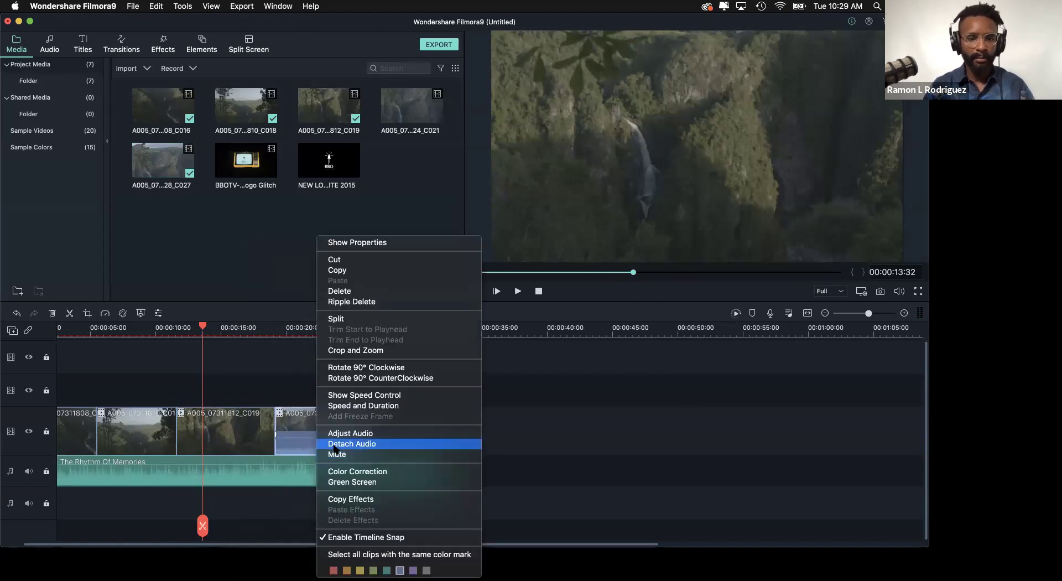
click(338, 444)
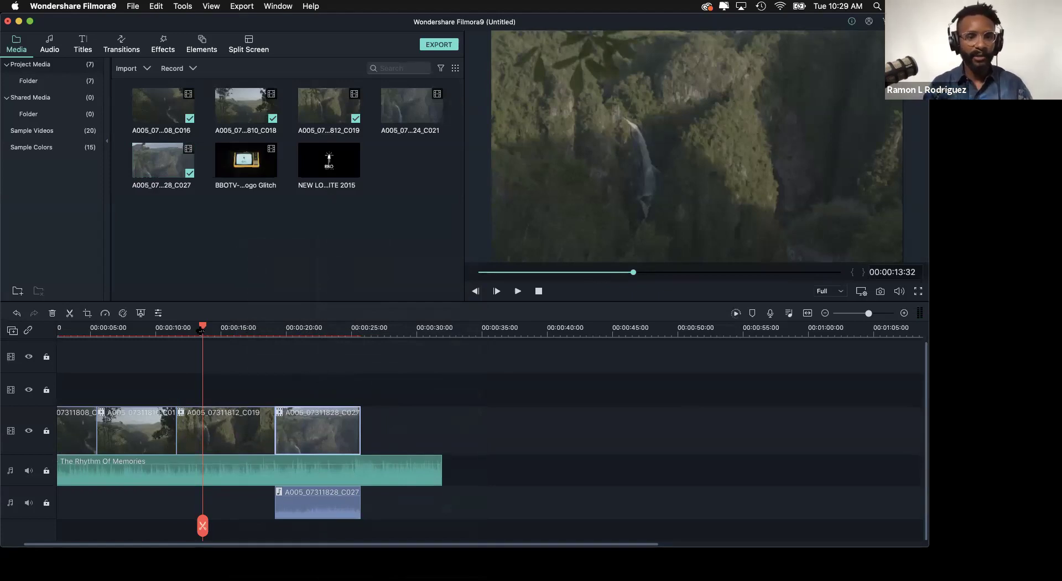
drag(261, 343, 214, 345)
- Save the project as 'Prueba 1 Filmora9' with Project as the location
key(super+s)
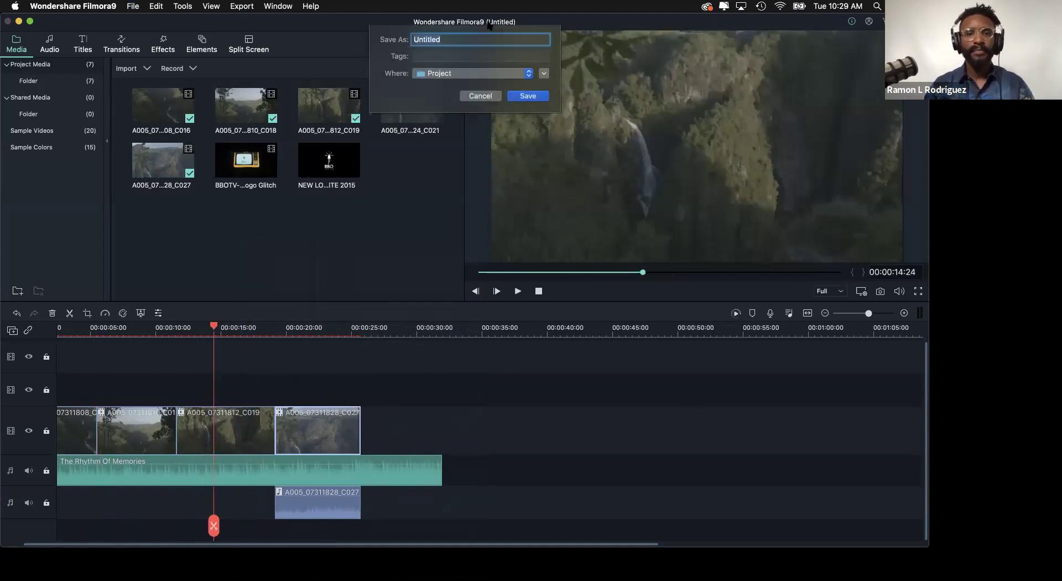
key(Escape)
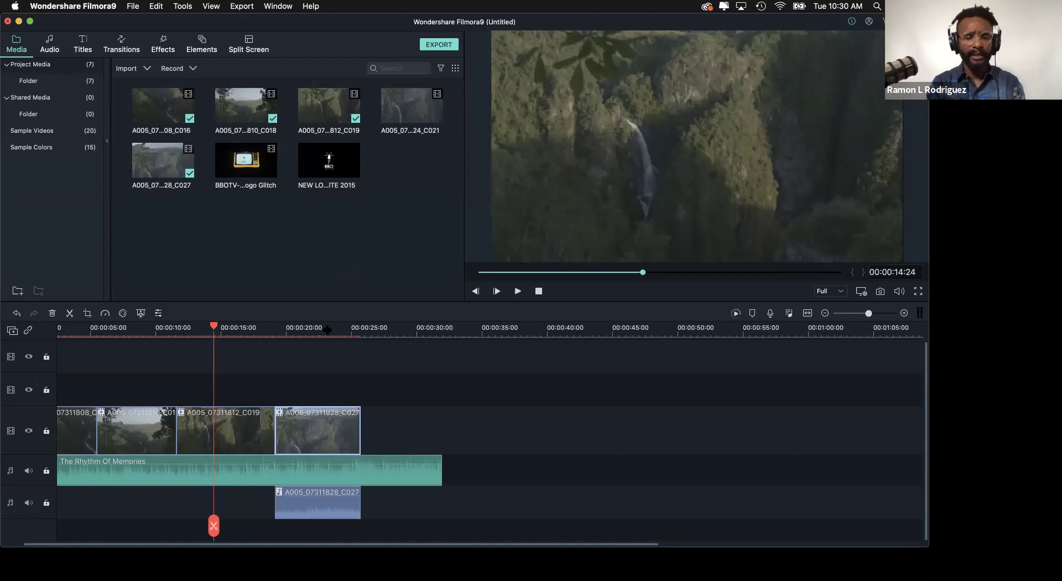
key(super+s)
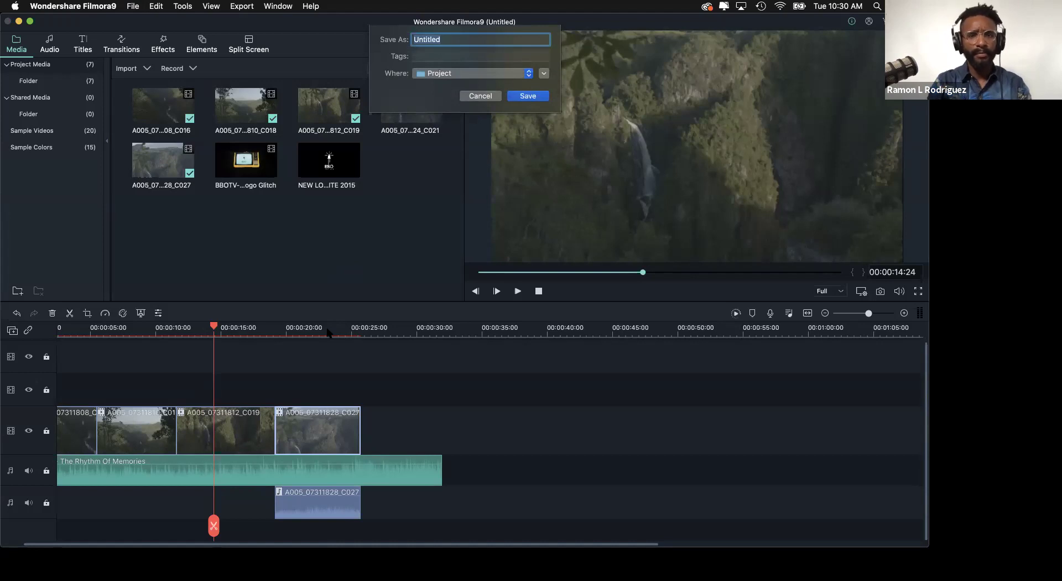
text(P)
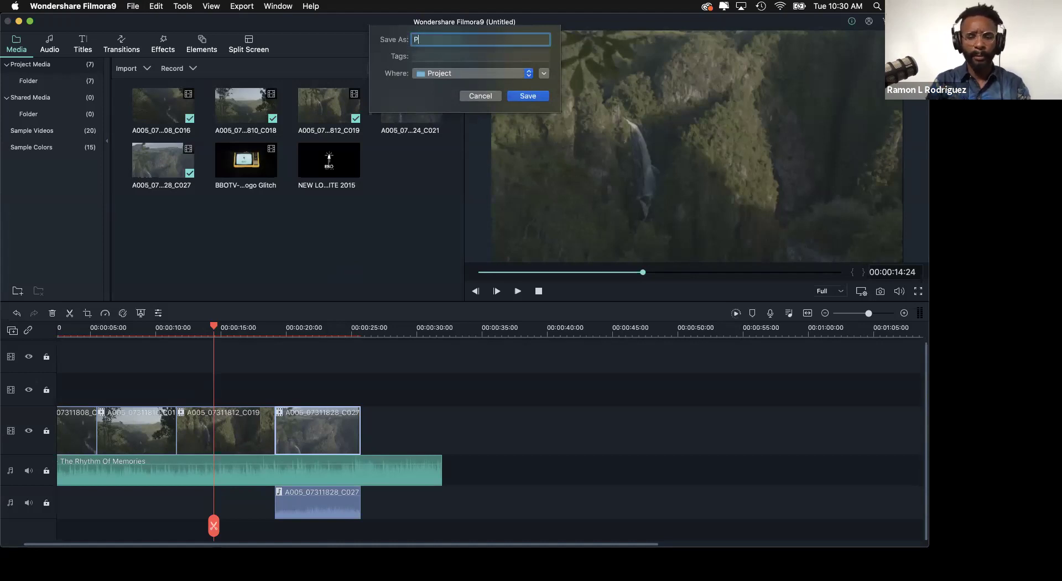
text(rueba 1 Filmora0)
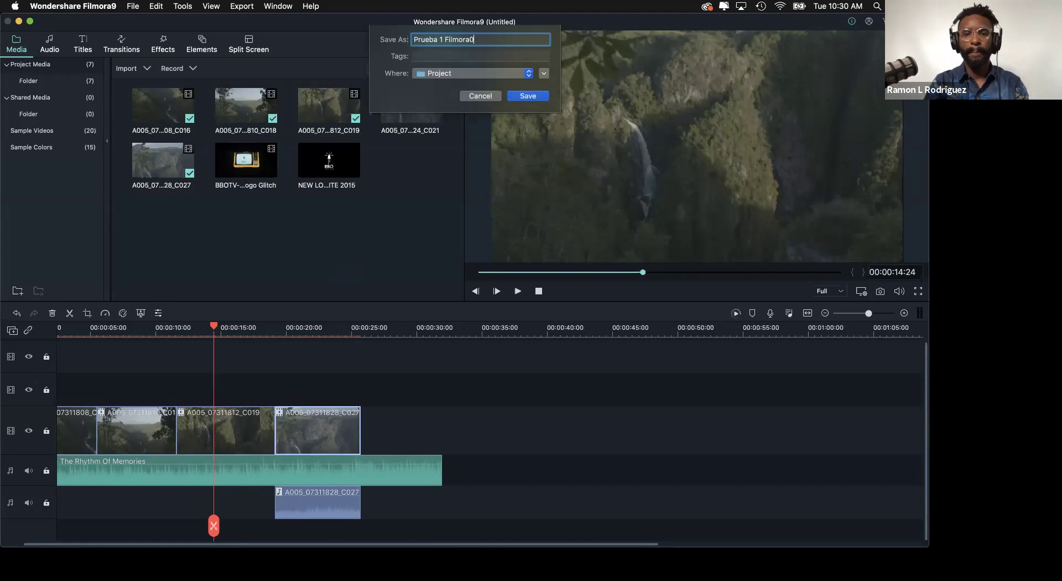
key(BackSpace)
text(9)
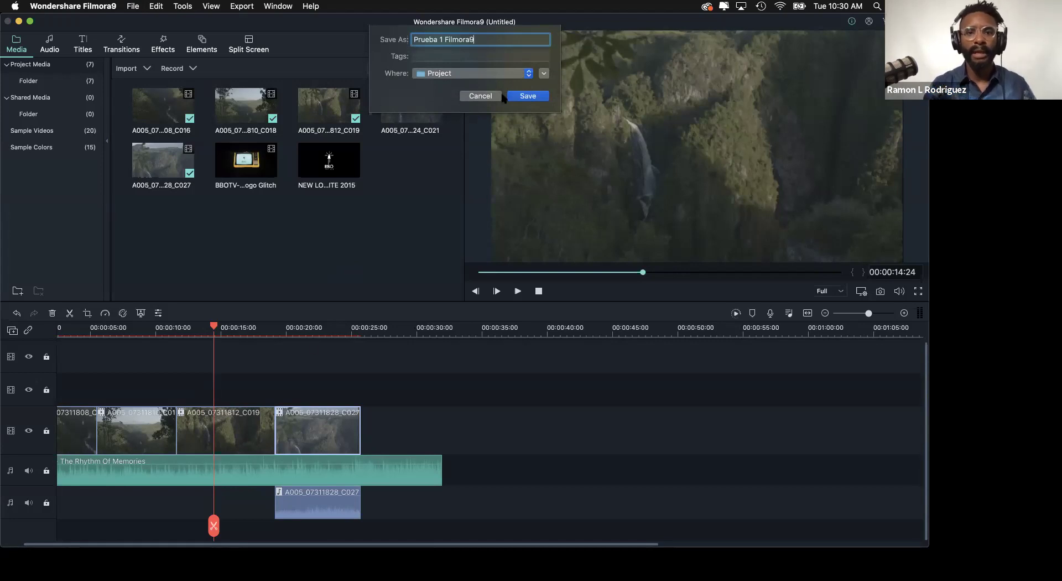
click(492, 73)
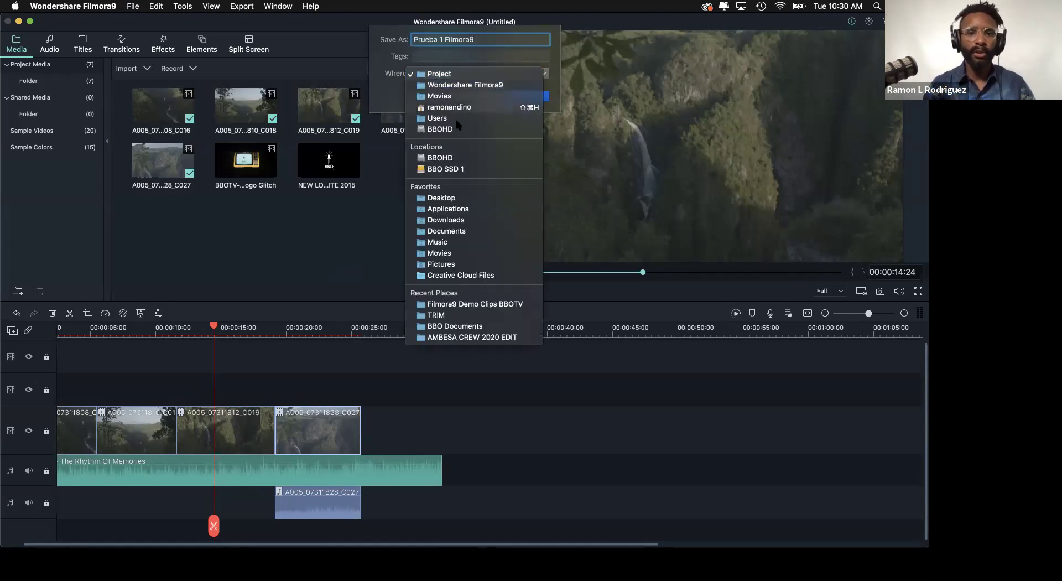
click(474, 74)
click(529, 96)
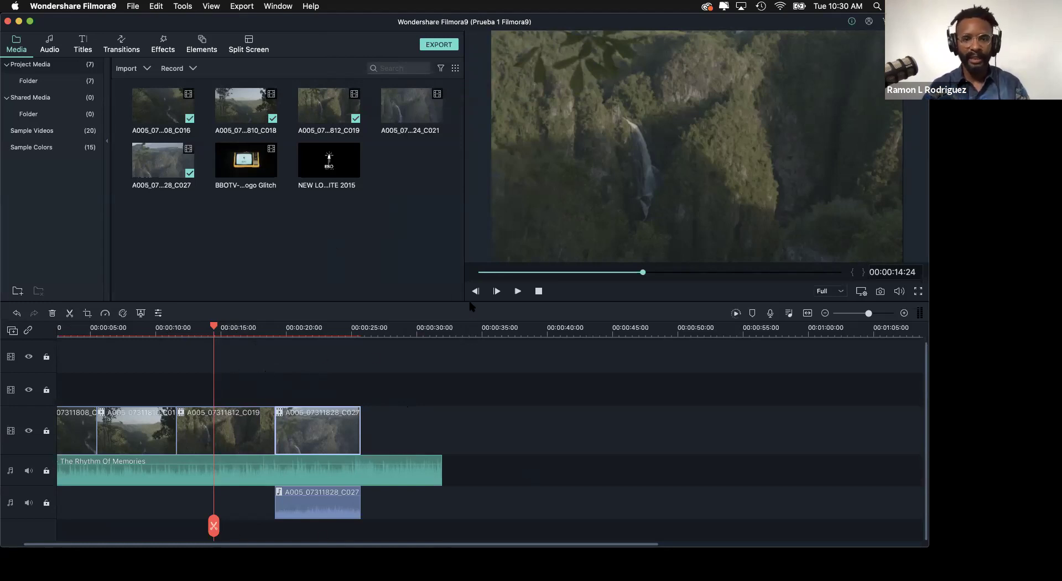
click(201, 328)
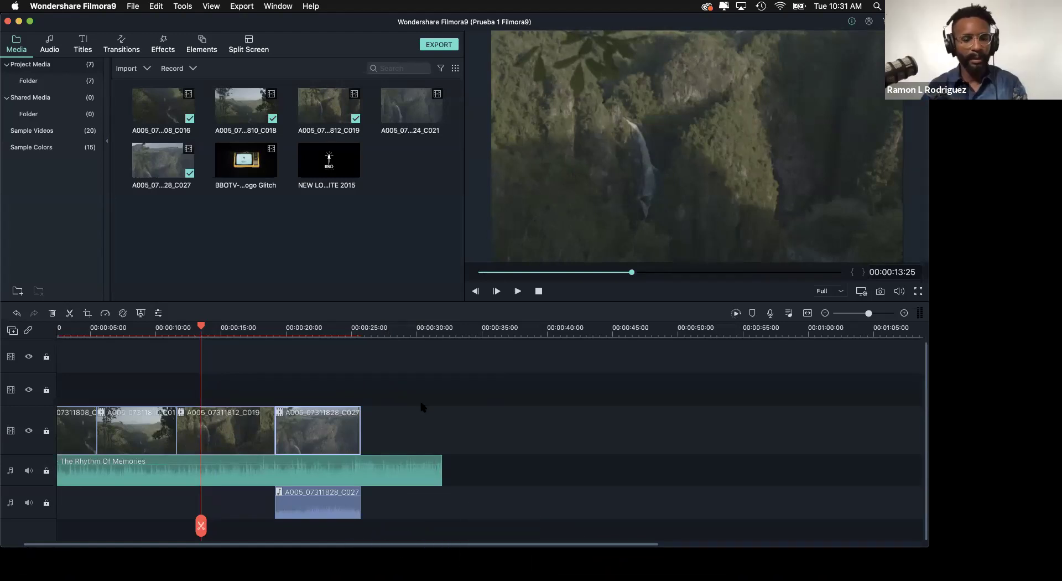
key(super+Tab)
key(super+Tab)
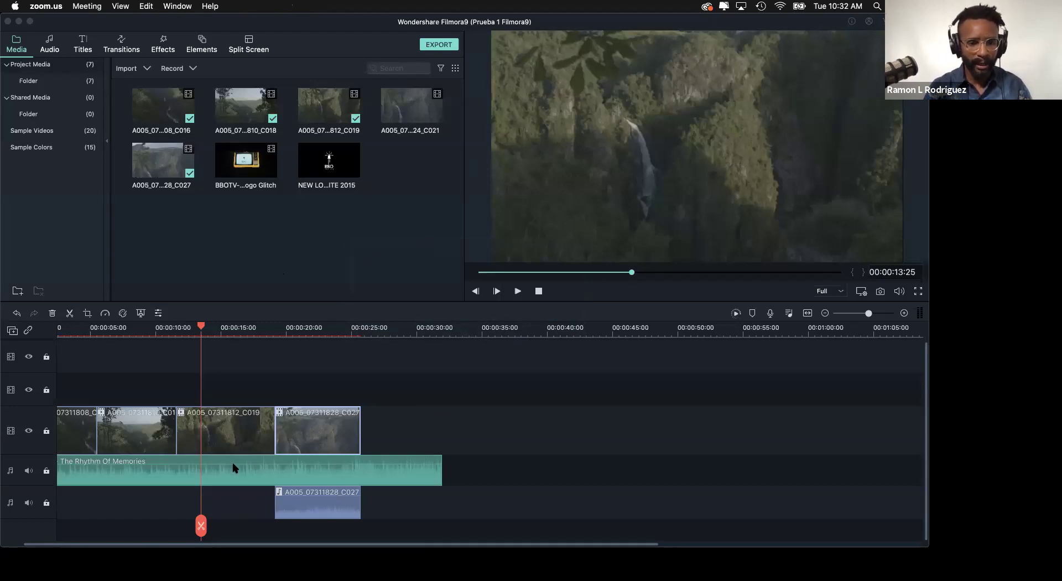
click(714, 448)
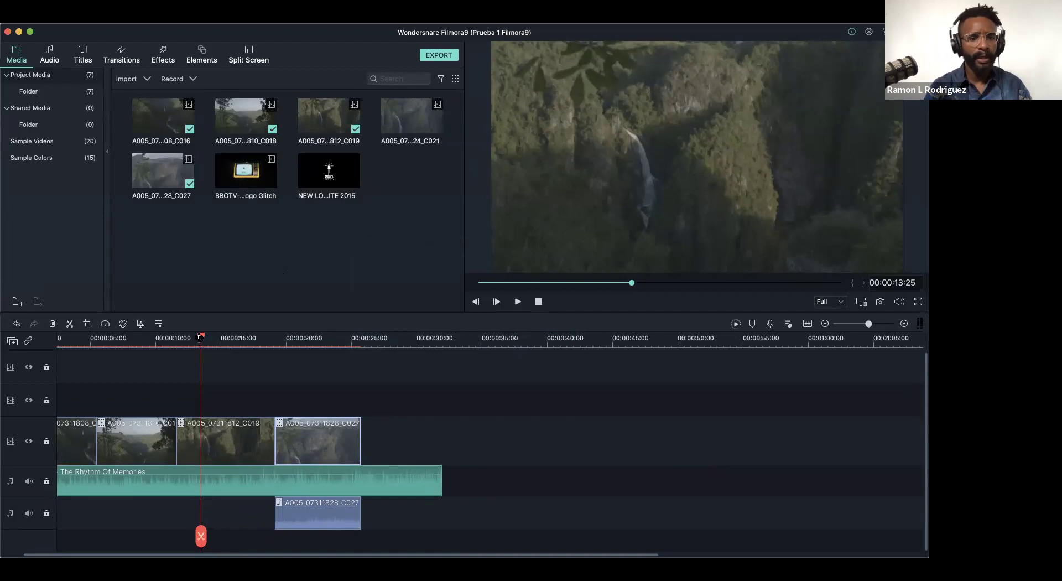
- Replay the timeline from the start, then drag C027's detached audio later, past the video clips
scroll(193, 341, right, 3)
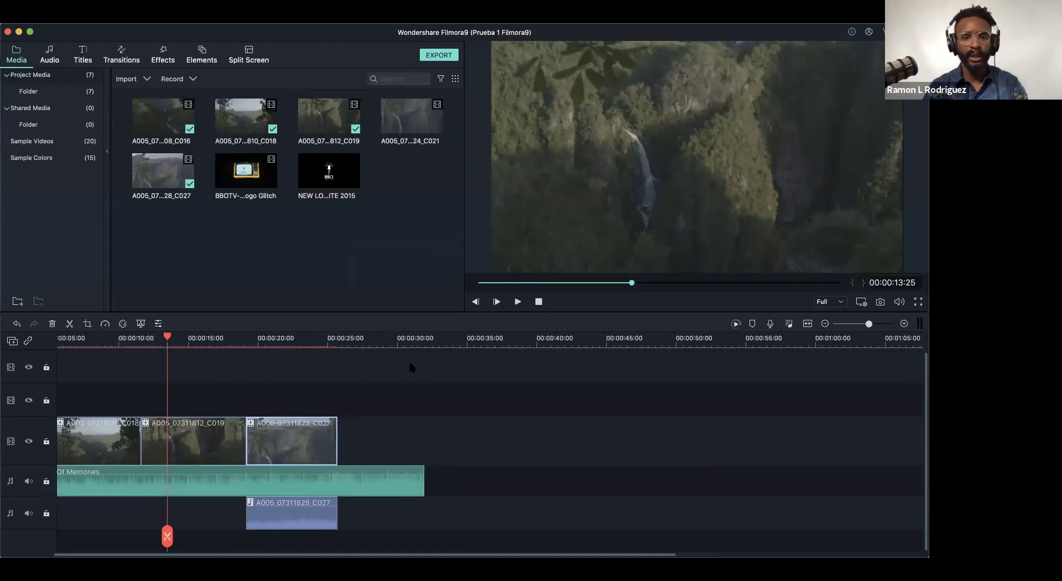
mouse_move(868, 324)
mouse_down()
mouse_move(849, 324)
mouse_move(885, 324)
mouse_move(864, 325)
mouse_up()
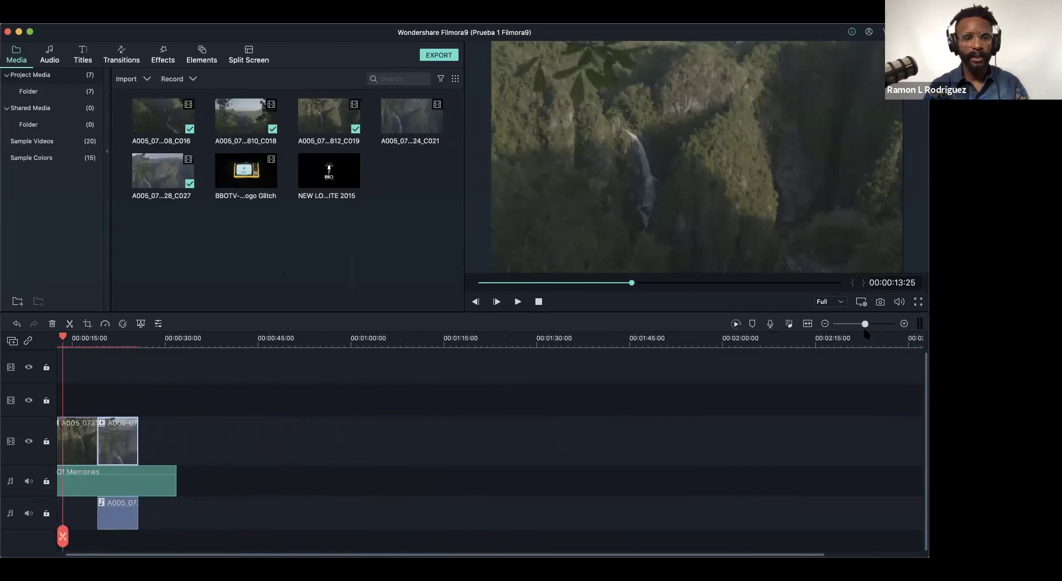
scroll(143, 388, left, 3)
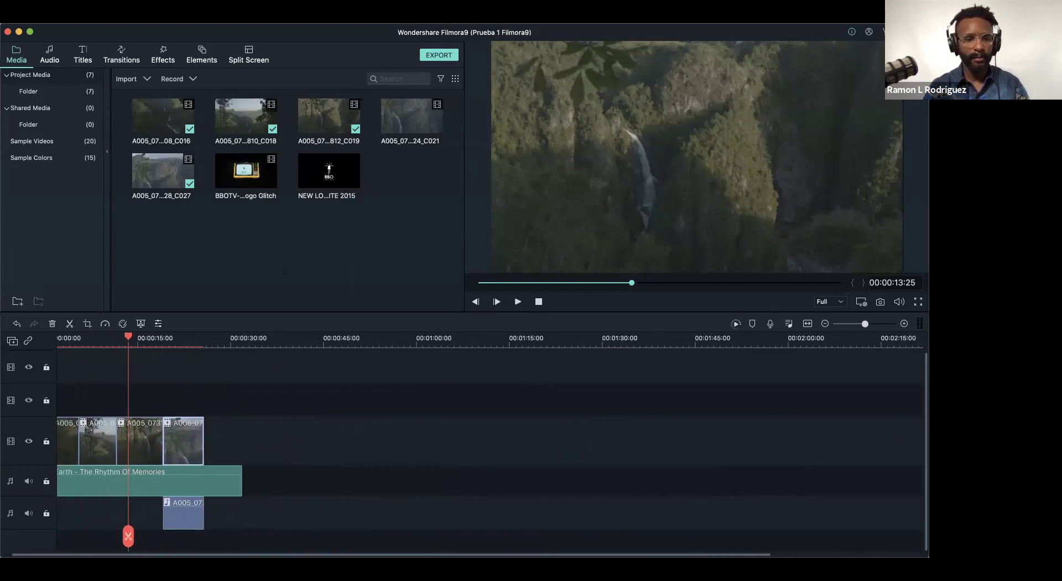
drag(141, 337, 4, 337)
key(space)
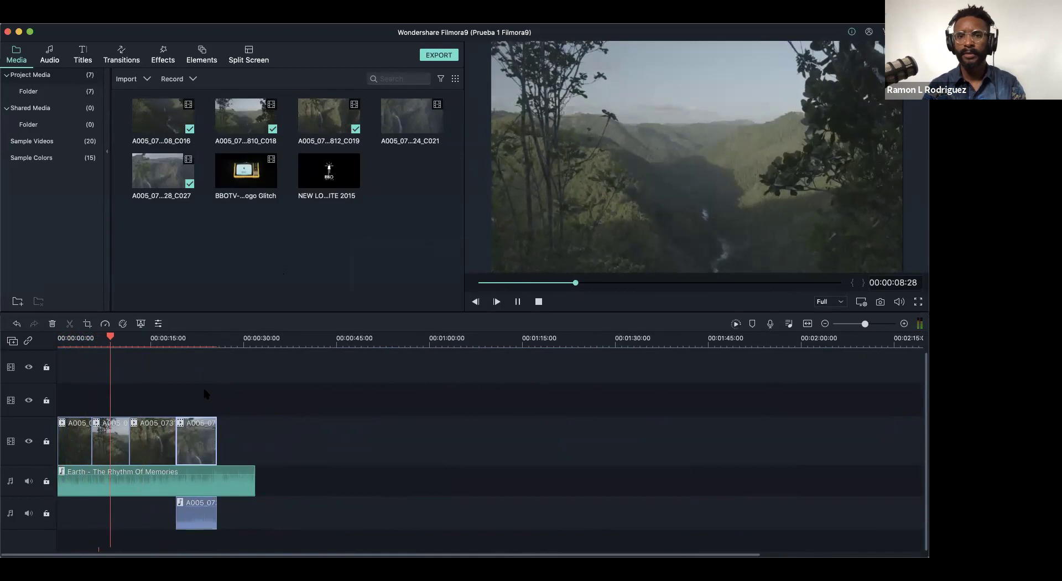
key(space)
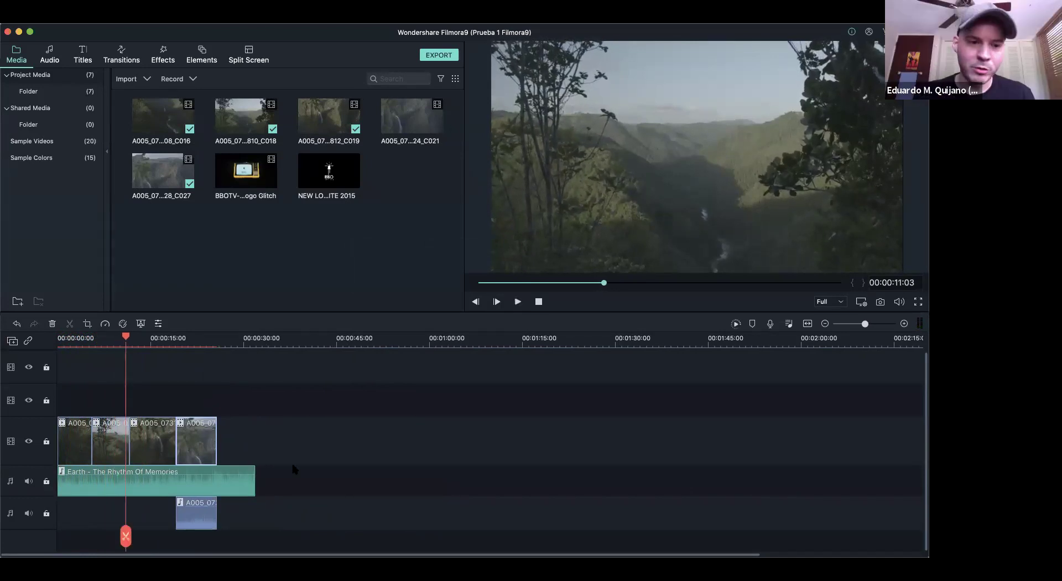
click(156, 445)
drag(158, 446, 229, 438)
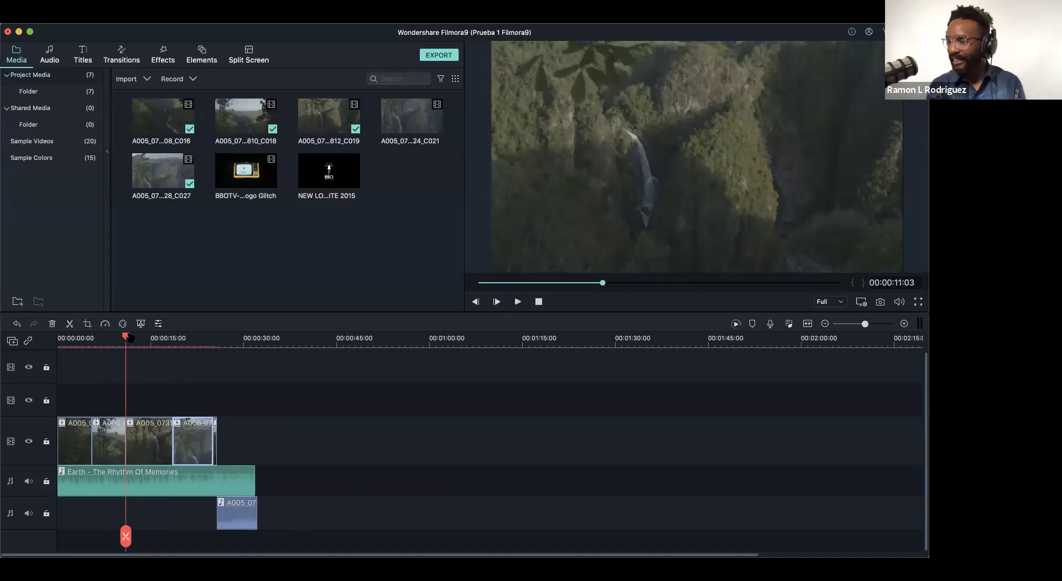
- Zoom into the timeline and delete the small trailing clip piece after C027
click(74, 340)
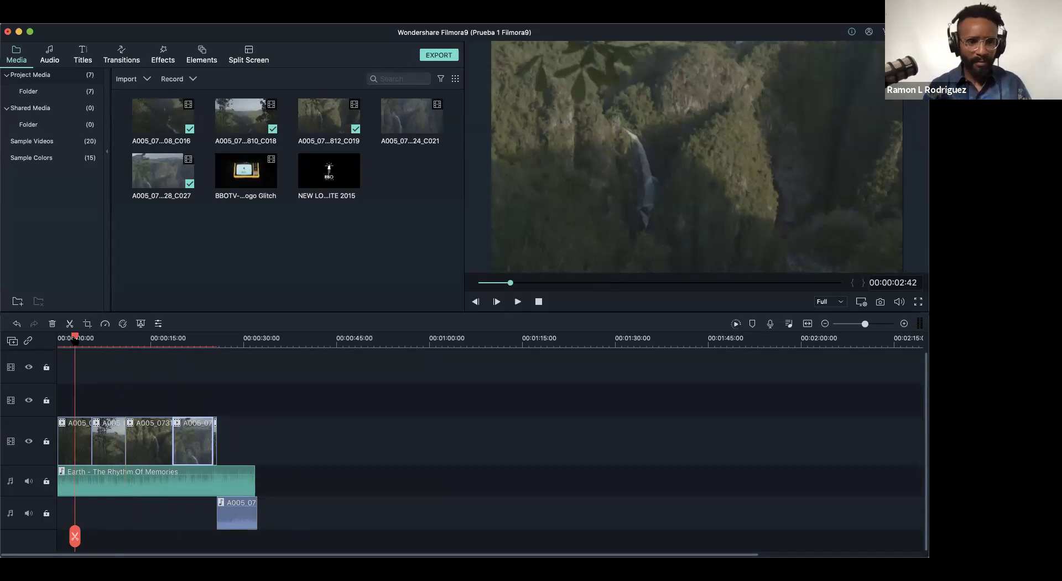
drag(74, 337, 58, 339)
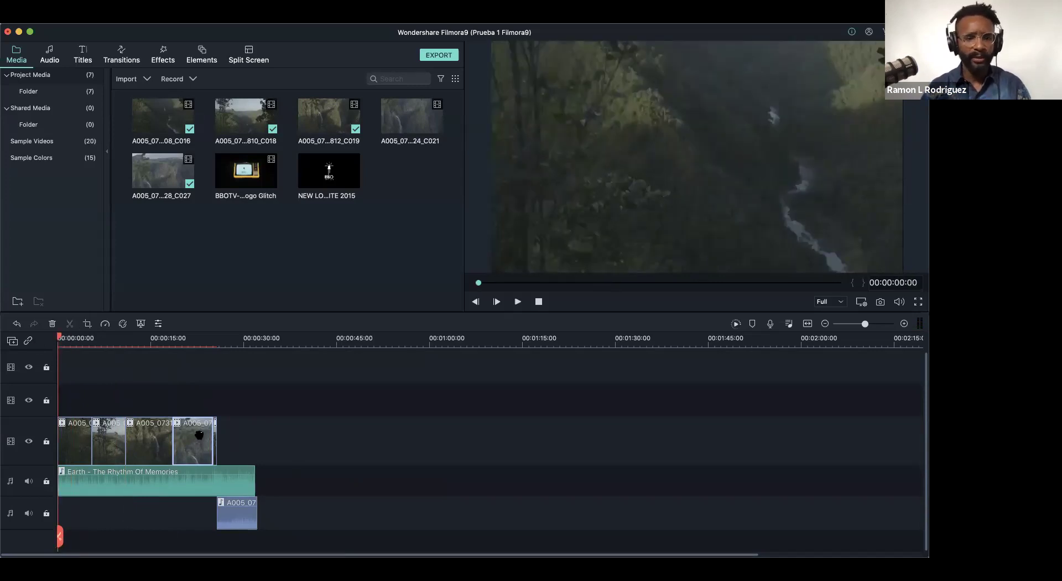
drag(866, 324, 868, 325)
drag(871, 325, 873, 326)
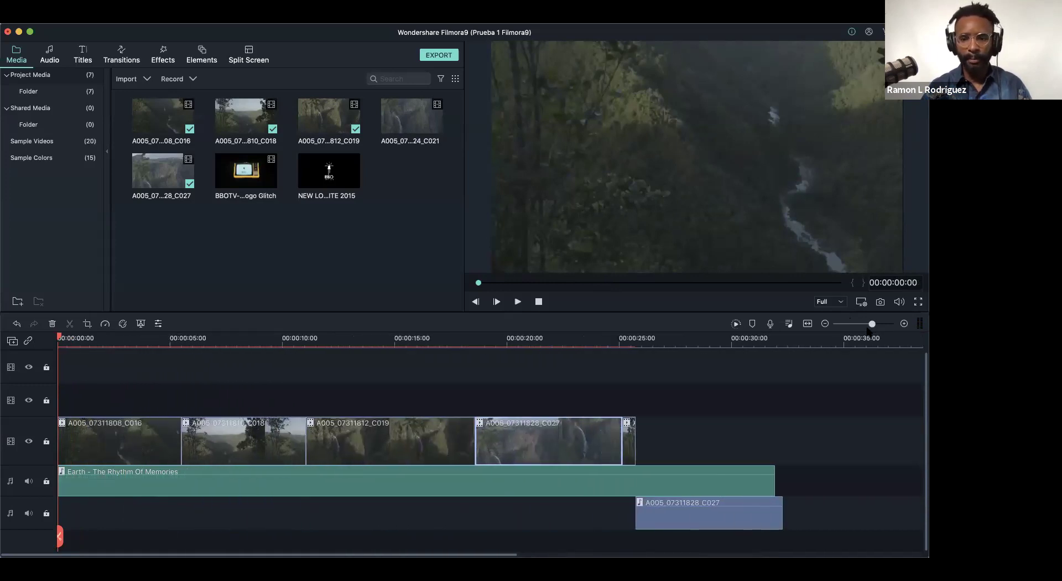
click(630, 446)
key(Delete)
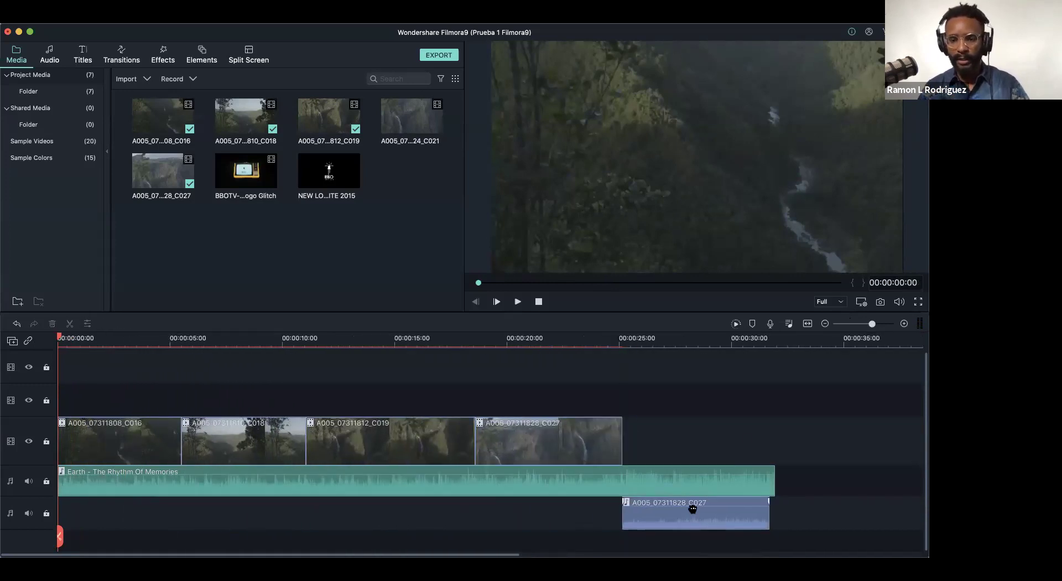
- Extend the C027 video's end and stretch its detached audio to match beneath it
drag(692, 507, 547, 519)
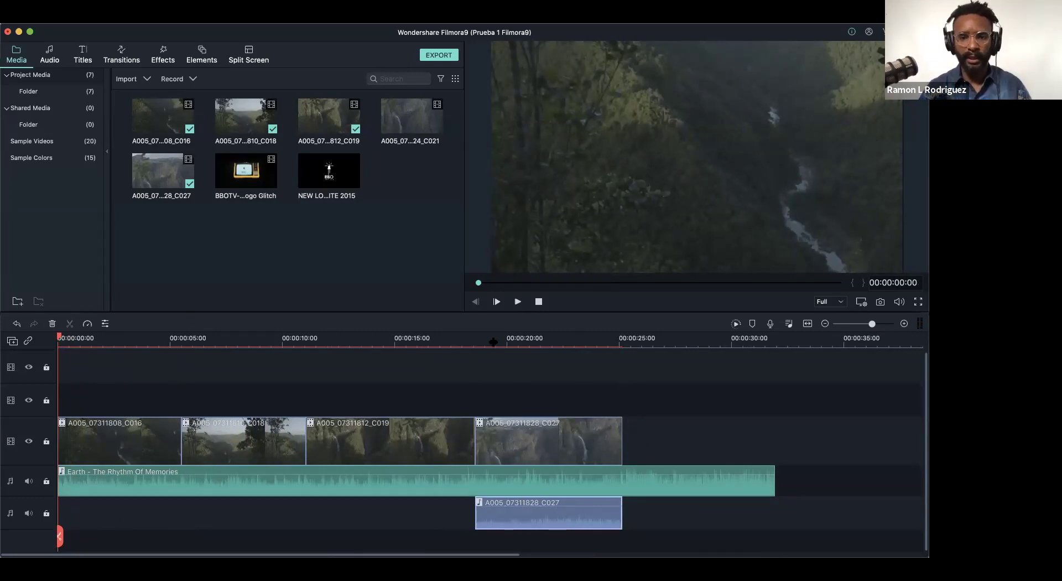
drag(618, 431, 654, 432)
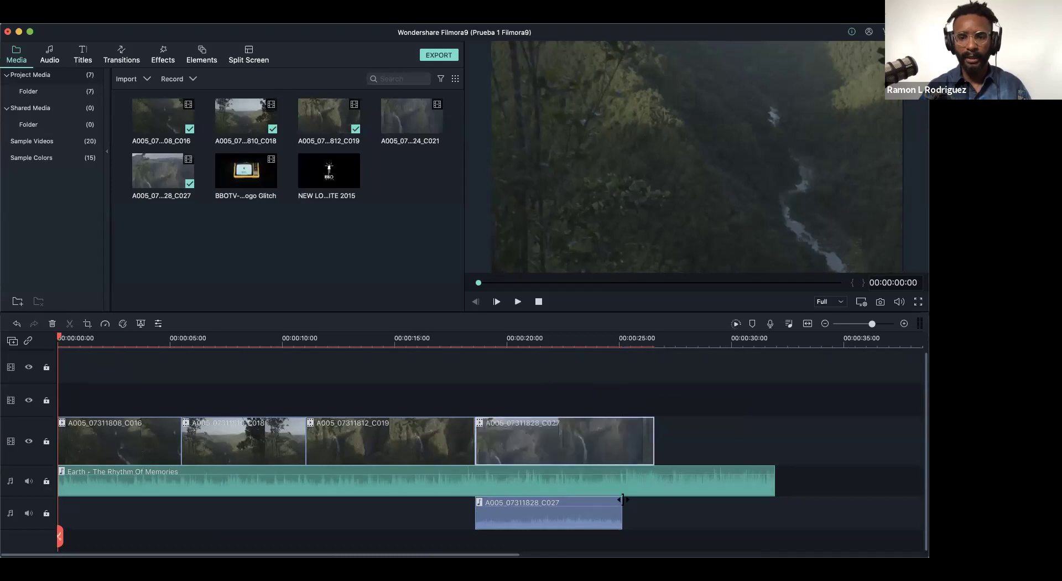
drag(618, 518, 655, 512)
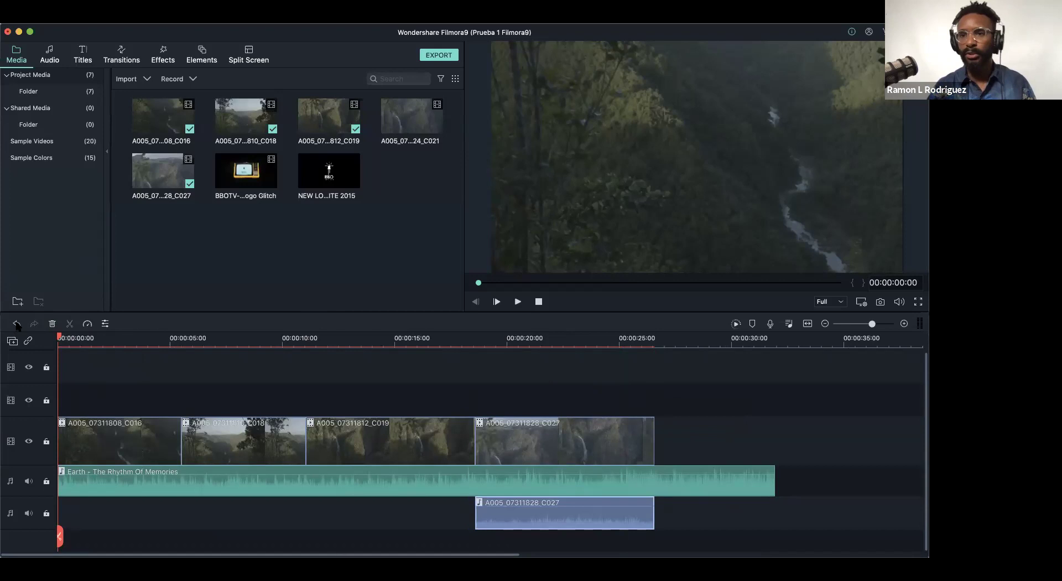
- Split C016 about one second in and delete the short opening piece
click(112, 440)
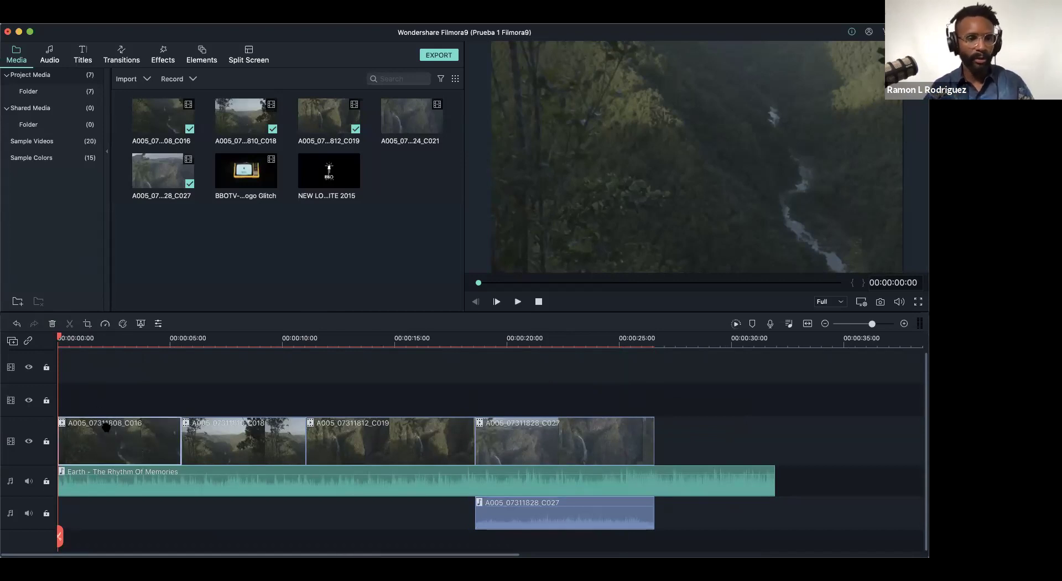
click(53, 323)
key(super+z)
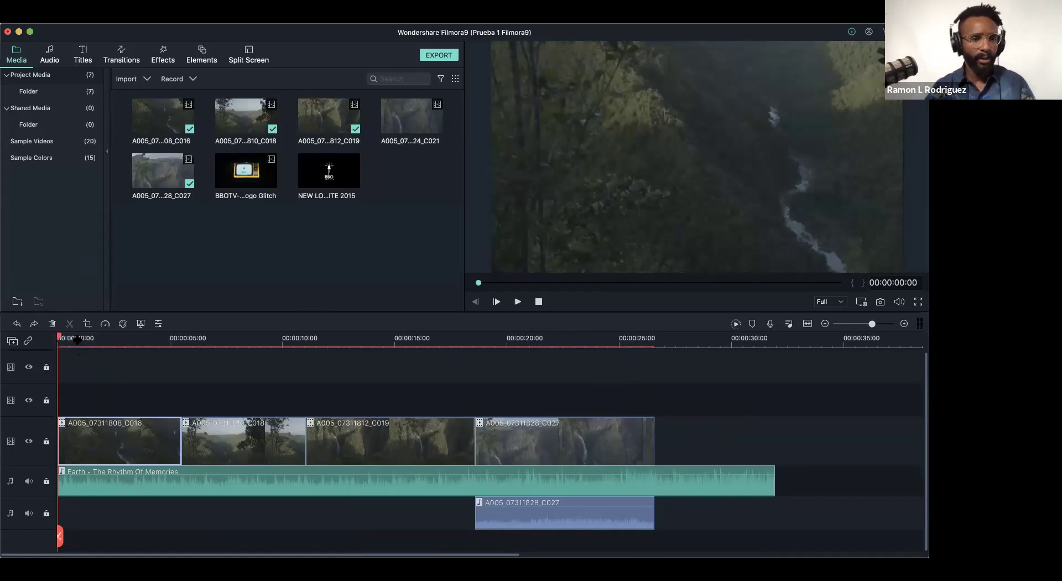
scroll(64, 339, down, 1)
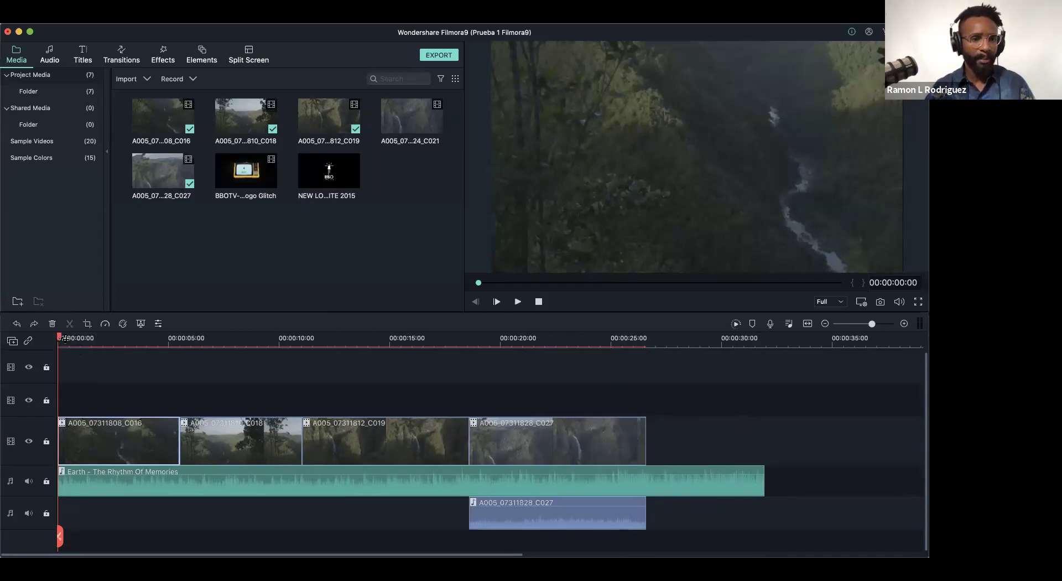
drag(57, 342, 87, 348)
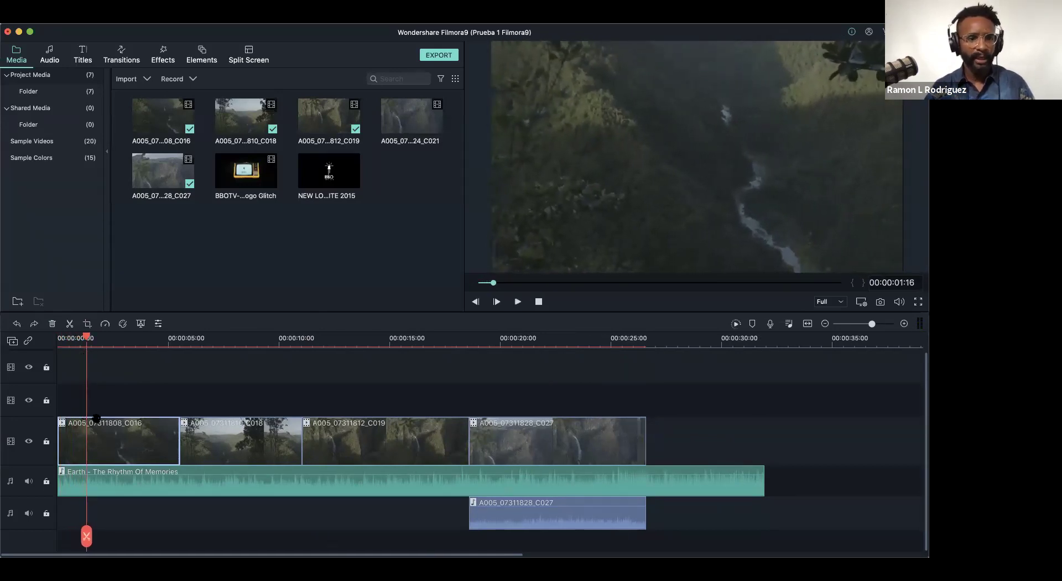
click(70, 324)
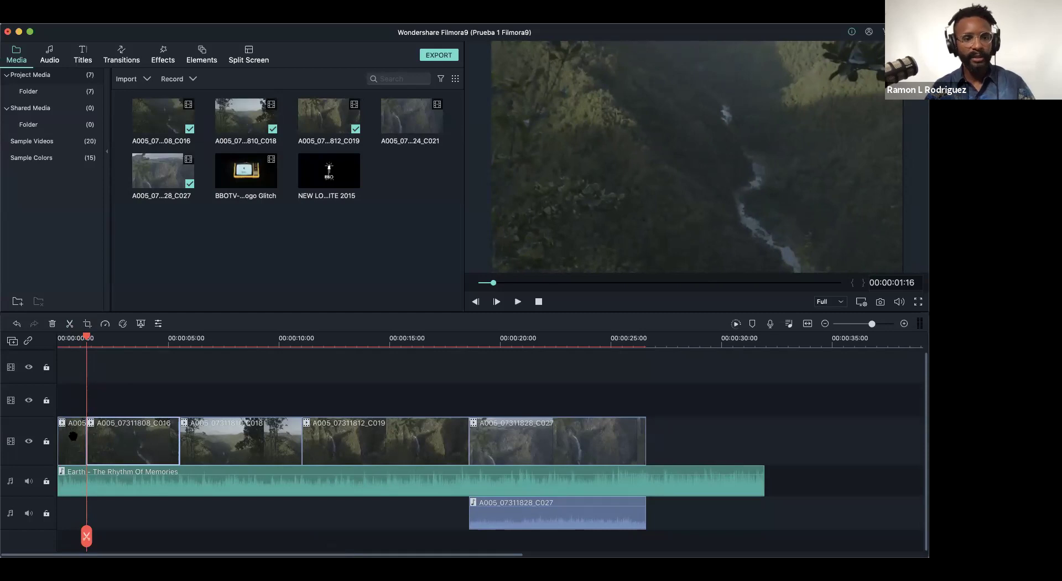
click(75, 437)
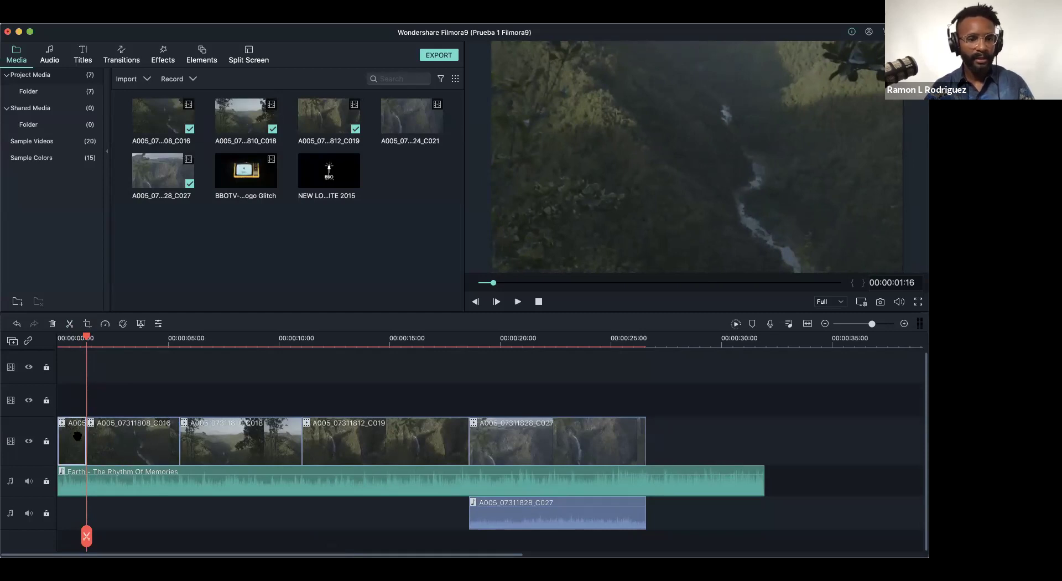
key(Delete)
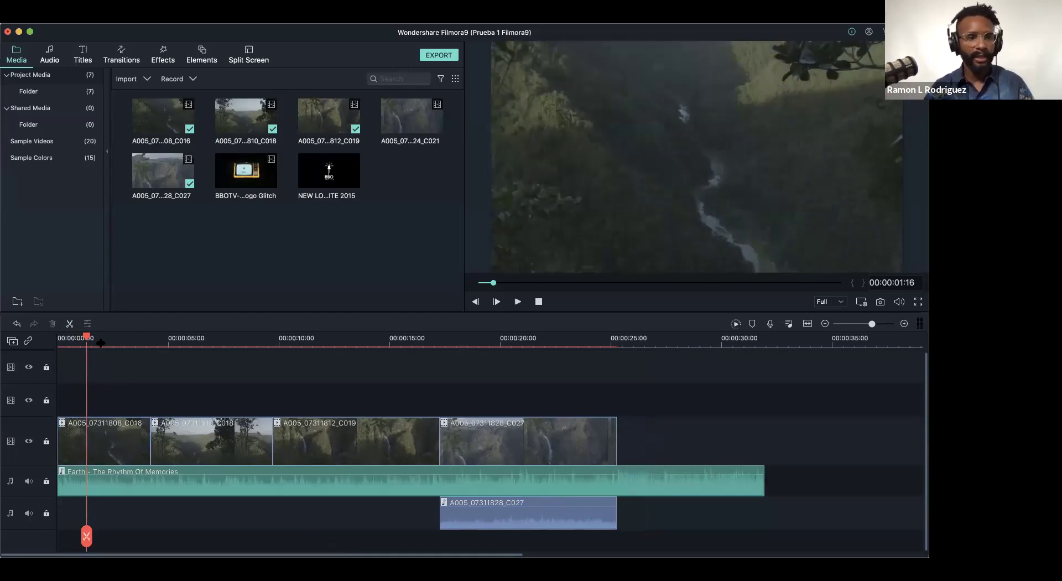
drag(85, 337, 25, 348)
- Play the edit's opening and confirm C016's first second stays trimmed
key(space)
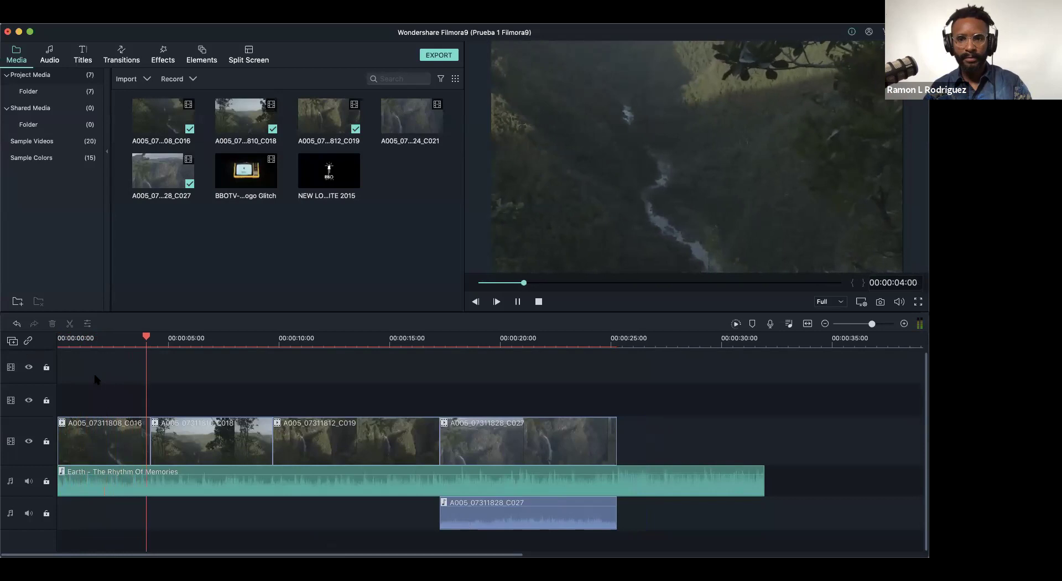
key(space)
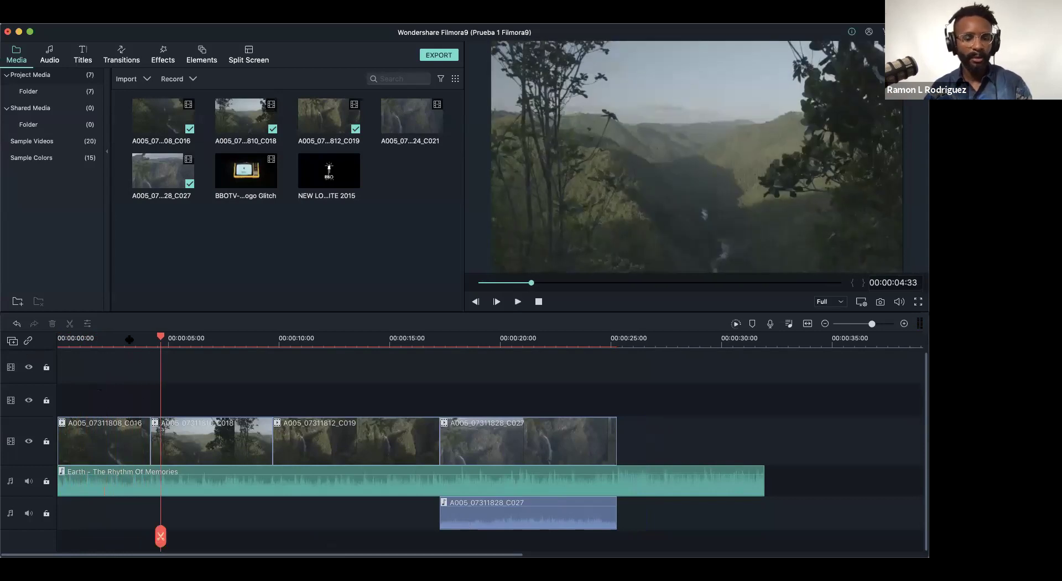
drag(129, 339, 129, 345)
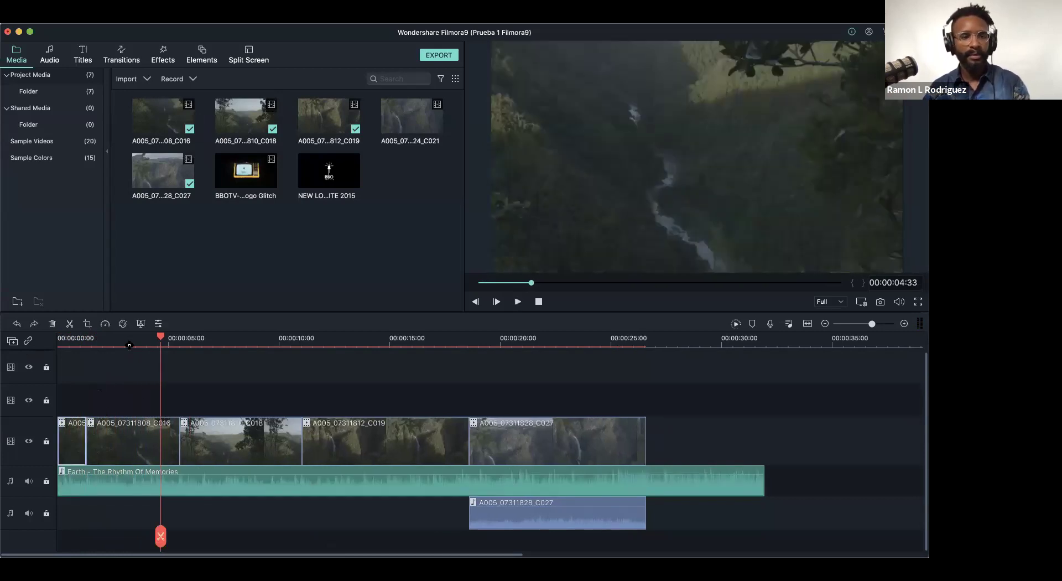
click(131, 356)
key(super+equal)
- Select clip C019 with the playhead at 00:00:13:47 and open its crop settings
click(240, 459)
mouse_move(875, 324)
mouse_down()
mouse_move(855, 327)
mouse_move(874, 329)
mouse_up()
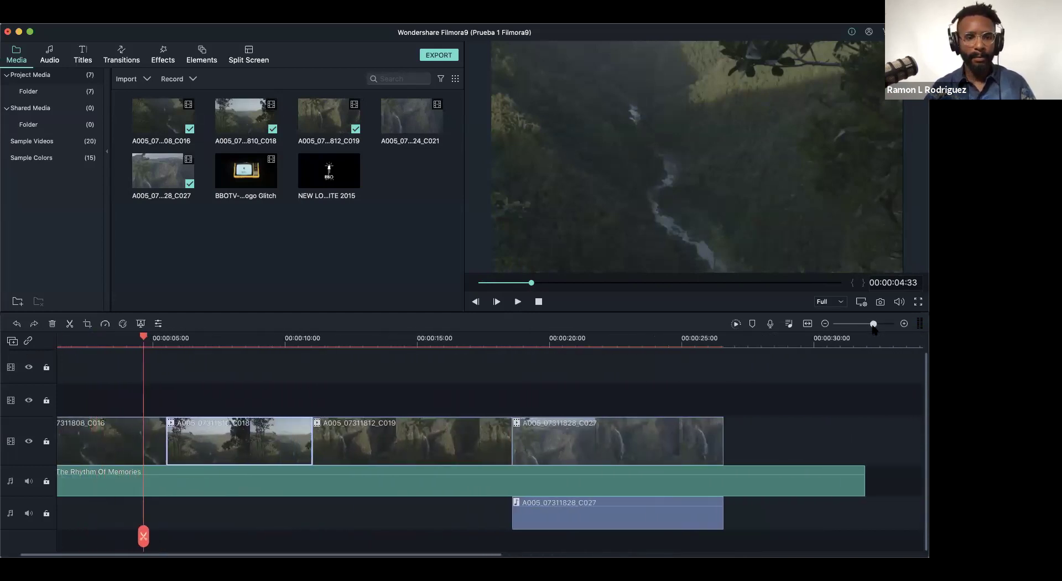
scroll(441, 555, left, 2)
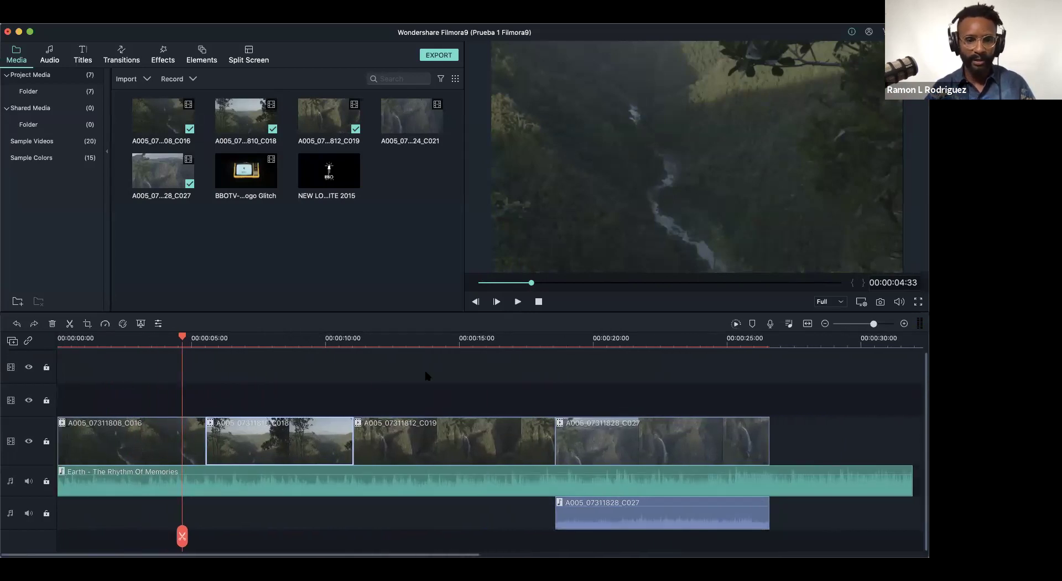
drag(465, 313, 437, 307)
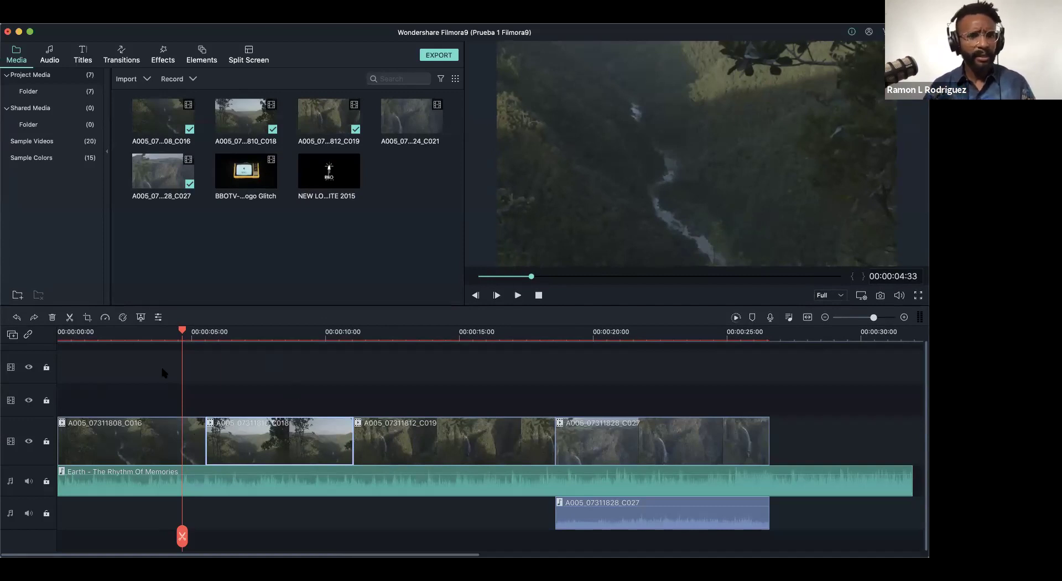
click(280, 452)
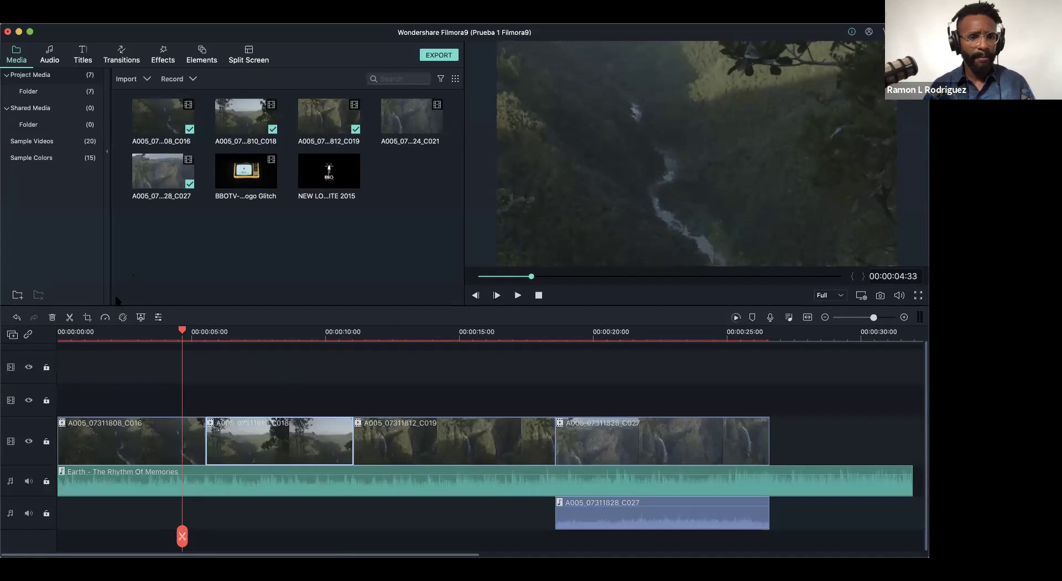
click(418, 453)
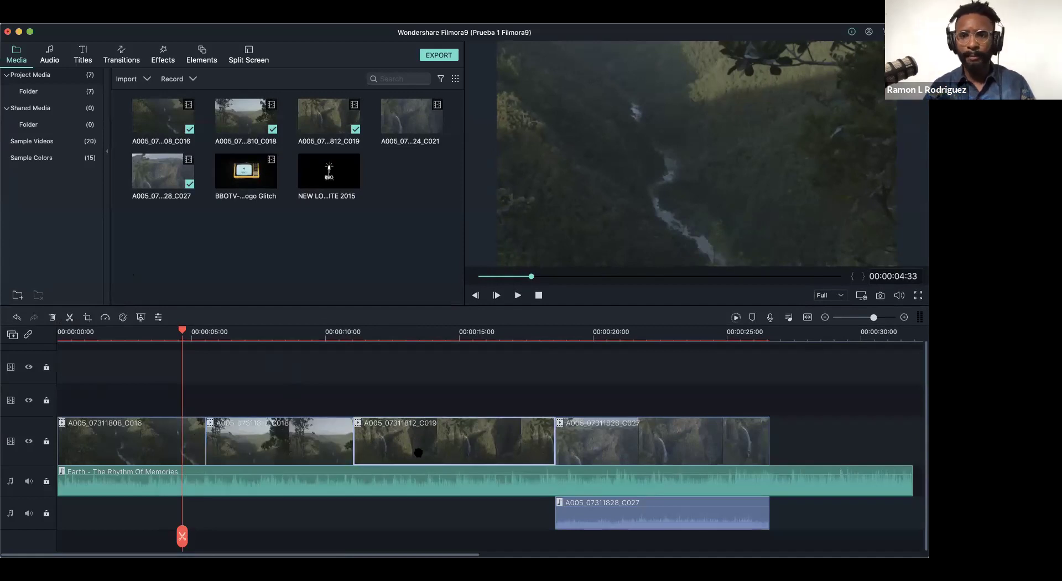
click(430, 331)
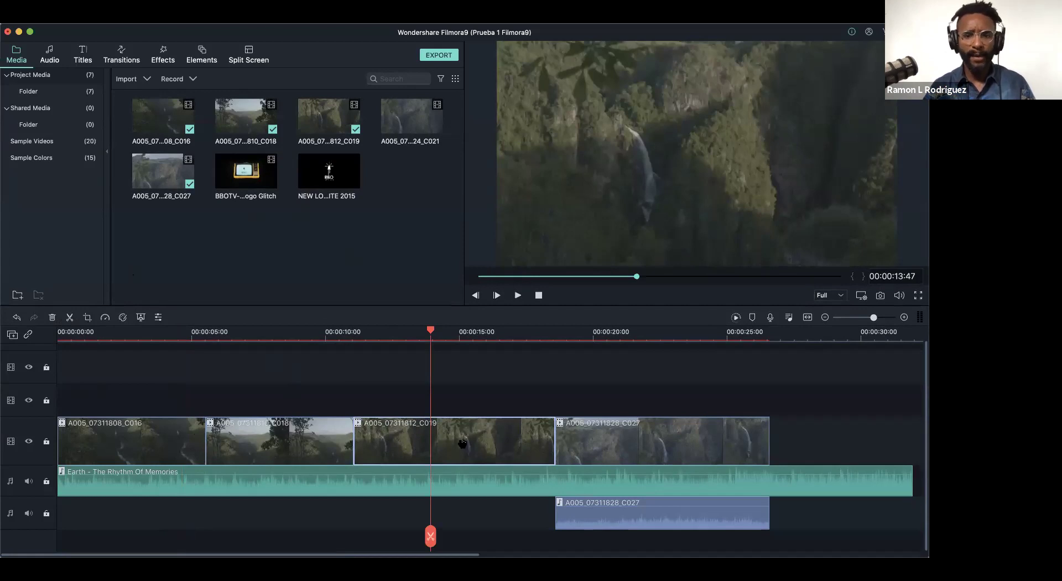
click(87, 317)
- Move the Crop and Zoom window aside and place the crop area over the waterfall
drag(459, 138, 452, 105)
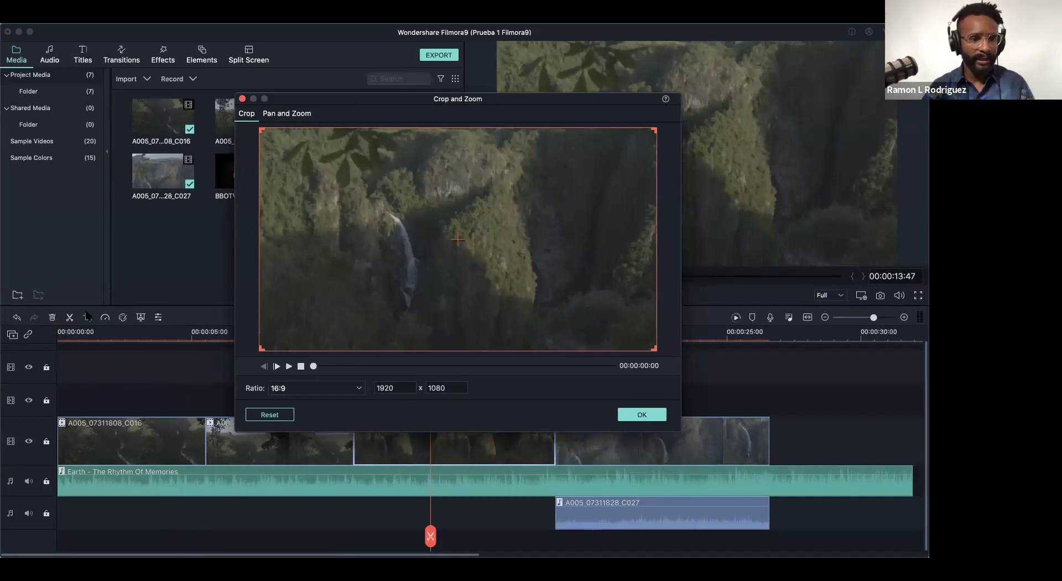
drag(372, 95, 353, 43)
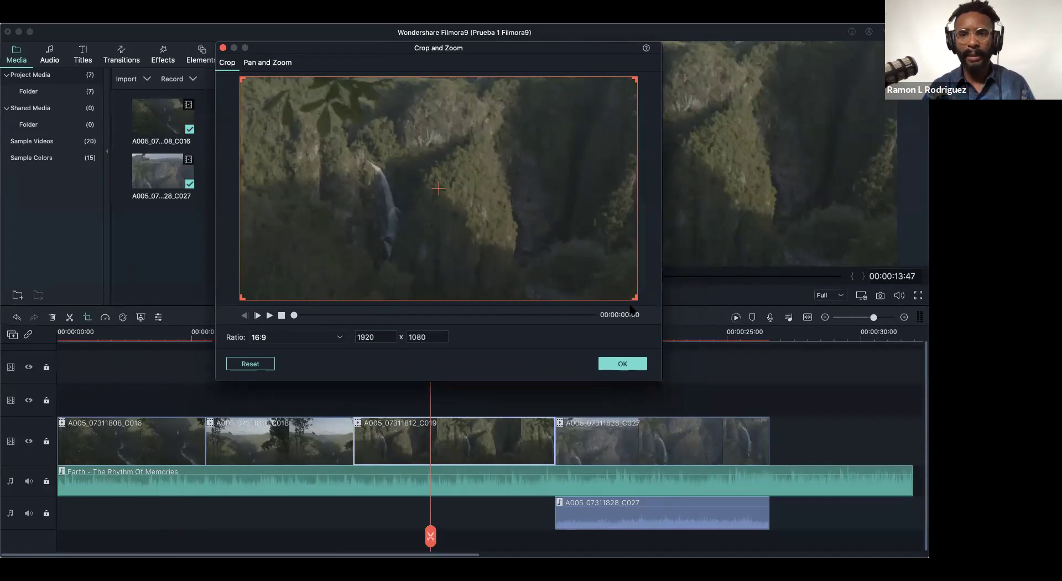
drag(492, 54, 496, 73)
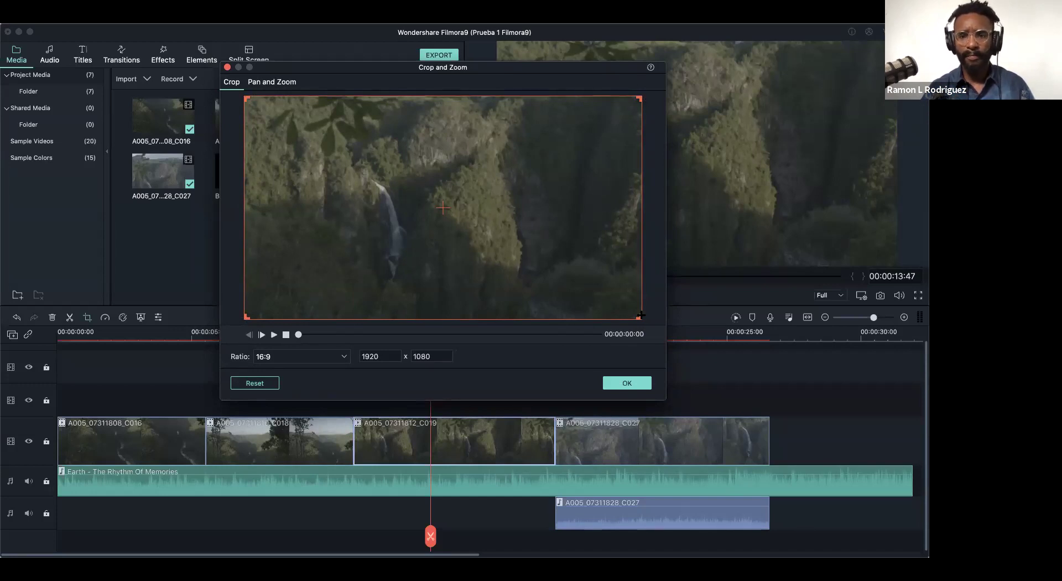
drag(639, 316, 384, 185)
drag(354, 153, 417, 229)
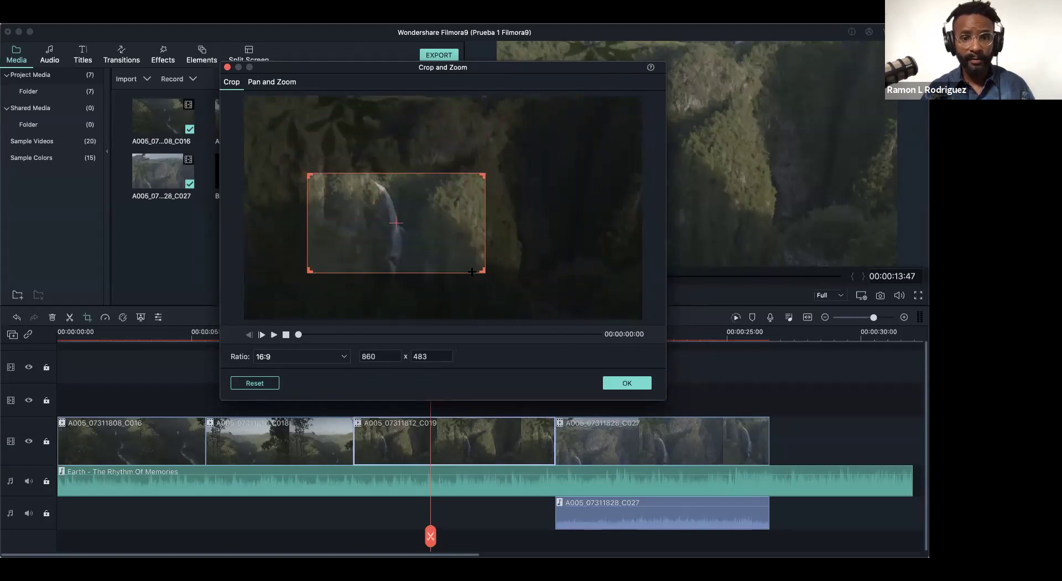
drag(482, 270, 434, 228)
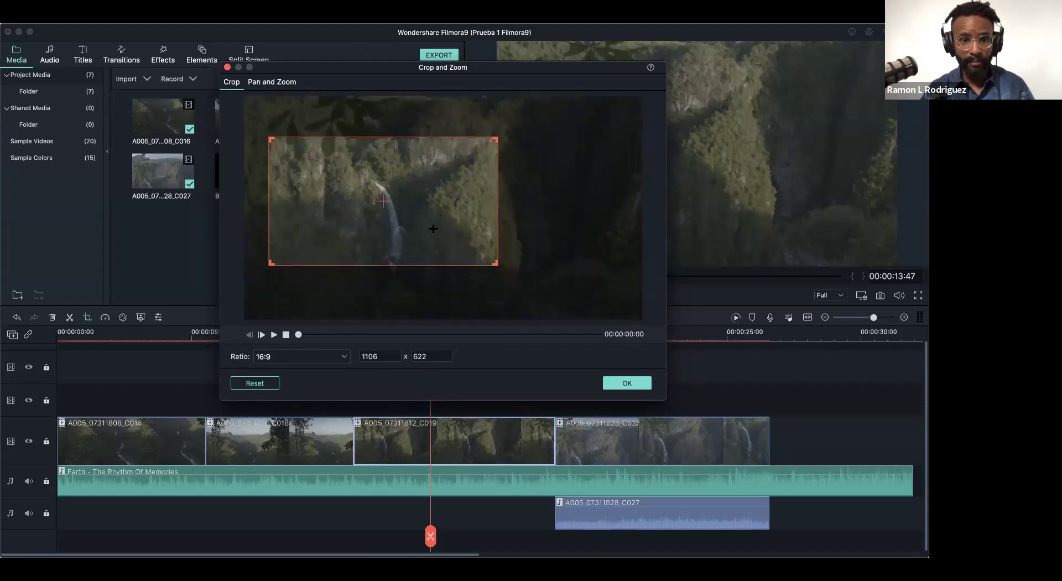
- Size the crop area to 1377 x 774, preview it, and apply the crop
drag(496, 265, 477, 253)
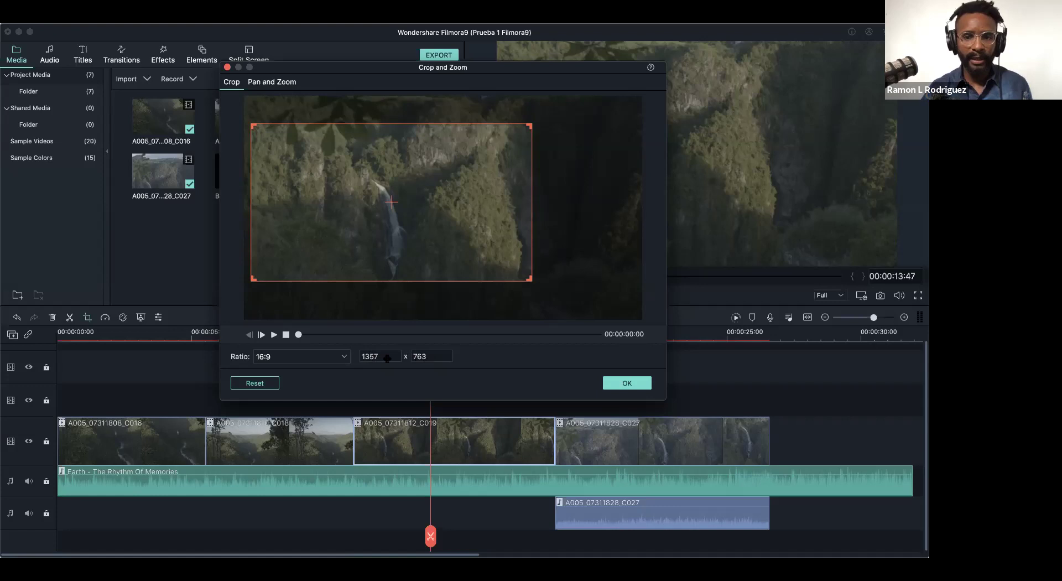
drag(528, 279, 547, 289)
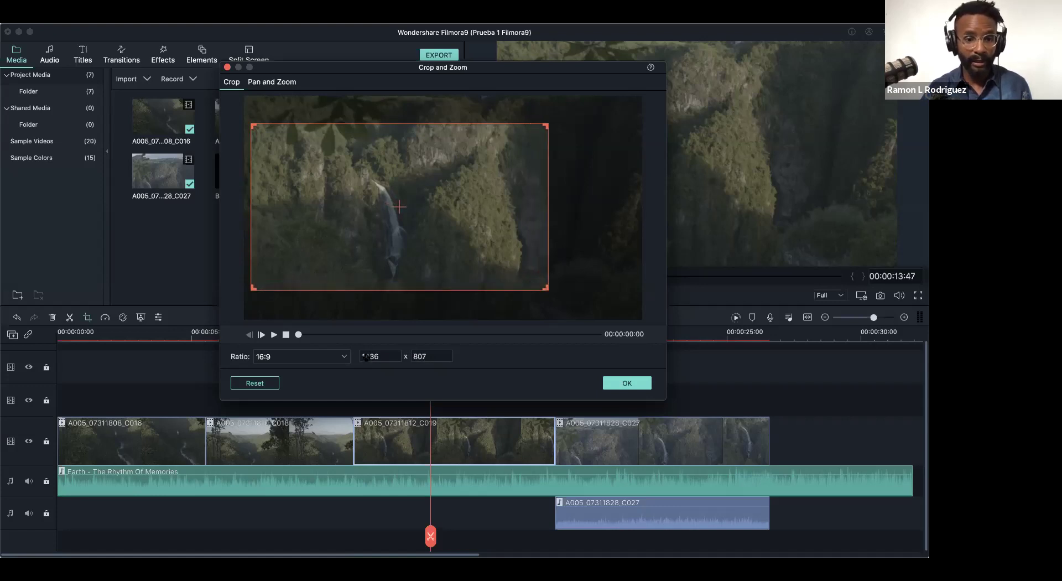
drag(547, 287, 535, 287)
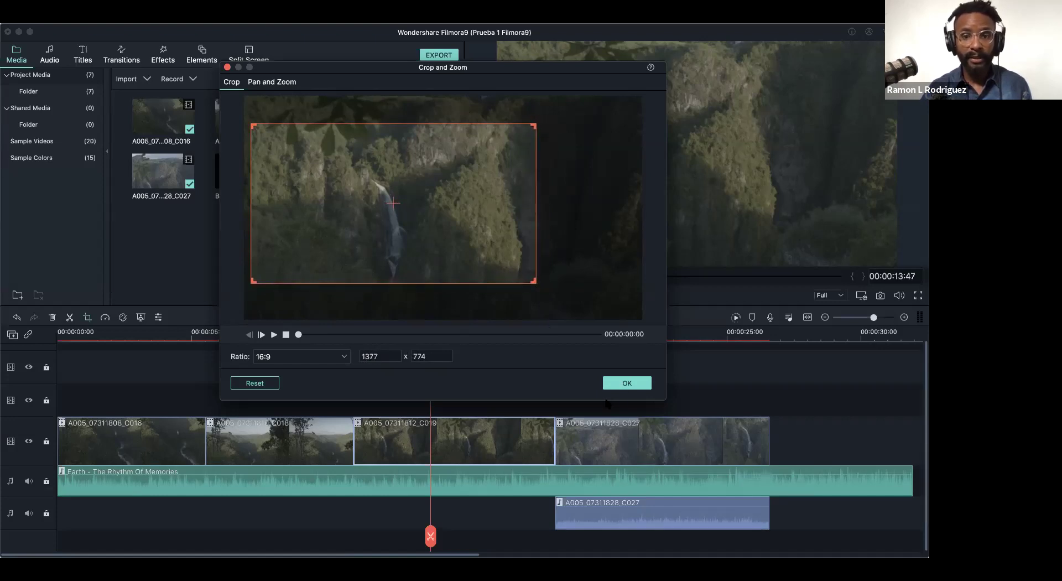
click(274, 335)
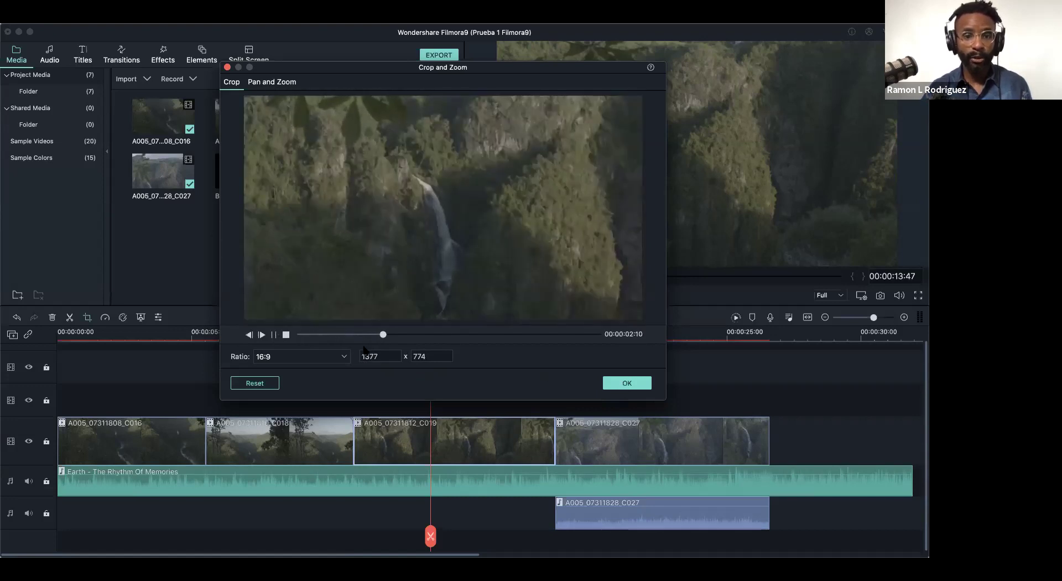
click(286, 335)
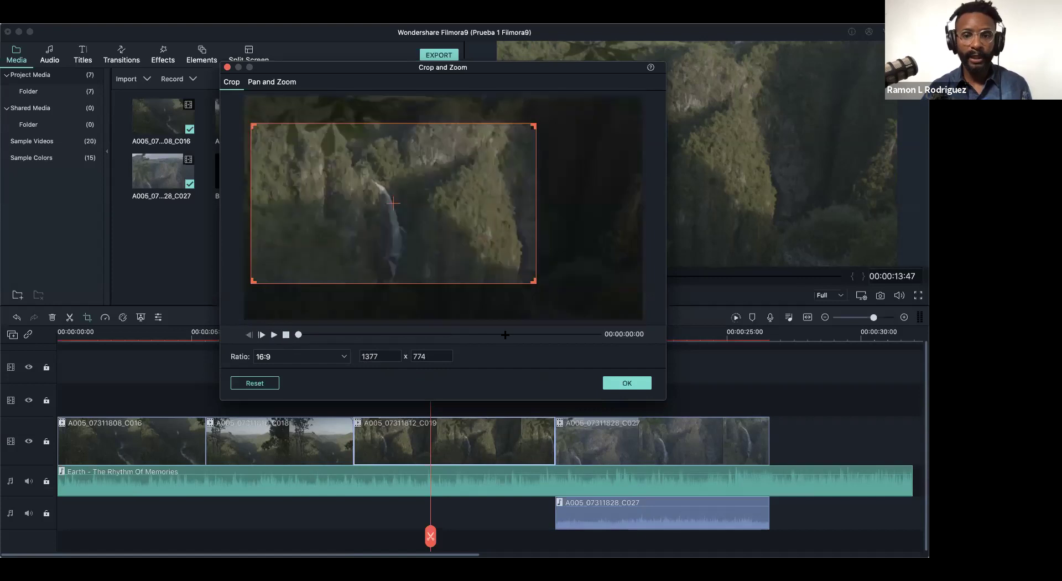
click(630, 382)
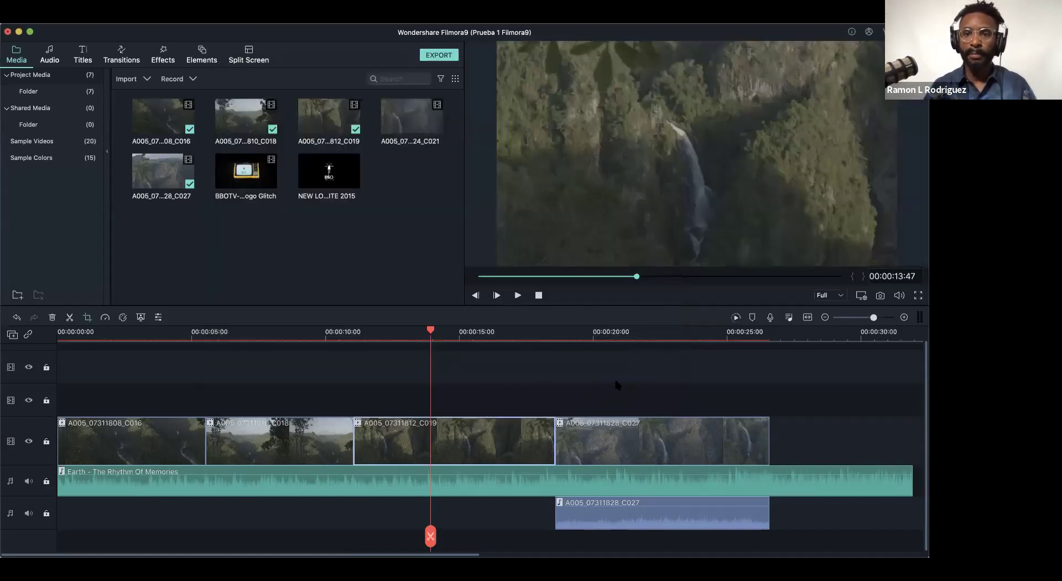
click(402, 332)
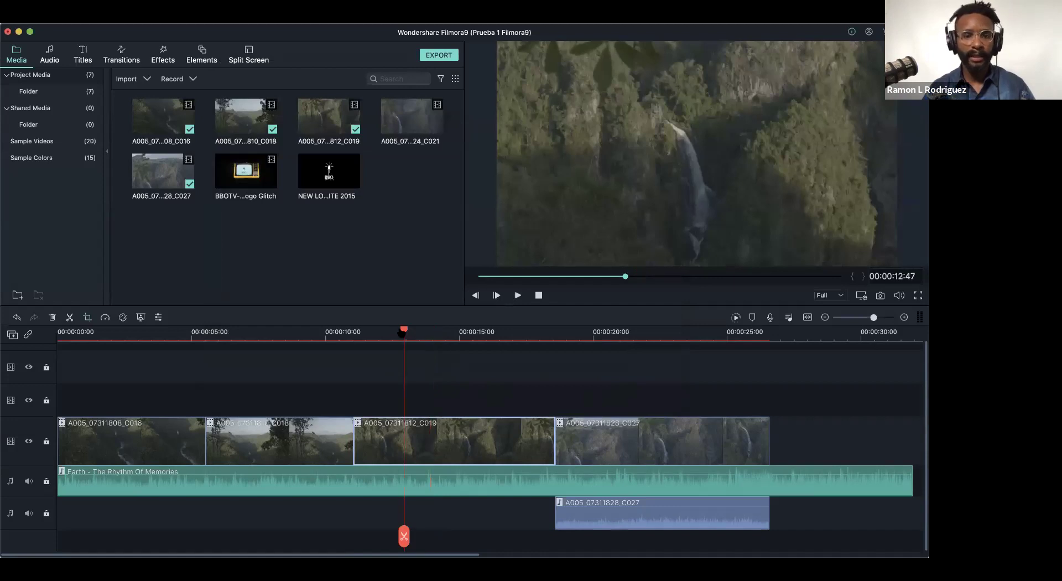
drag(384, 341, 451, 407)
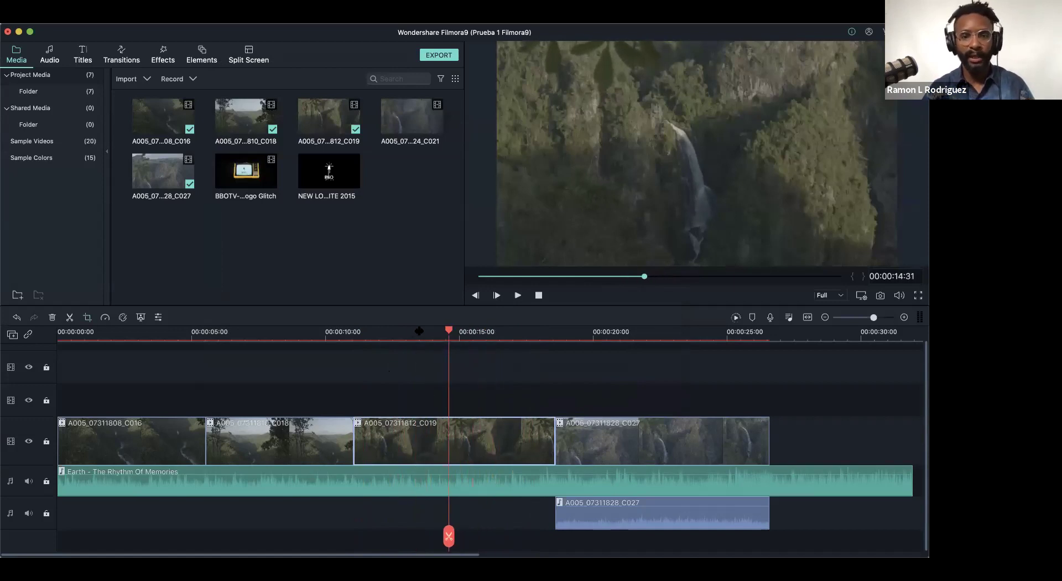
drag(447, 332, 384, 332)
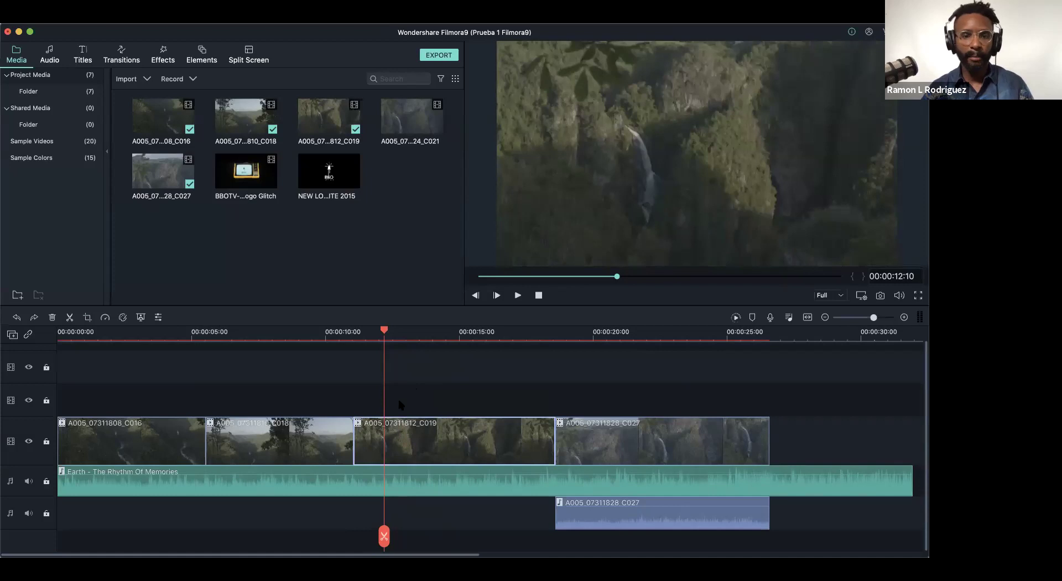
scroll(391, 352, up, 3)
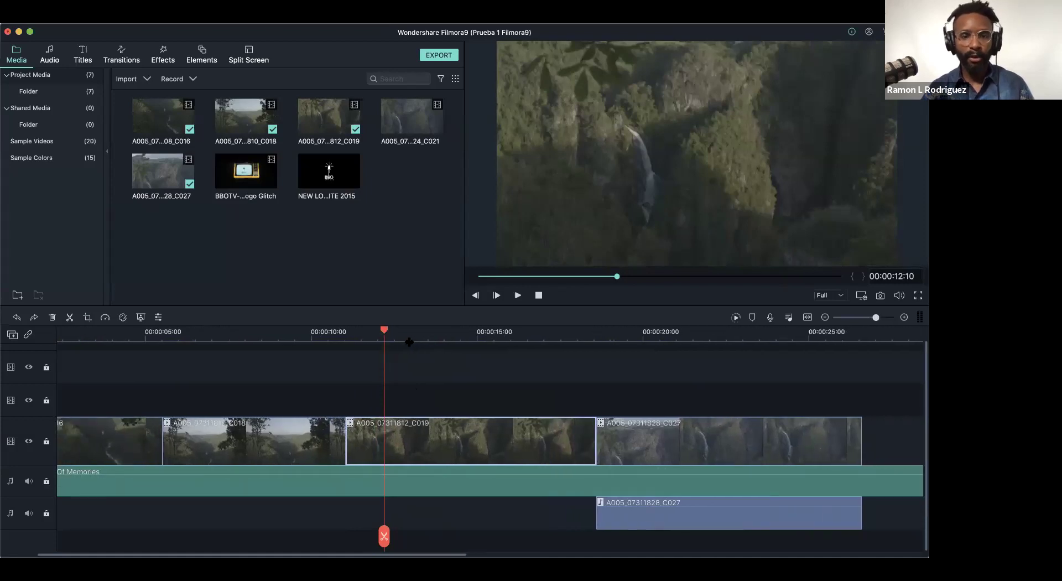
drag(381, 332, 463, 350)
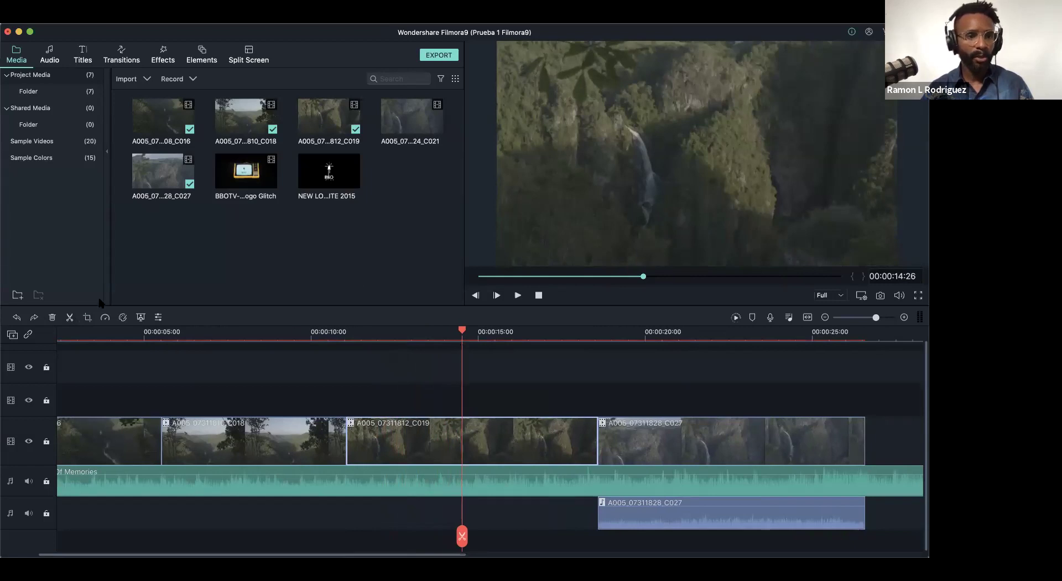
- Split C019 at 14:26 and open the crop settings for its later piece
click(70, 317)
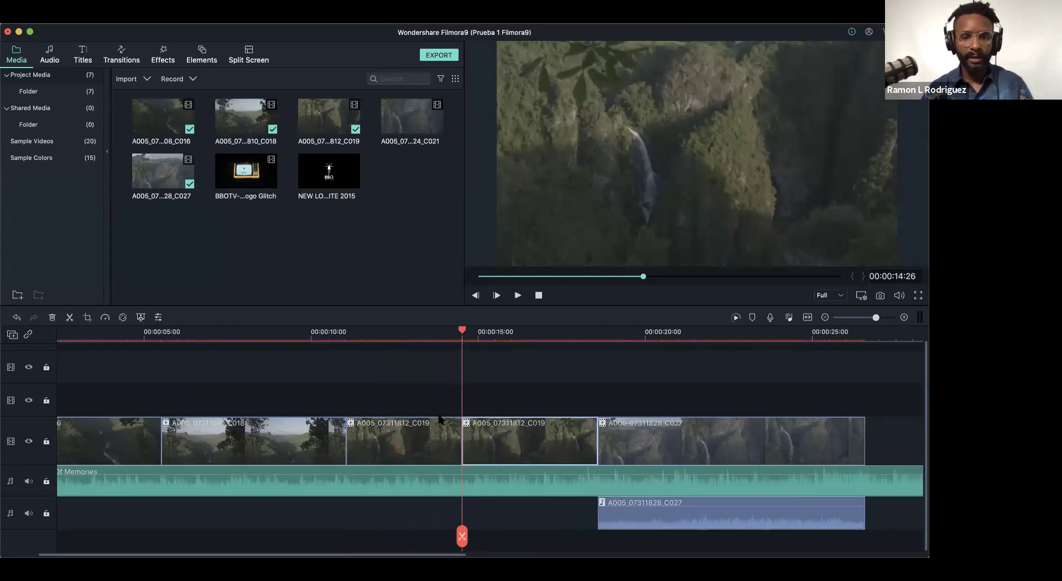
click(517, 433)
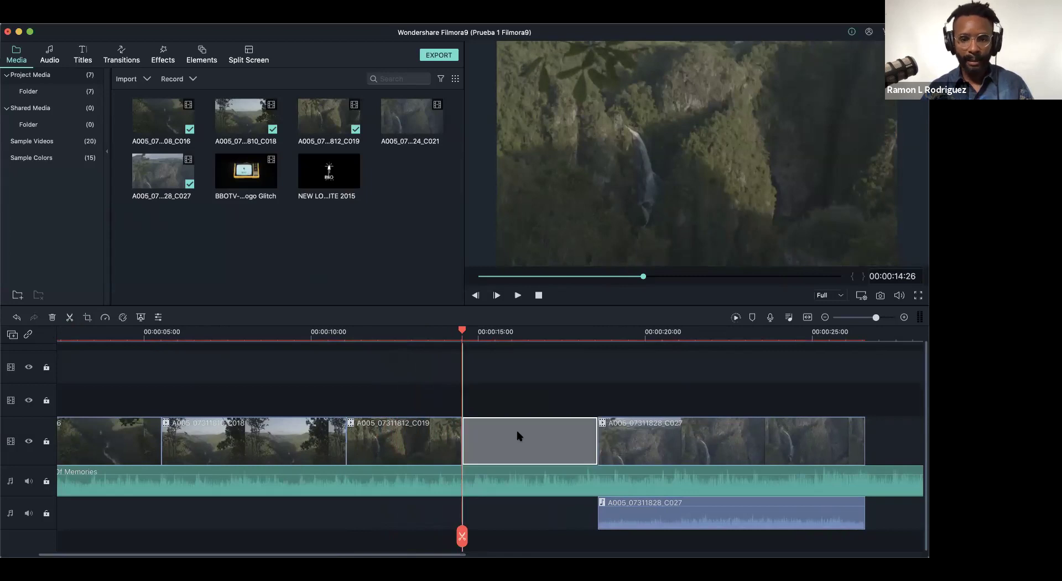
click(86, 318)
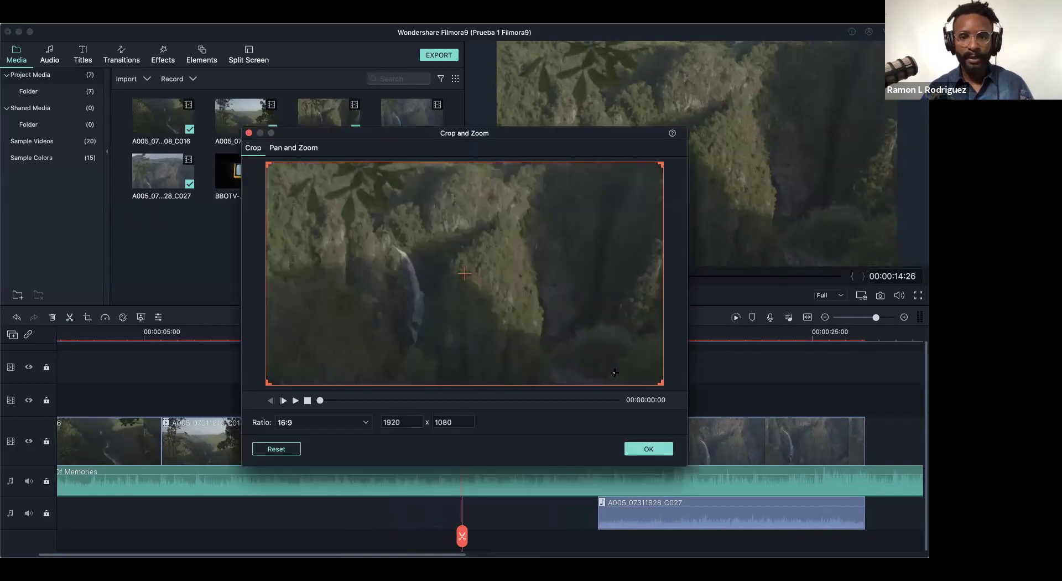
- Resize and position the crop box over the waterfall at 1332 x 749
drag(660, 381, 555, 329)
drag(490, 303, 497, 323)
drag(563, 349, 568, 356)
drag(511, 318, 498, 315)
drag(554, 355, 540, 346)
drag(446, 305, 446, 315)
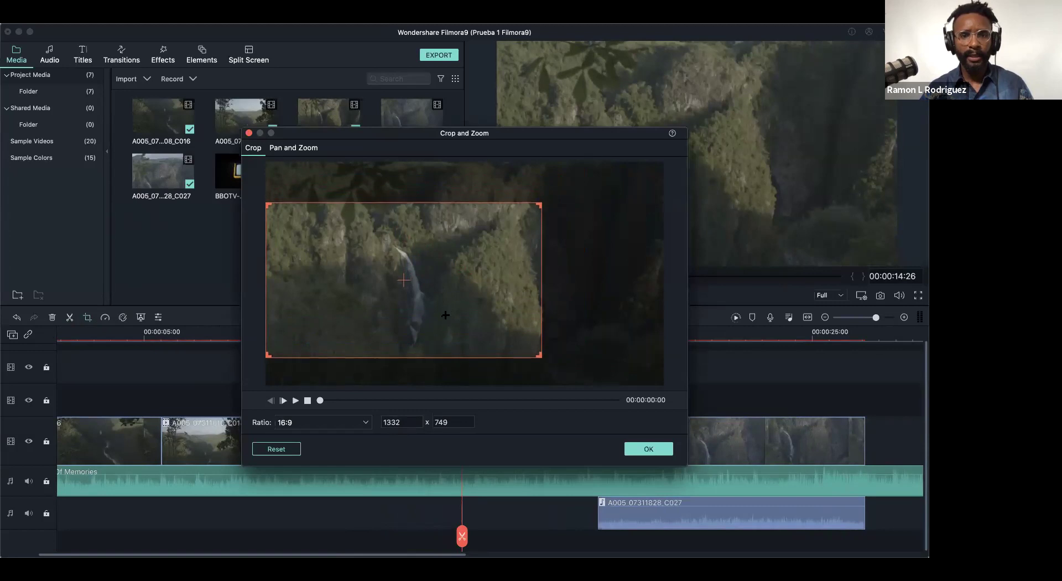
- Preview the cropped clip and apply the crop
click(296, 400)
drag(401, 134, 397, 80)
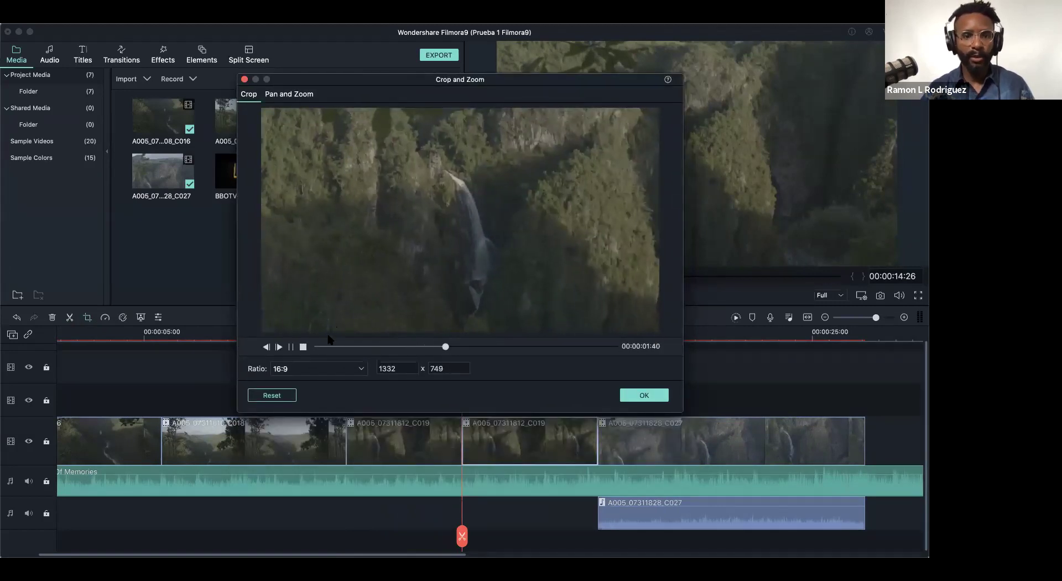
click(303, 347)
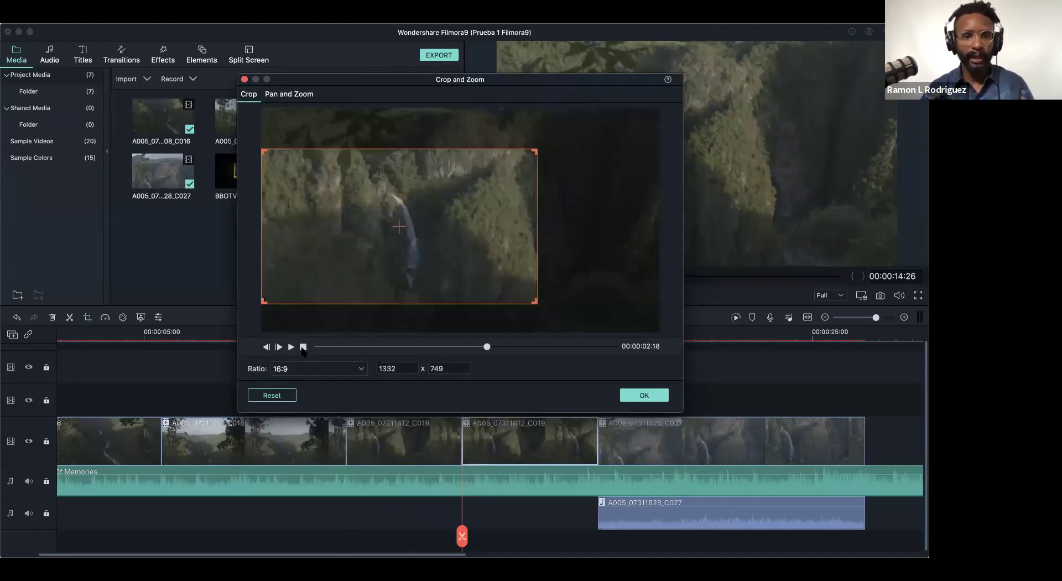
click(642, 395)
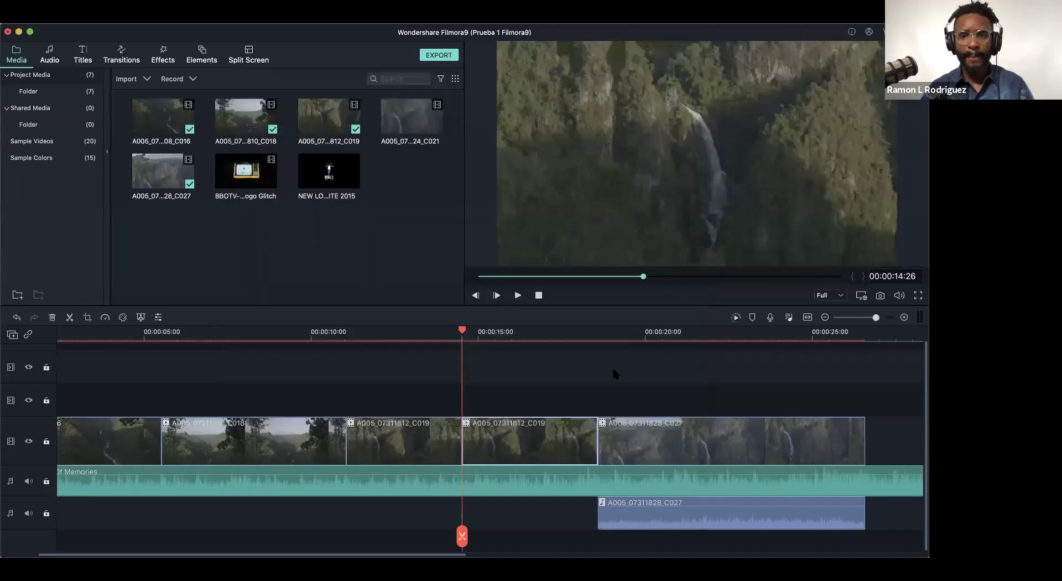
- Review the C019 cut by playing the timeline back, stopping at 13:20
click(402, 335)
click(445, 338)
drag(464, 346, 230, 375)
key(space)
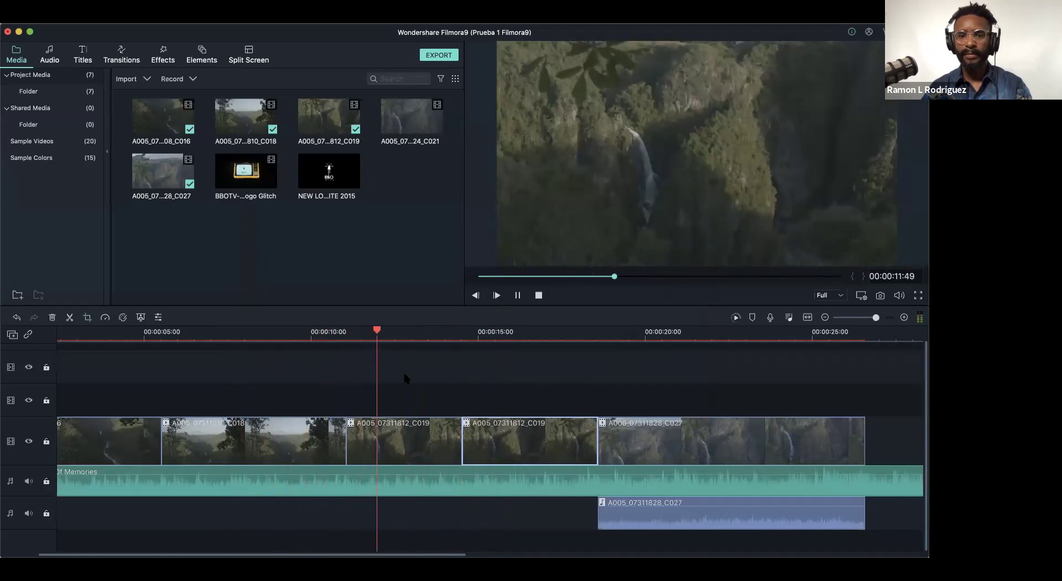
key(space)
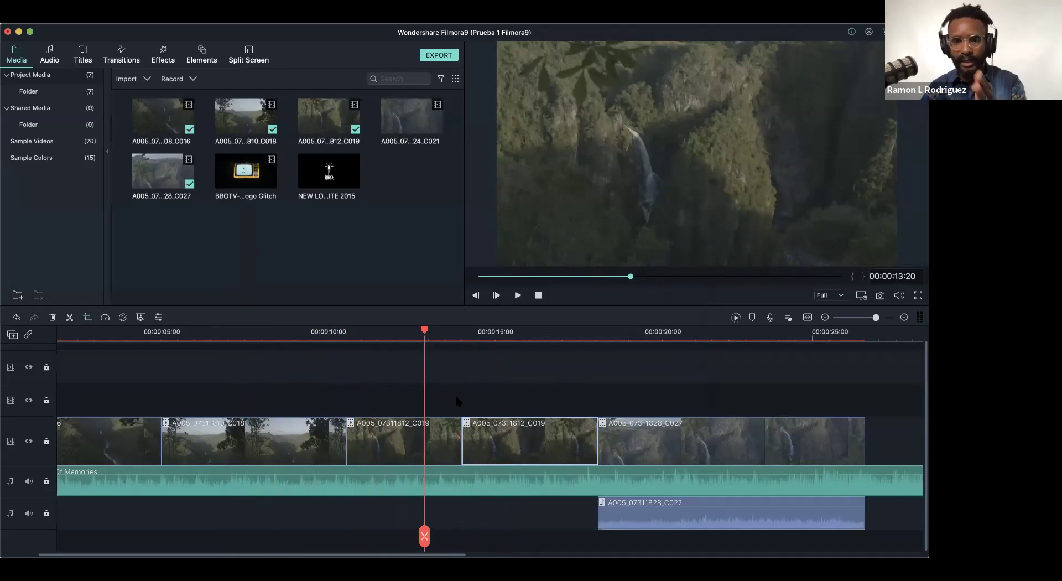
- Move the later C019 piece with C027, align C027's audio, and replay from about 10 seconds
drag(524, 395, 629, 460)
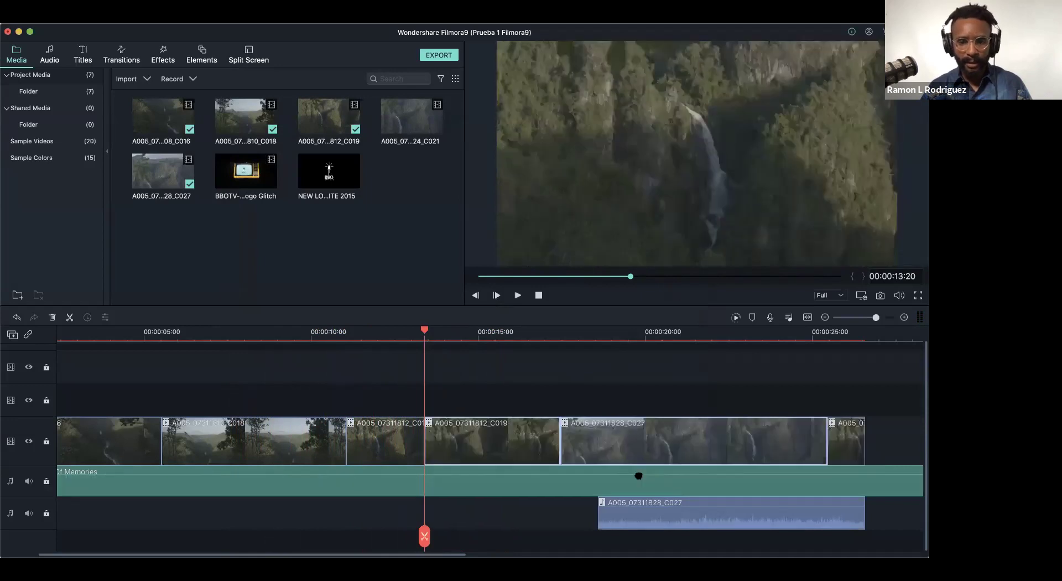
drag(686, 521, 648, 523)
click(279, 332)
key(space)
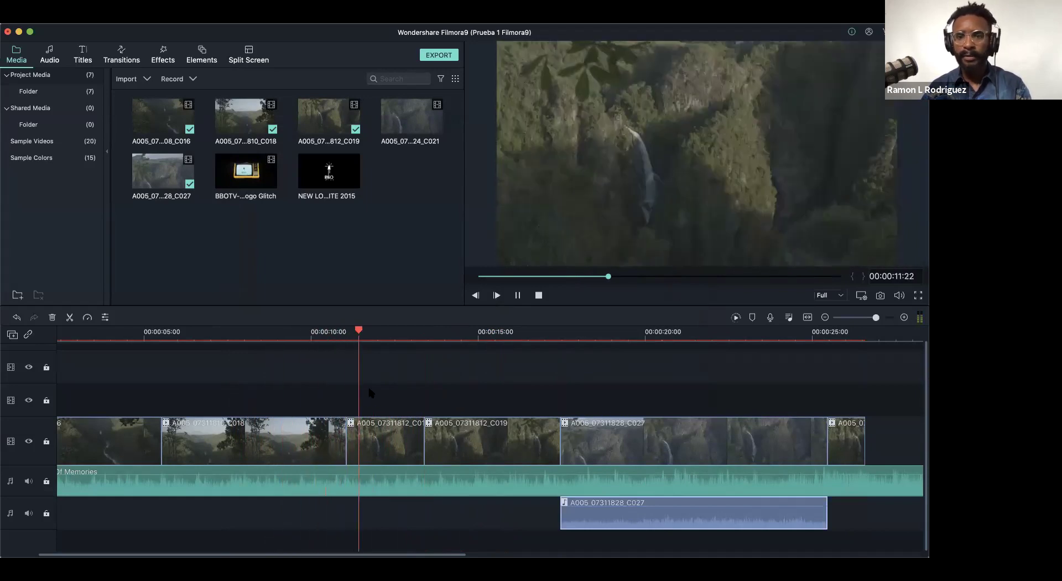
key(space)
- Replay from about 12:11 and shift the C019 piece slightly later
click(419, 332)
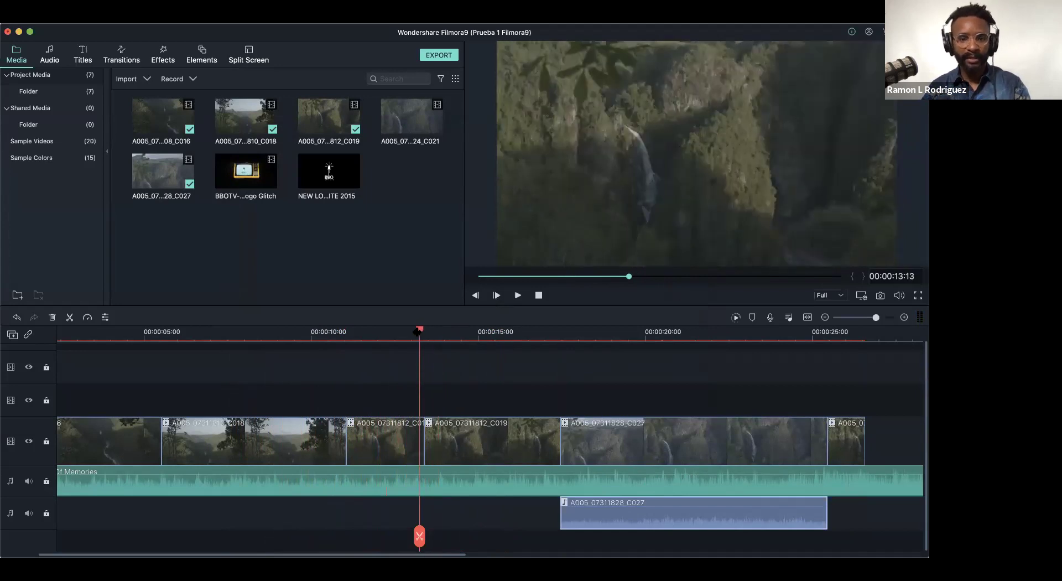
click(426, 332)
click(386, 332)
key(space)
key(space)
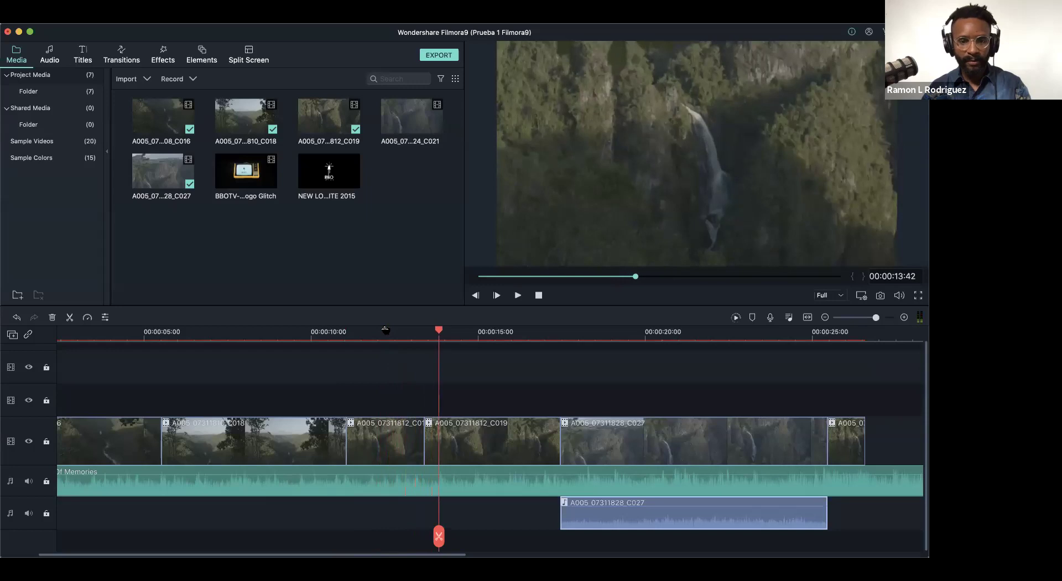
drag(467, 434, 438, 442)
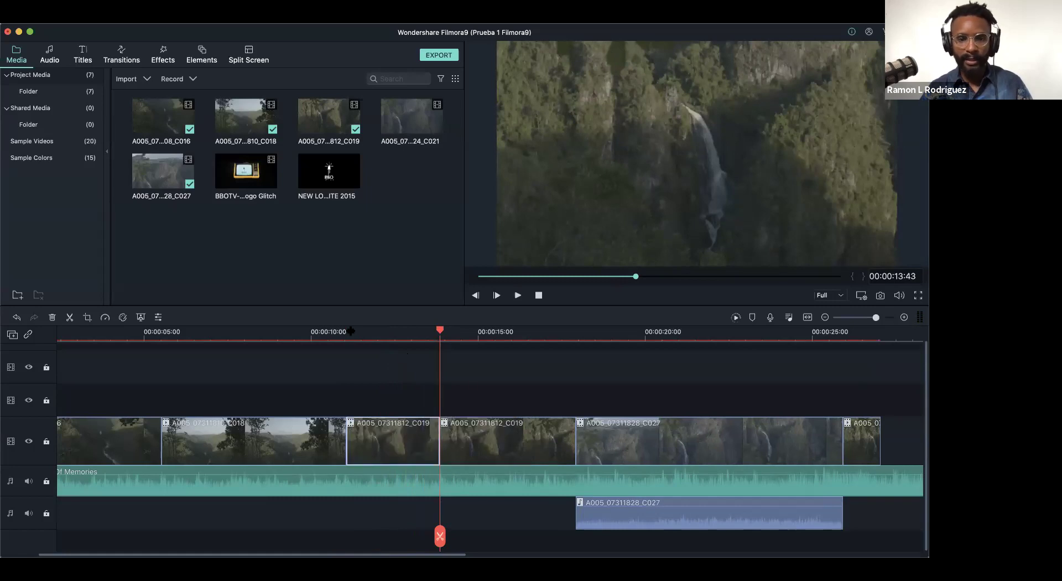
- Replay from 10 seconds to 17:02 and move C027 left to start there
click(281, 335)
key(space)
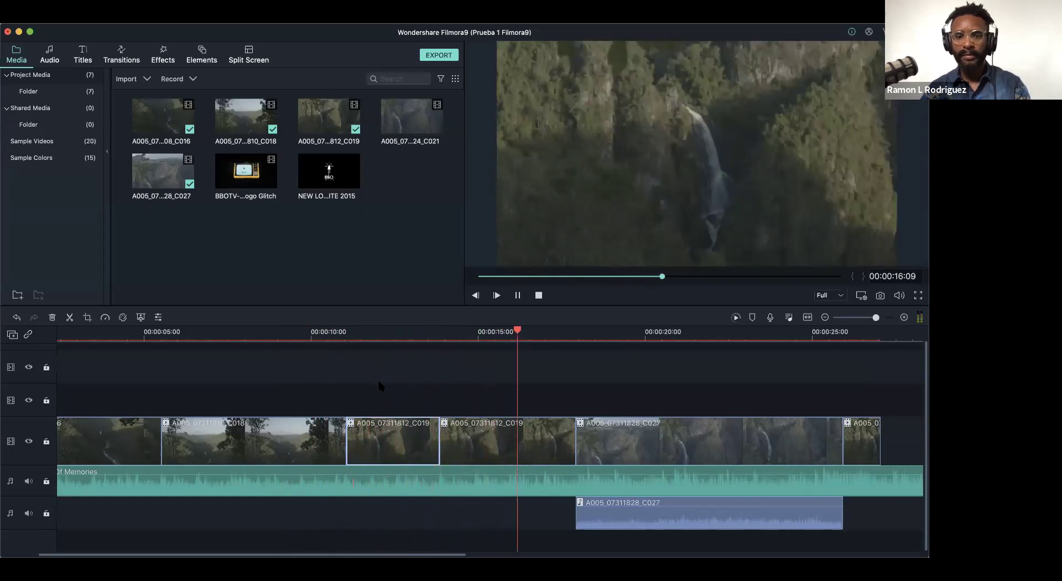
key(space)
drag(675, 443, 647, 443)
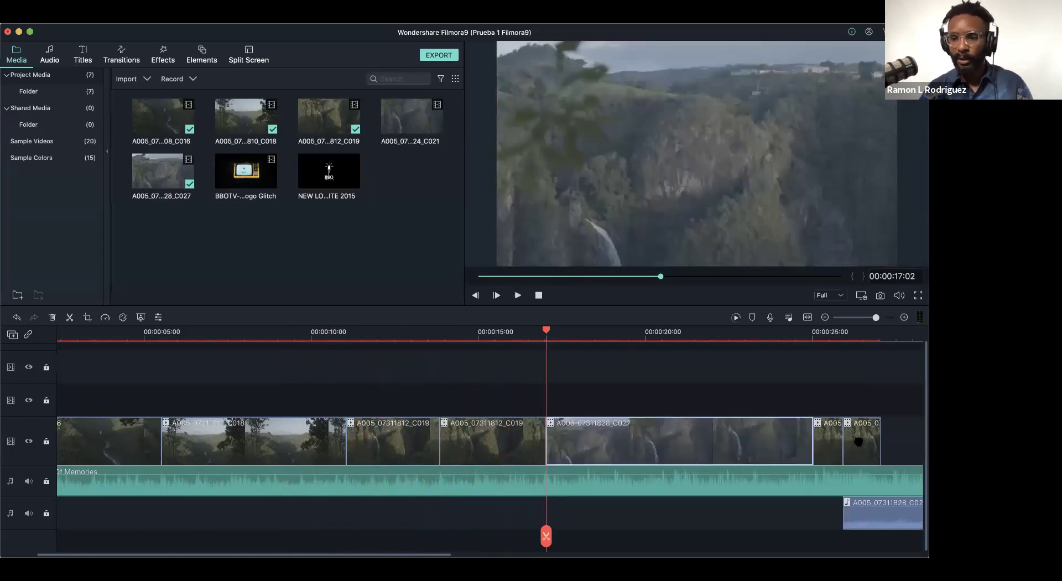
- Delete the two leftover end clips and slide C027's audio left beneath it
click(859, 441)
key(Delete)
click(830, 441)
key(Delete)
drag(841, 524, 613, 527)
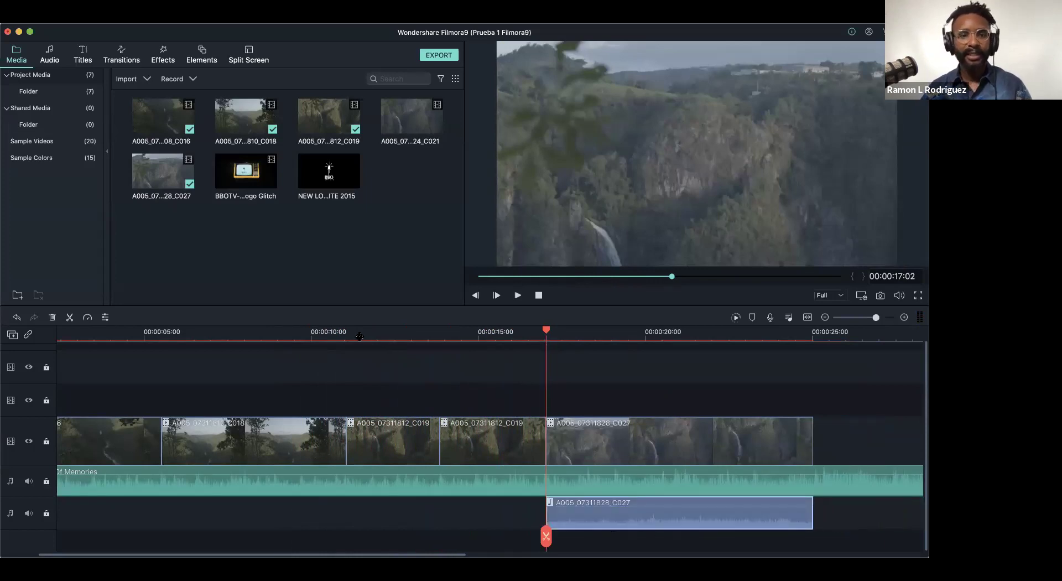
- Zoom the timeline in slightly and check the end of C027 at 23:30
click(359, 335)
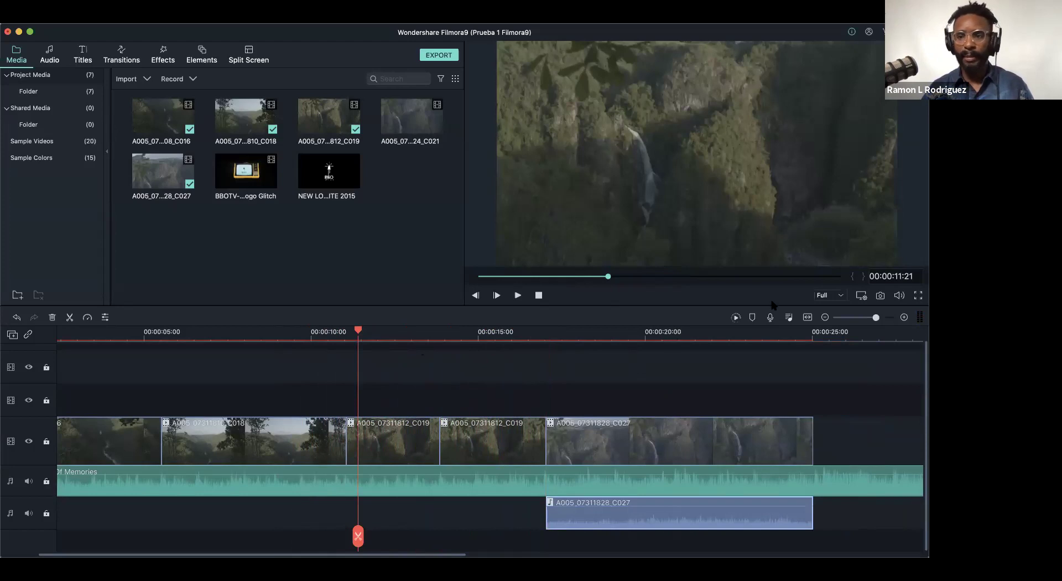
mouse_move(876, 320)
mouse_down()
mouse_move(863, 320)
mouse_move(877, 319)
mouse_up()
click(786, 336)
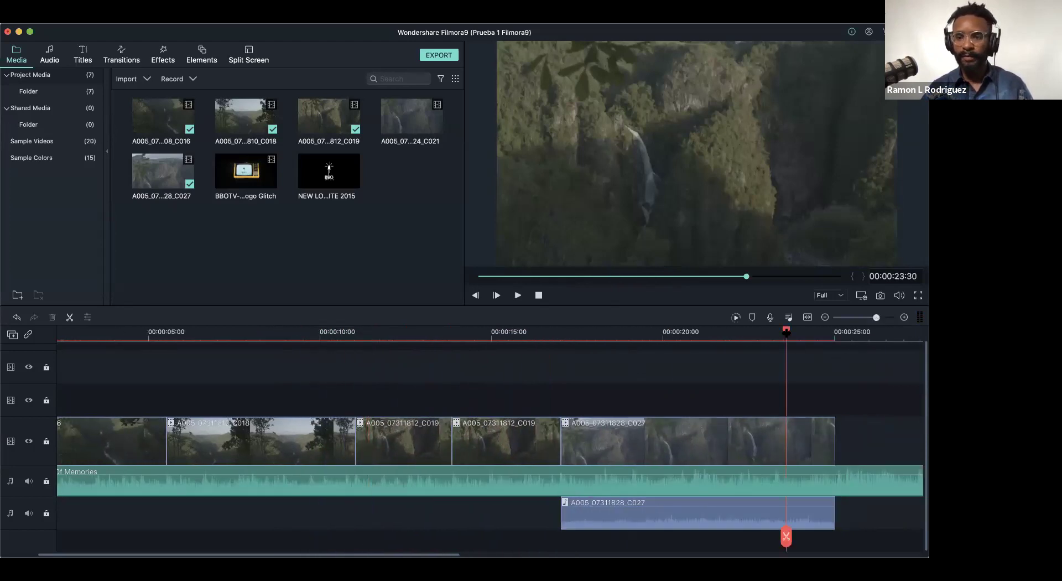
- Open Custom speed for C027 (speed 1.00, 8 s) and move the window aside
click(662, 447)
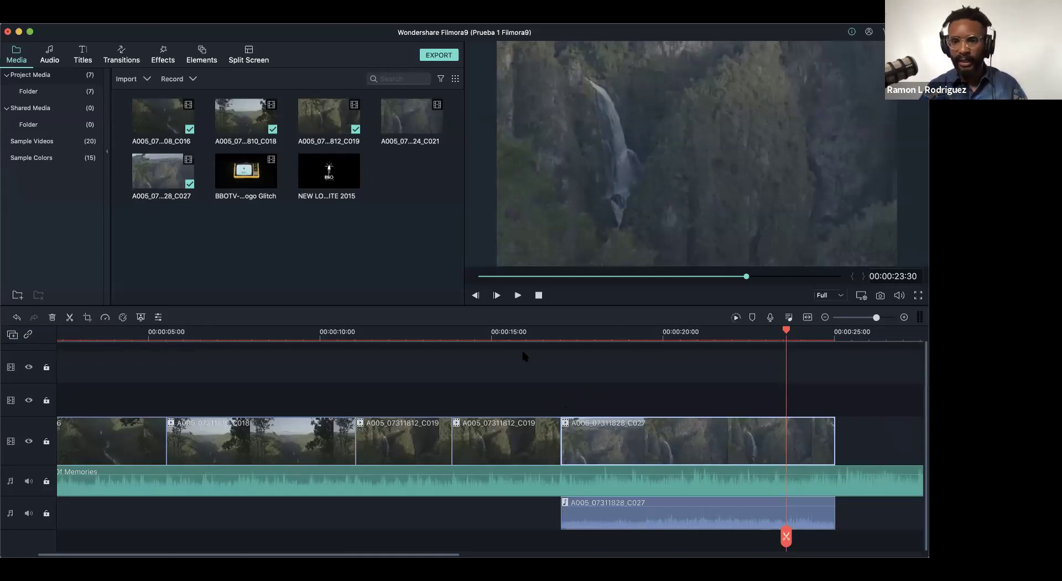
click(105, 318)
mouse_move(138, 344)
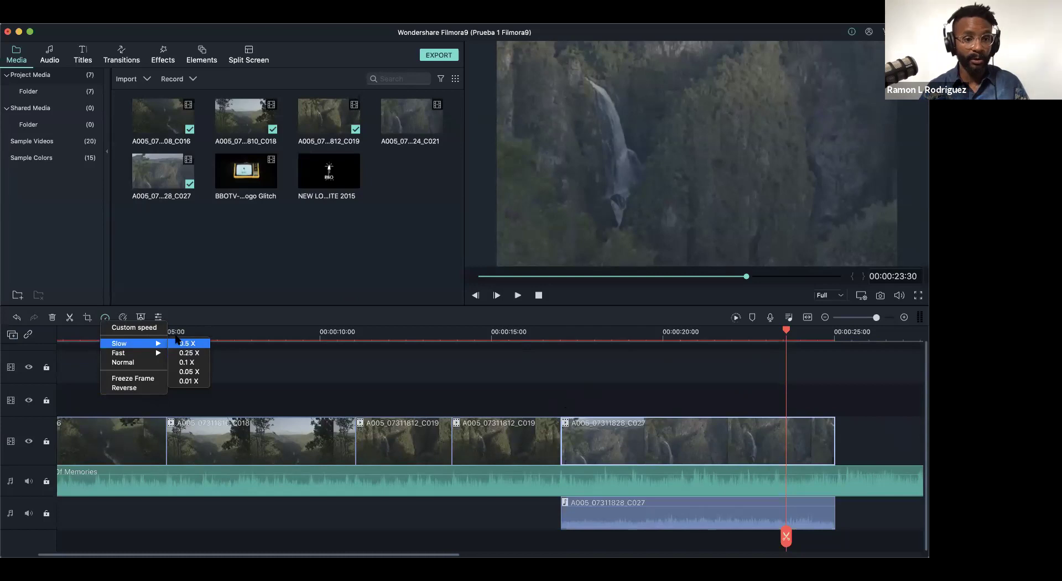
click(149, 328)
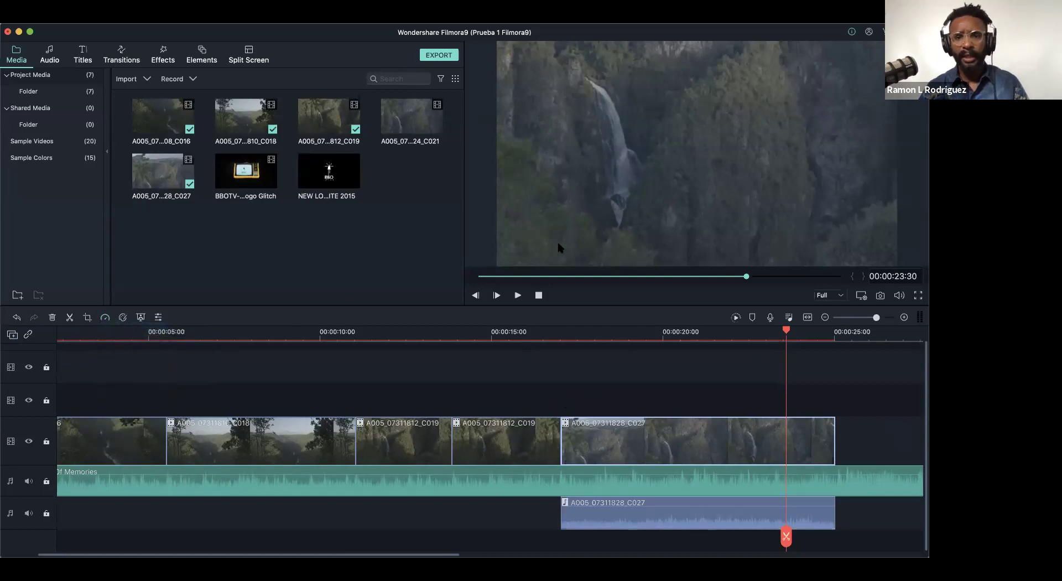
drag(650, 296, 264, 112)
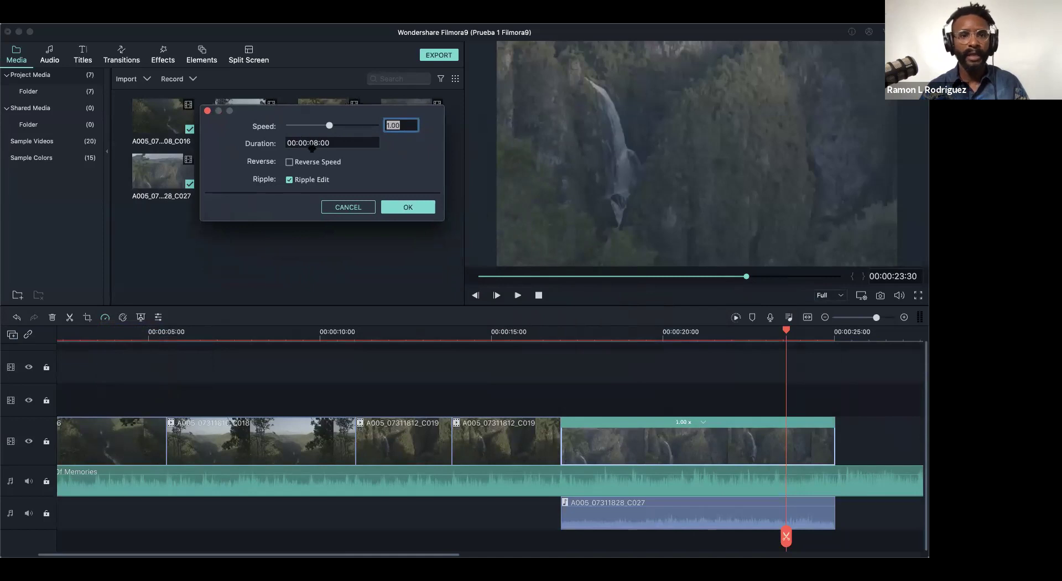
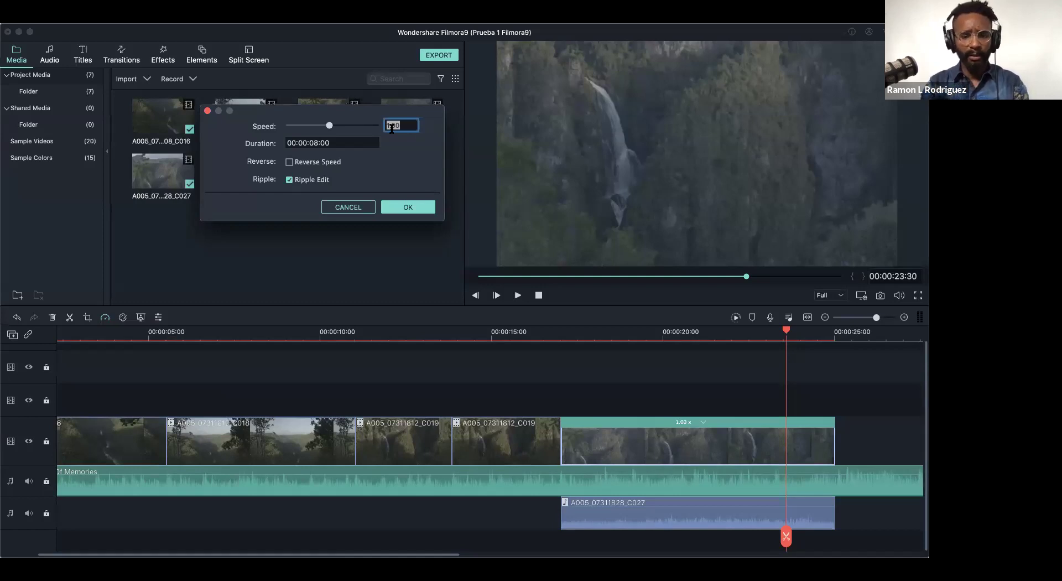
- Apply 50x speed to the last waterfall clip, then undo it so it stays at 1.00x
text(50)
key(Return)
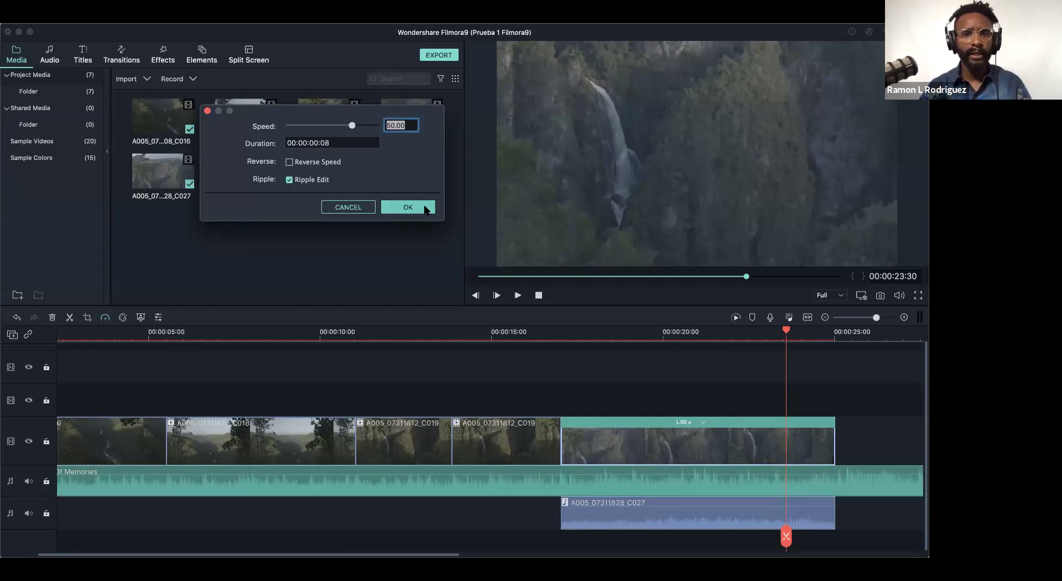
click(425, 208)
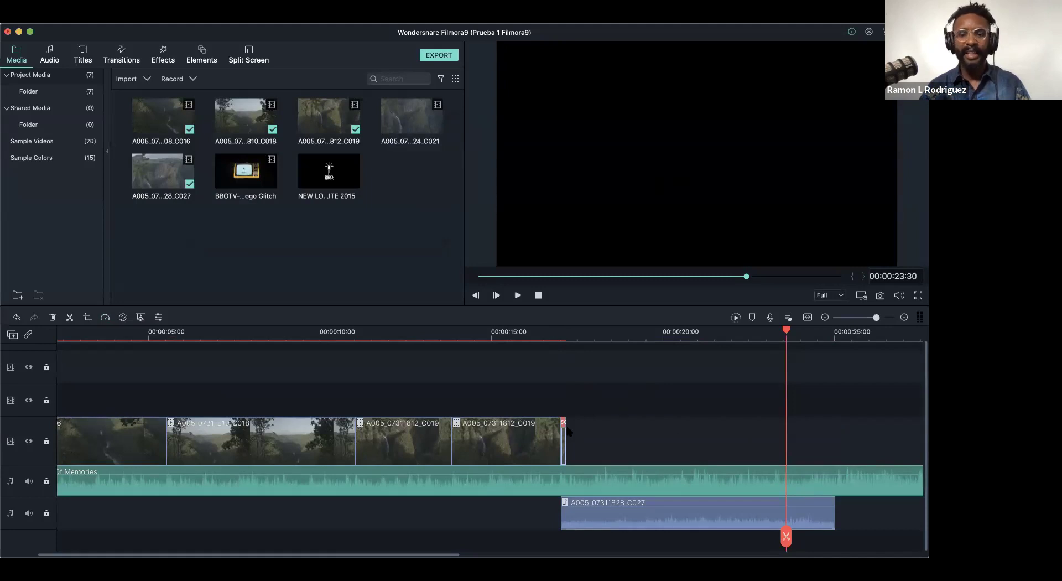
key(super+z)
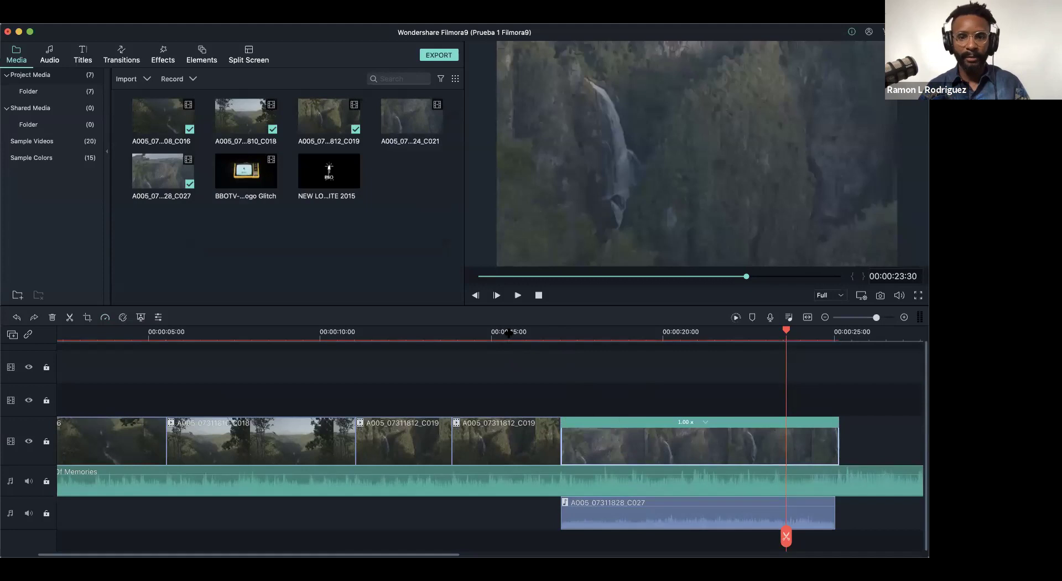
click(517, 332)
- Set the second A005_07311812_C019 clip to a custom speed of 50x
click(511, 446)
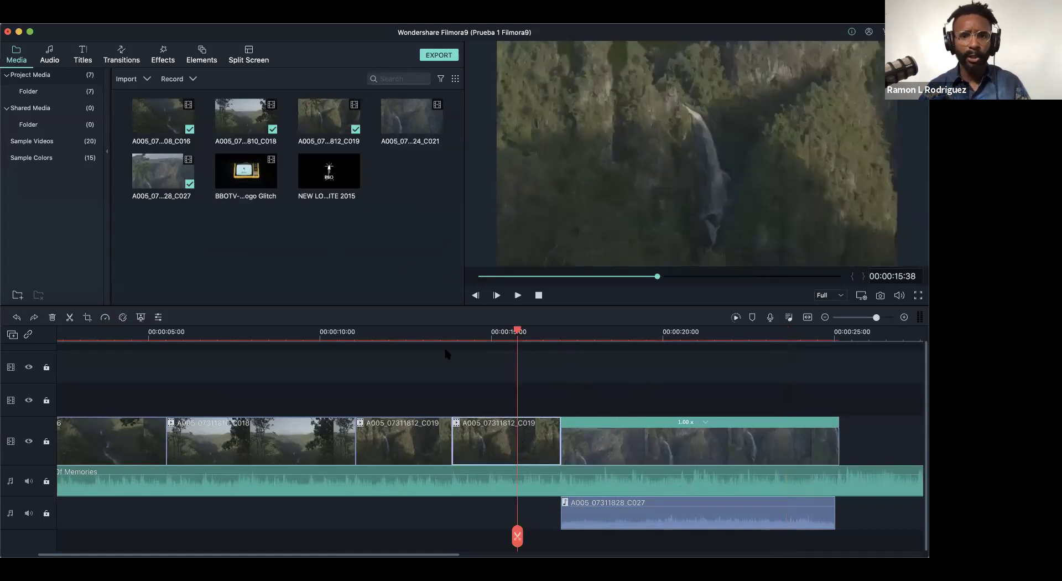
click(105, 317)
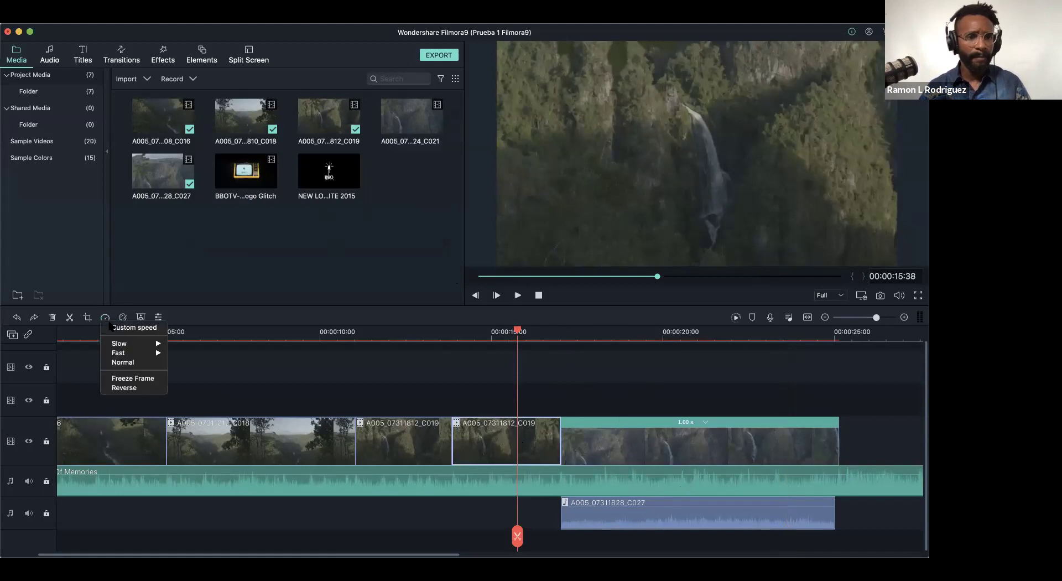
click(124, 329)
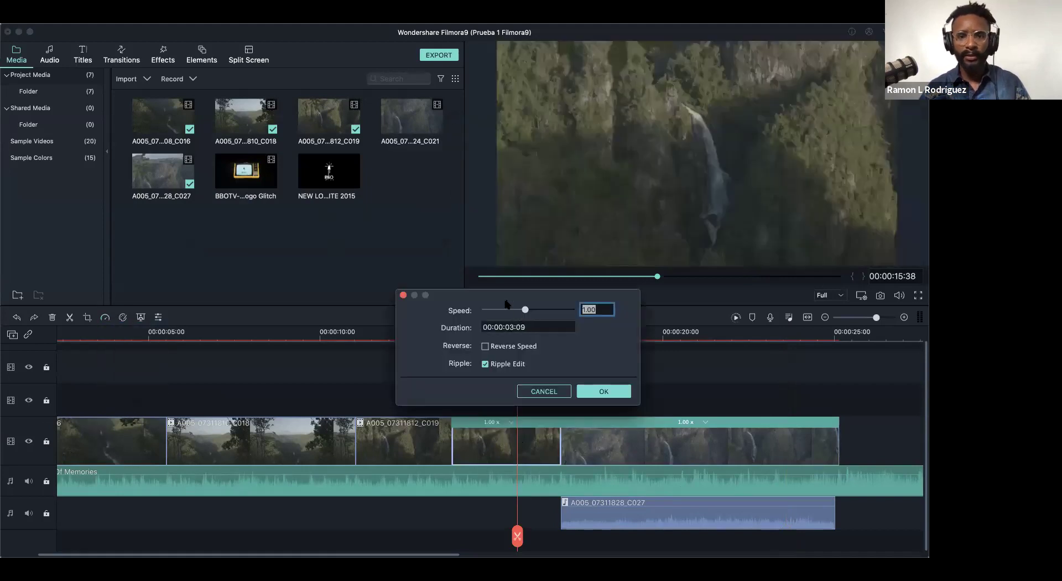
drag(502, 302, 332, 98)
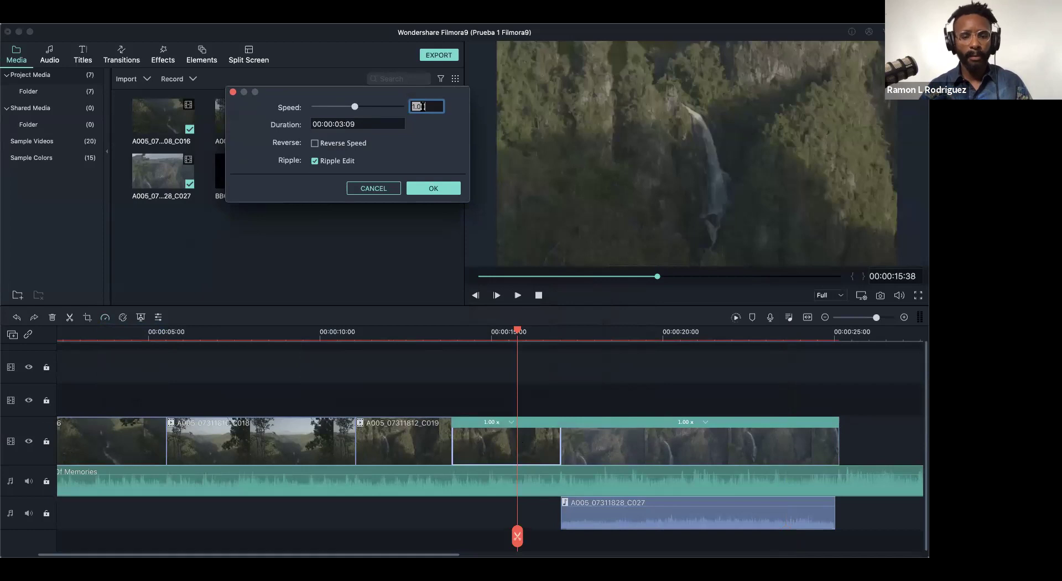
text(60)
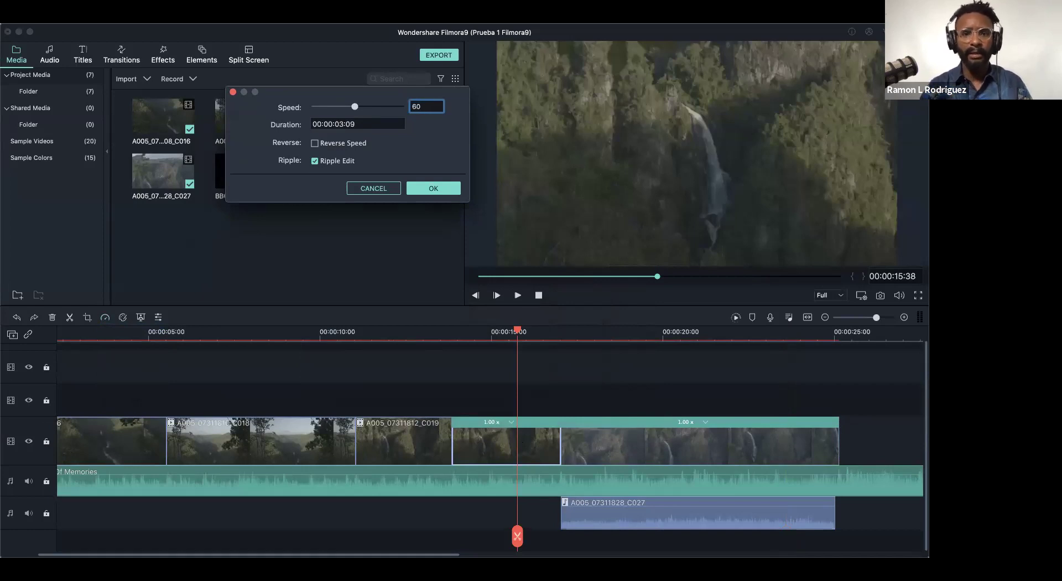
key(BackSpace)
key(BackSpace)
text(50)
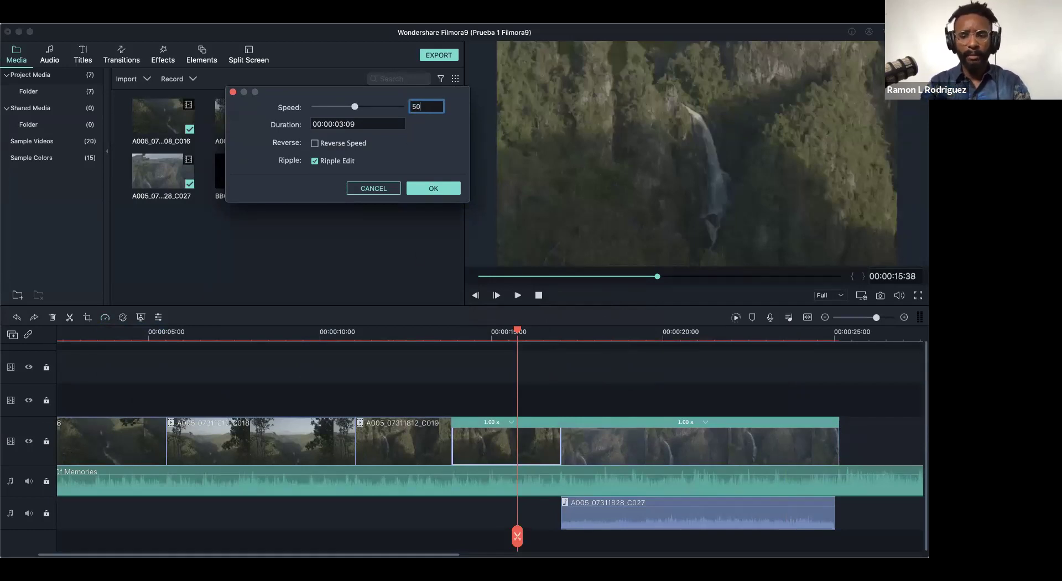
click(433, 188)
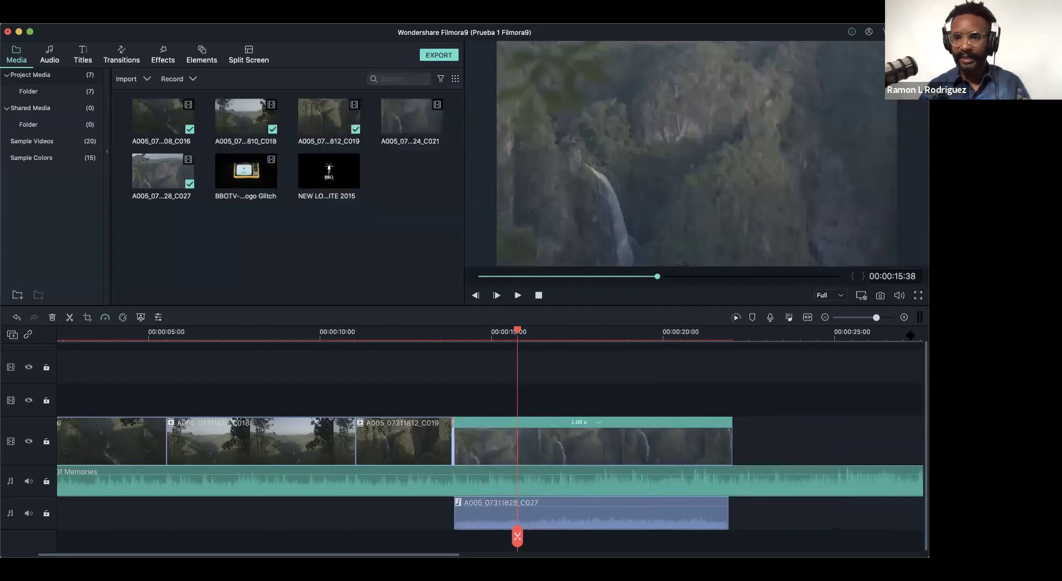
- Zoom in to check the sped-up clip around 00:00:13:46, then undo the speed change
drag(877, 317, 887, 317)
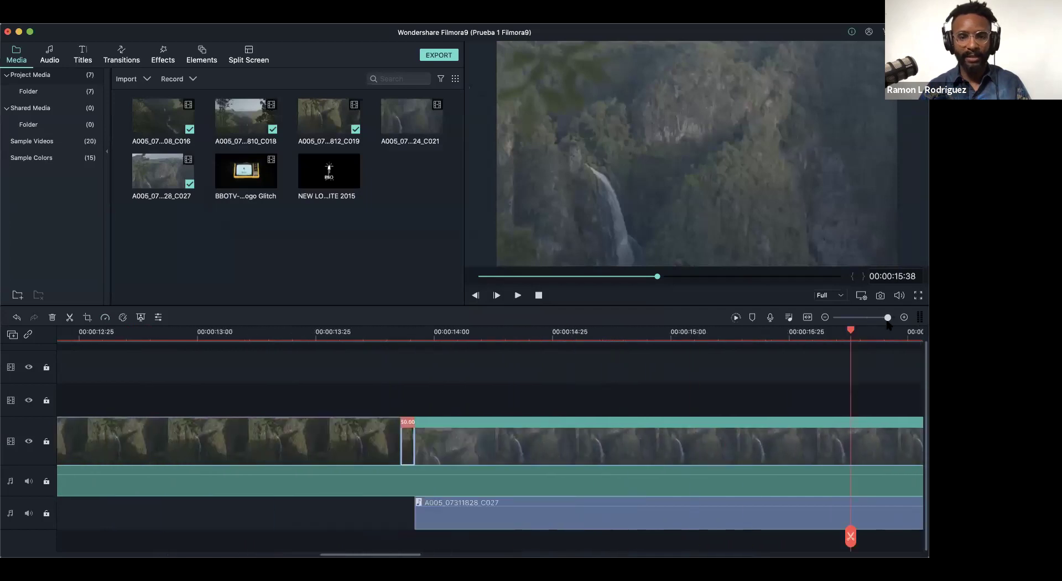
click(398, 330)
click(407, 334)
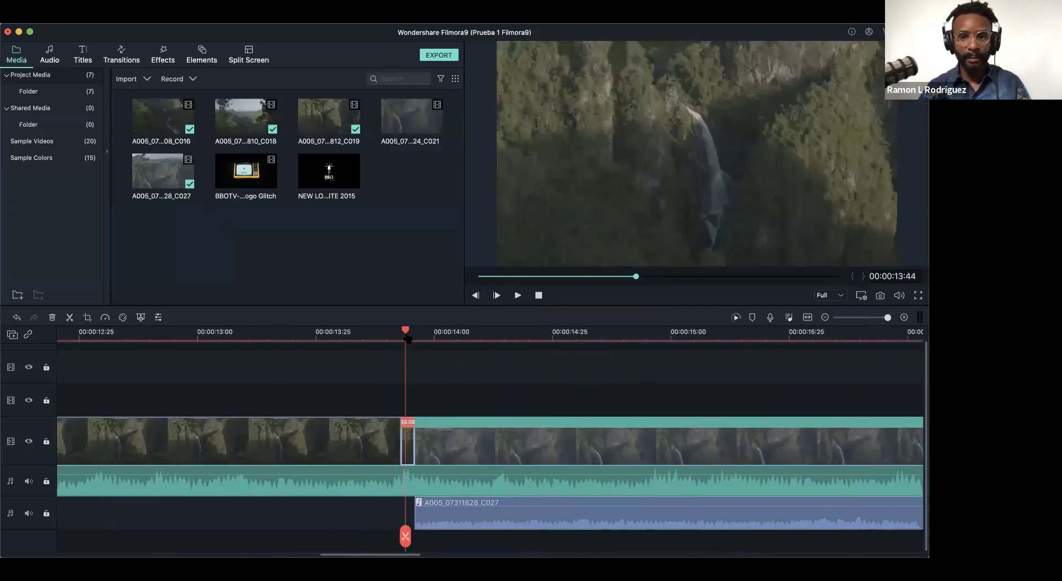
key(Right)
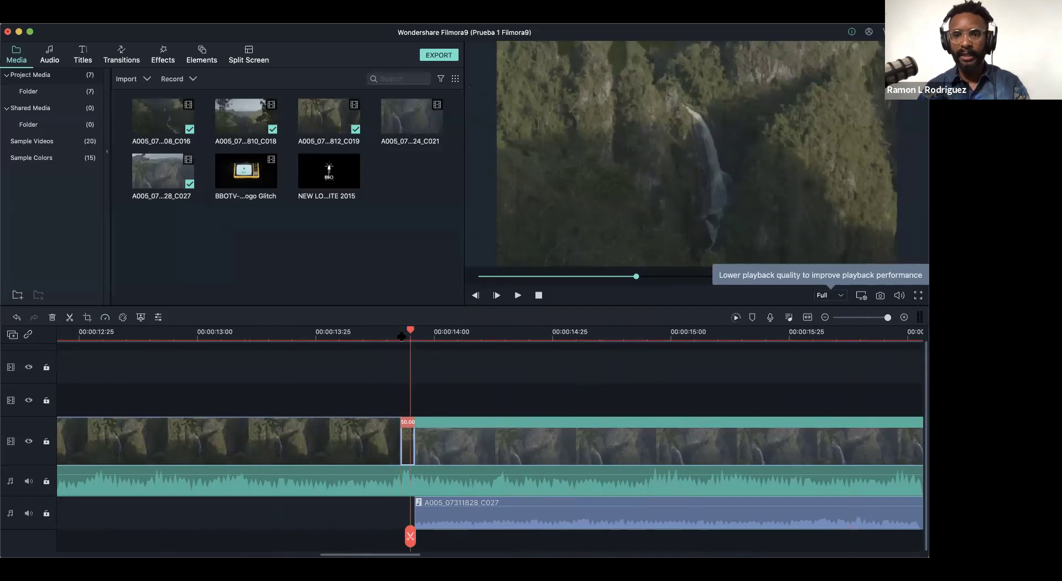
key(Right)
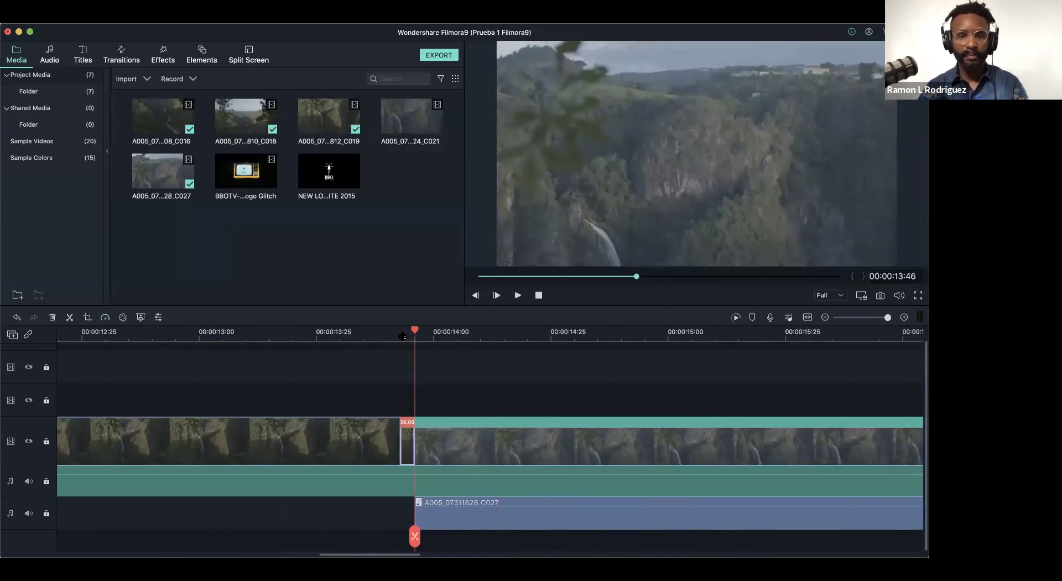
key(super+z)
key(super+z)
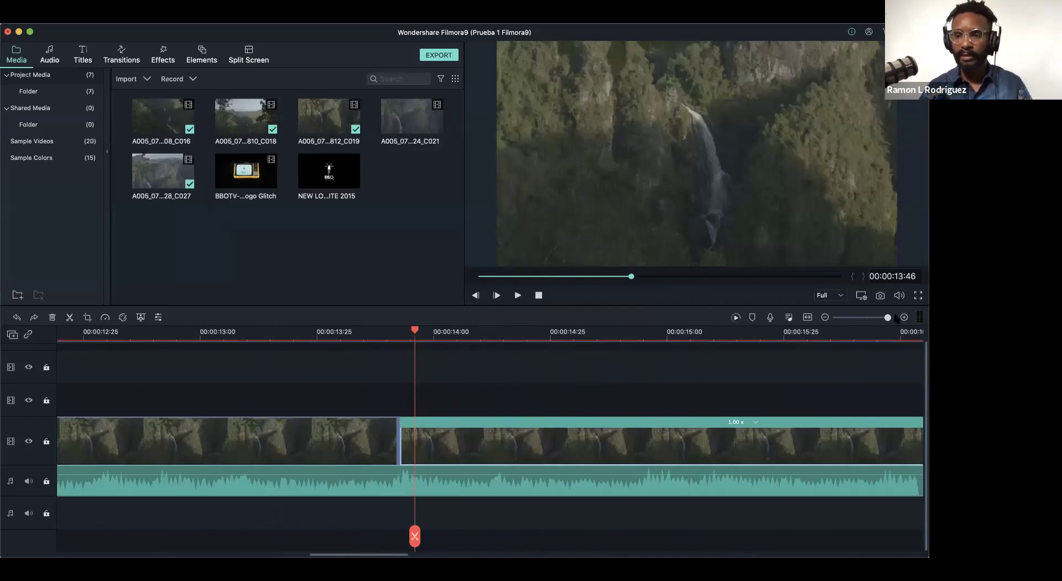
drag(888, 317, 873, 318)
click(567, 423)
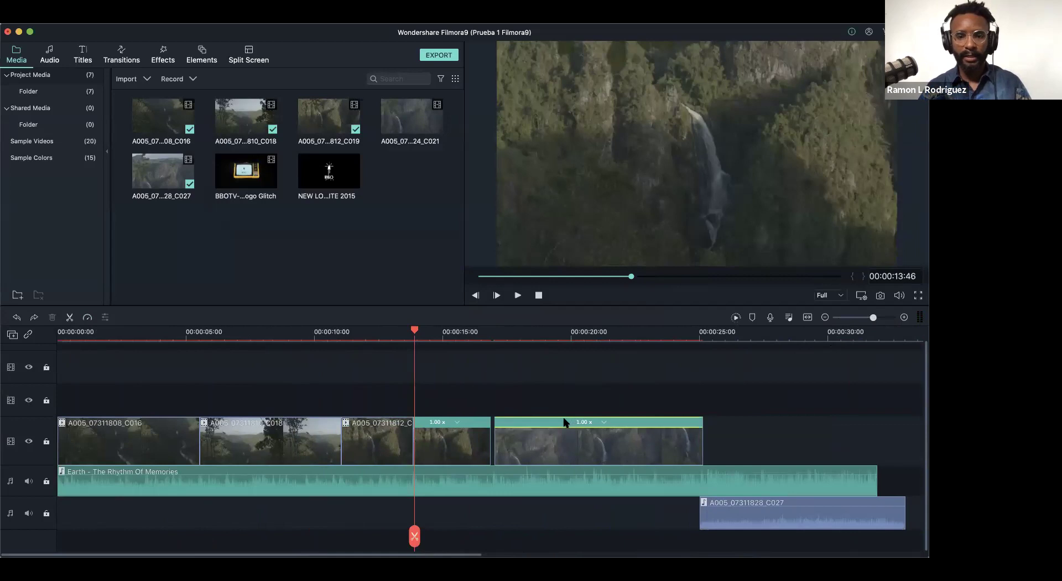
- Butt the last waterfall clip against the previous one and align the C027 audio beneath it
mouse_move(628, 437)
mouse_down()
mouse_move(608, 433)
mouse_move(623, 433)
mouse_up()
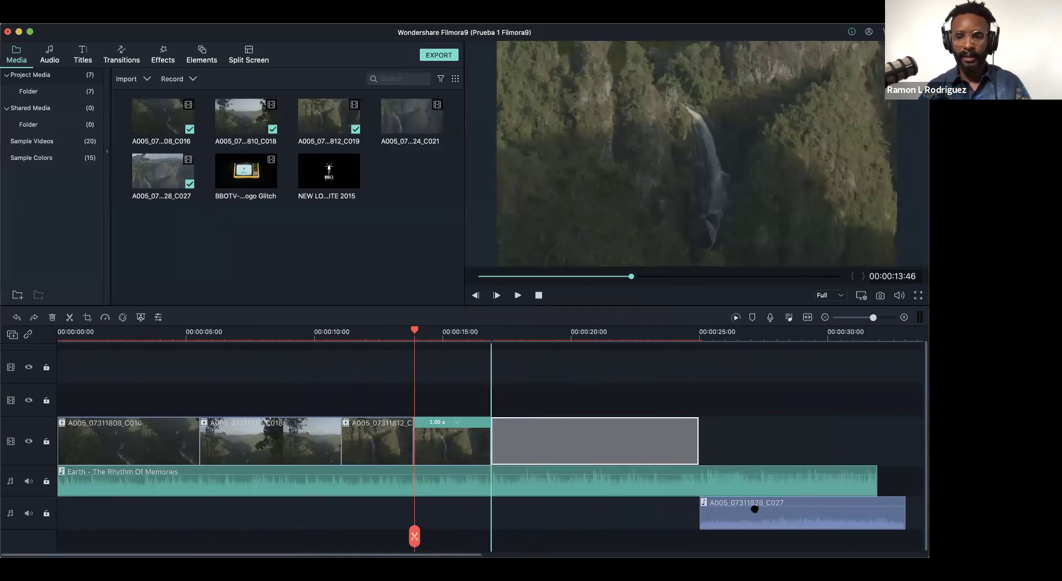
drag(754, 515, 545, 519)
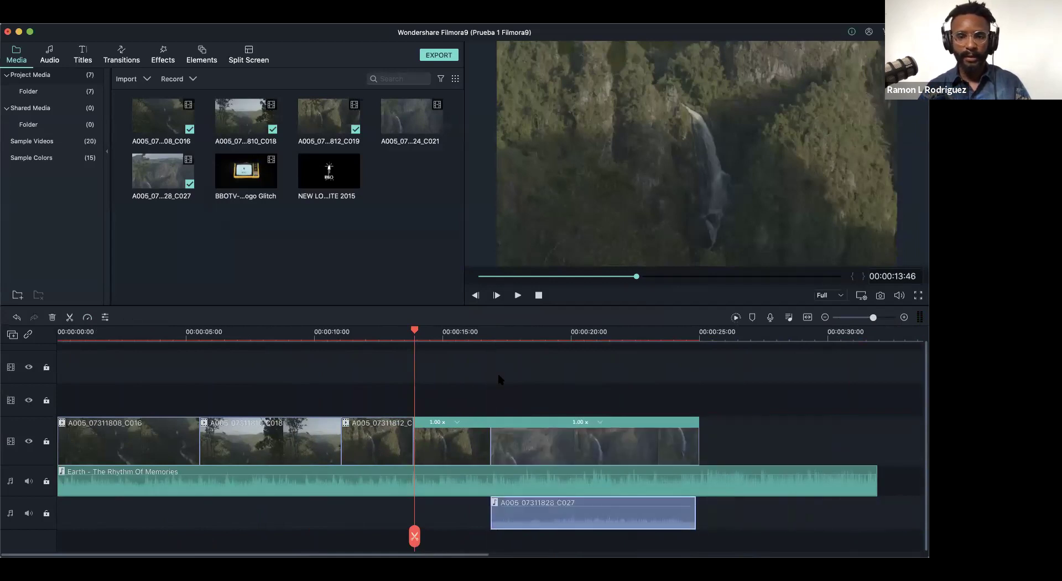
click(392, 331)
- Open Custom Speed for the first A005_07311812_C019 clip and cancel, leaving it at 1.00x
click(396, 446)
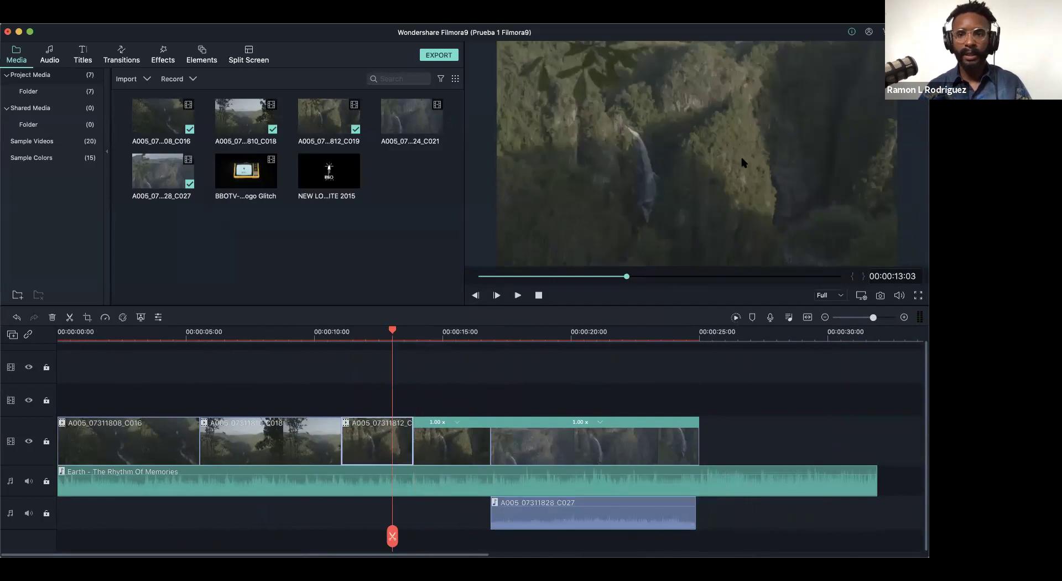
click(105, 317)
click(594, 134)
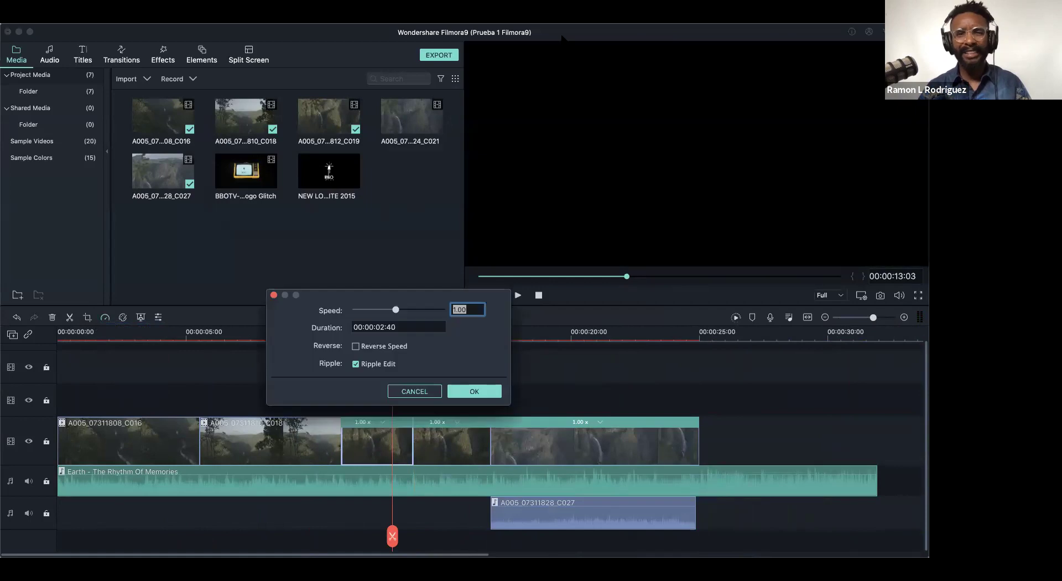
drag(424, 294, 287, 114)
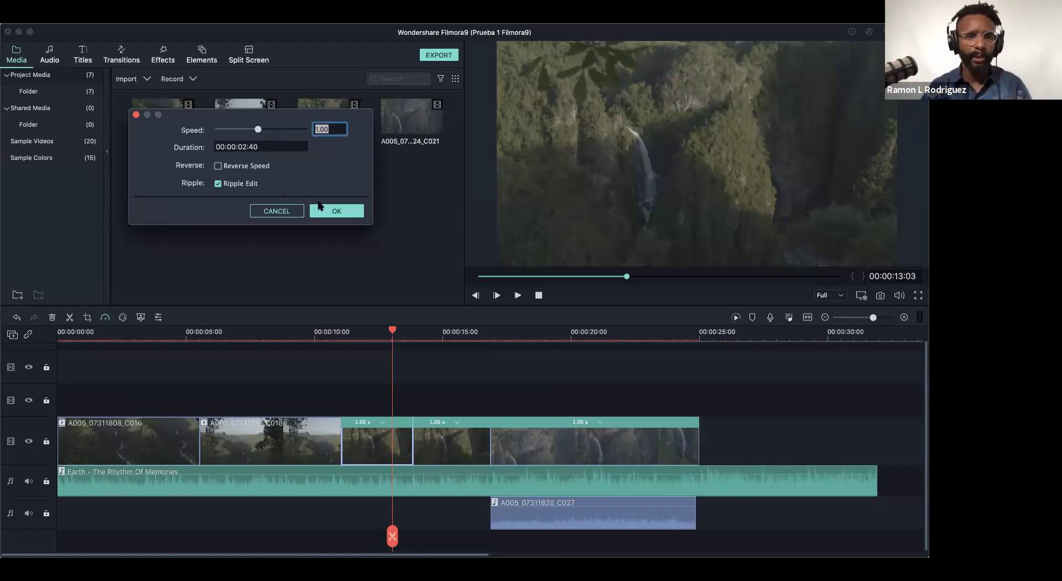
click(279, 211)
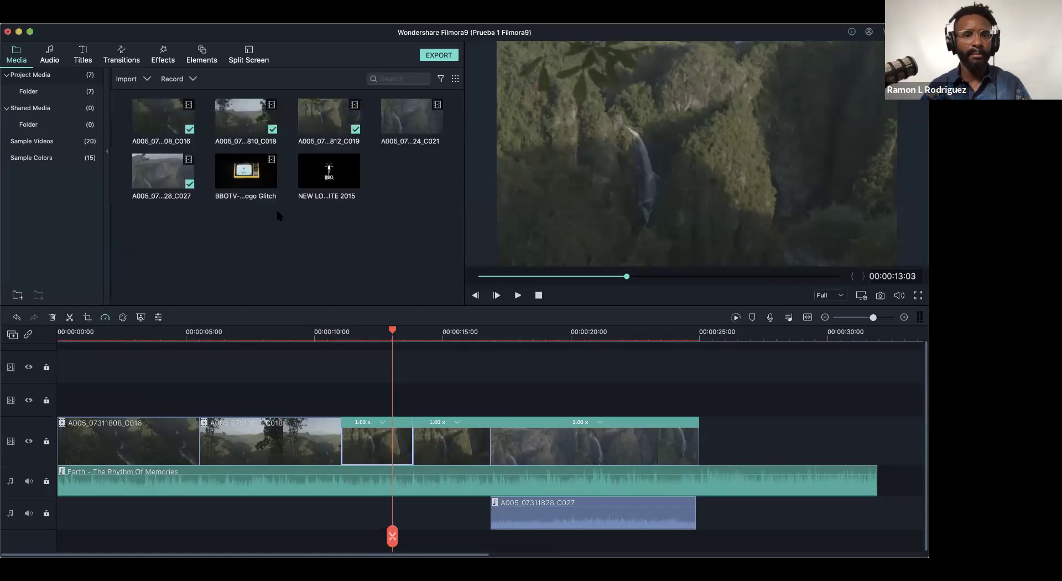
click(105, 317)
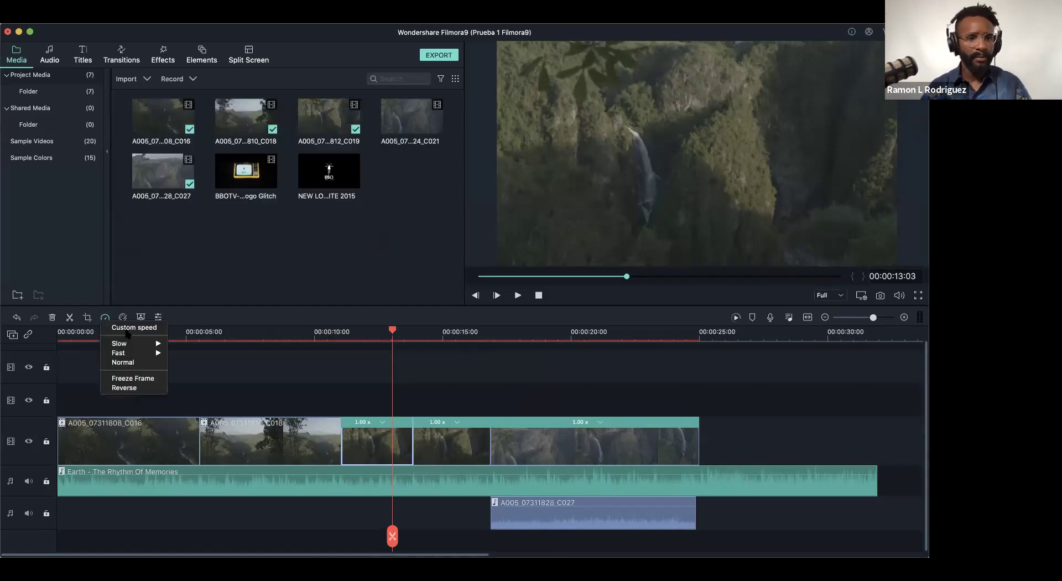
click(134, 328)
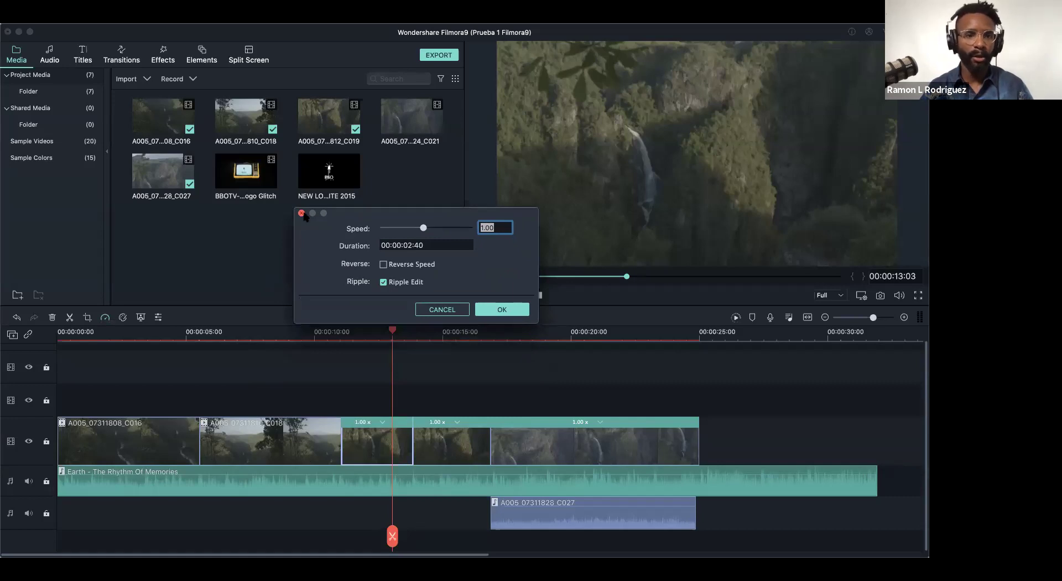
click(303, 217)
click(104, 317)
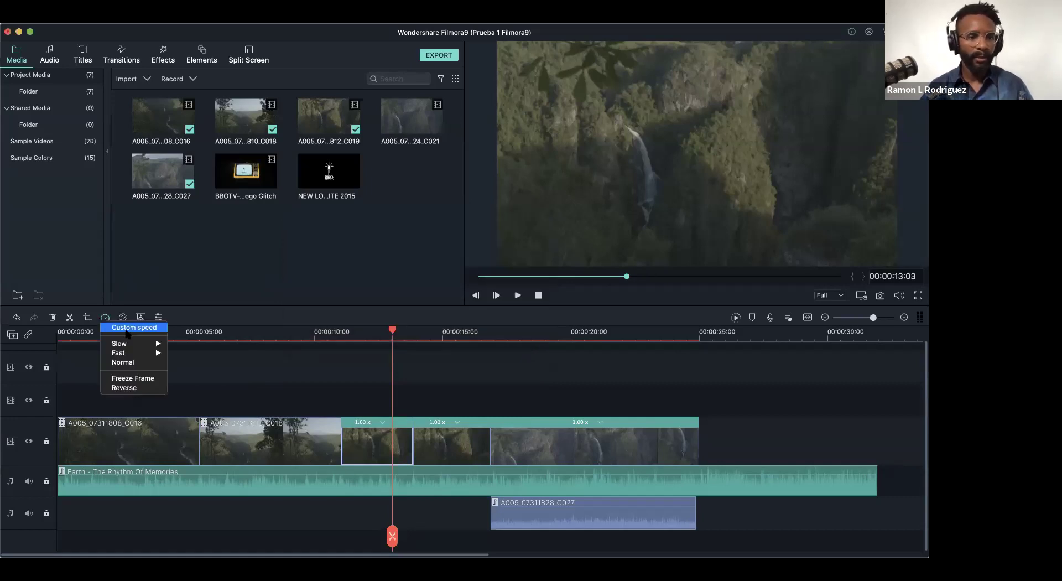
mouse_move(123, 343)
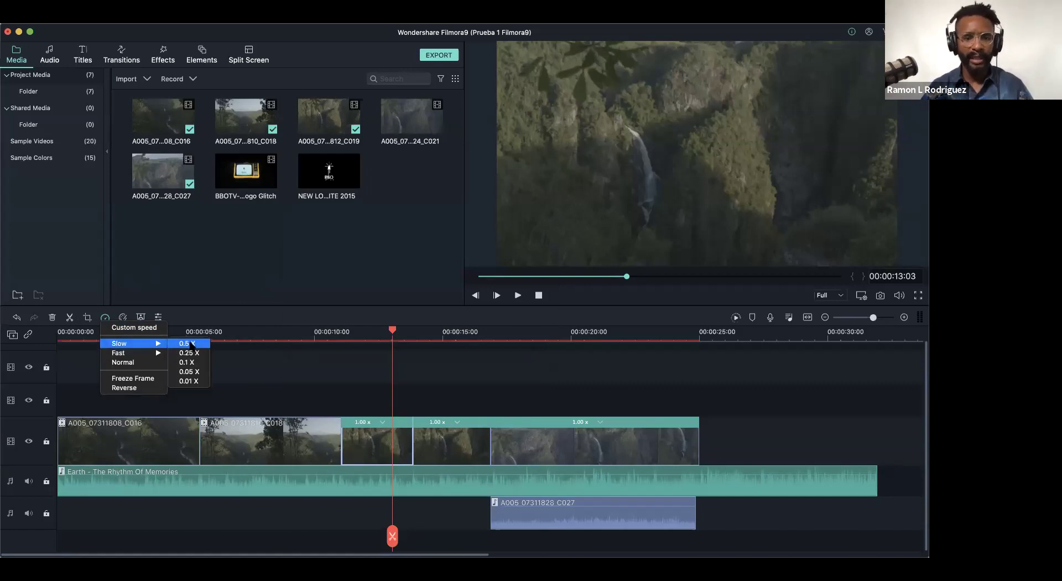
click(190, 344)
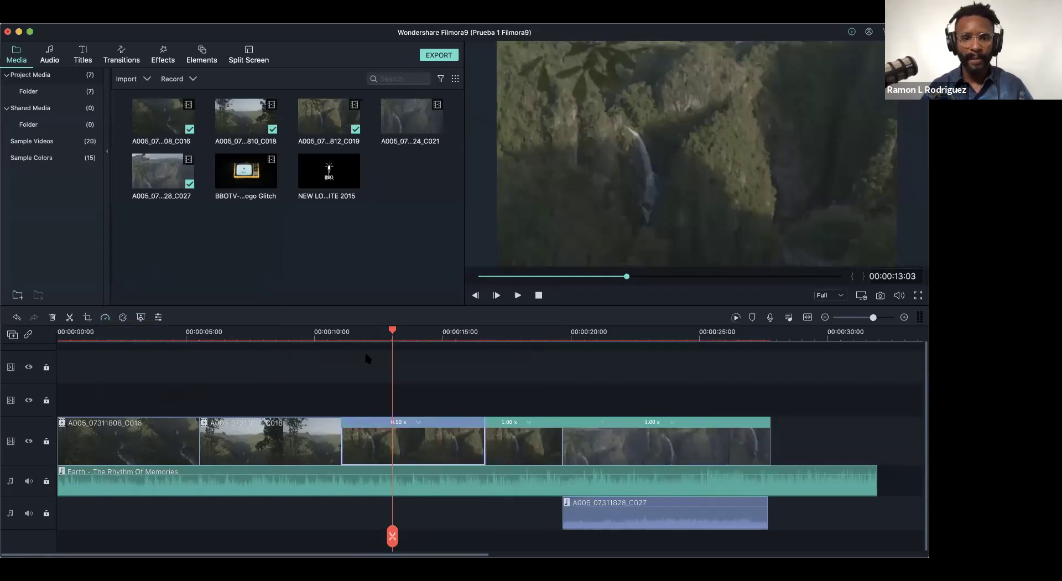
- Play the montage from near the start and again from about 11 seconds
click(301, 333)
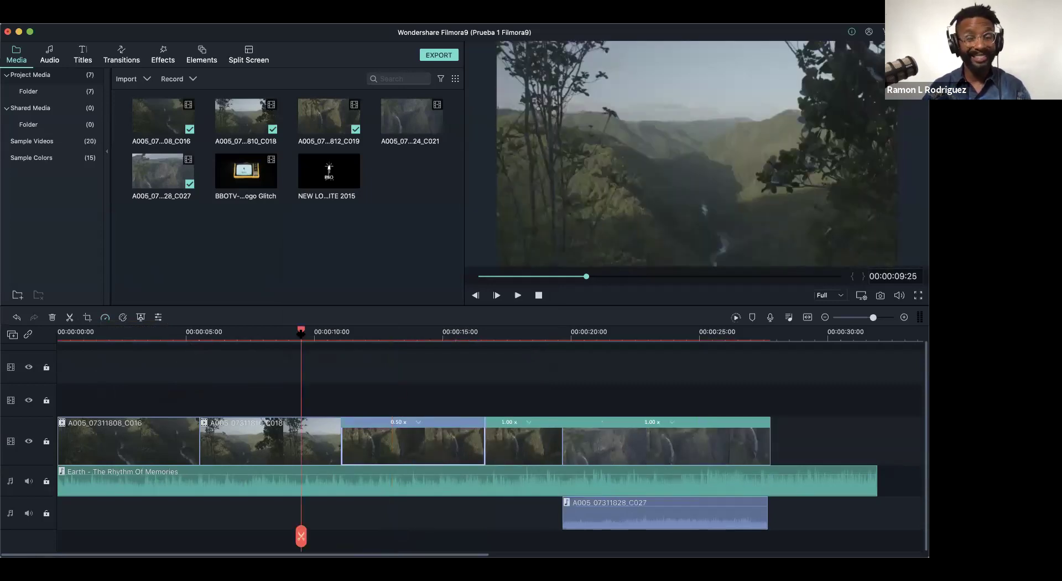
click(98, 332)
key(space)
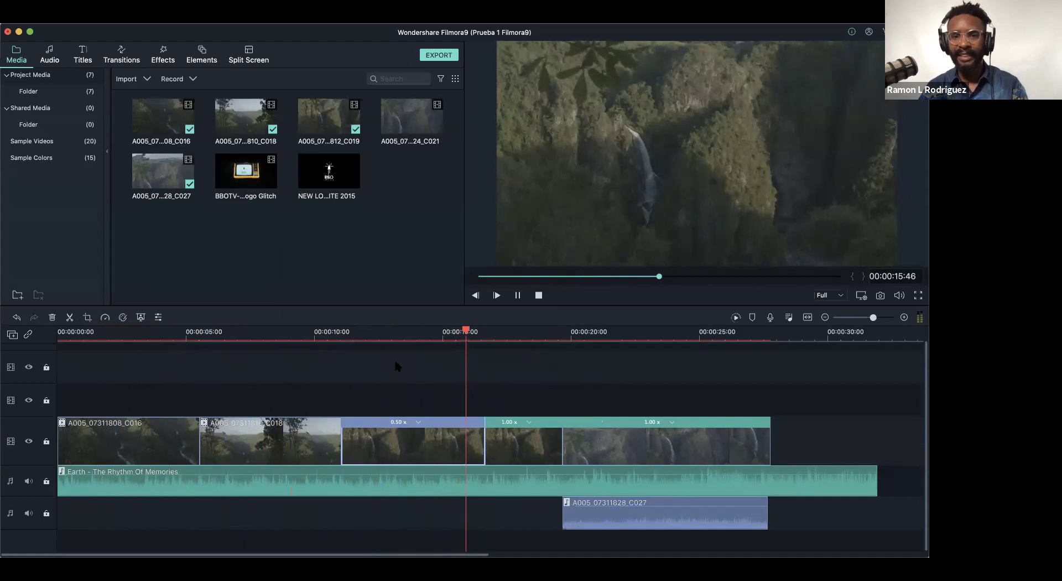
key(space)
click(356, 334)
key(space)
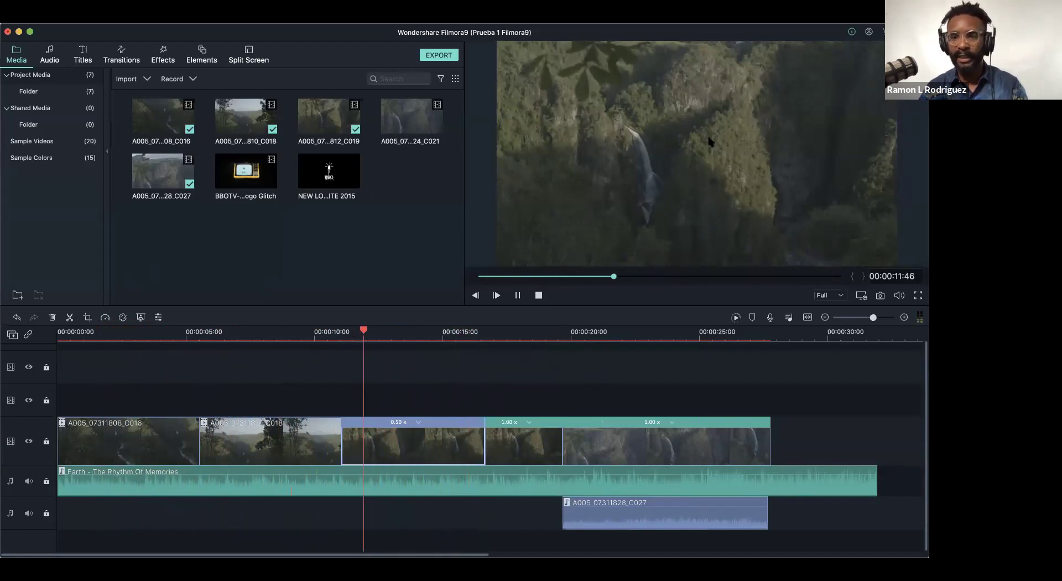
key(space)
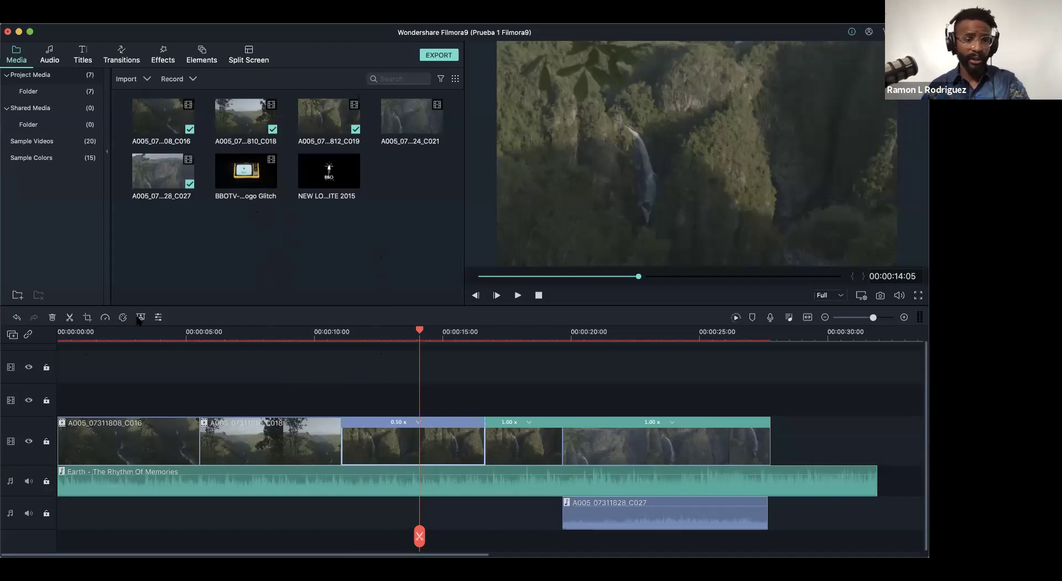
- Replay the section from about 18 seconds and save the project
click(538, 333)
key(space)
key(space)
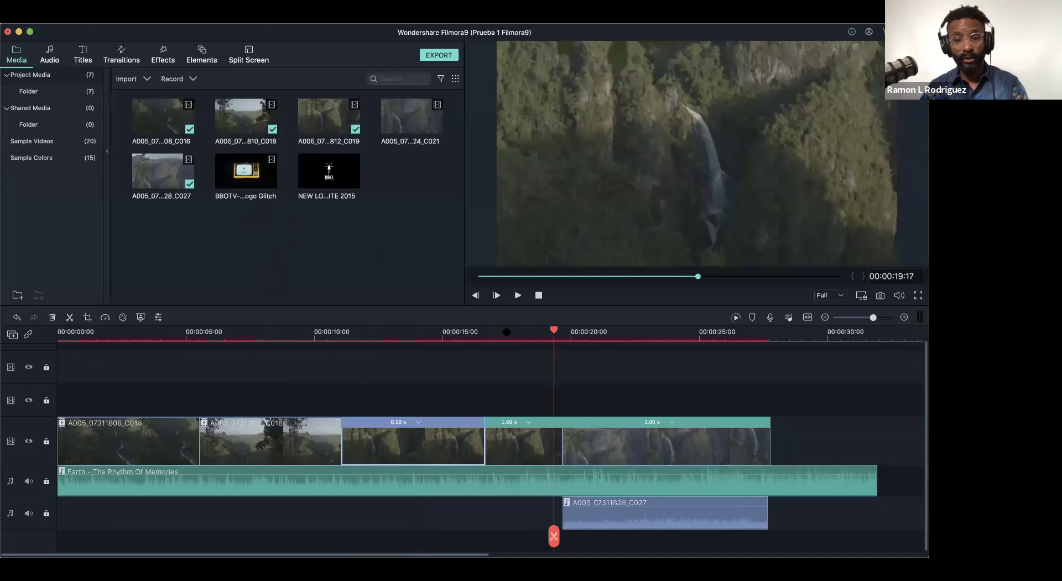
drag(553, 329, 524, 331)
key(space)
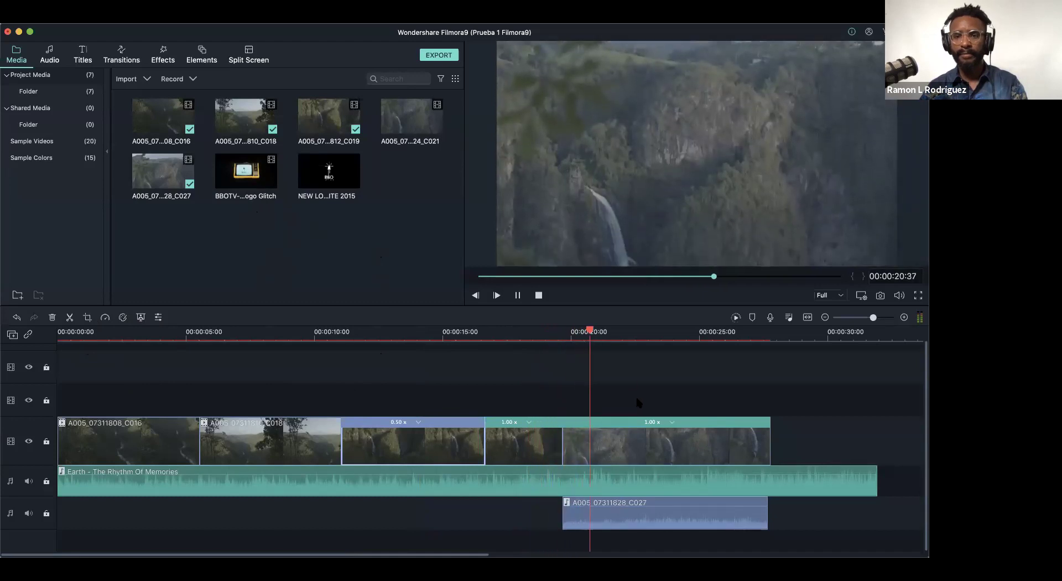
key(space)
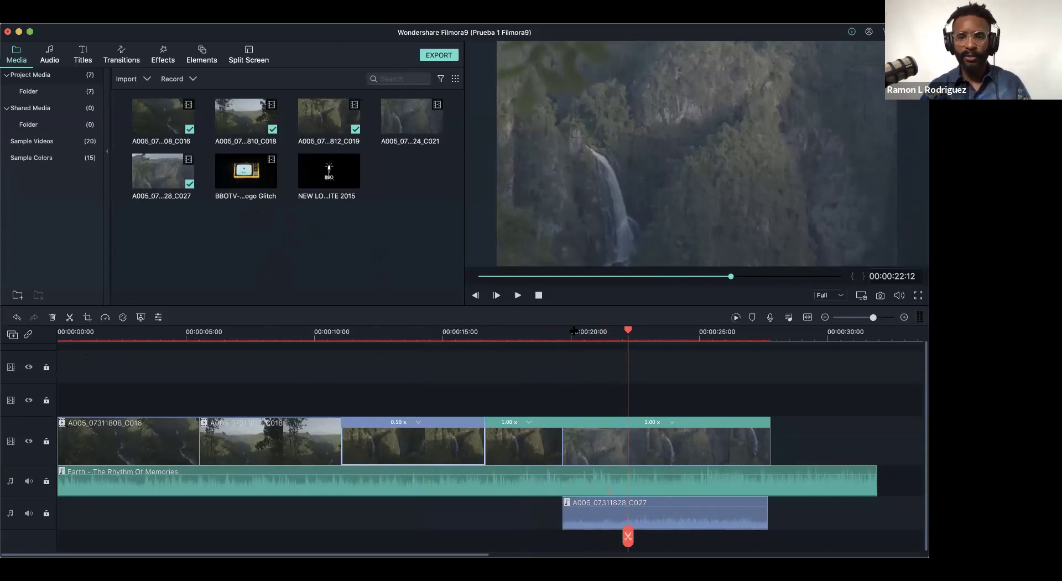
drag(628, 332, 489, 332)
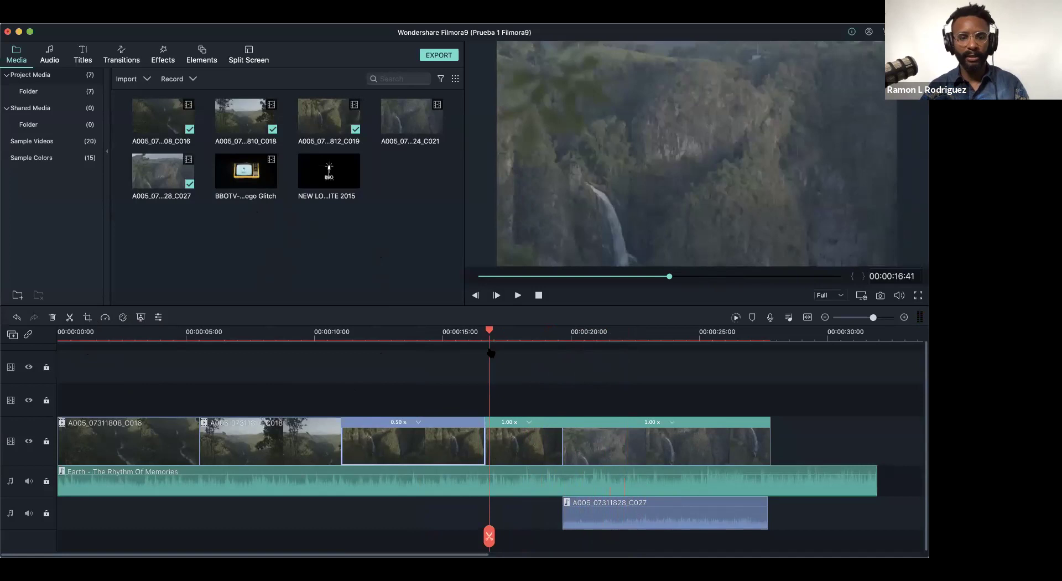
key(super+s)
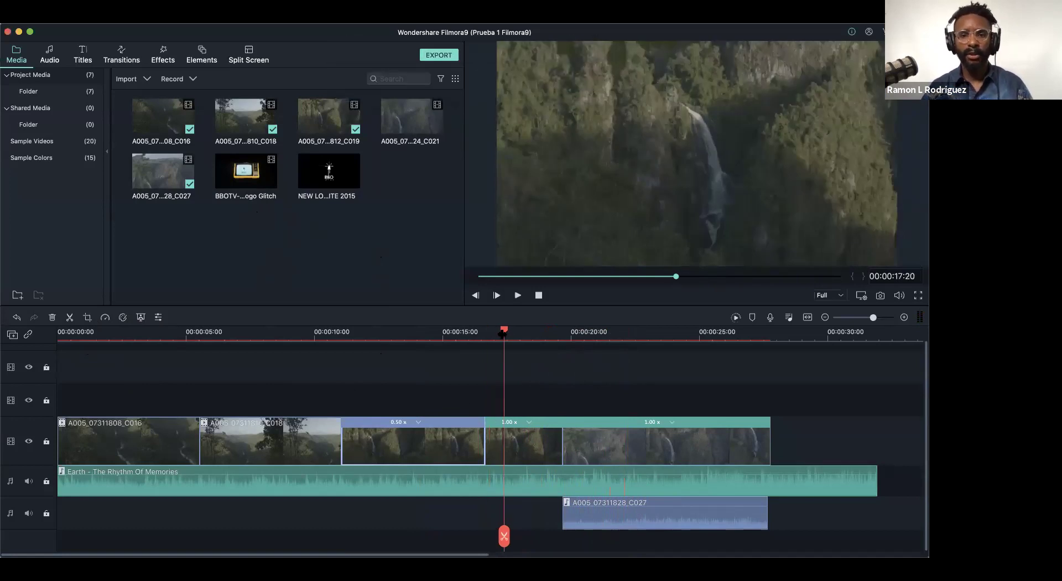
click(421, 332)
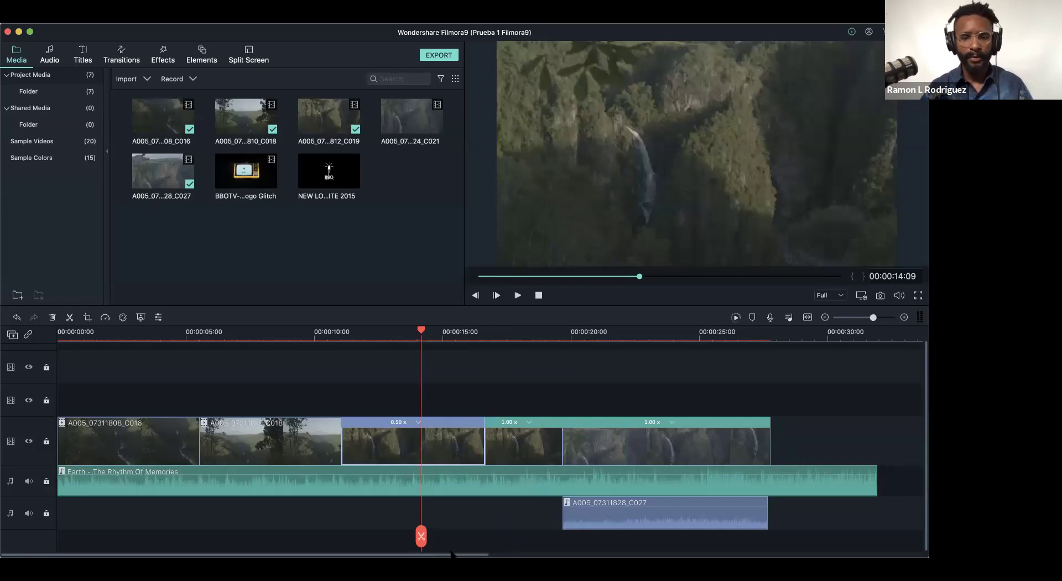
- Preview the BBOTV-Neon Logo Glitch clip and place it after the last waterfall clip
click(740, 335)
click(246, 175)
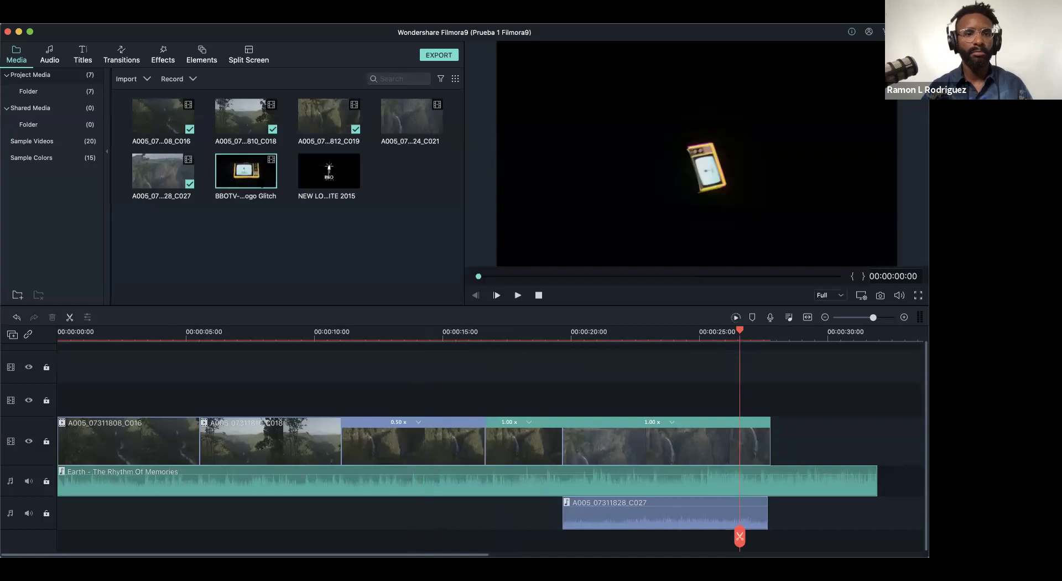
drag(479, 276, 829, 281)
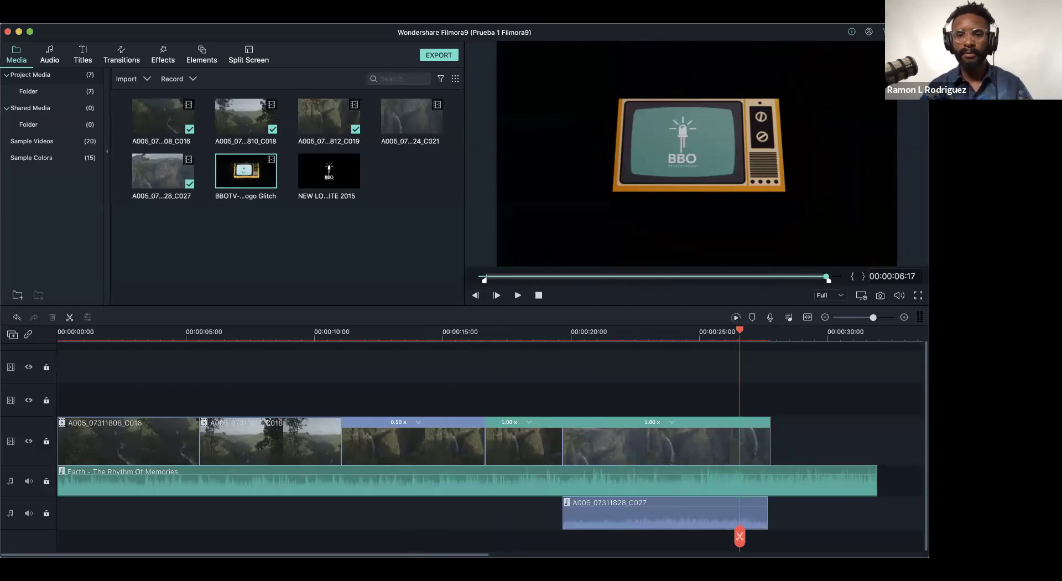
drag(690, 305, 772, 446)
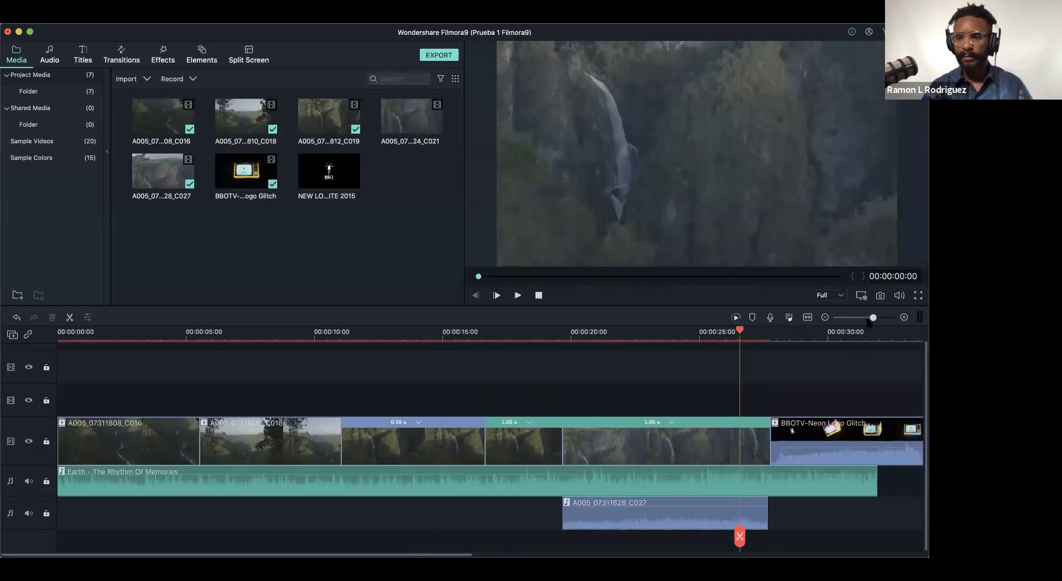
mouse_move(871, 318)
mouse_down()
mouse_move(847, 318)
mouse_move(866, 318)
mouse_up()
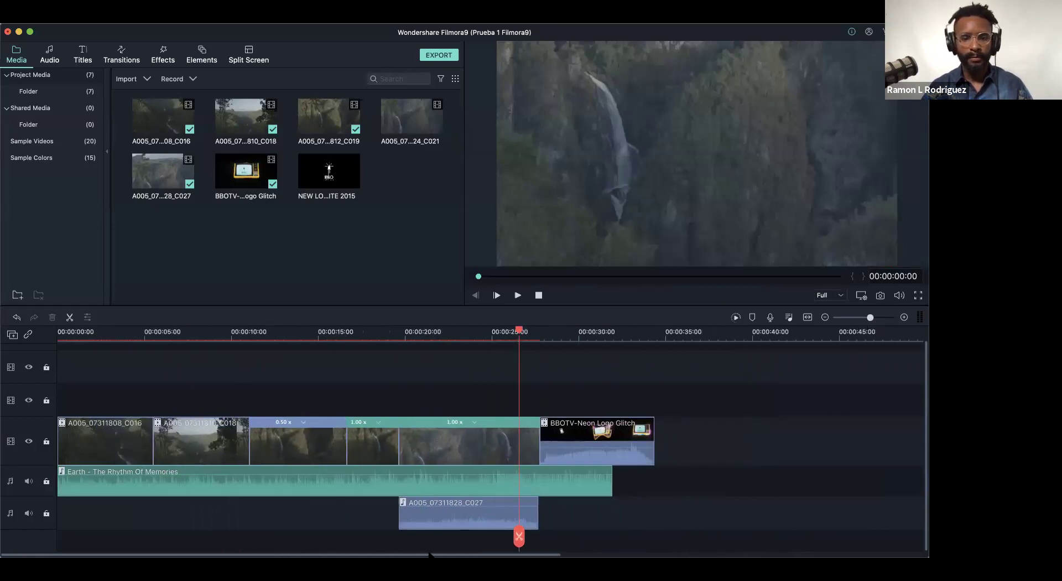
key(super+a)
- Shift all clips later and place NEW LOGO WHITE 2015 at 0:00 on the upper video track
drag(110, 430, 197, 431)
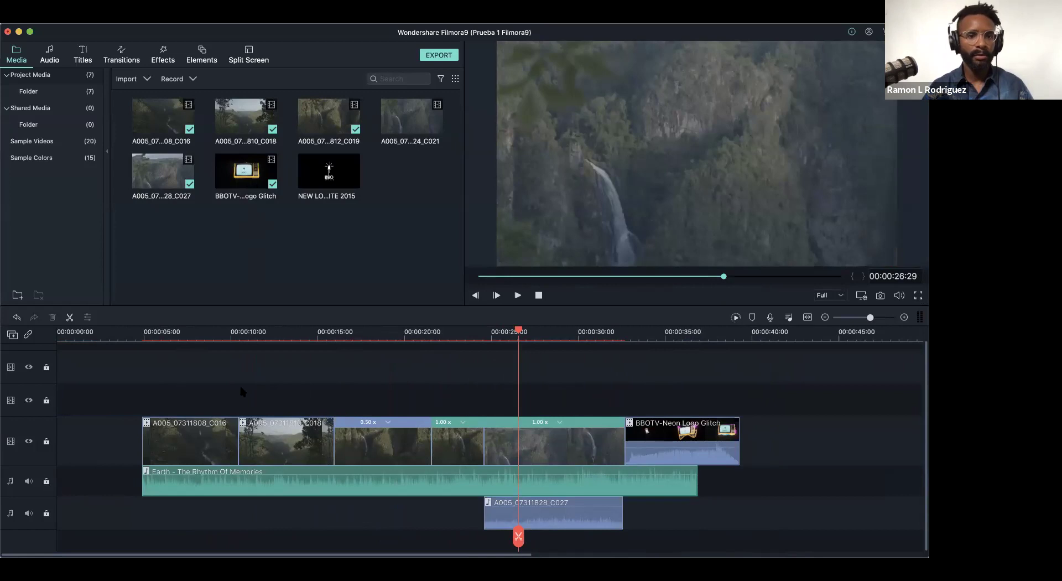
drag(328, 174, 59, 410)
click(95, 332)
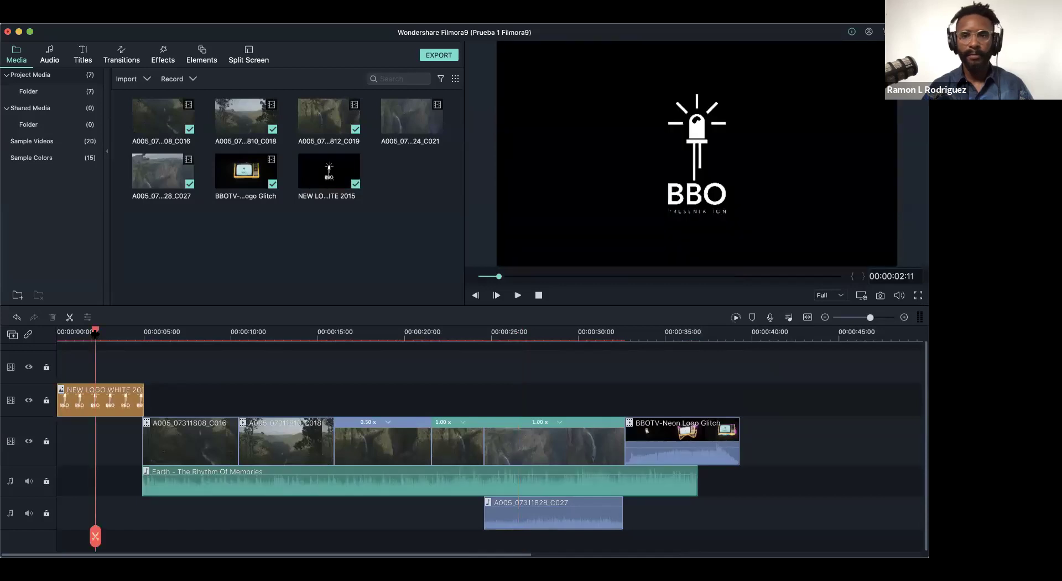
click(329, 171)
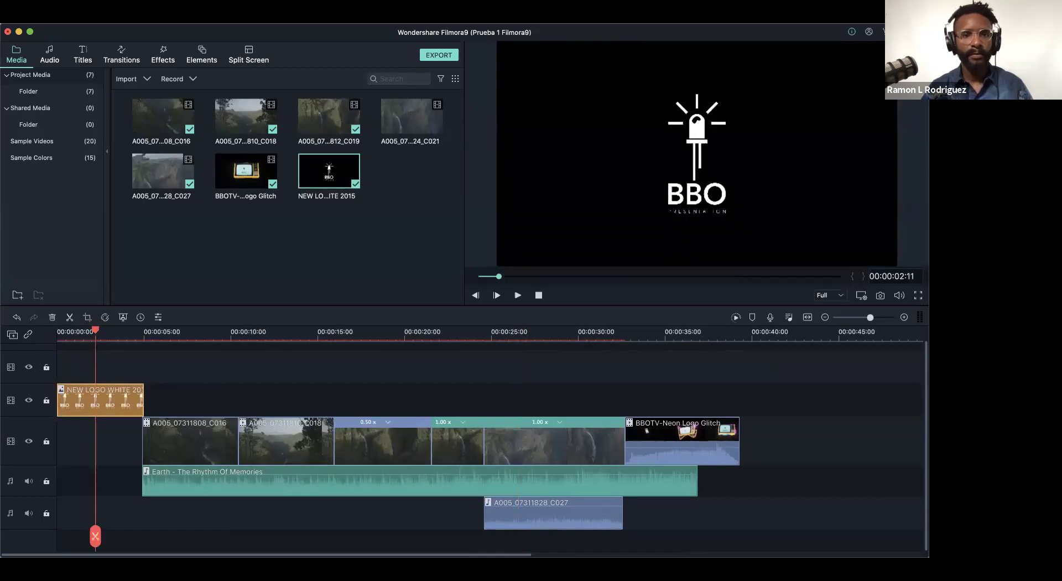
click(93, 410)
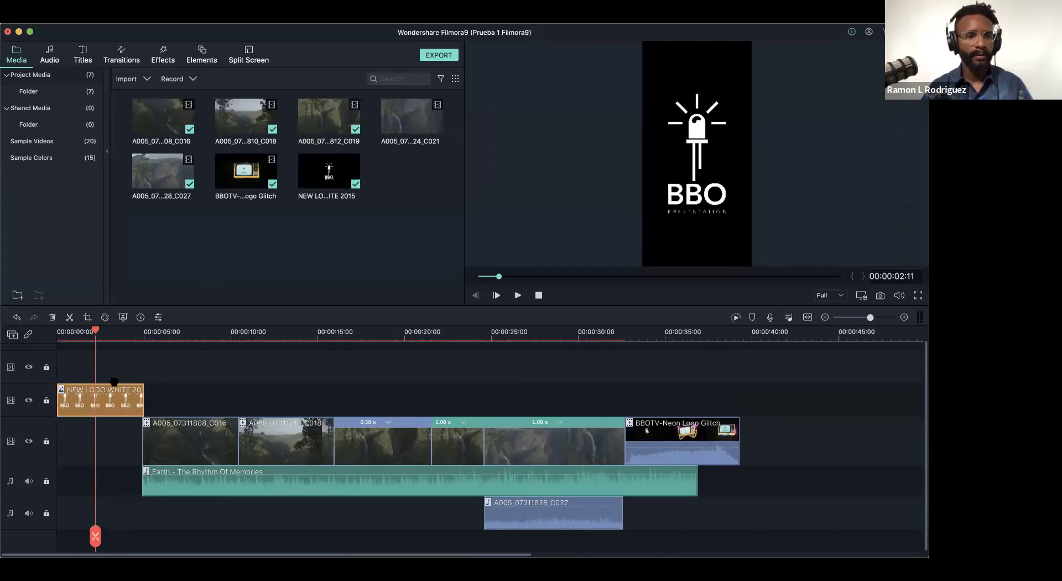
- Accept the logo clip's Crop and Zoom settings, then undo an accidental music clip move
click(87, 317)
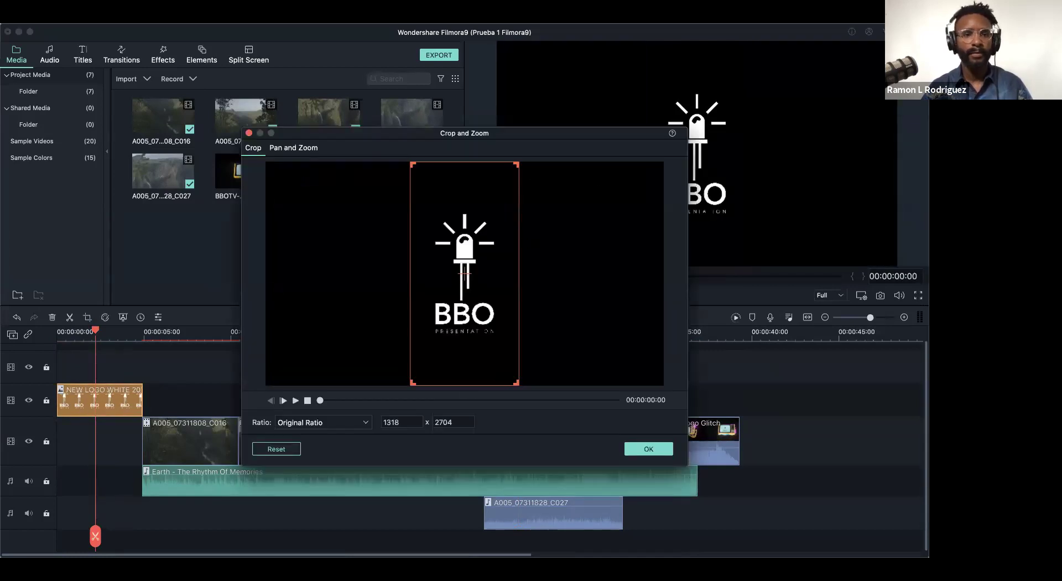
click(649, 449)
click(77, 341)
drag(71, 343, 50, 340)
mouse_move(201, 492)
mouse_down()
mouse_move(117, 485)
mouse_move(197, 490)
mouse_up()
key(super+z)
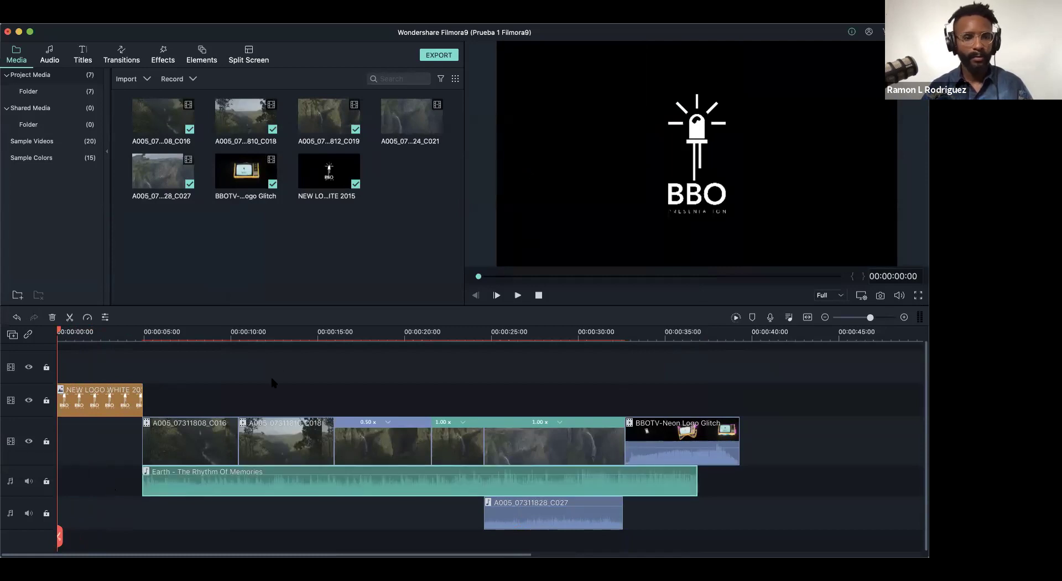
- Move all the waterfall clips and music back to start at 0:00 beneath the logo
click(112, 336)
scroll(100, 336, down, 3)
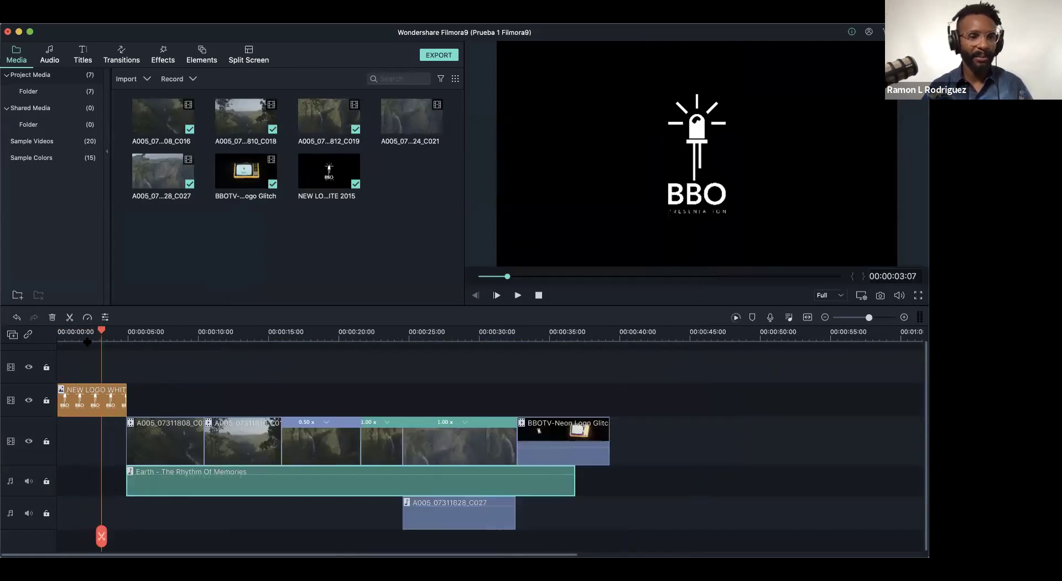
drag(89, 336, 640, 523)
drag(241, 437, 150, 447)
scroll(71, 339, down, 2)
scroll(71, 339, up, 3)
- Play the opening with the logo overlay and drag the logo clip's end slightly longer
key(space)
scroll(304, 407, left, 2)
key(space)
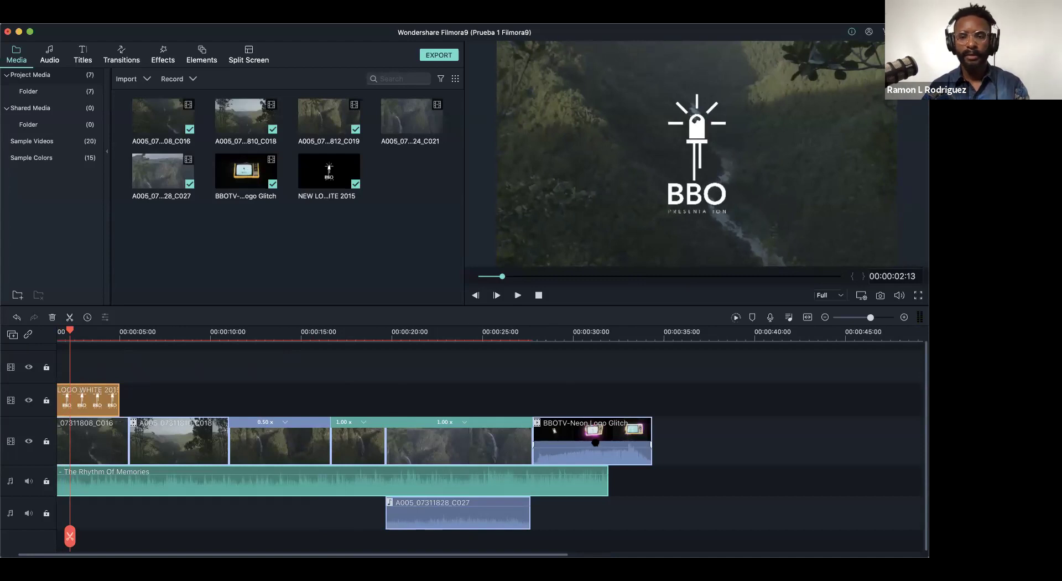
key(space)
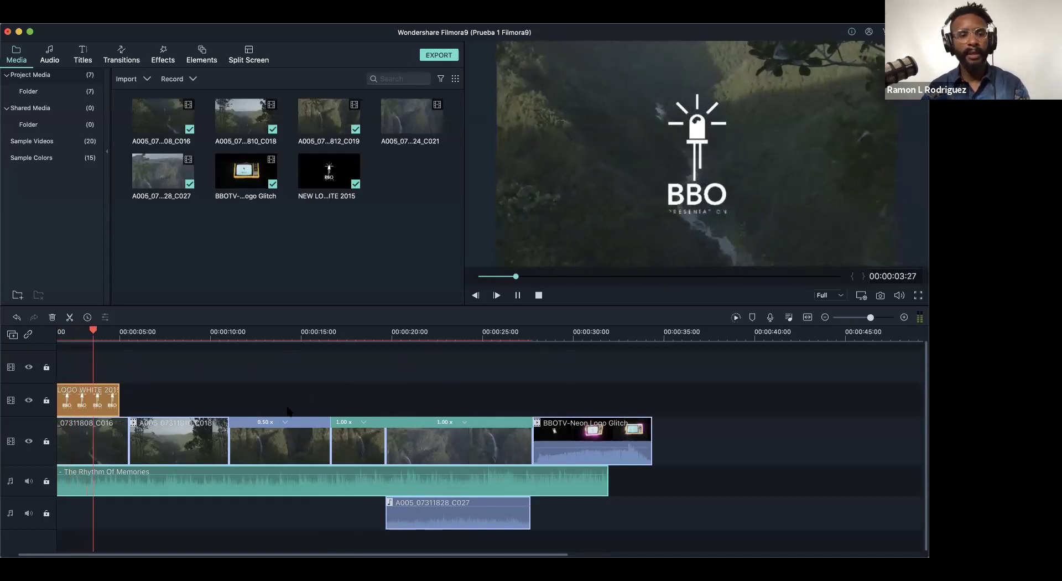
key(space)
click(121, 390)
drag(116, 394, 129, 394)
drag(871, 317, 879, 317)
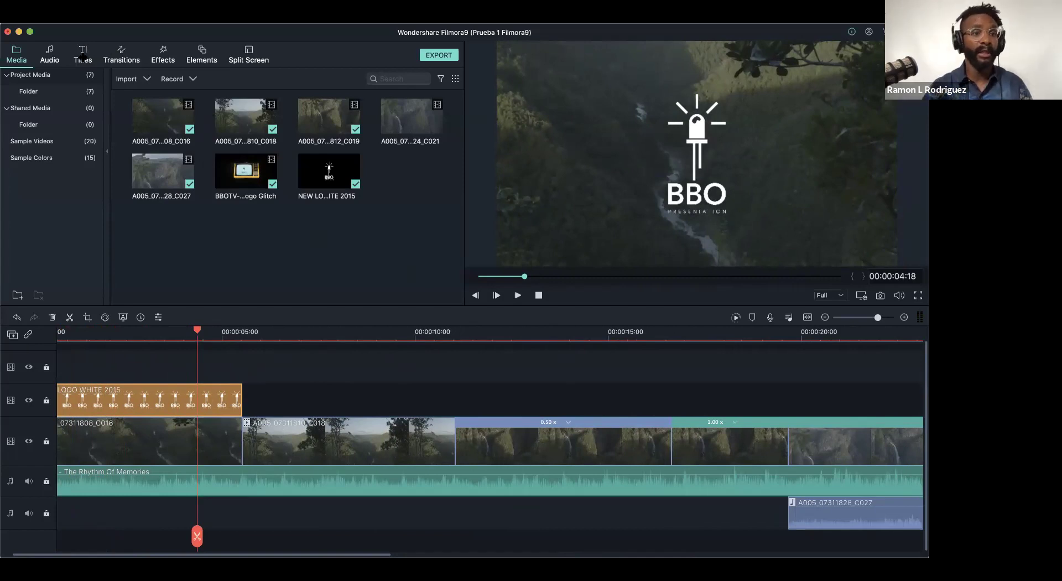
- Switch the library from the Titles templates to the Transitions tab
click(81, 58)
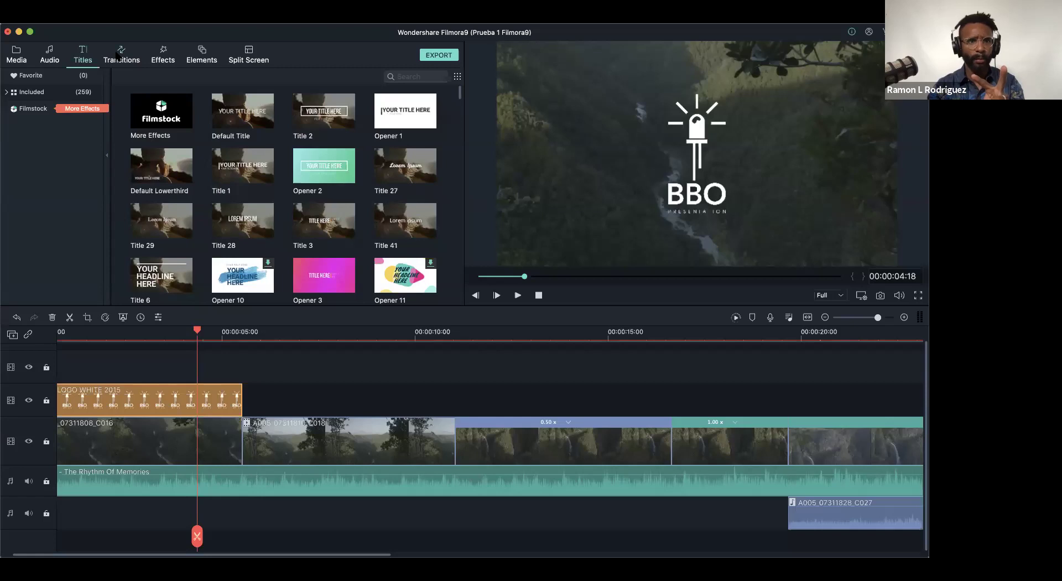
click(118, 55)
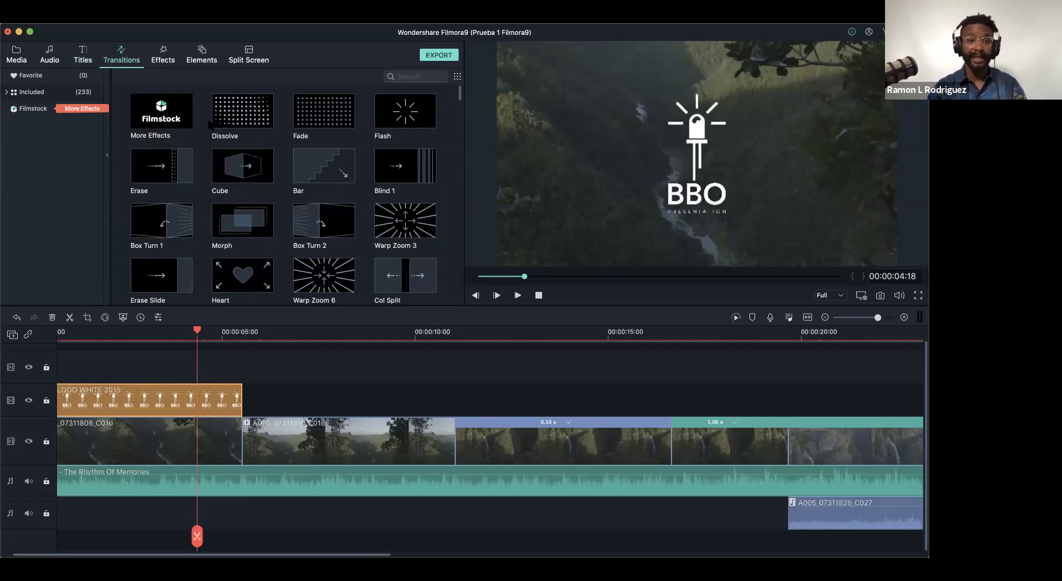
- Scroll through the Transitions grid and select the Linear 25 transition
drag(459, 95, 459, 300)
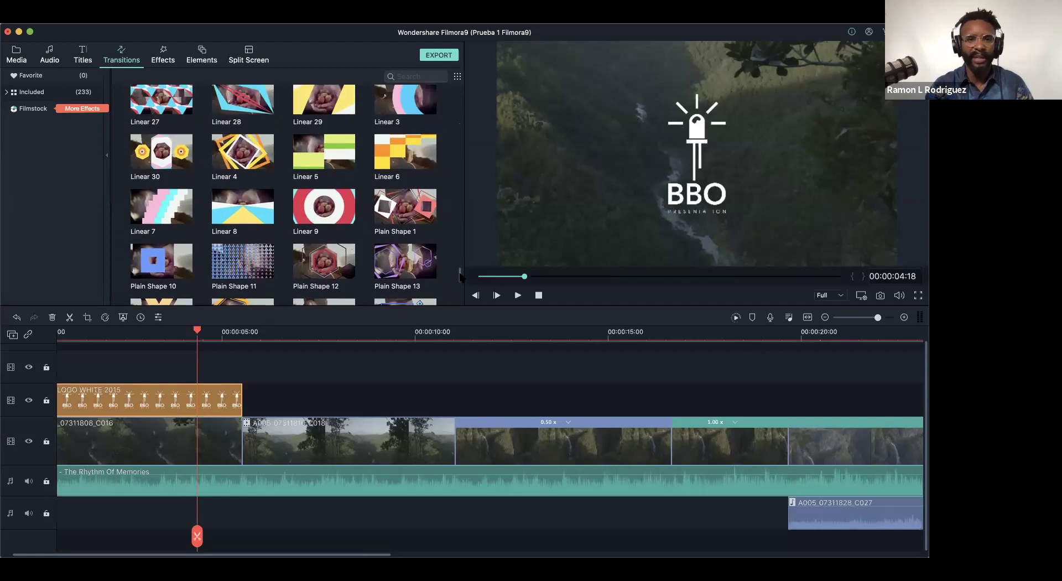
scroll(461, 273, up, 1)
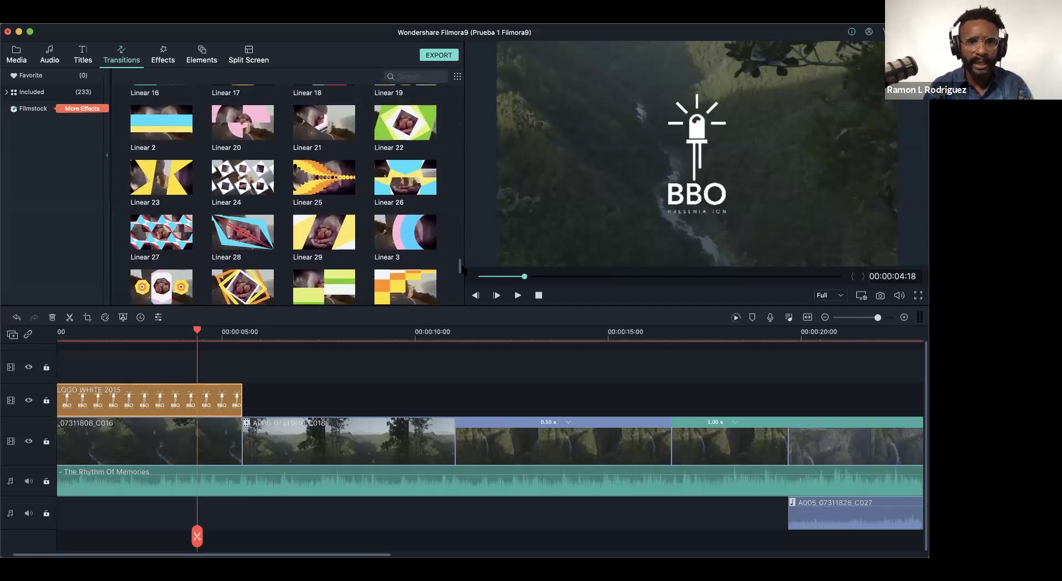
scroll(464, 264, up, 6)
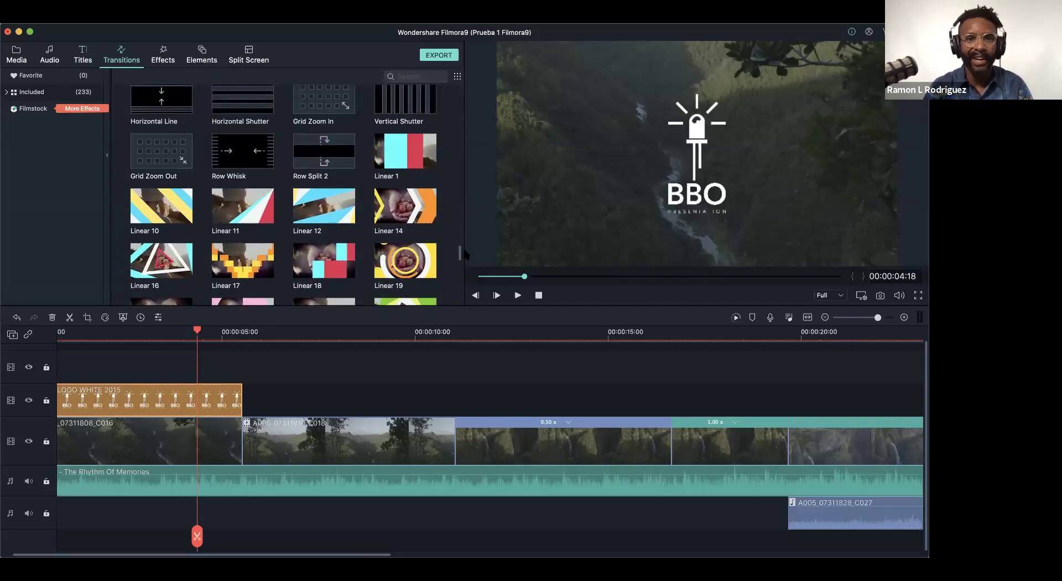
scroll(465, 256, down, 7)
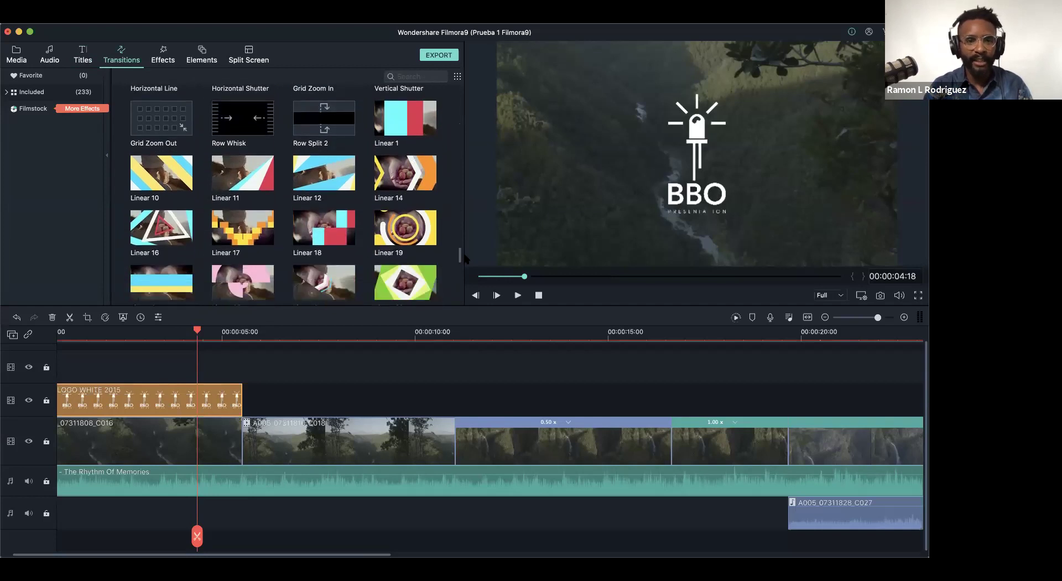
scroll(463, 267, down, 3)
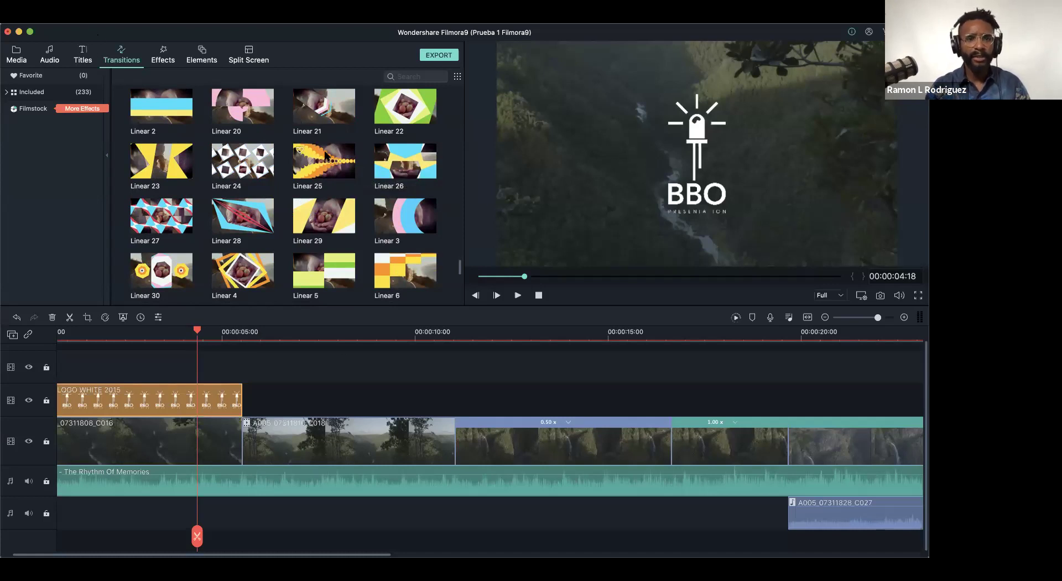
click(330, 168)
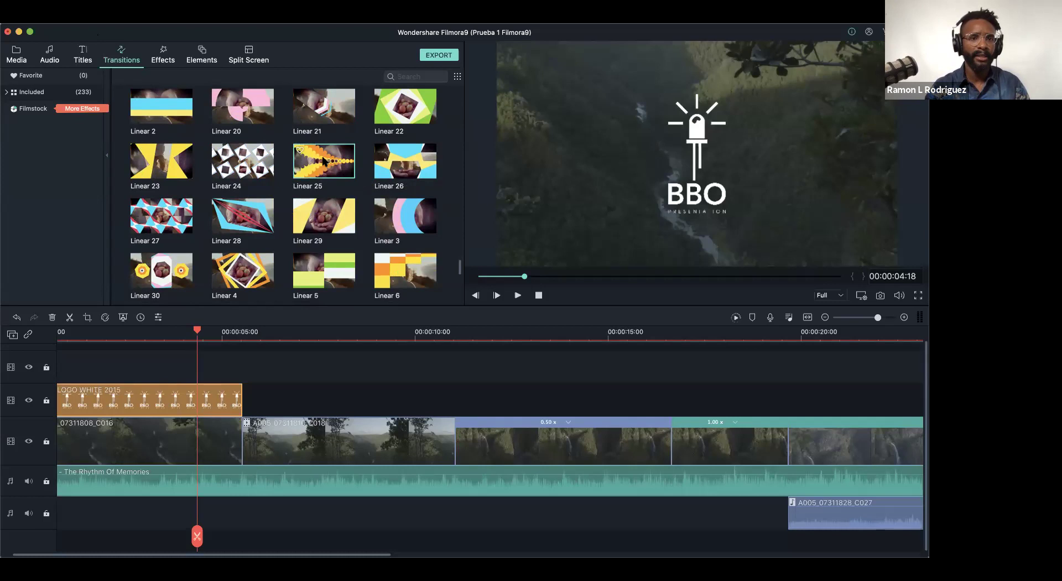
- Add Linear 25 between the first two clips and Linear 4 at the logo clip's end, trimming both
drag(289, 283, 246, 447)
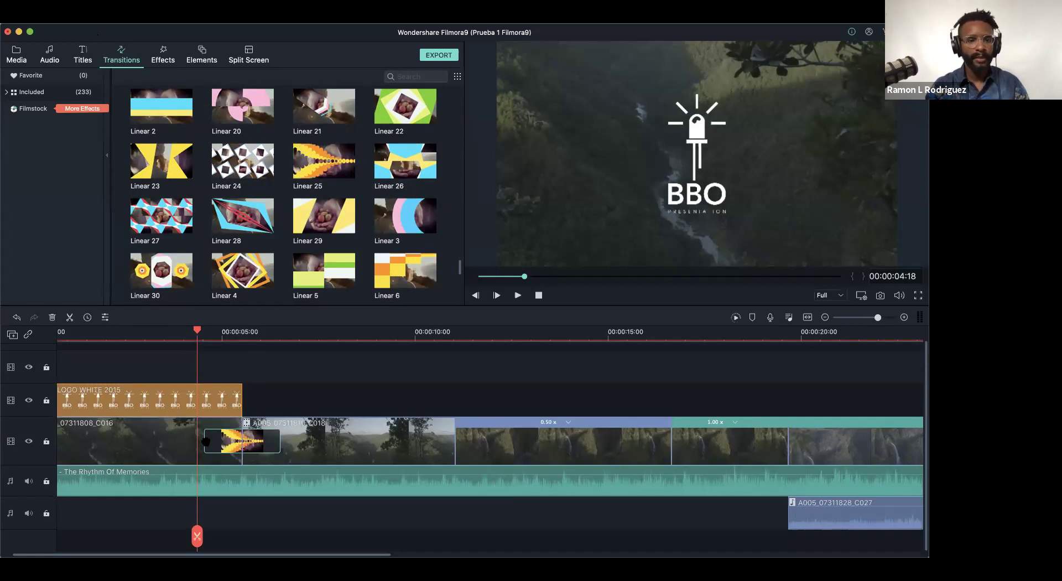
mouse_move(208, 441)
mouse_down()
mouse_move(178, 441)
mouse_move(219, 445)
mouse_up()
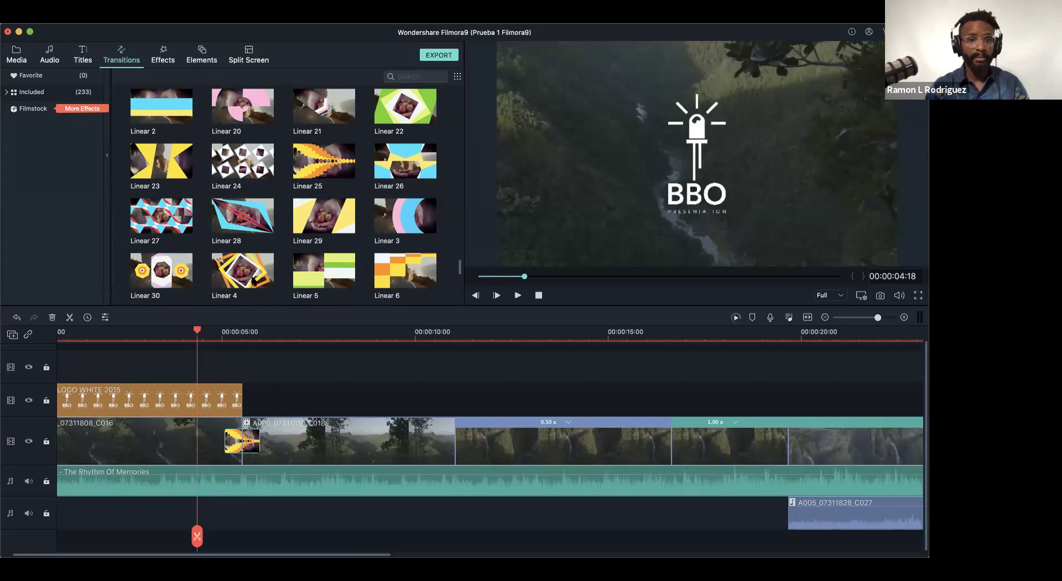
drag(232, 272, 241, 399)
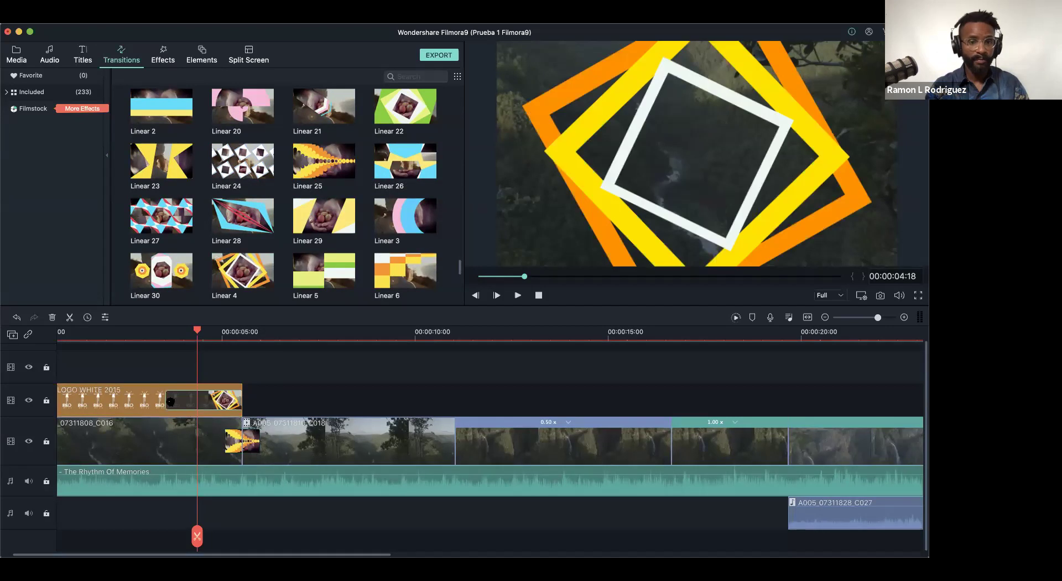
drag(169, 400, 201, 401)
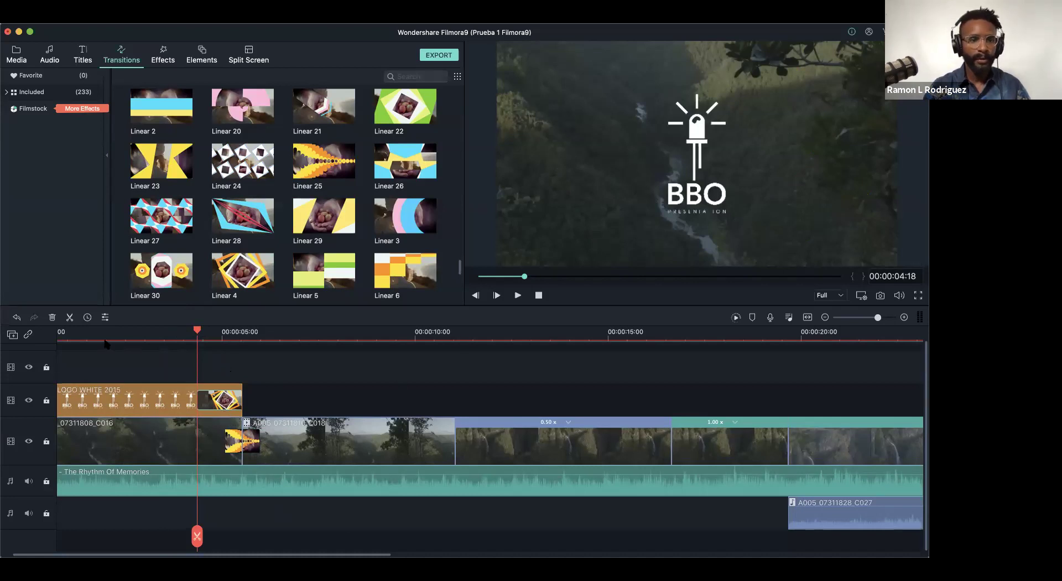
- Add Linear 19 to the NEW LOGO clip's start and Linear 17 to the first video clip's start
key(super+minus)
drag(109, 536, 59, 535)
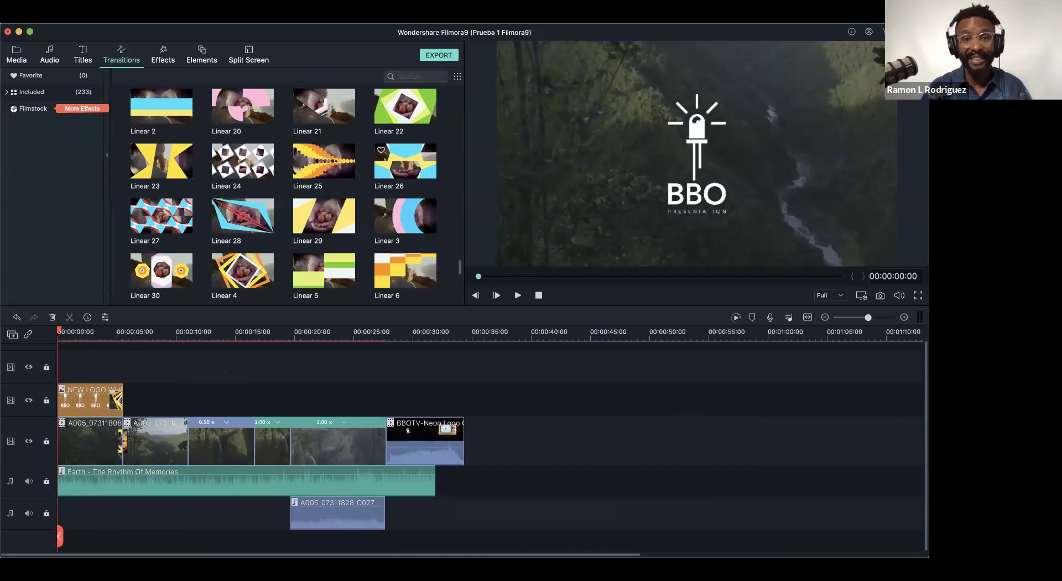
drag(461, 269, 461, 265)
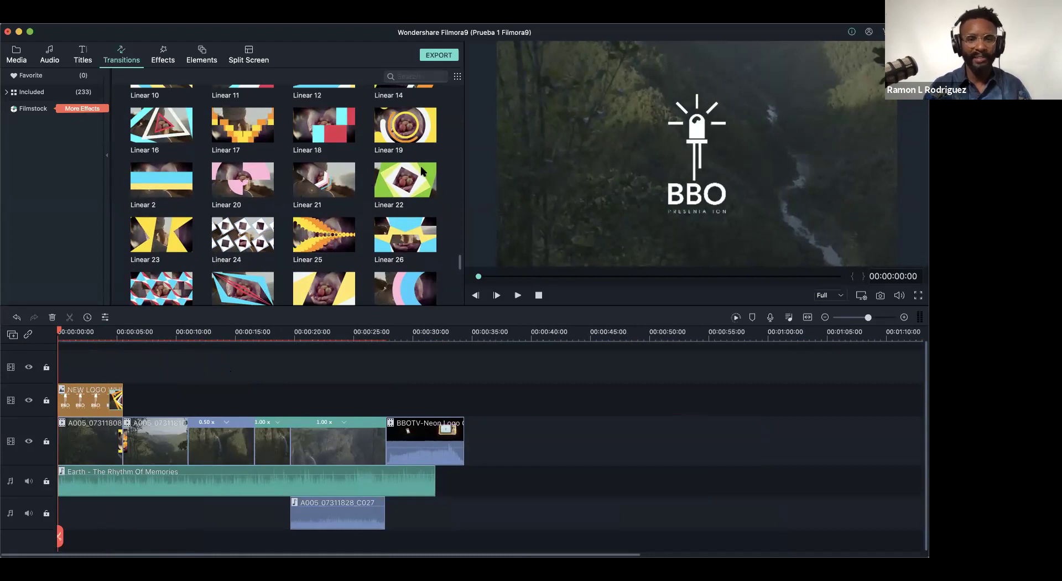
drag(406, 132, 71, 396)
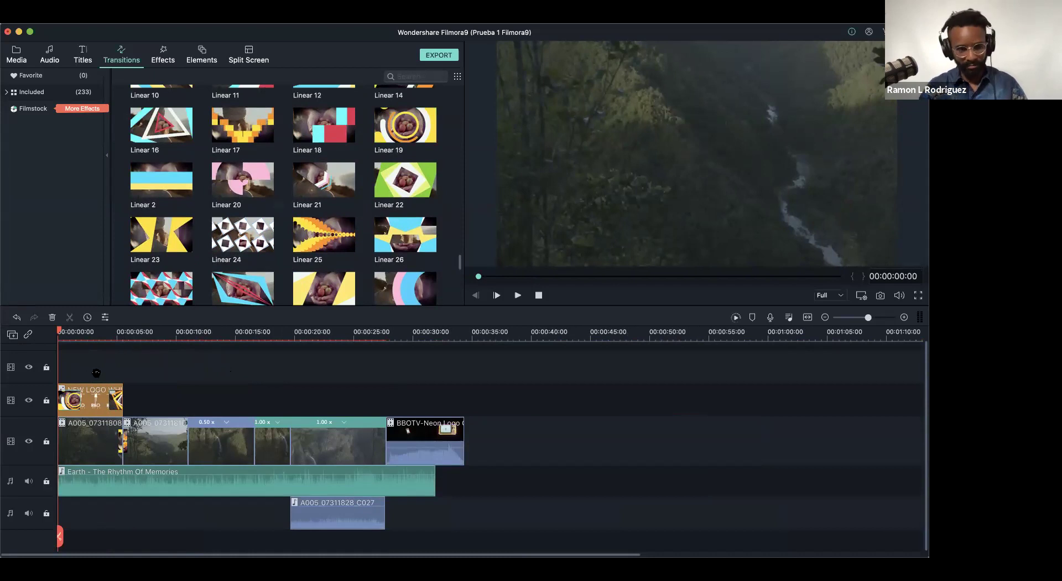
drag(247, 131, 64, 451)
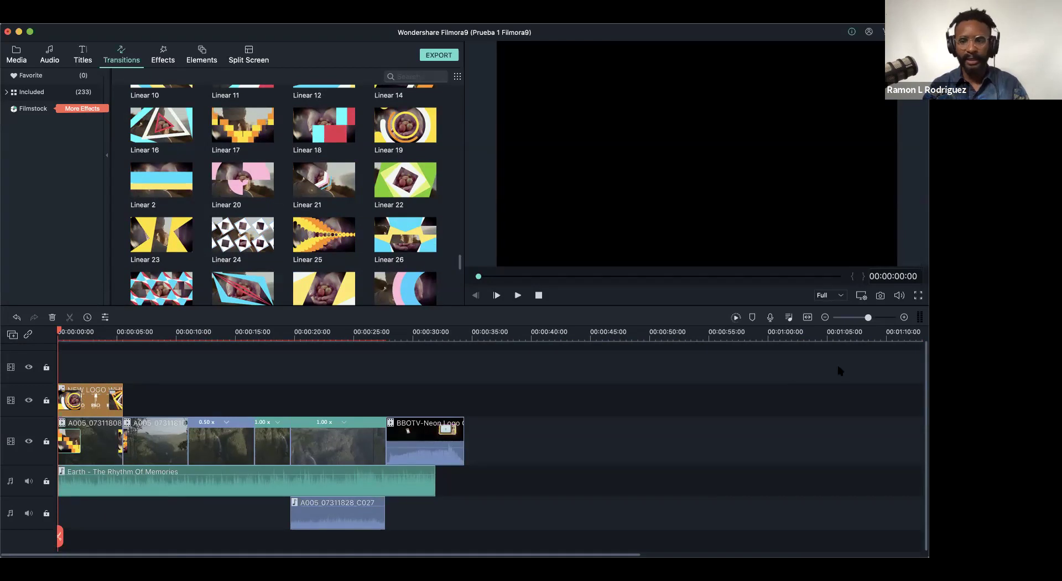
- Shorten the opening transitions on the NEW LOGO clip and the first video clip
drag(869, 318, 881, 318)
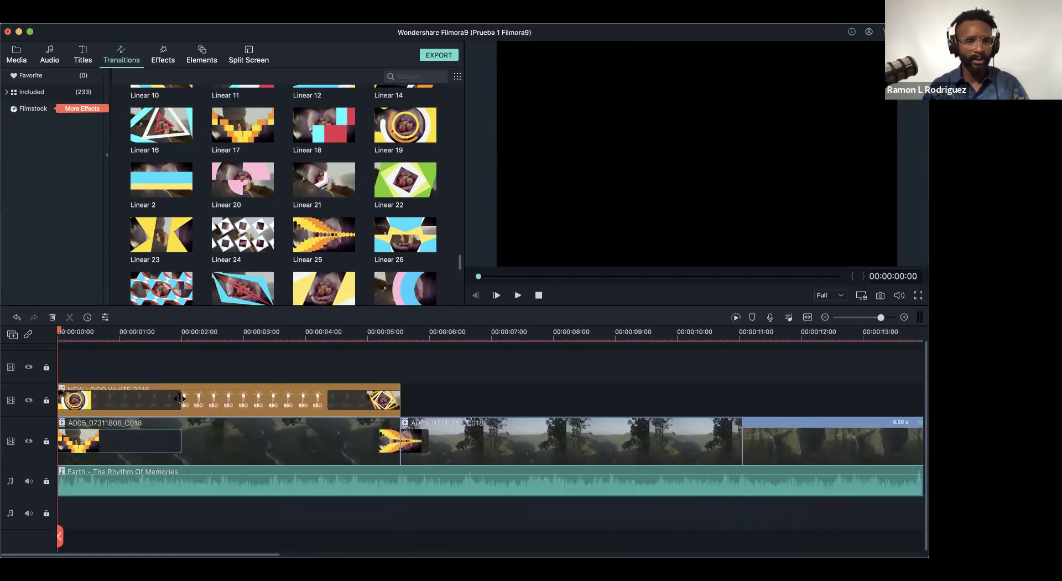
click(174, 398)
drag(112, 404, 115, 404)
click(159, 443)
drag(175, 442, 115, 442)
- Rewind to the project start and play the opening to review the shortened transitions
click(89, 332)
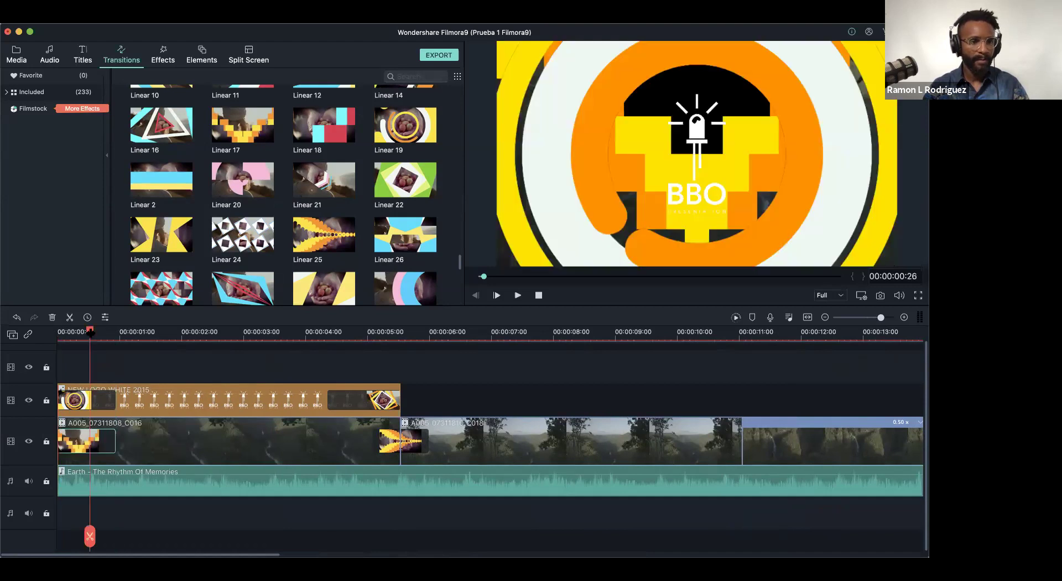
scroll(82, 332, up, 5)
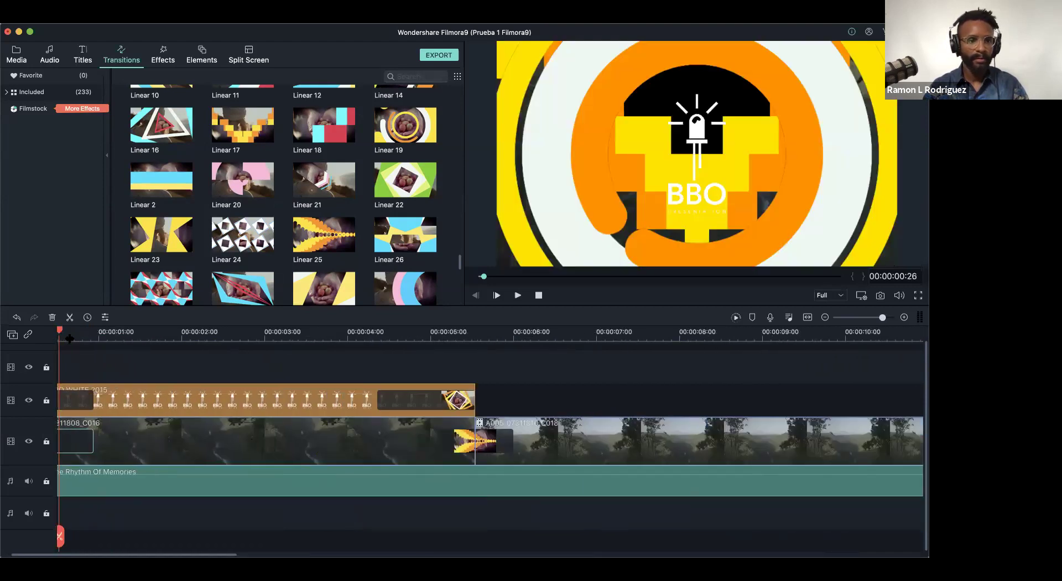
drag(74, 330, 20, 333)
key(space)
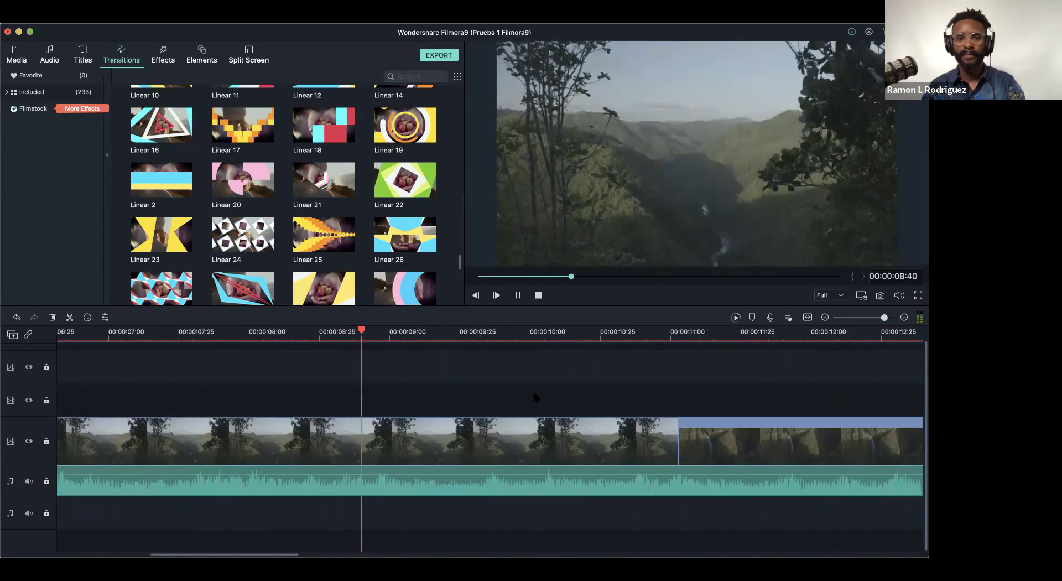
- Pause playback and add a shortened Linear 25 transition at the cut near 00:00:11
key(space)
drag(314, 236, 658, 443)
click(538, 439)
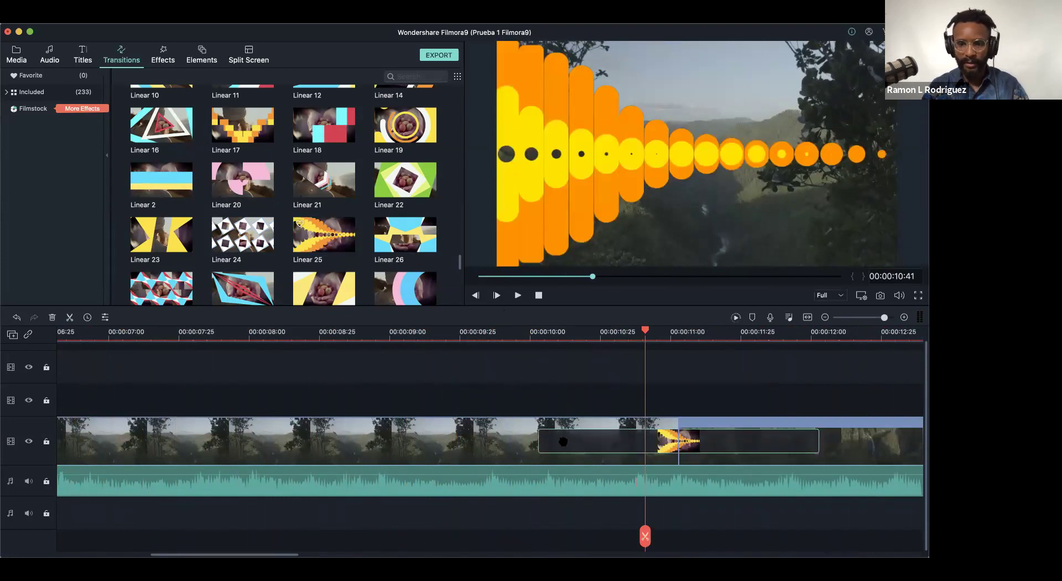
drag(539, 440, 649, 444)
- Play from just before the new Linear 25 transition to review it, then stop
click(588, 332)
key(space)
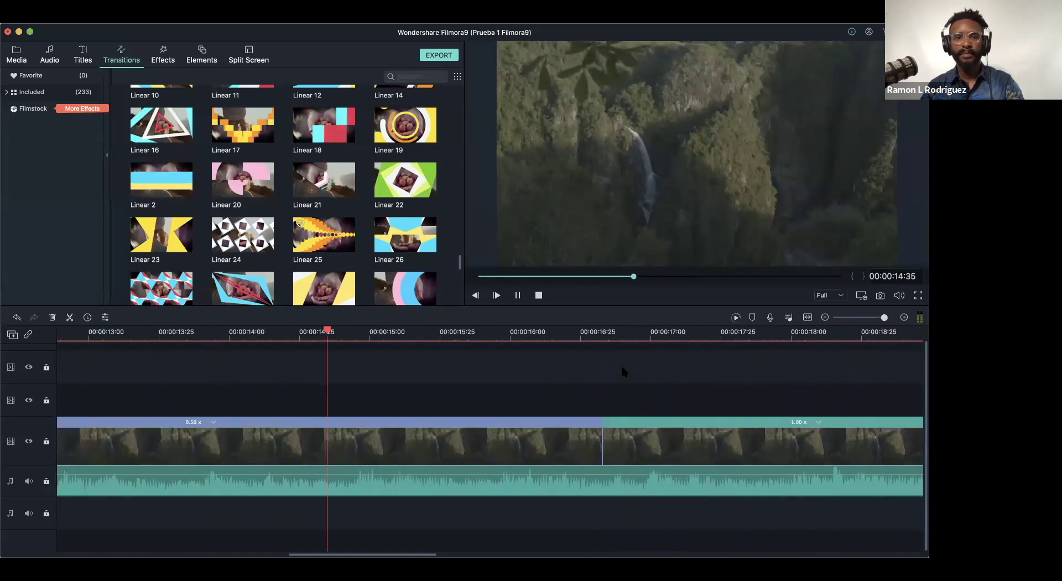
key(space)
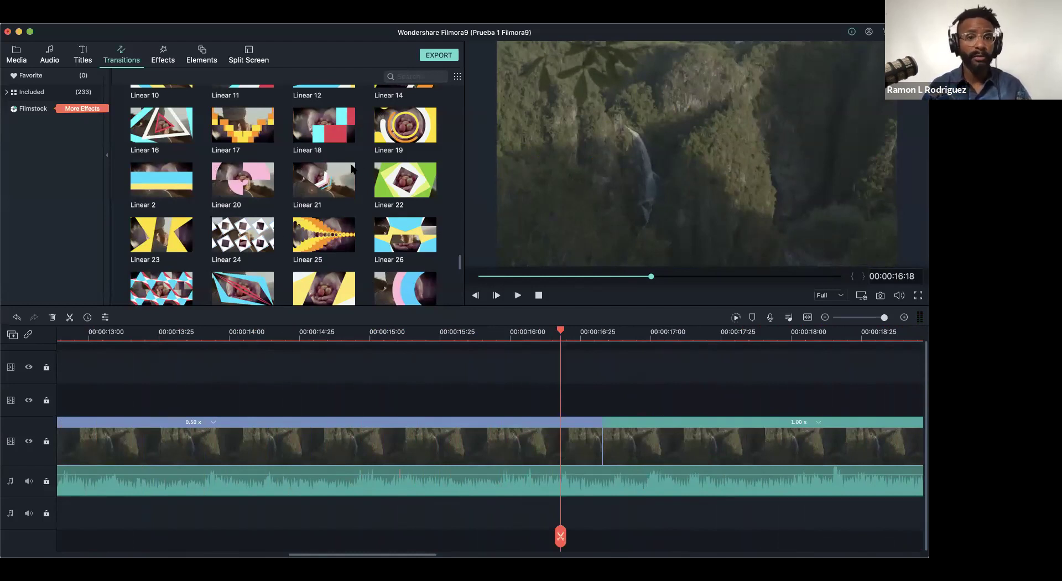
scroll(328, 248, down, 3)
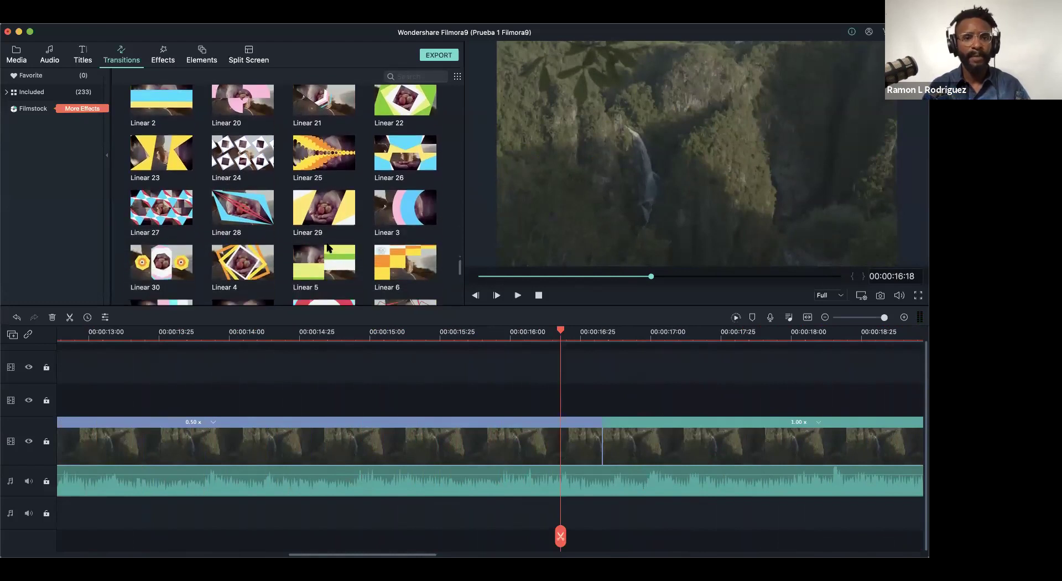
- Place a shortened Plain Shape 2 transition on the cut near 00:00:16:25, then zoom the timeline out
drag(457, 269, 459, 286)
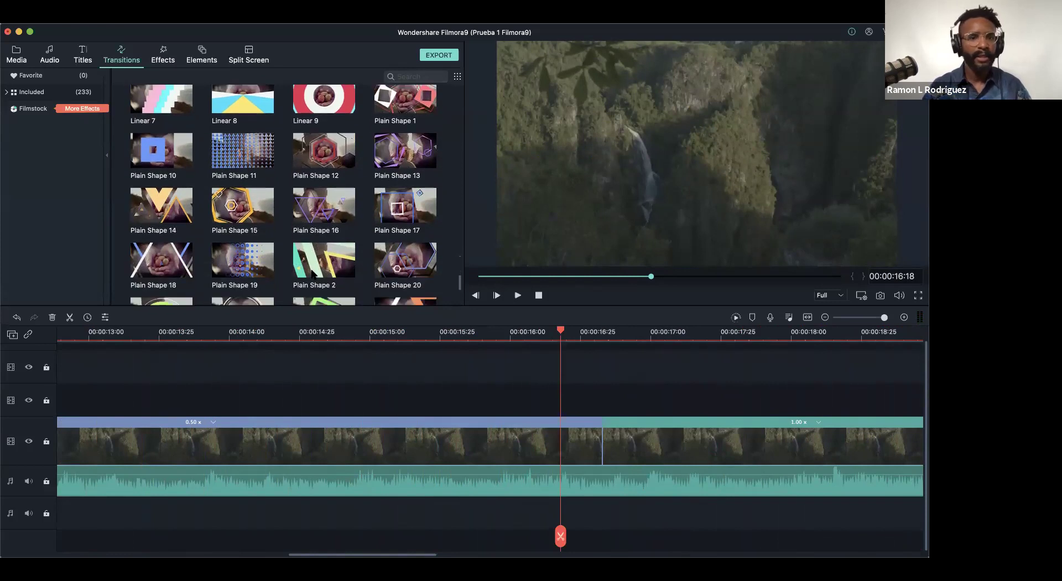
drag(312, 269, 595, 446)
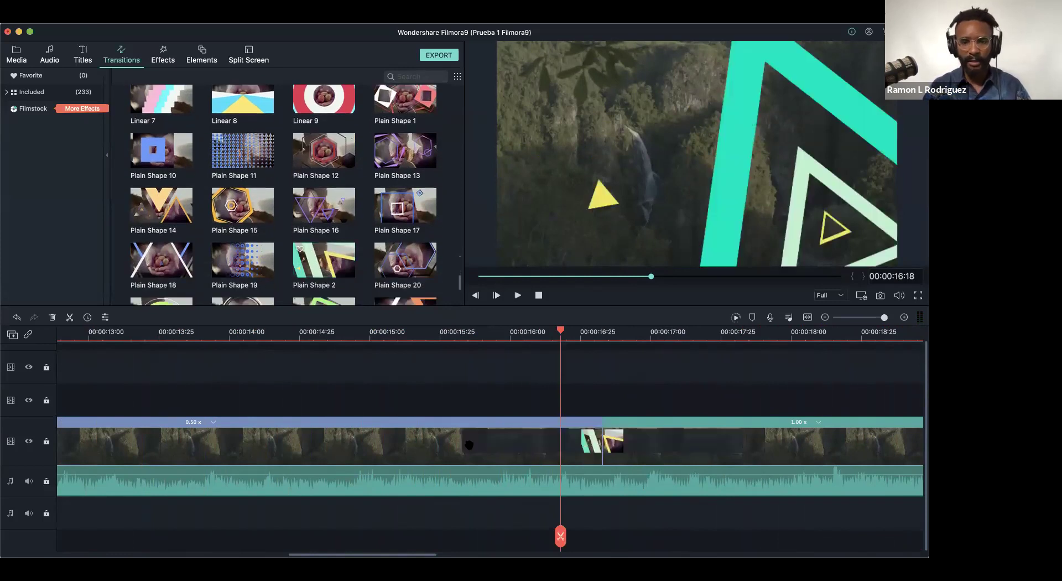
click(466, 443)
drag(463, 438, 560, 440)
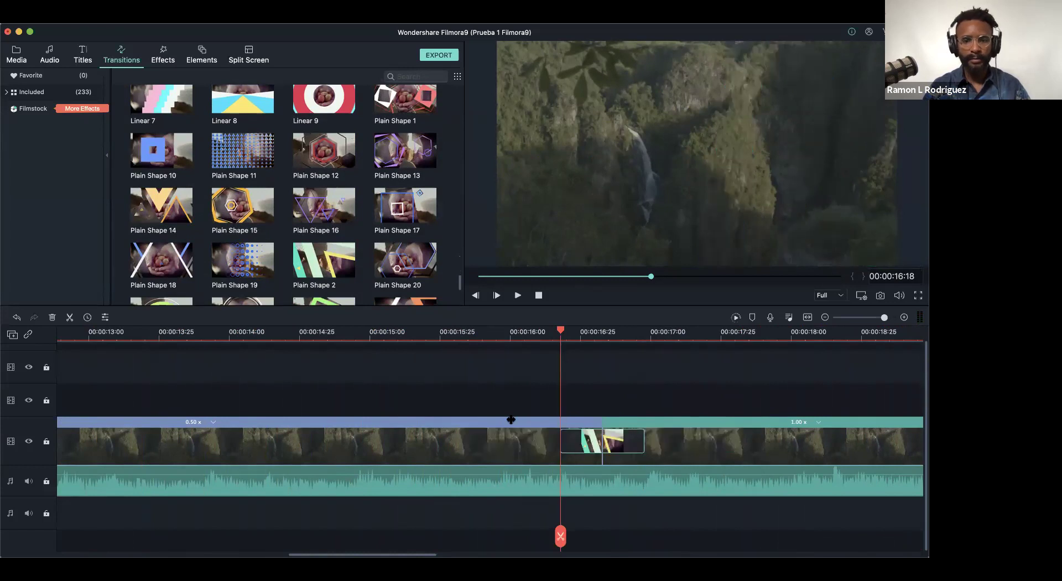
drag(883, 318, 857, 326)
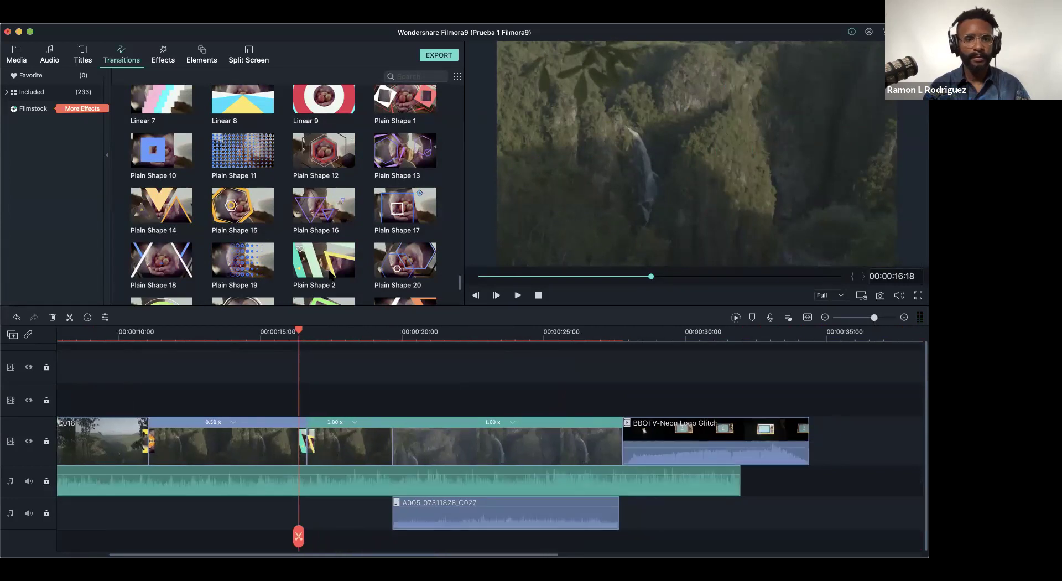
- Add Plain Shape 2 just before the BBOTV-Neon Logo Glitch clip and move the playhead to 00:00:17:45
drag(320, 267, 624, 437)
drag(552, 339, 602, 440)
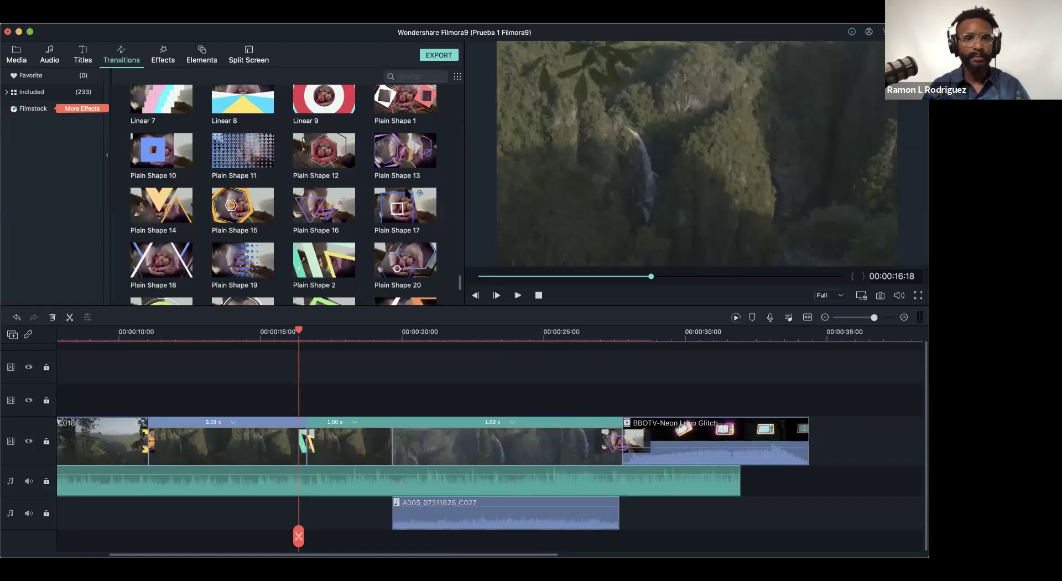
scroll(459, 283, up, 2)
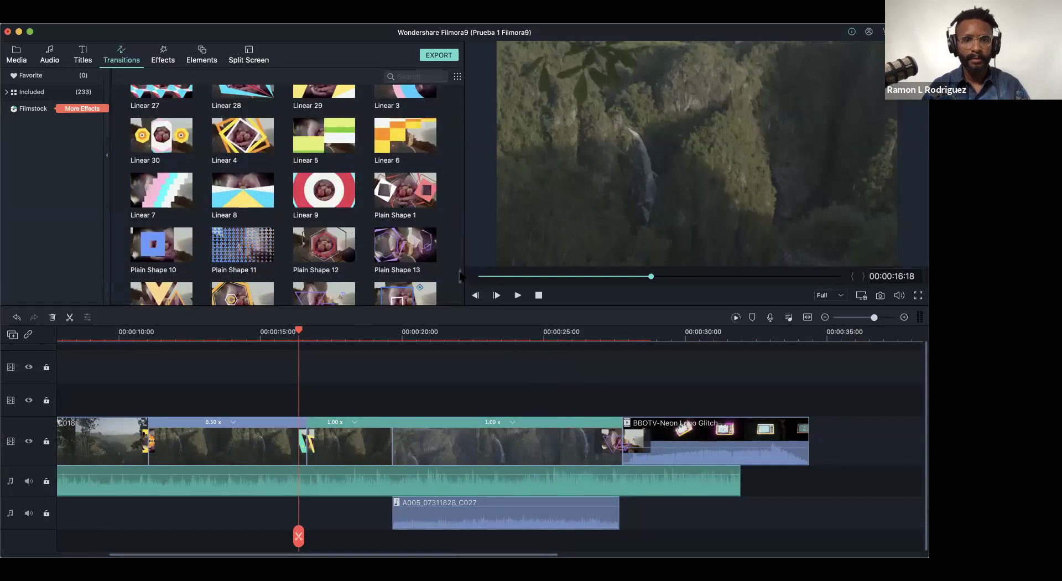
click(321, 333)
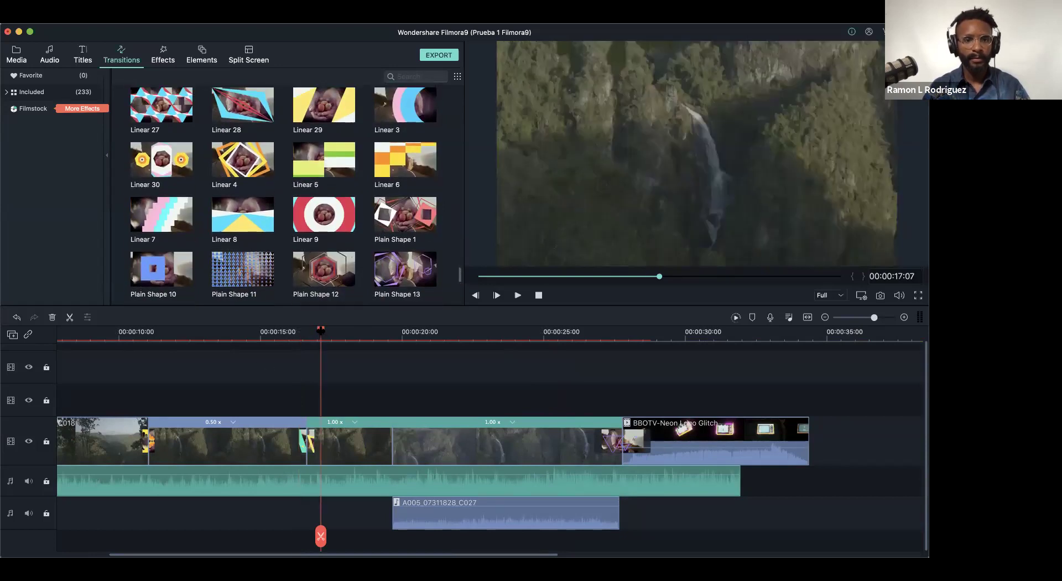
click(343, 333)
- Shorten the transition before the BBOTV-Neon Logo Glitch clip, then zoom out to the whole montage
click(622, 437)
drag(597, 440, 607, 440)
click(336, 348)
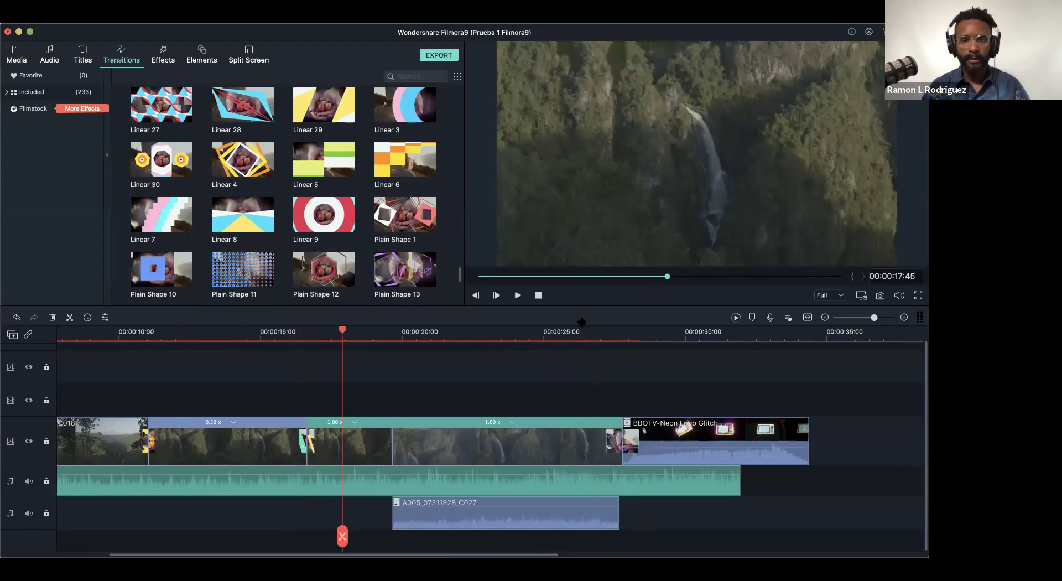
mouse_move(874, 317)
mouse_down()
mouse_move(852, 318)
mouse_move(869, 318)
mouse_up()
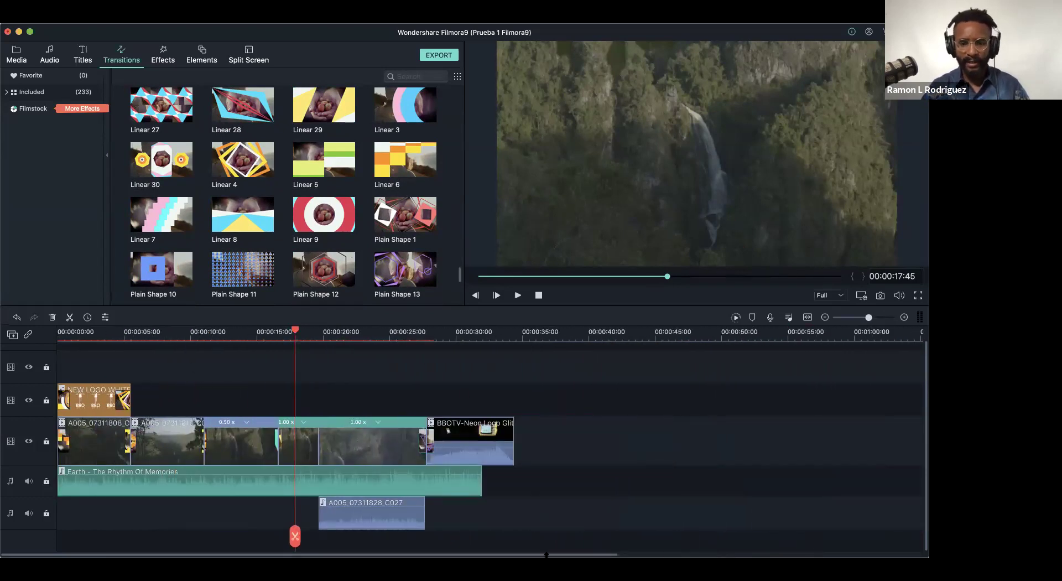
- Play the montage from 00:00:03:02 to about 00:00:22:02 to review the transitions
click(98, 332)
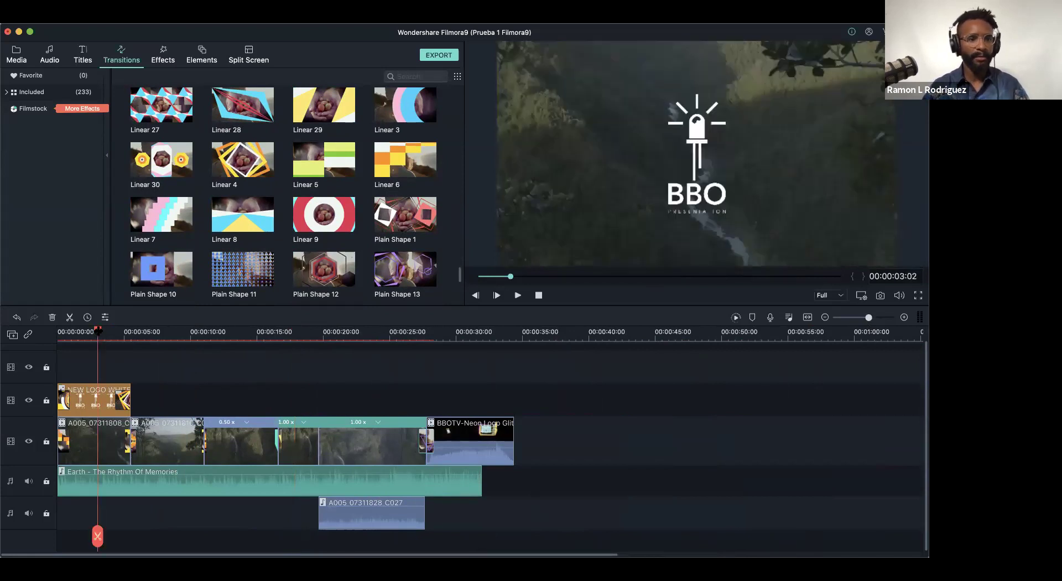
scroll(98, 332, down, 5)
scroll(68, 336, up, 6)
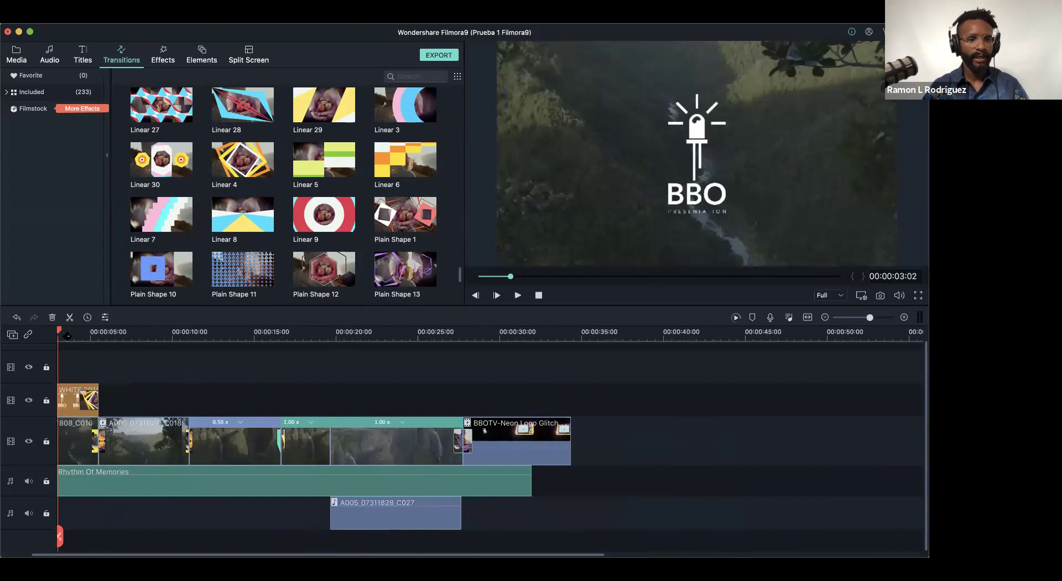
scroll(67, 336, up, 2)
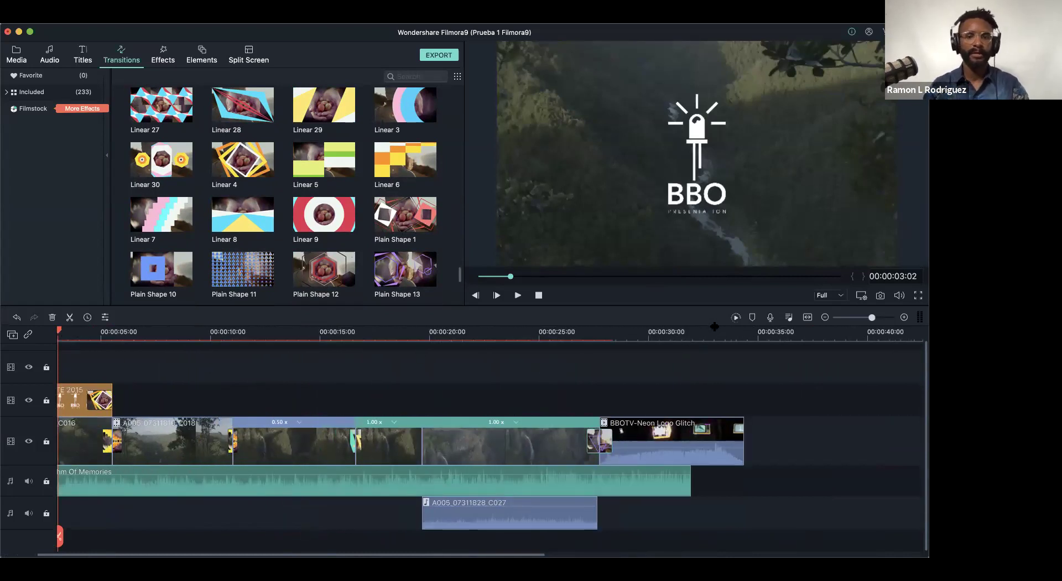
key(space)
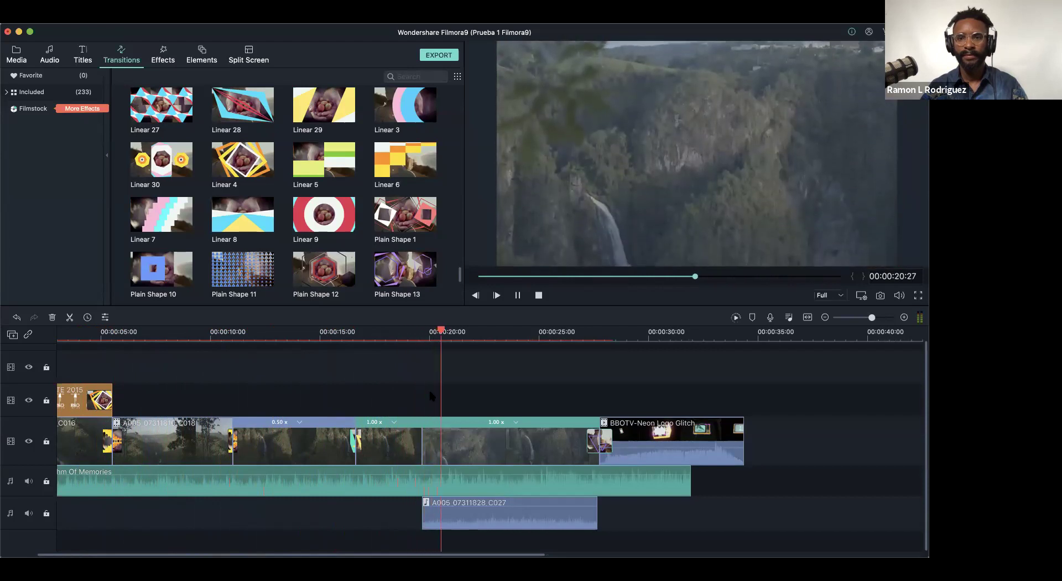
key(space)
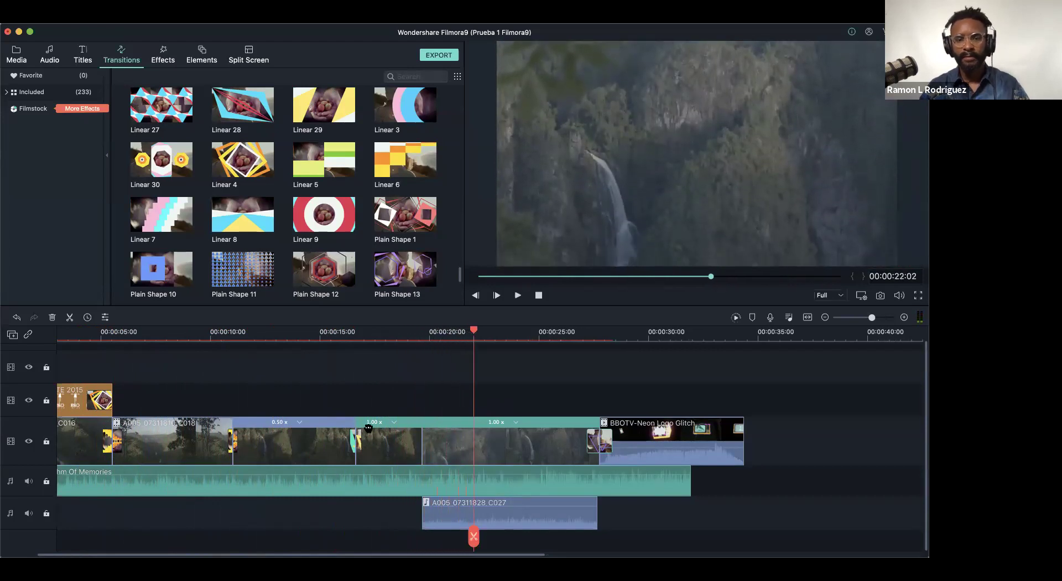
- Delete the transition from the waterfall cut near 00:00:16
click(355, 440)
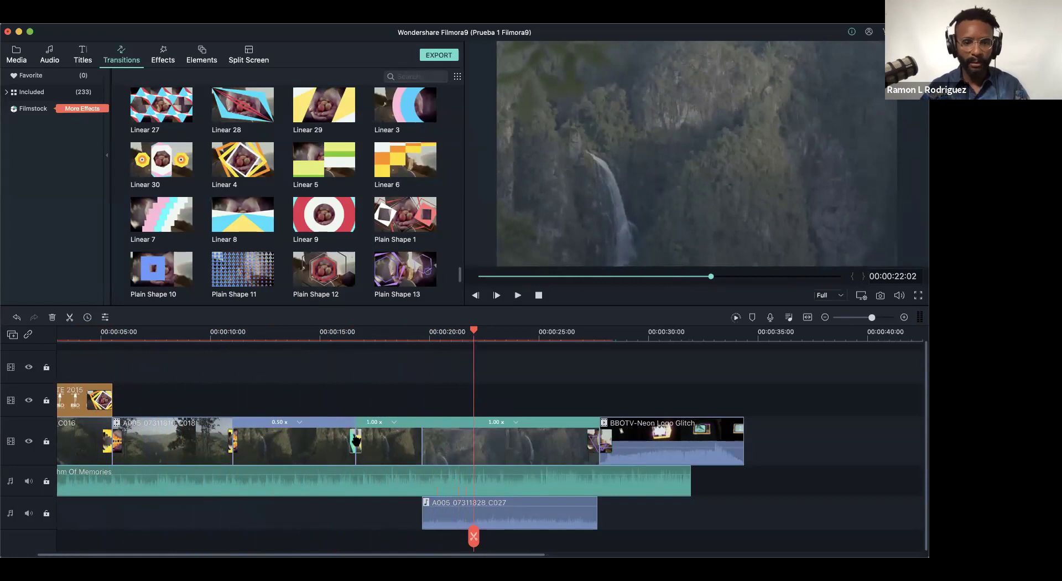
key(super+z)
key(Delete)
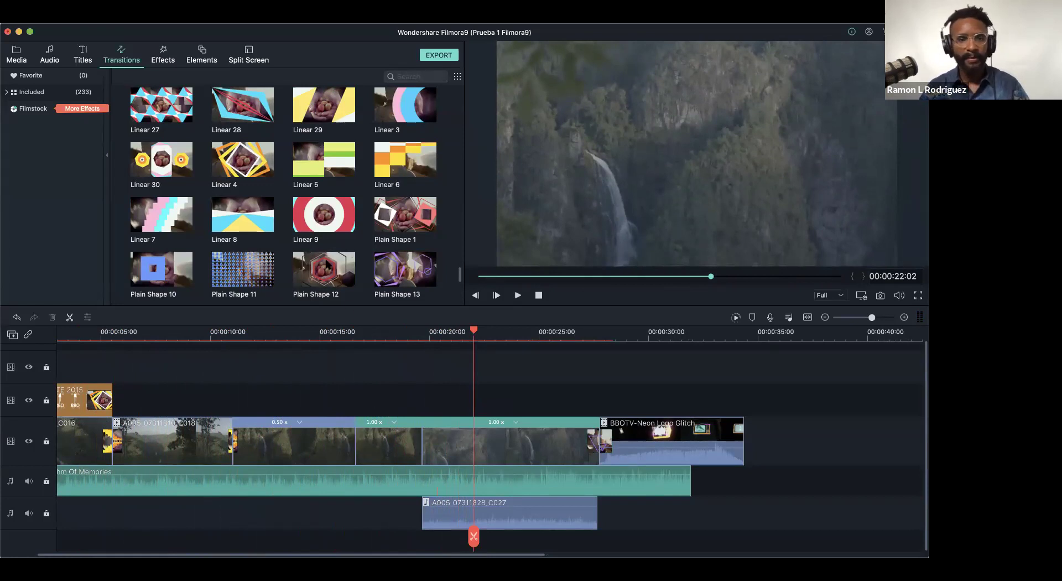
- Try a Dissolve transition on the 00:00:16 cut, review it from 00:00:13:44, then delete it
scroll(396, 204, down, 5)
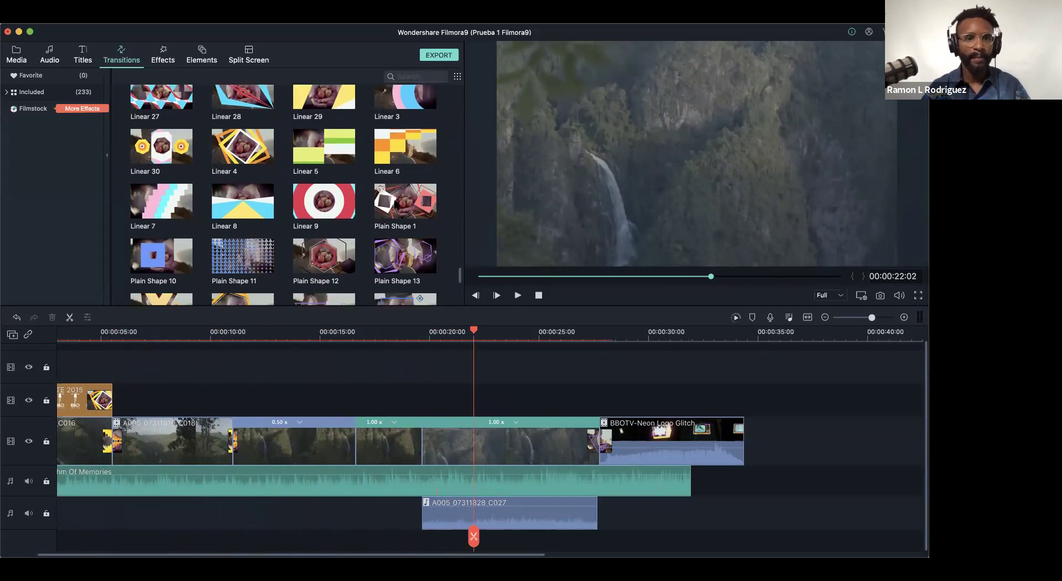
scroll(396, 204, down, 4)
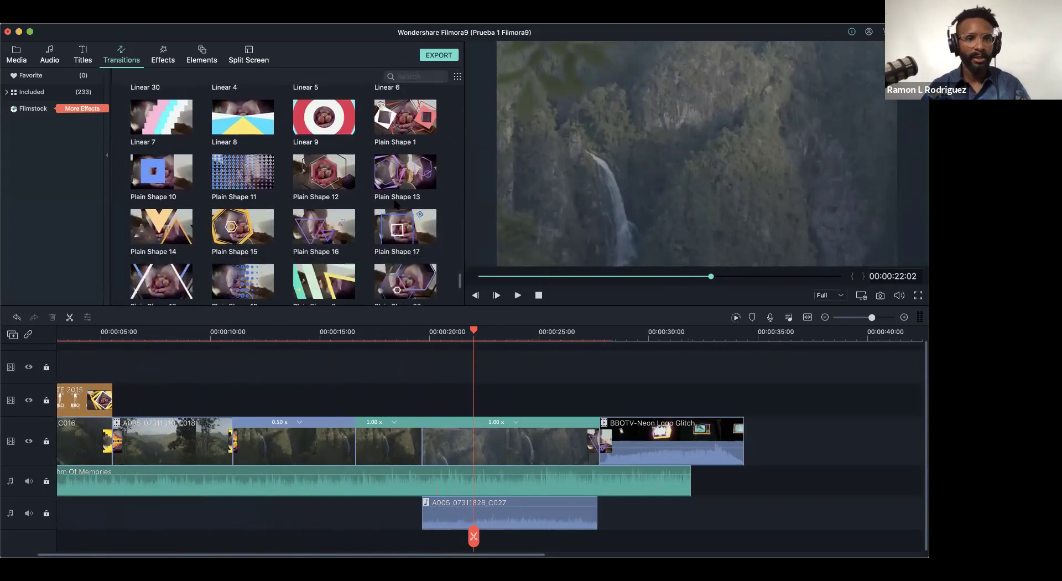
scroll(339, 275, up, 15)
scroll(339, 271, up, 10)
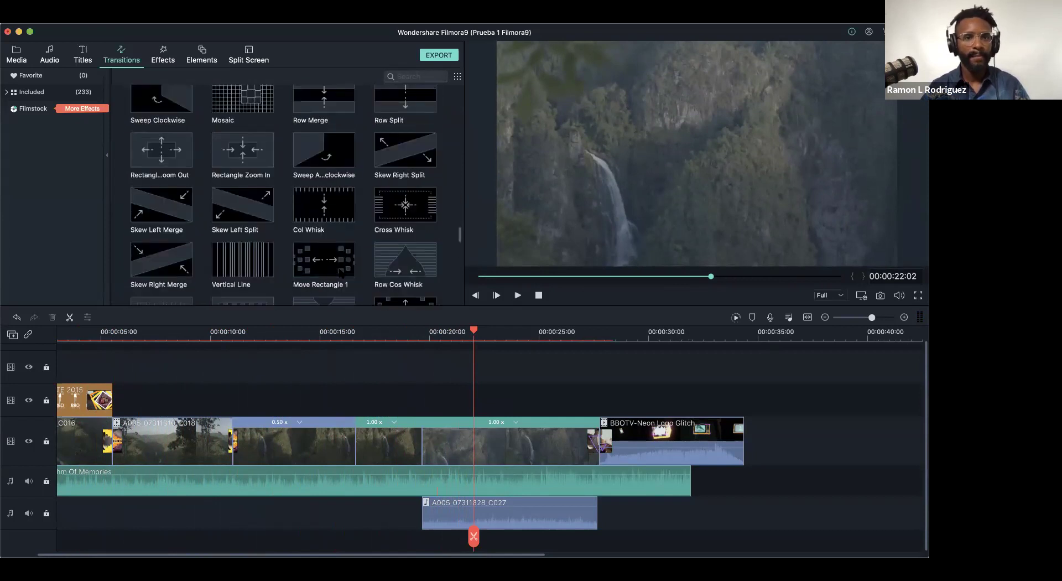
scroll(342, 272, up, 10)
scroll(303, 118, up, 10)
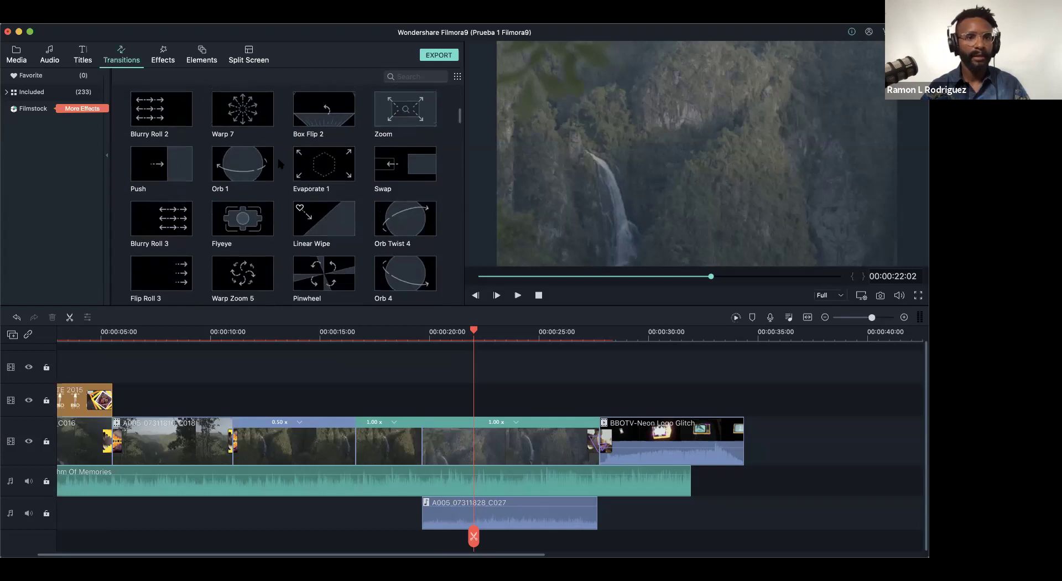
scroll(275, 162, up, 5)
scroll(278, 169, up, 3)
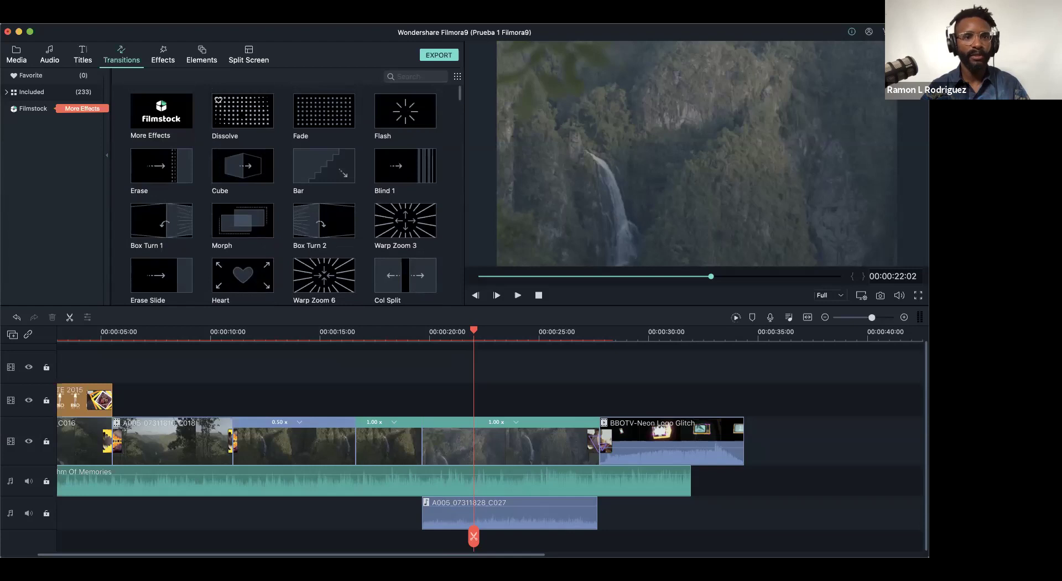
drag(242, 110, 349, 441)
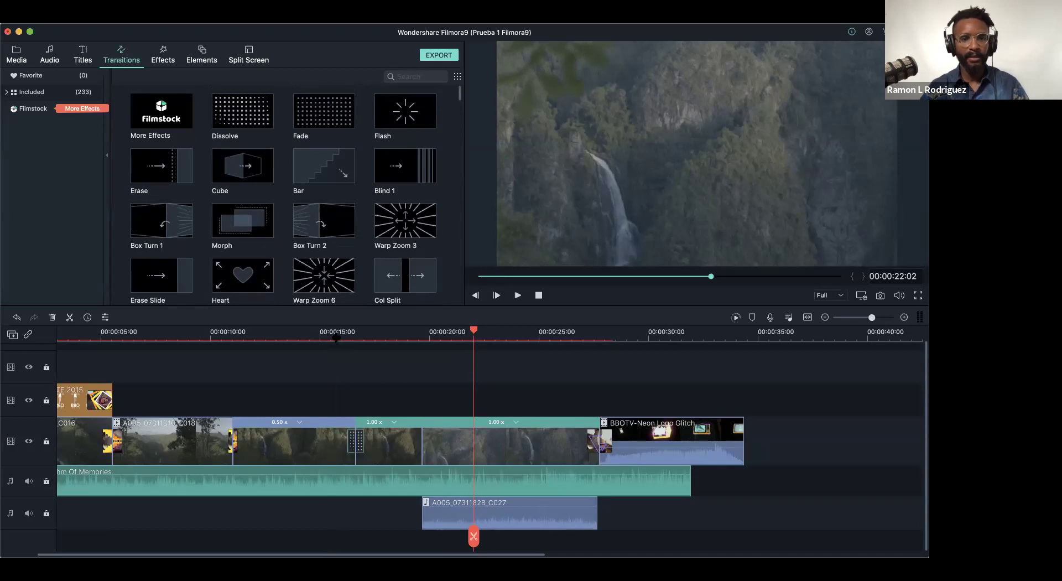
click(335, 337)
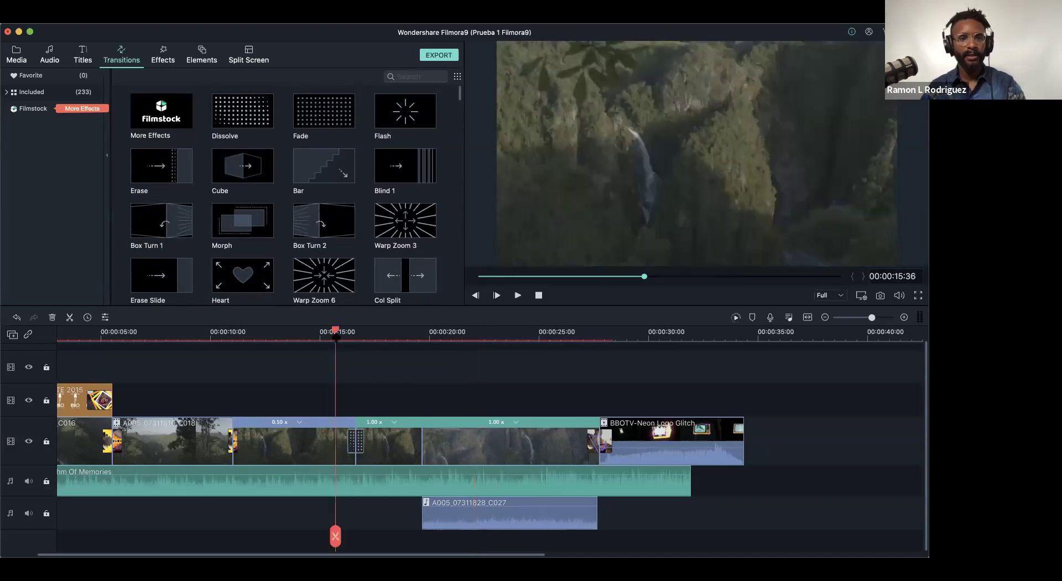
click(296, 336)
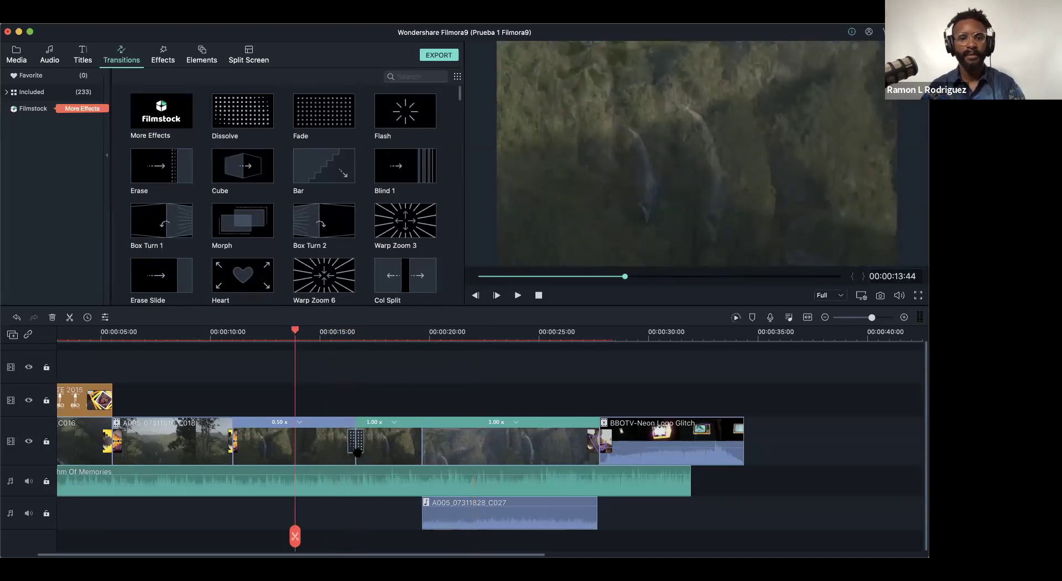
key(Delete)
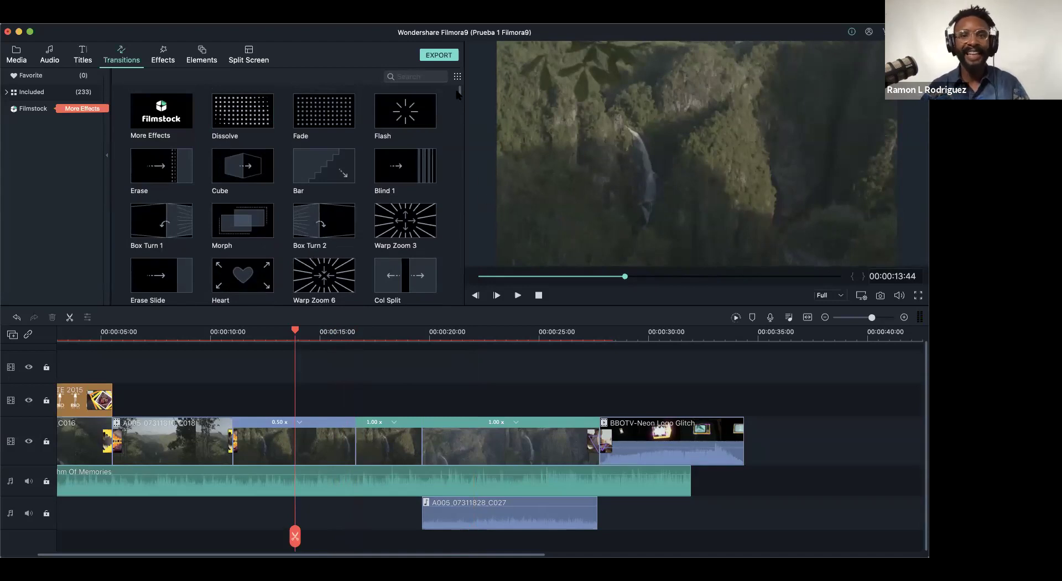
- Place a shortened Linear 22 transition between the two 1.00x waterfall clips and play it back
drag(459, 99, 460, 268)
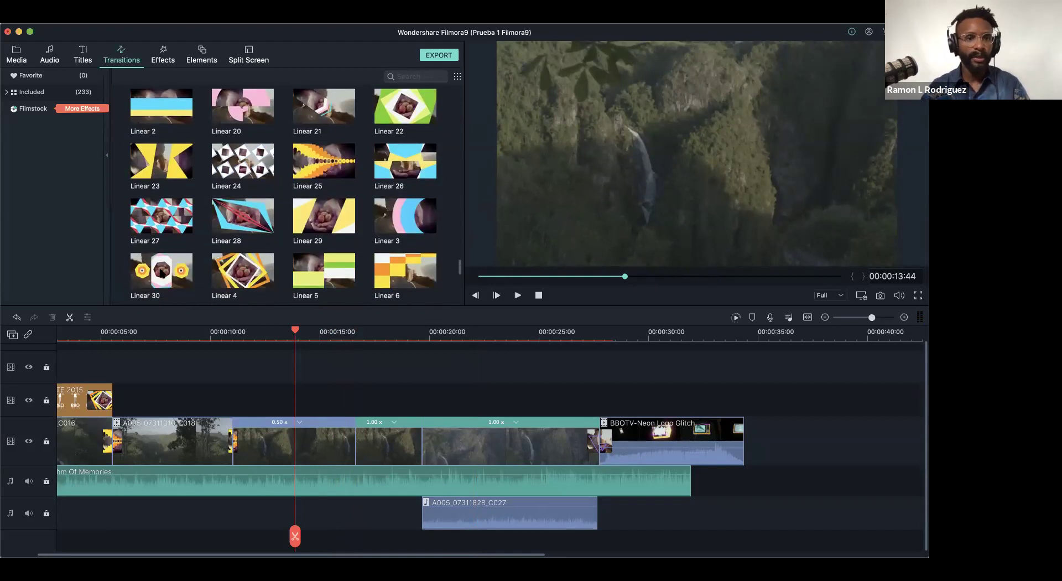
drag(170, 223, 352, 445)
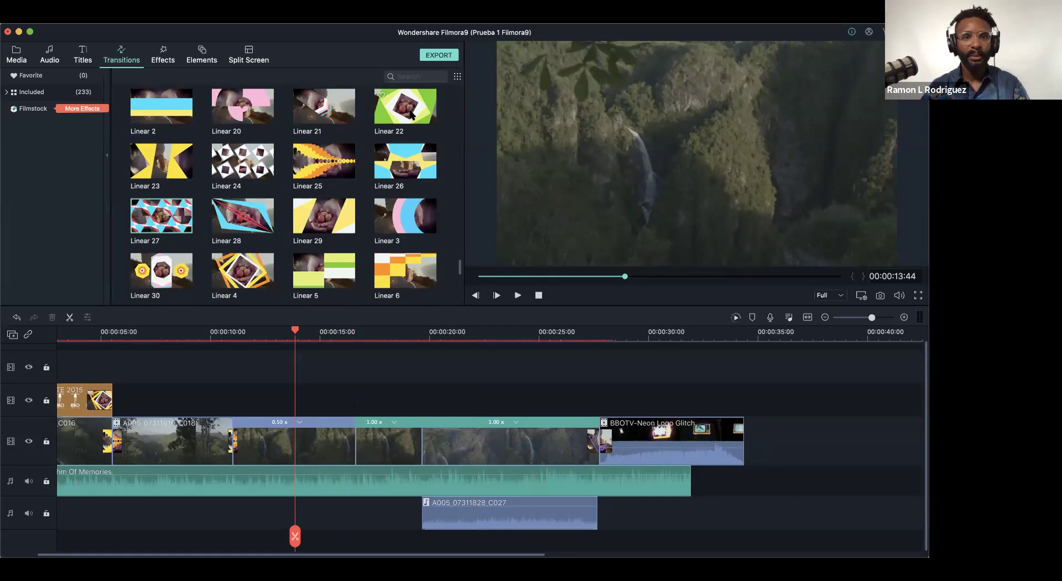
drag(408, 122, 419, 451)
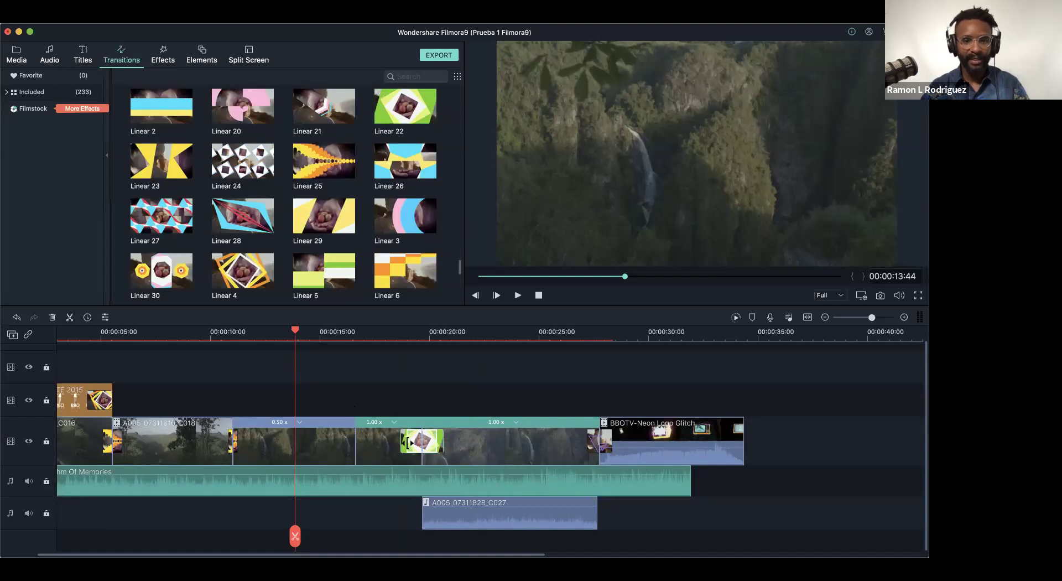
drag(415, 444, 417, 444)
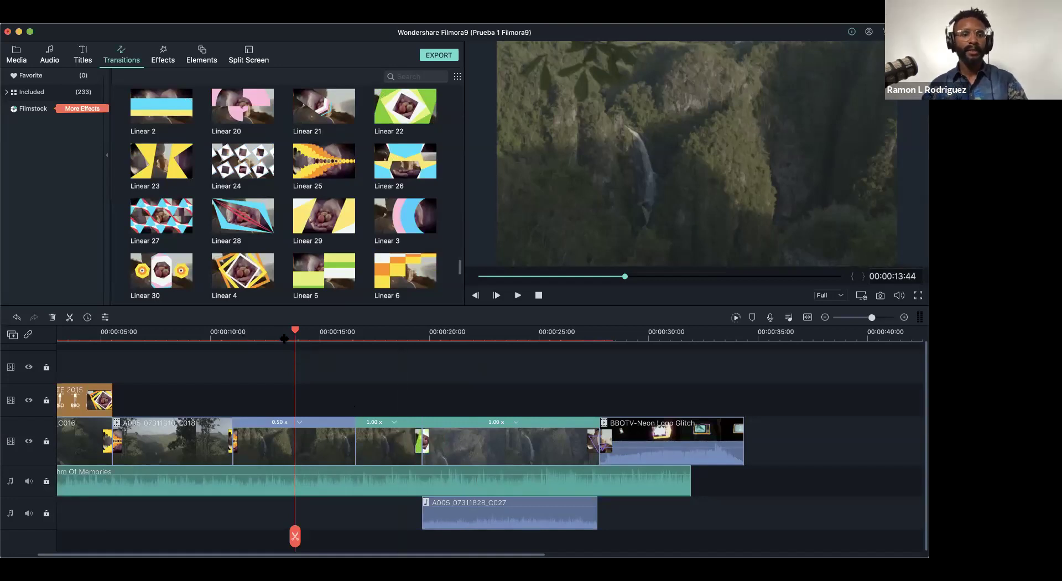
key(space)
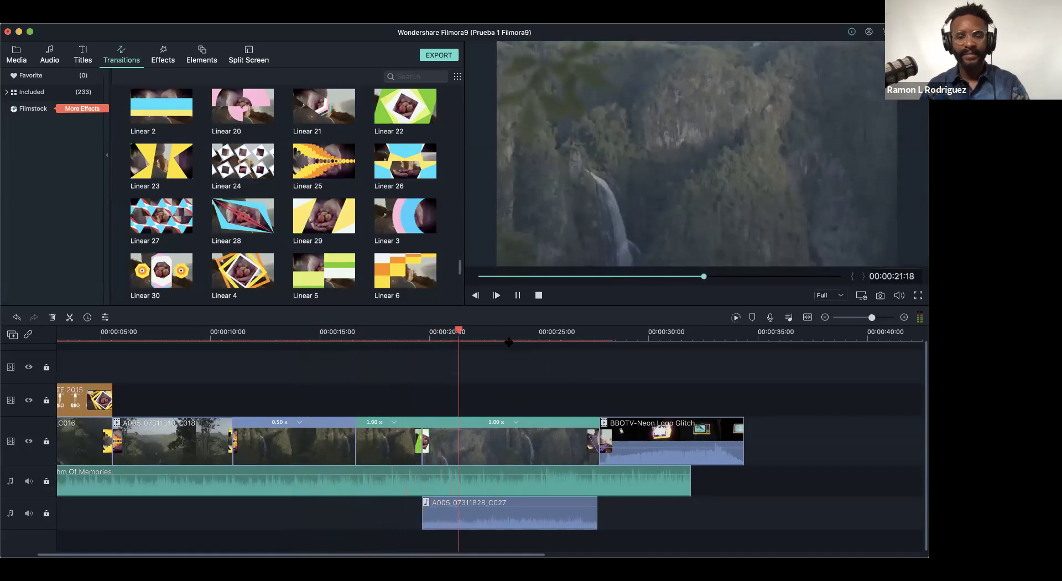
key(space)
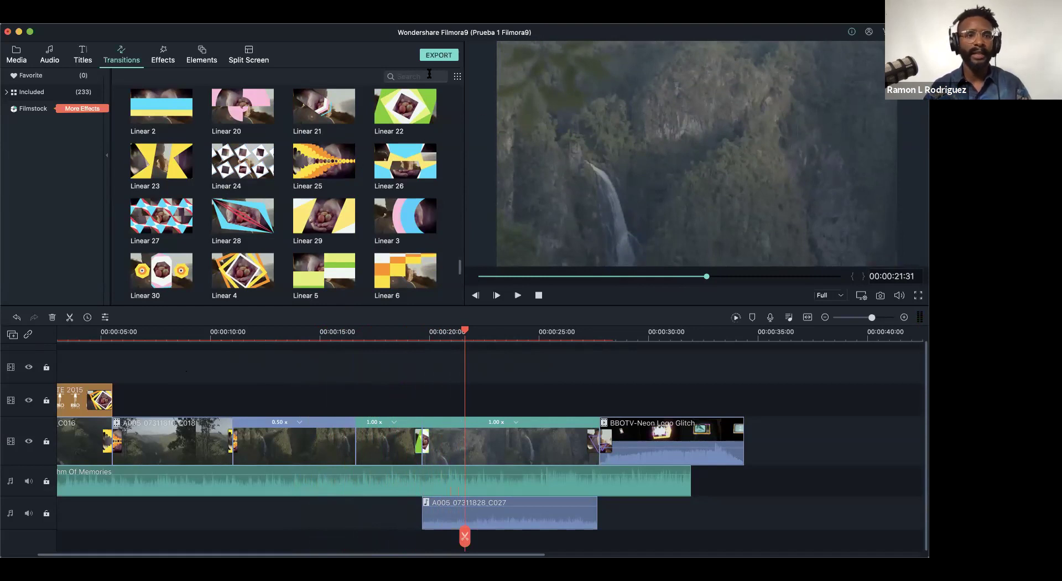
- Show the Titles library and scrub the montage from the BBO TV logo frame to the TV clip
click(80, 55)
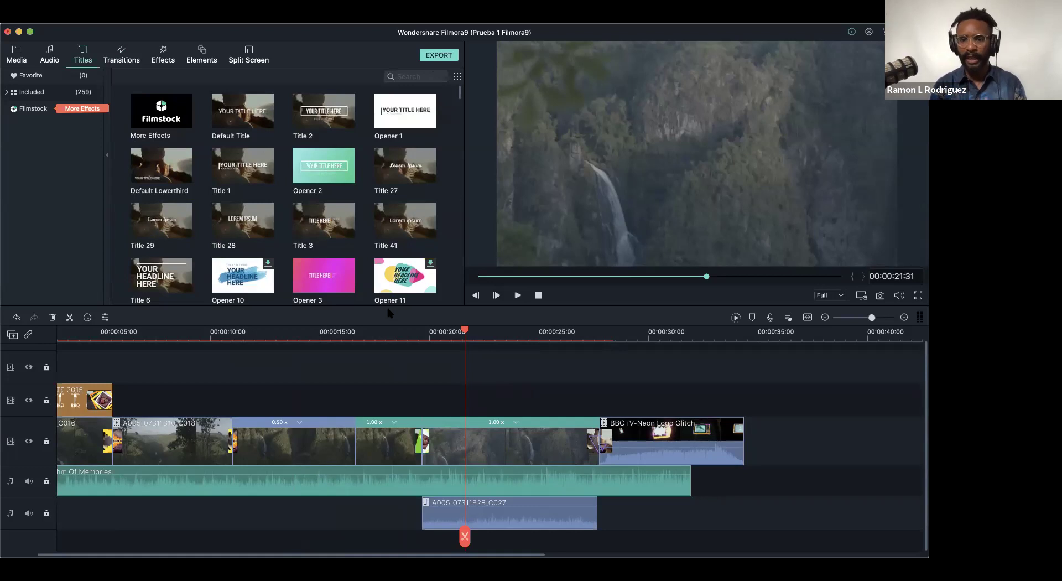
click(773, 334)
click(751, 341)
drag(751, 342, 745, 346)
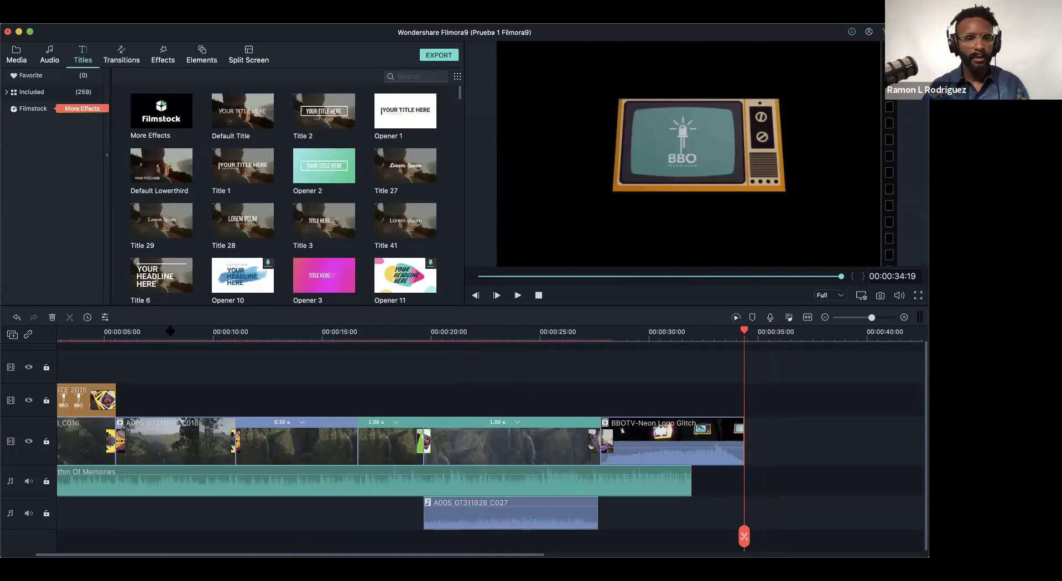
drag(143, 334, 12, 347)
drag(451, 362, 339, 382)
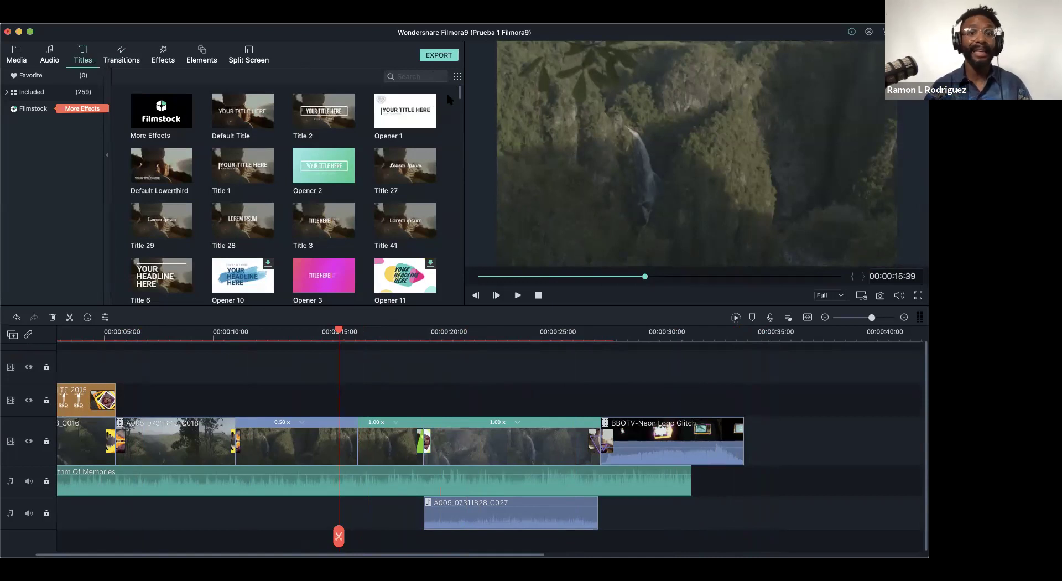
- Scroll the Titles grid down to rows with Title 33, Opener 6 and Title 7
scroll(461, 94, down, 2)
scroll(460, 94, up, 2)
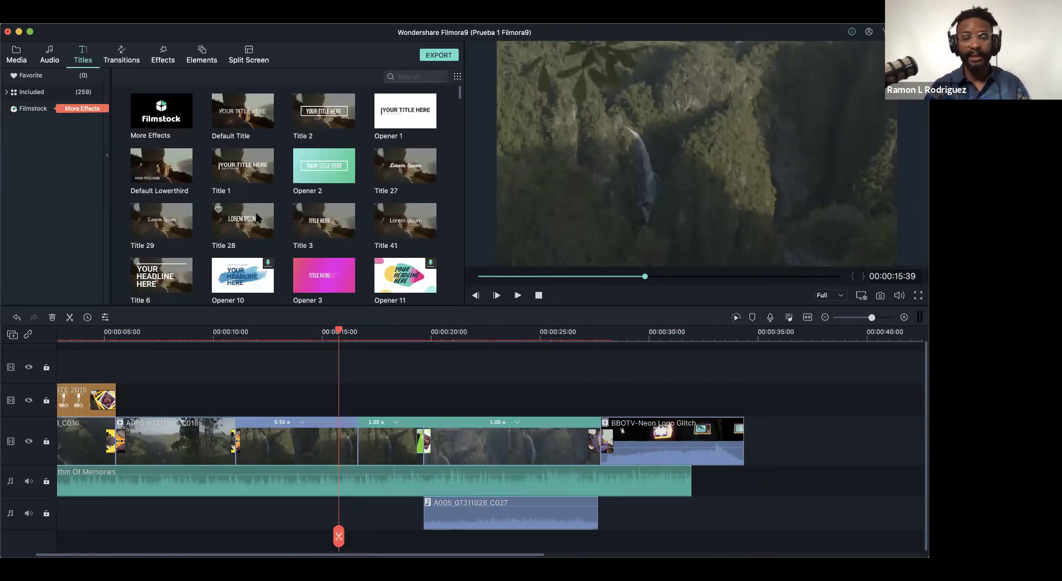
mouse_move(460, 94)
mouse_down()
mouse_move(460, 133)
mouse_move(460, 101)
mouse_up()
- Replay the montage, then drop Title 7 on the track above the waterfall footage at about 00:00:10
drag(328, 331, 188, 331)
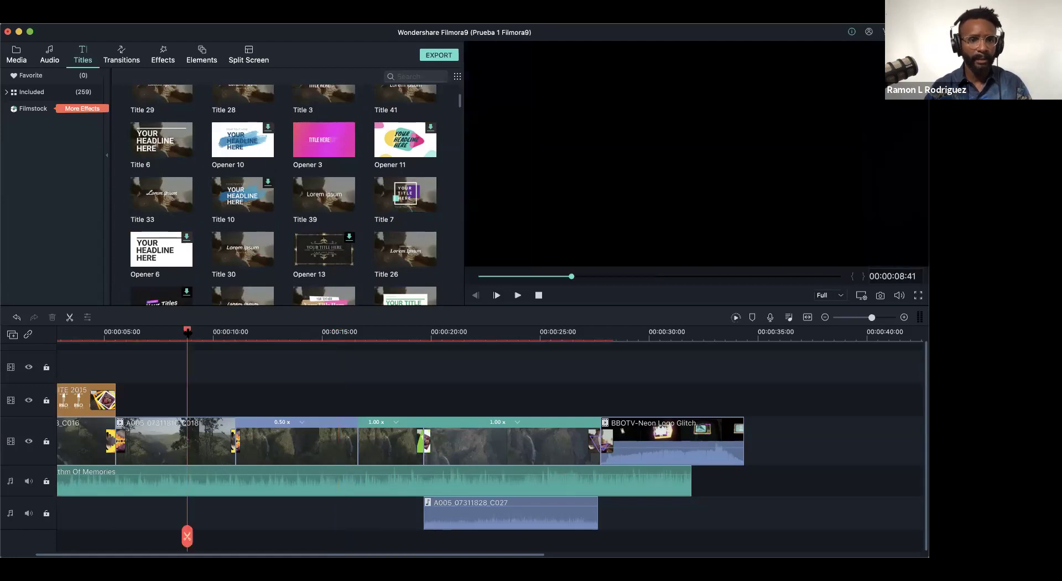
key(space)
key(Home)
drag(290, 410, 278, 409)
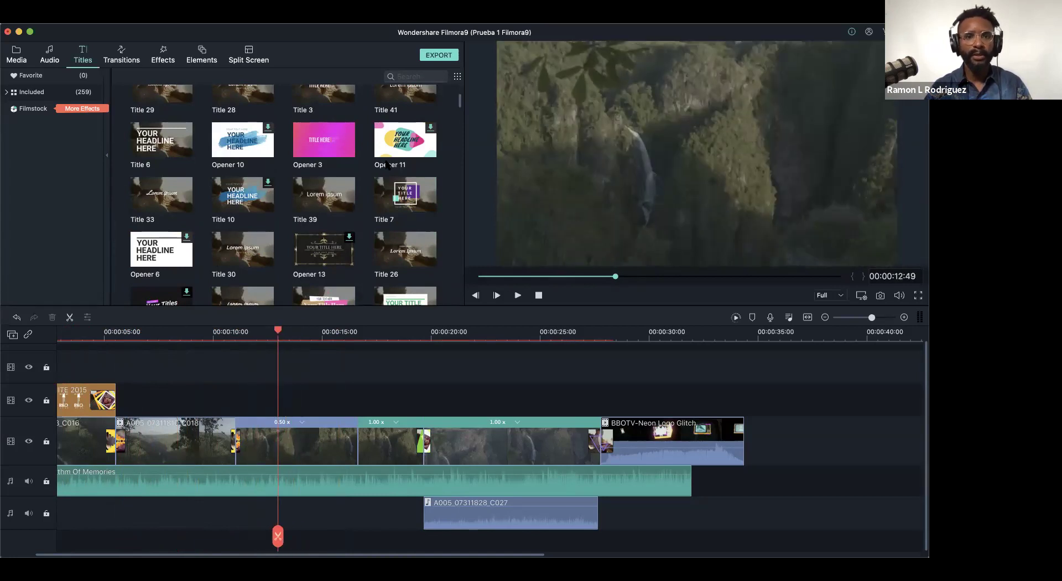
drag(408, 196, 274, 406)
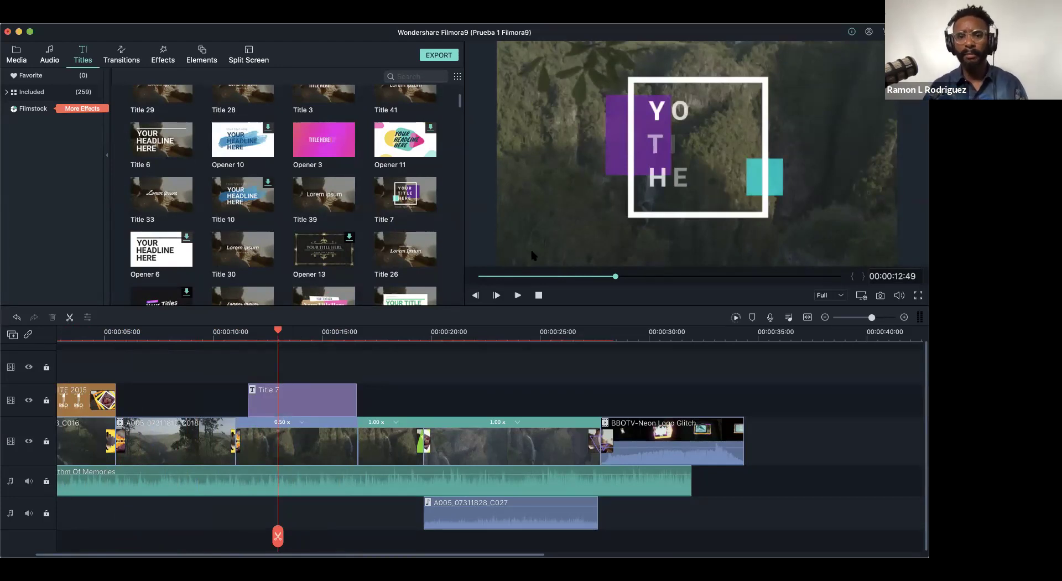
- Play the Title 7 clip over the footage to preview it, then select it
click(290, 332)
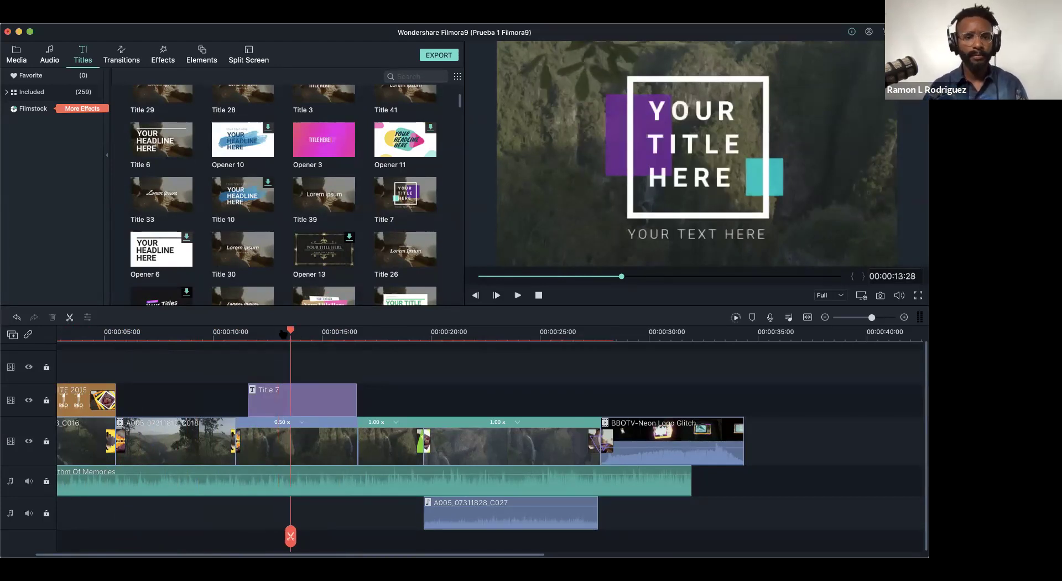
click(233, 341)
key(space)
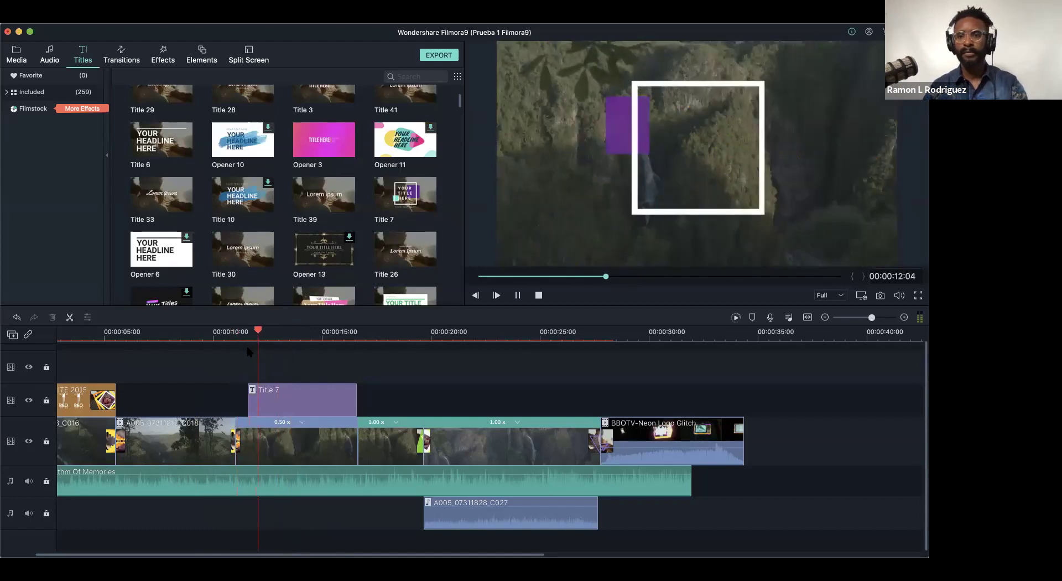
key(space)
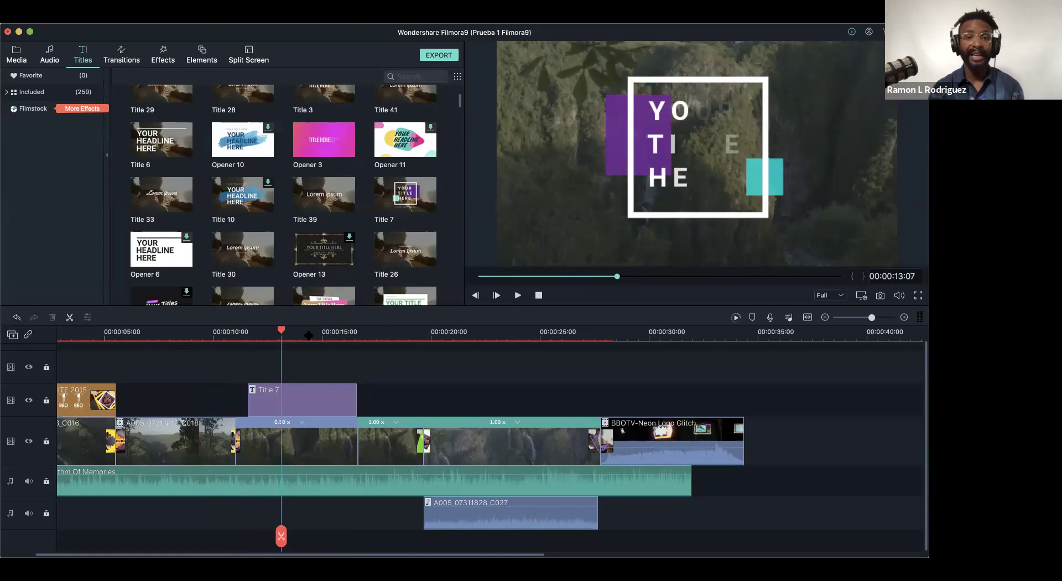
click(321, 401)
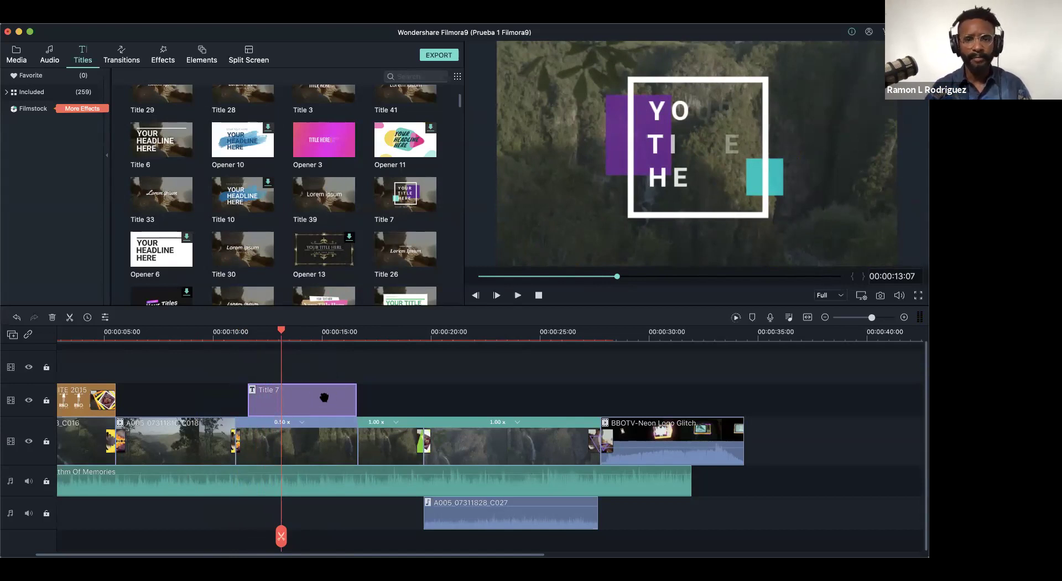
- Open the Title 7 text and replace YOUR with CAÑON
double_click(324, 397)
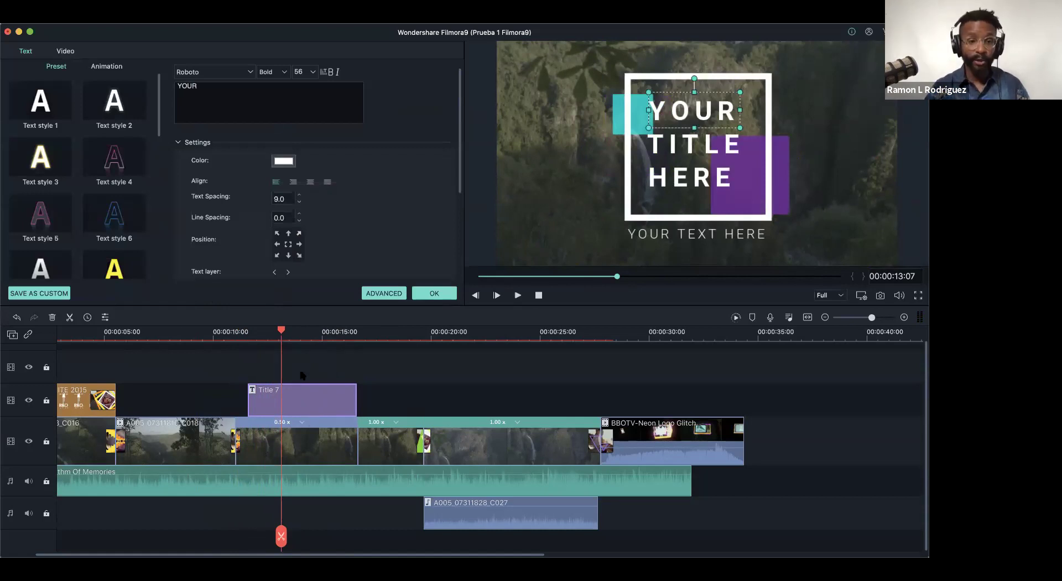
click(211, 87)
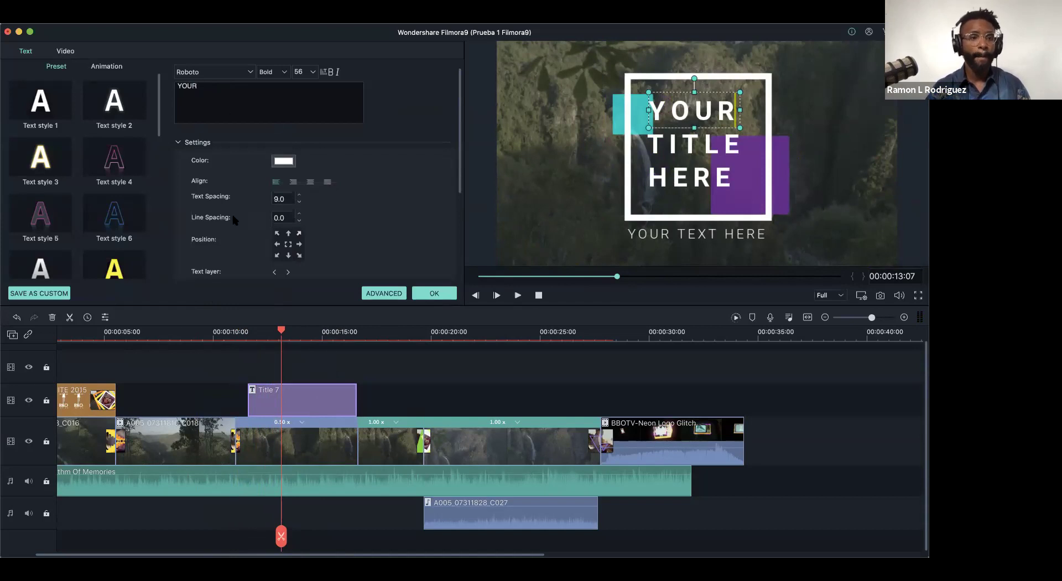
drag(302, 396, 303, 396)
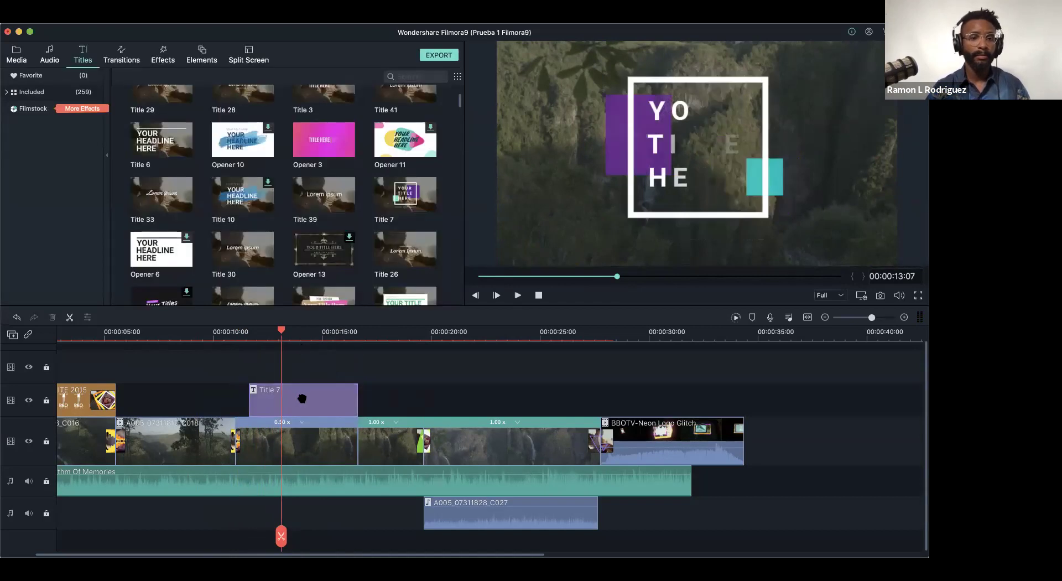
double_click(303, 396)
drag(220, 104, 175, 102)
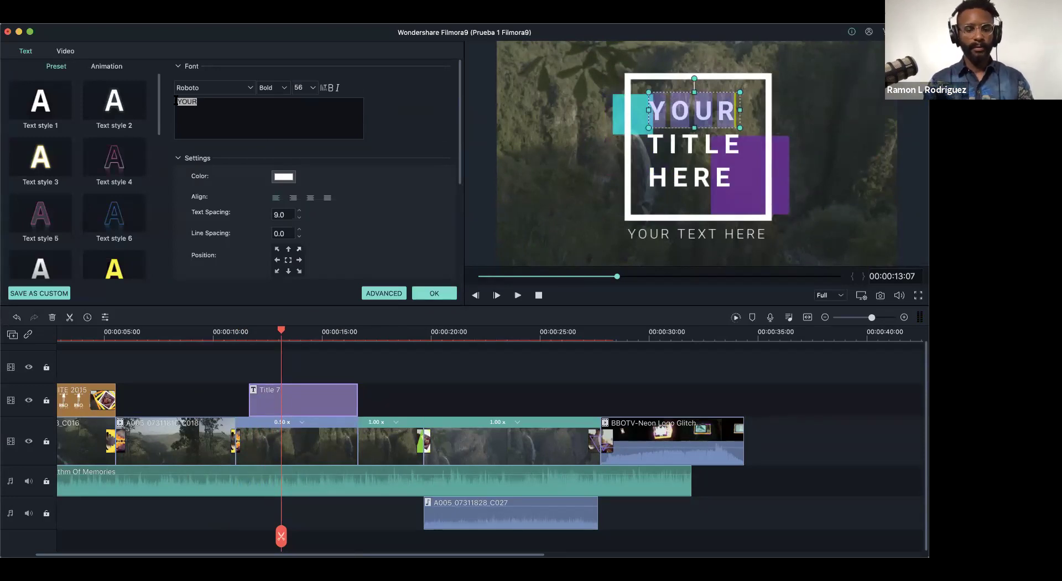
text(C)
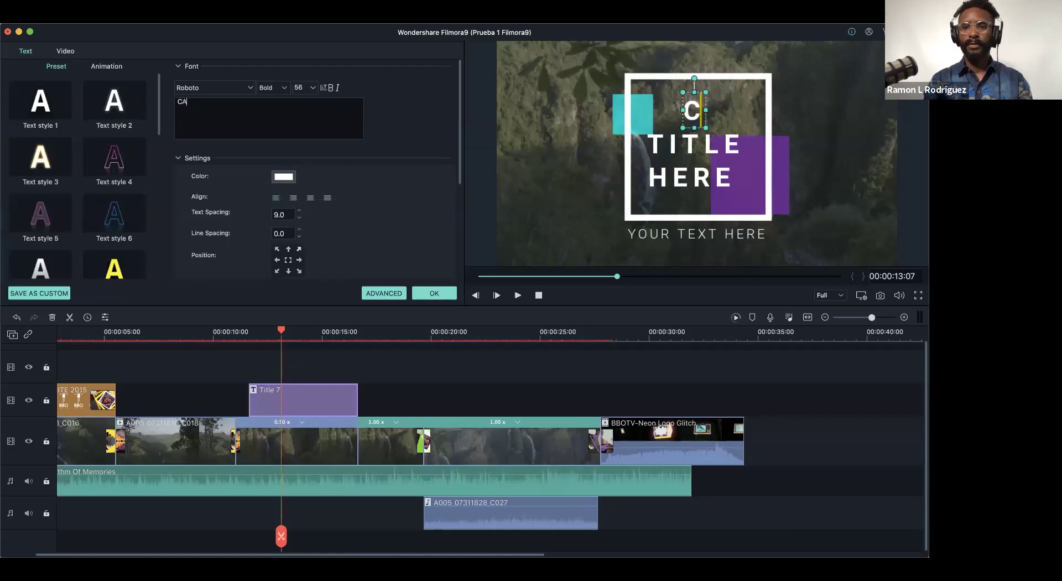
text(AN)
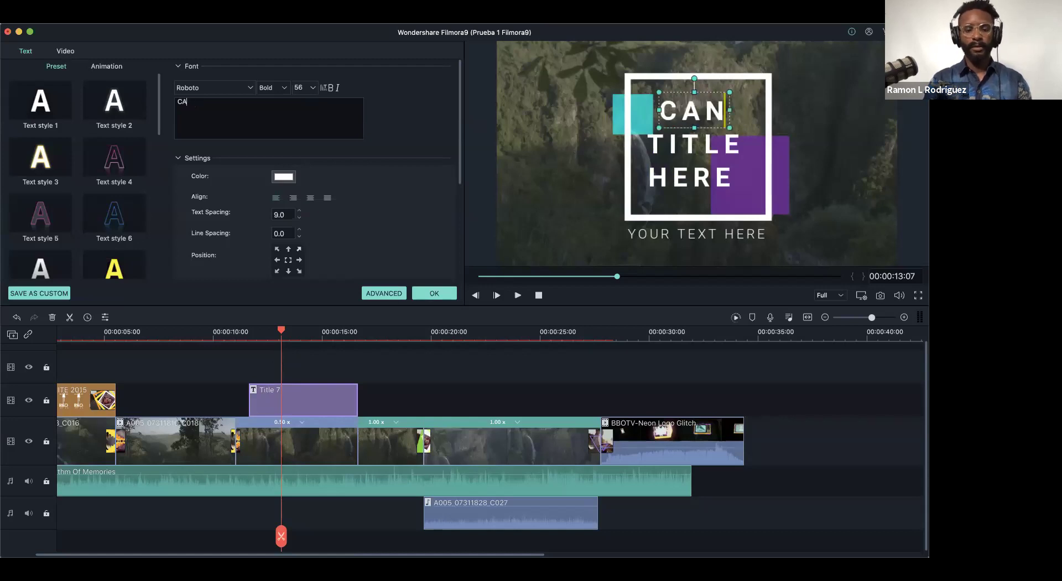
text(ñ)
key(BackSpace)
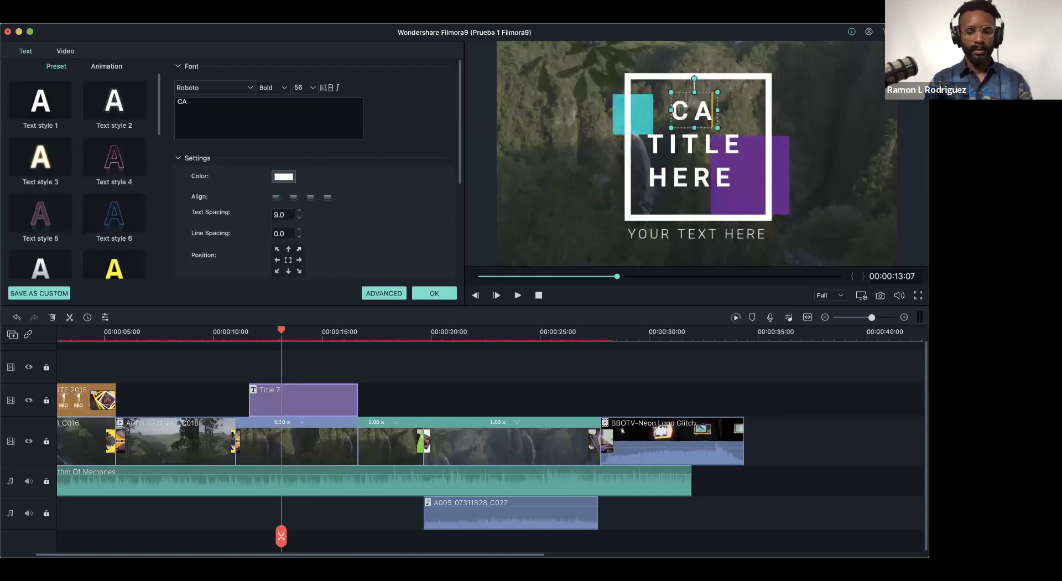
key(alt+n)
text(Ñ)
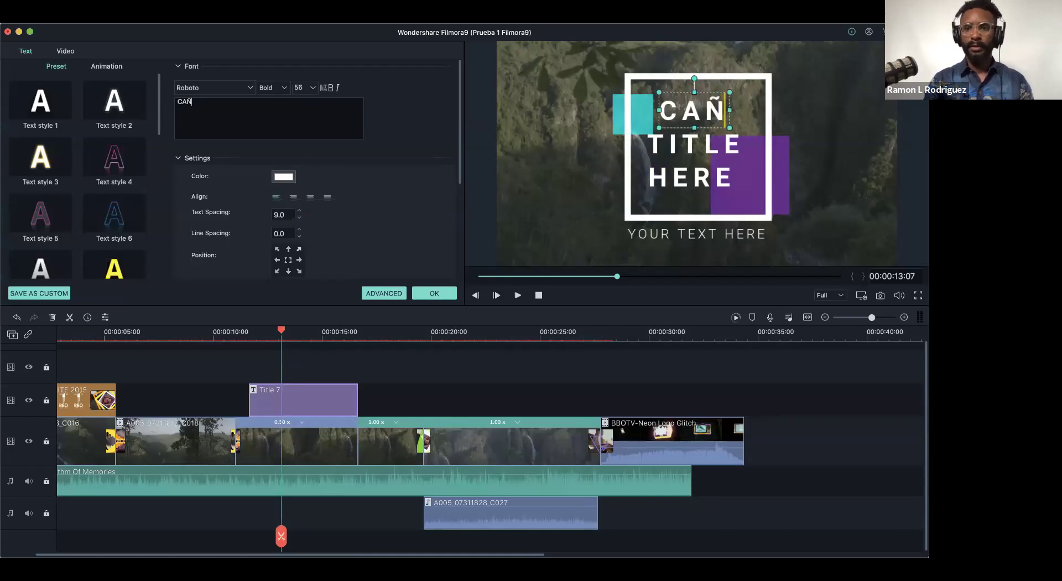
text(ON)
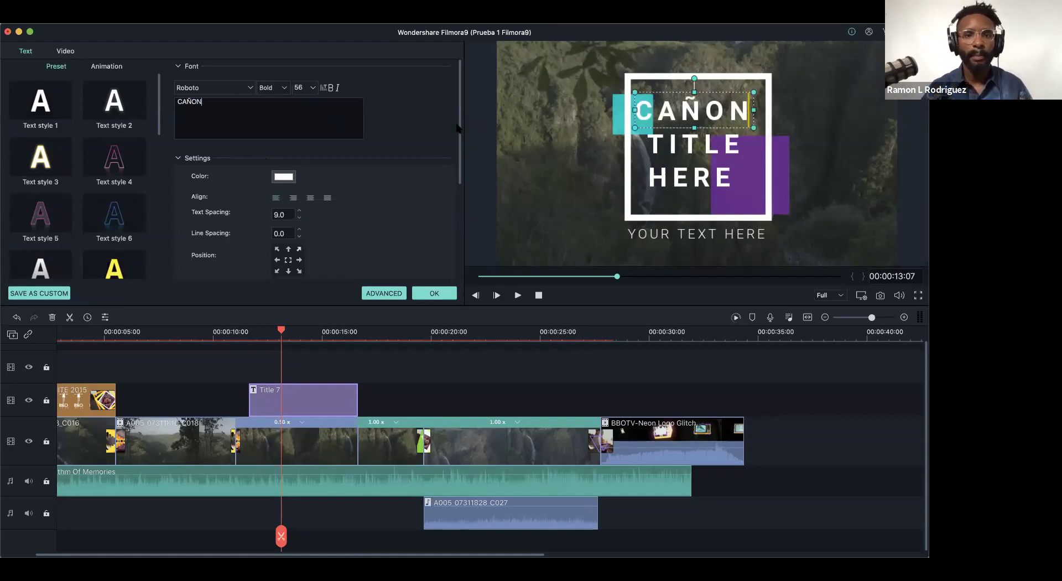
- Replace TITLE with SAN and HERE with CRISTOBAL in the title lines
drag(459, 128, 454, 249)
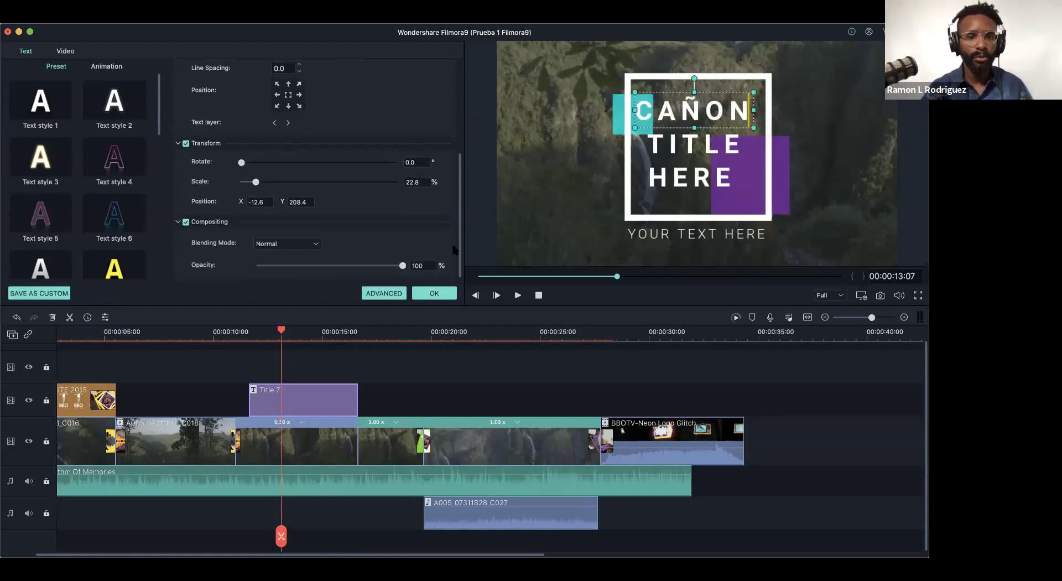
click(695, 140)
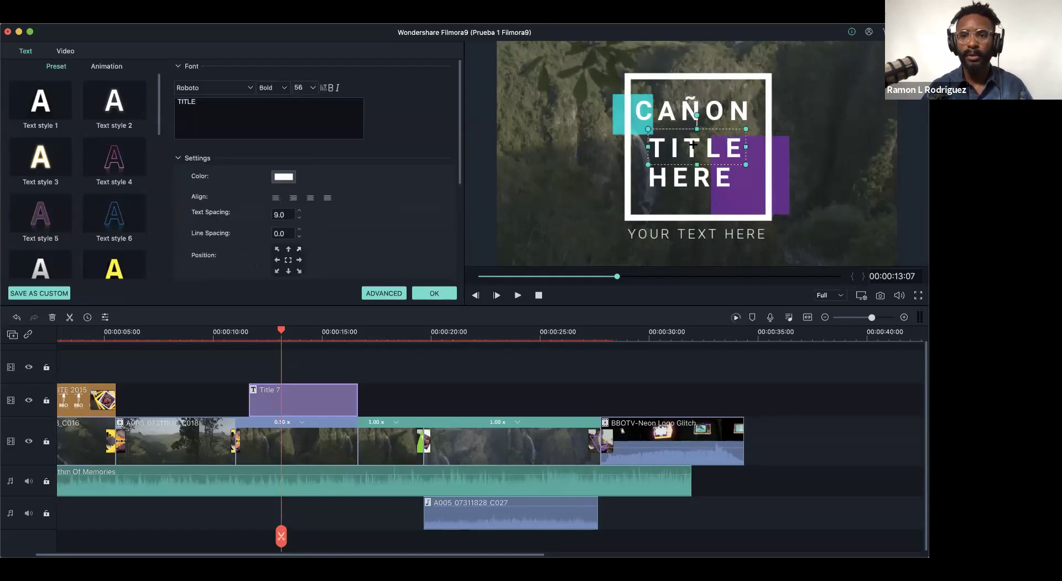
drag(217, 107, 157, 104)
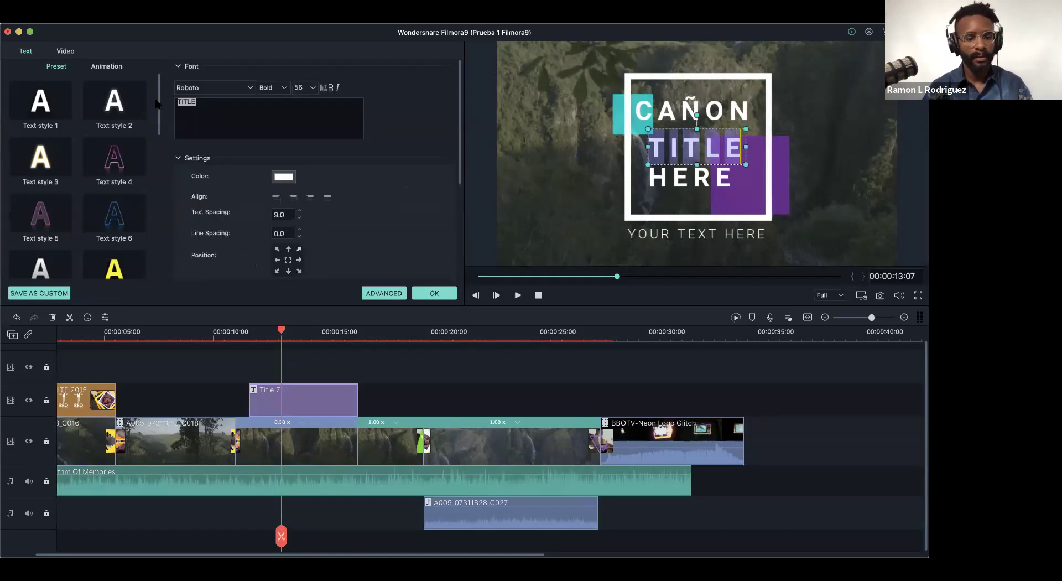
text(SAN)
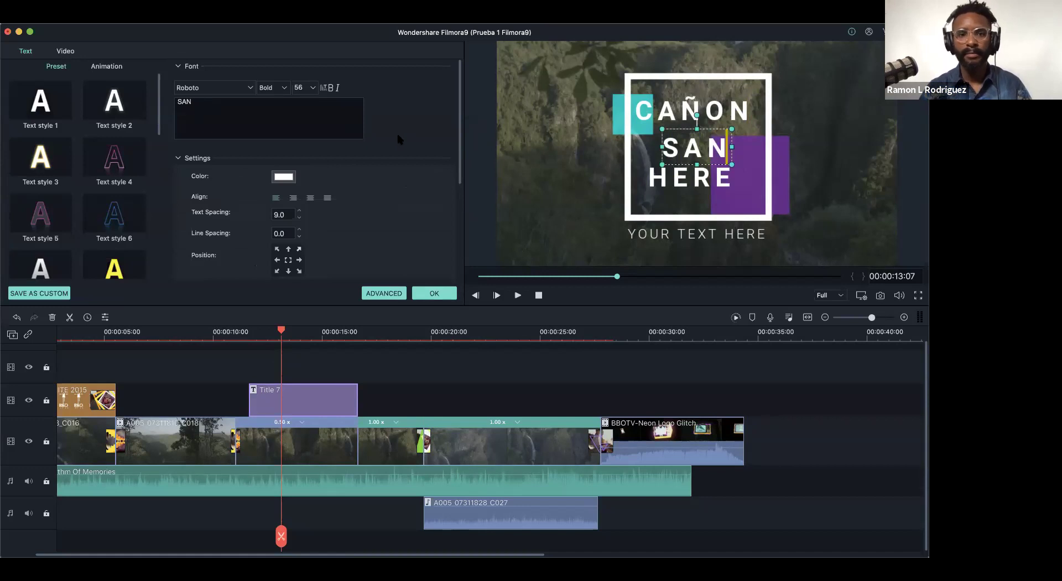
click(675, 178)
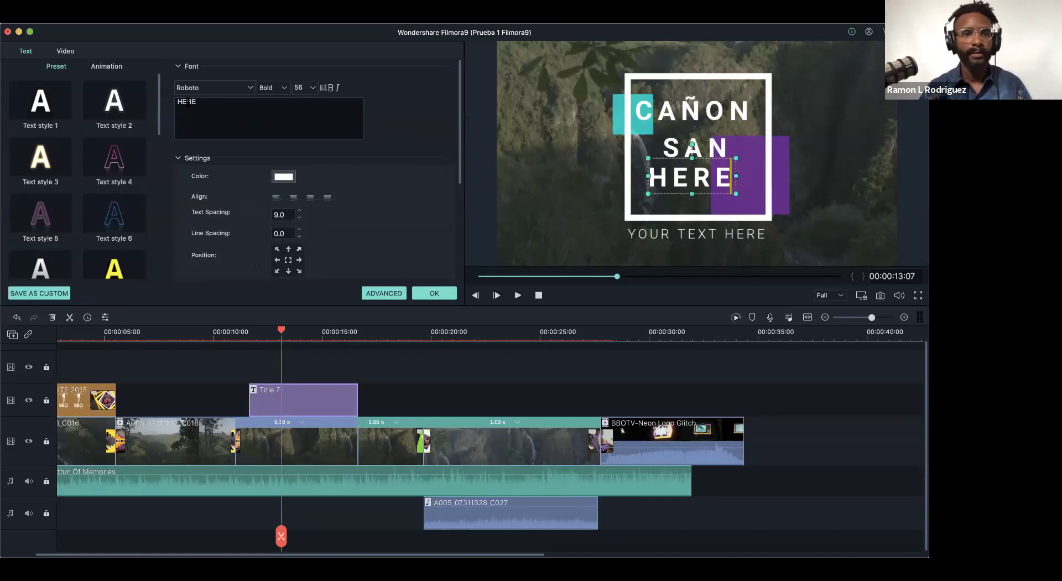
double_click(188, 102)
text(C)
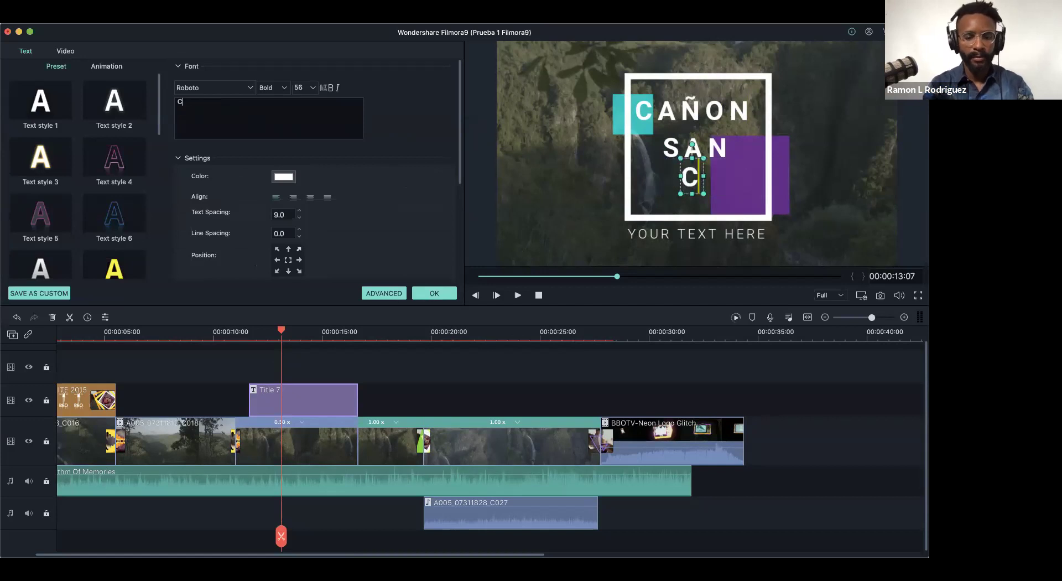
text(RISTOBAL)
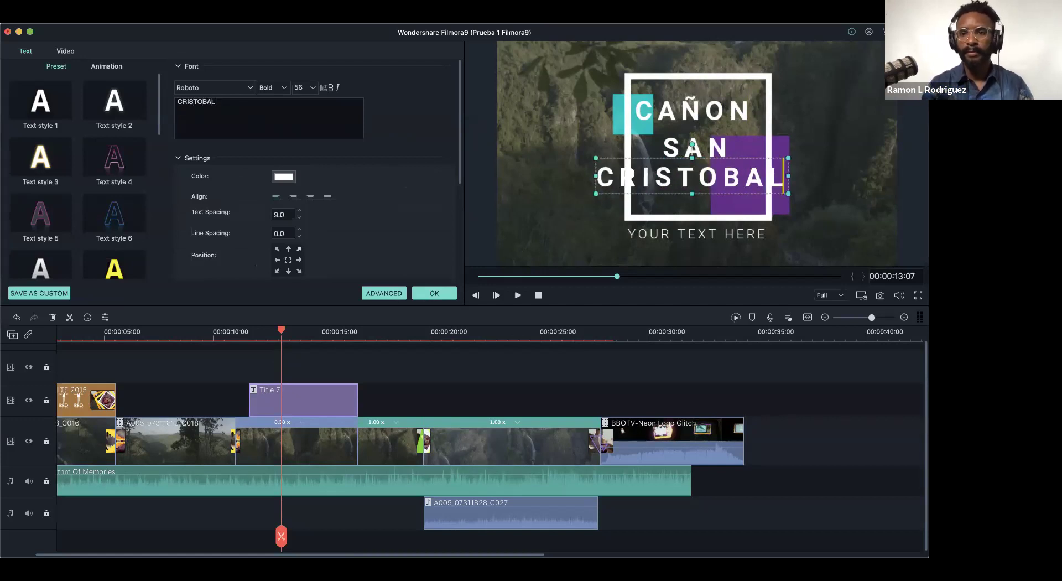
- Set the CRISTOBAL line's font size to 24 and nudge it up to centre it
click(310, 87)
click(299, 197)
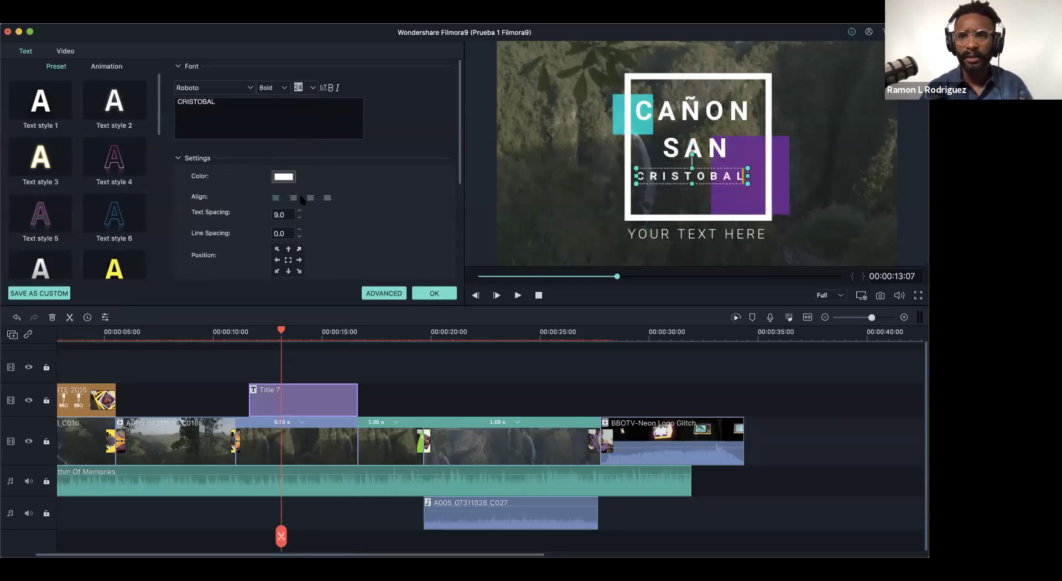
click(314, 87)
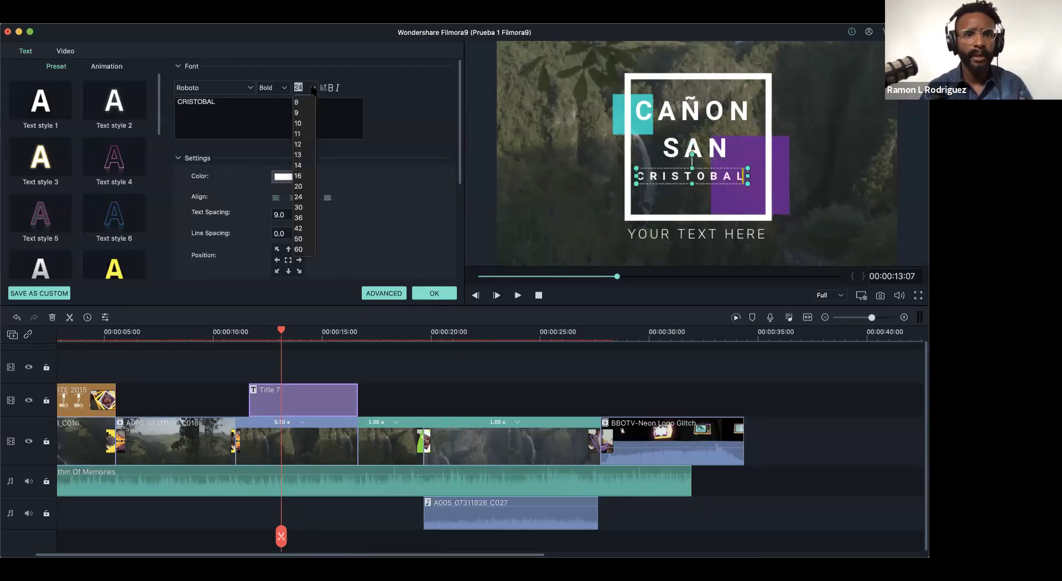
click(303, 205)
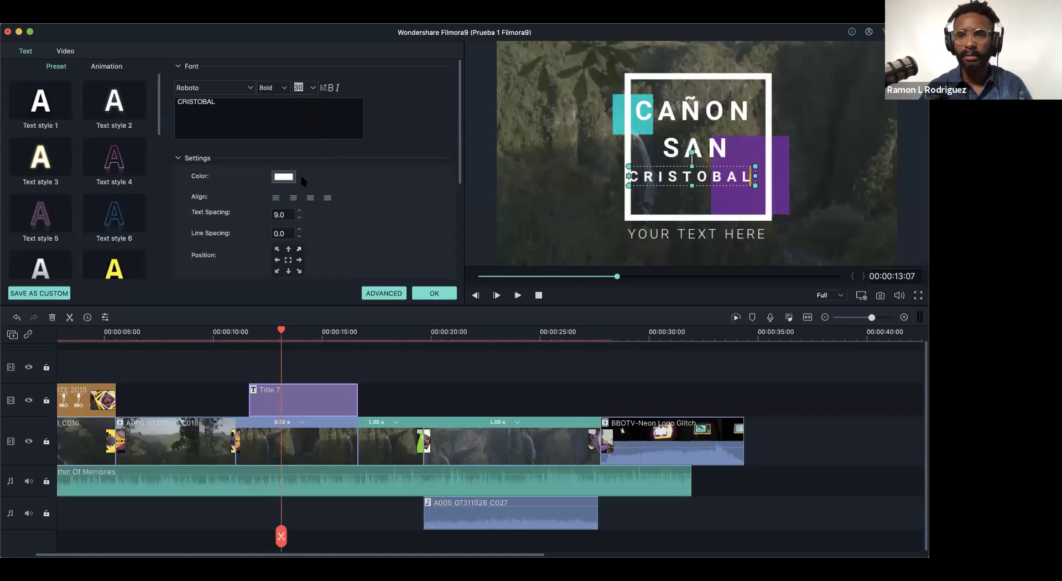
text(26)
key(Return)
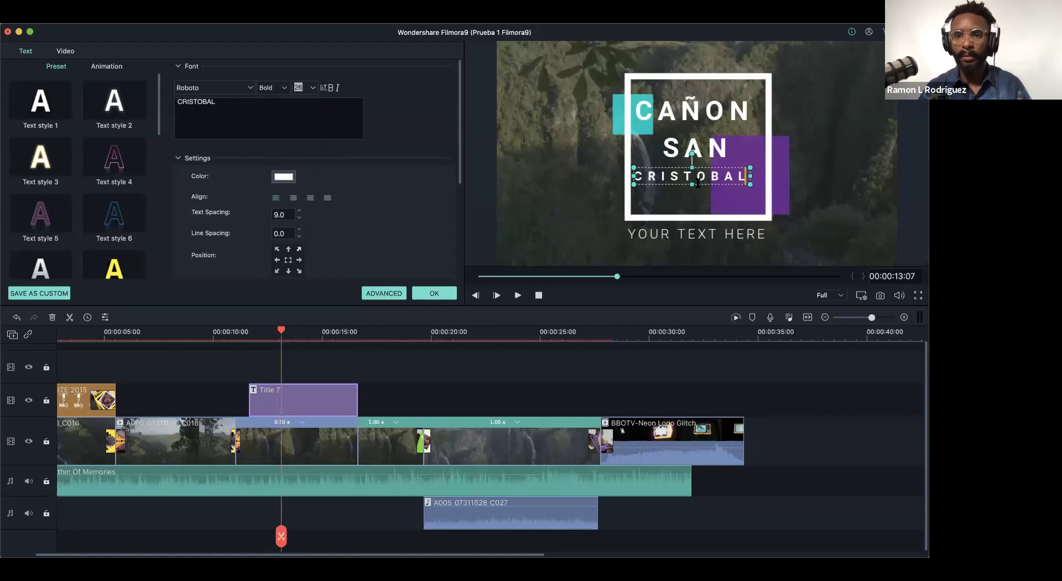
drag(697, 186, 702, 188)
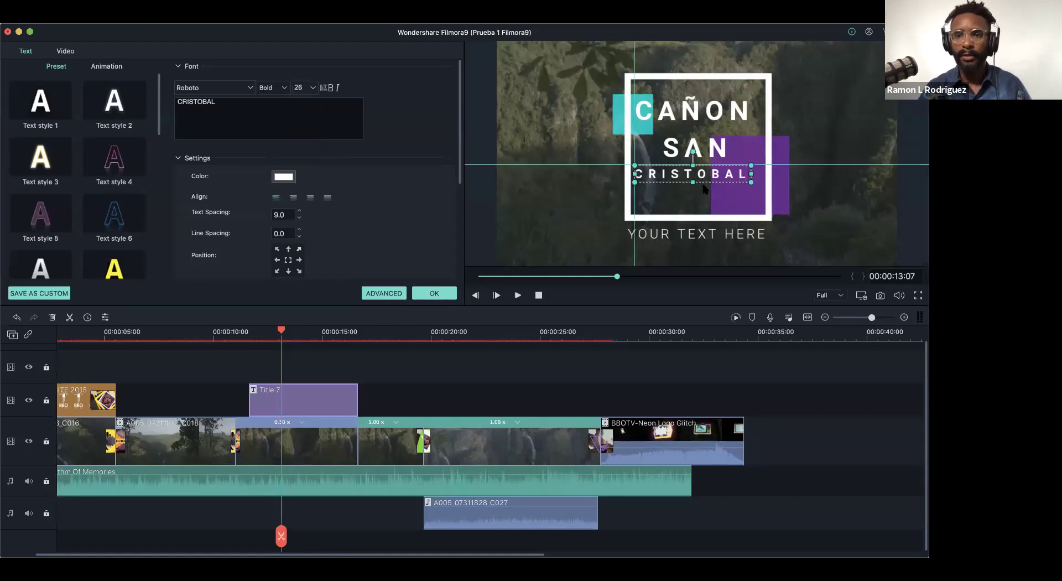
click(312, 87)
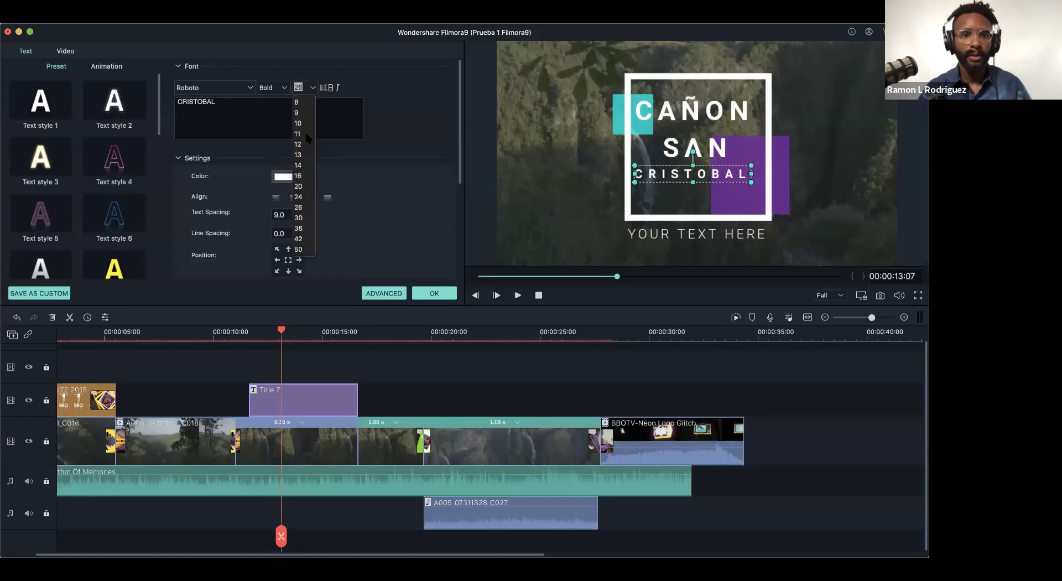
click(300, 197)
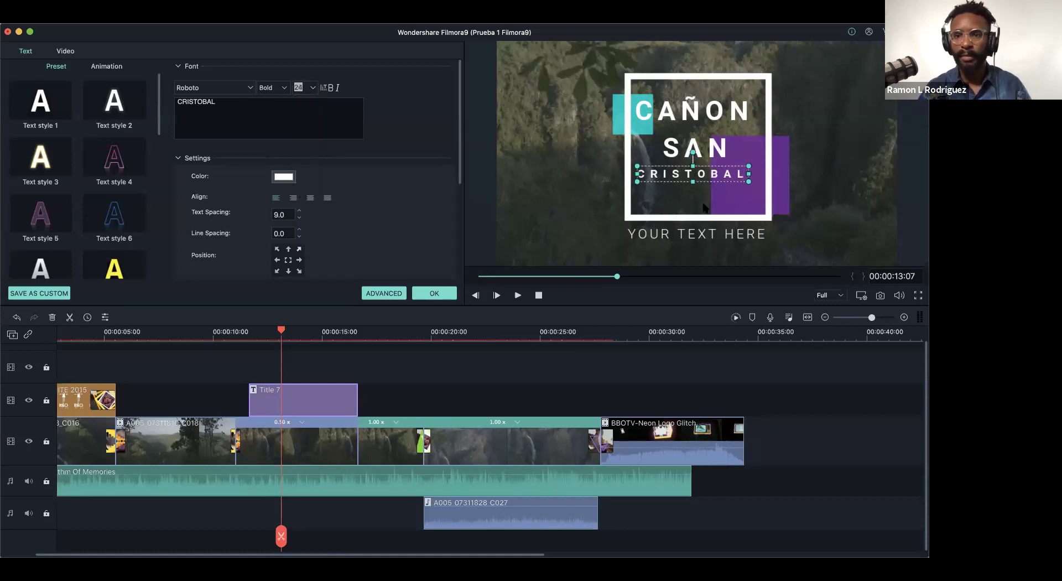
- Replace the YOUR TEXT HERE line with the author's name and finish editing
click(663, 237)
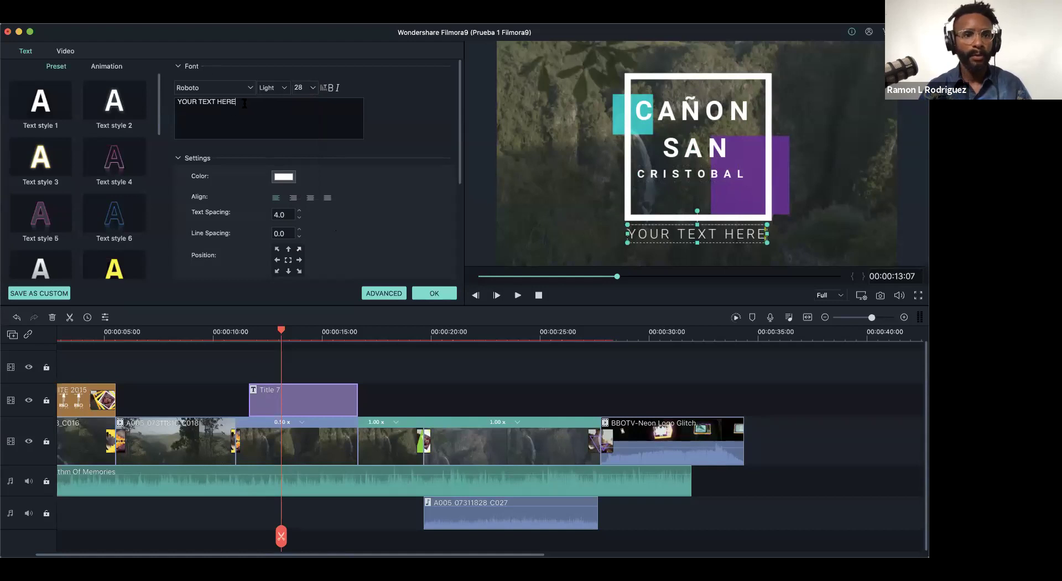
drag(244, 103, 152, 98)
text(RAM)
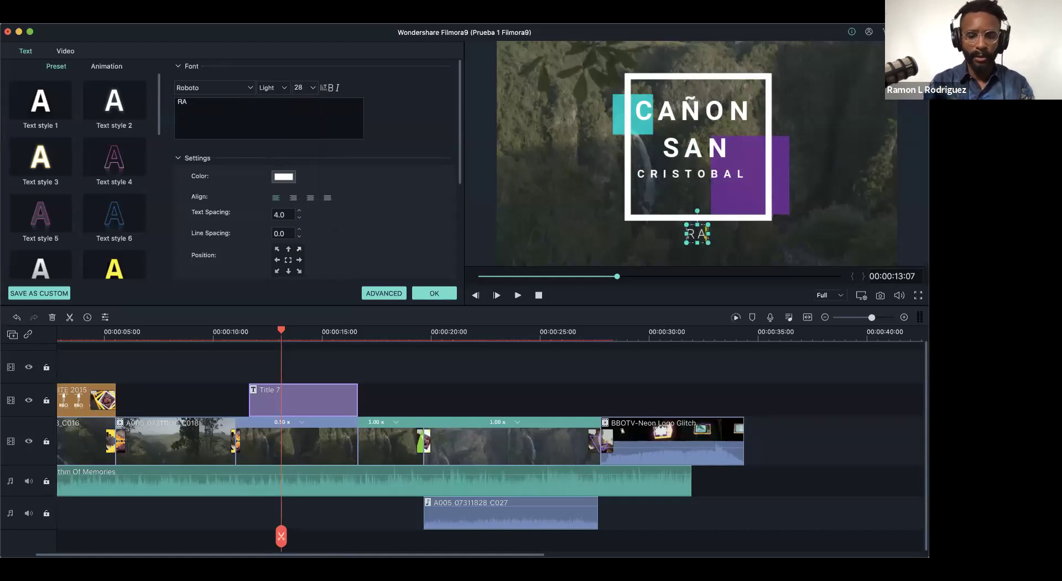
key(BackSpace)
key(BackSpace)
text(amón )
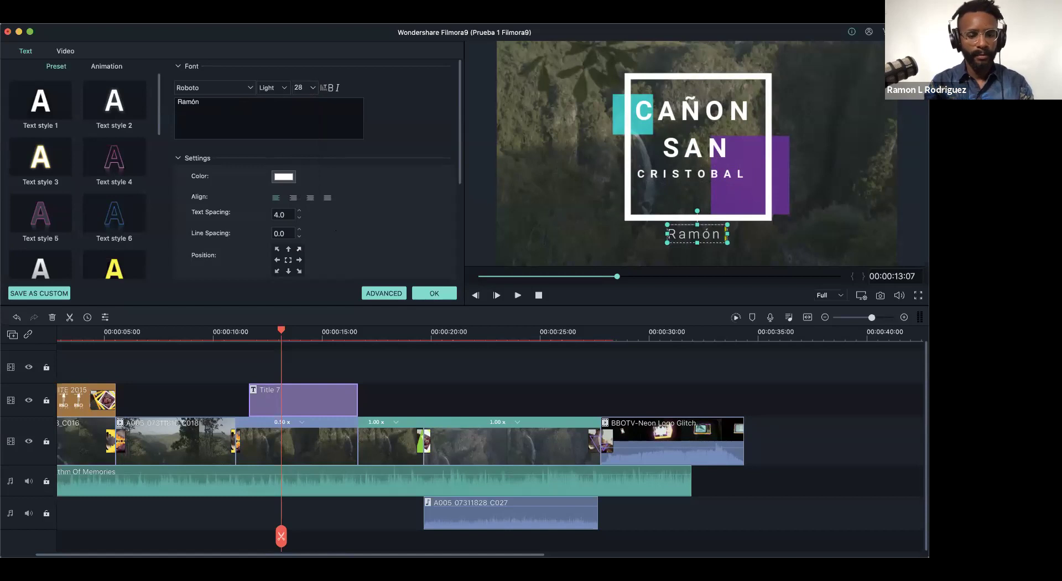
text(A)
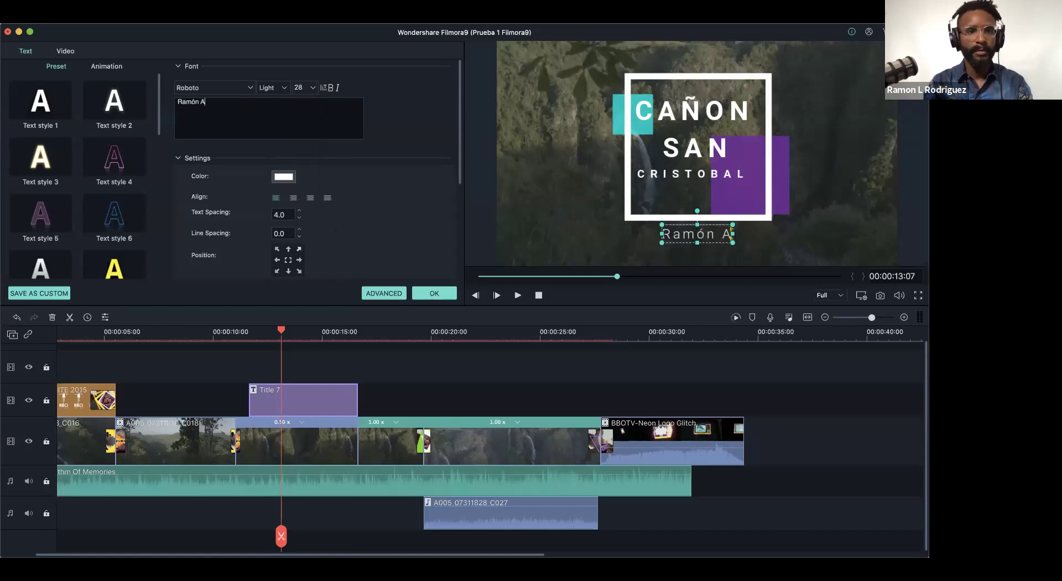
text(ndino)
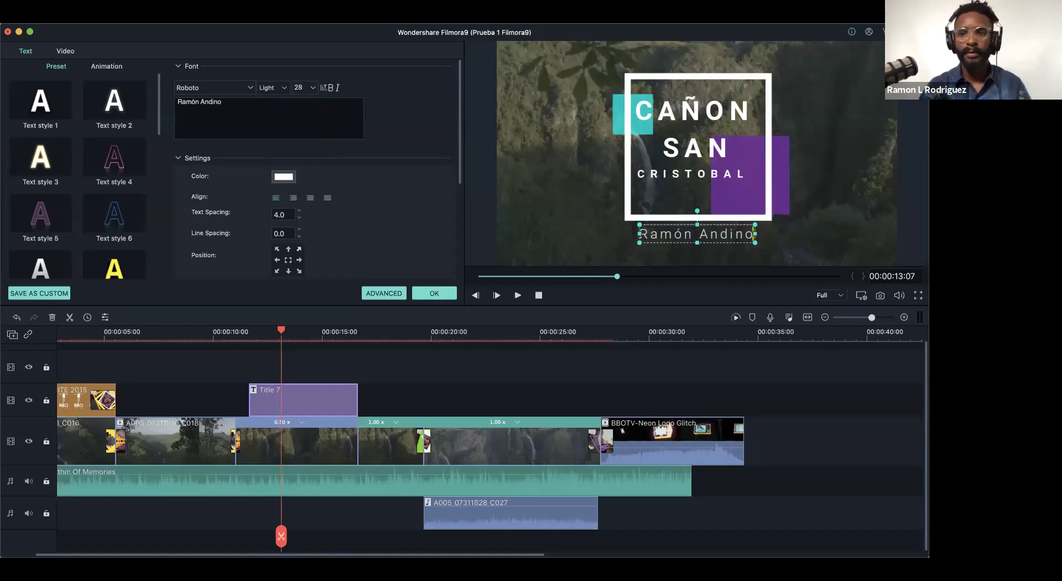
click(543, 212)
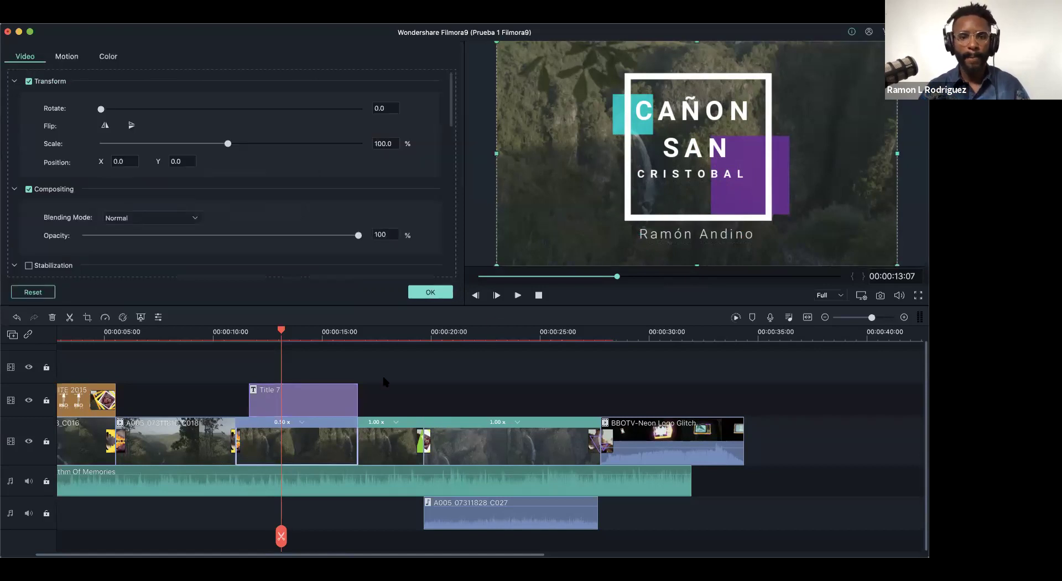
- Close the clip panel and play the montage from the Cañon San Cristobal title near 13 s
click(319, 354)
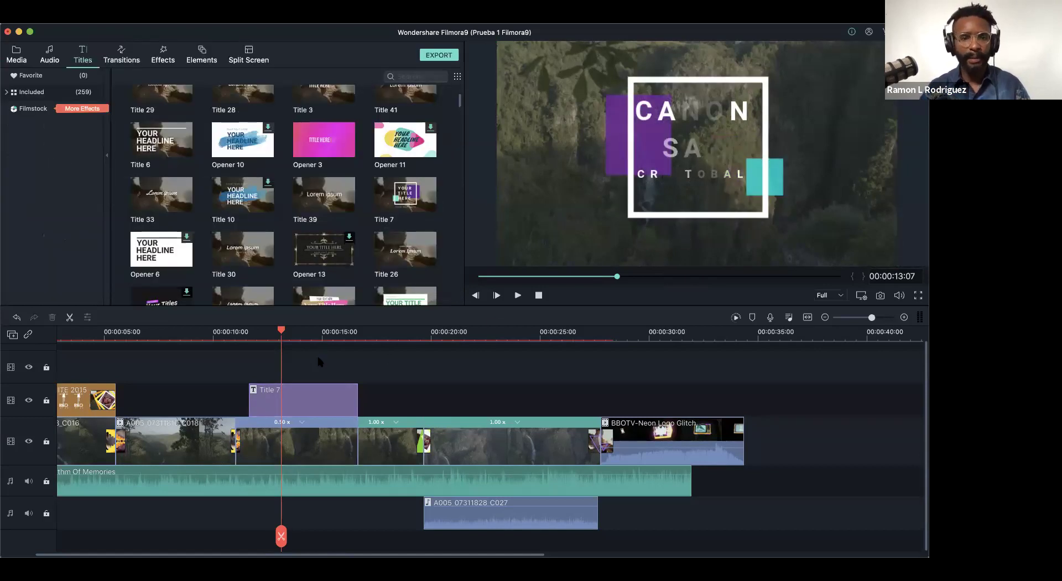
click(228, 332)
drag(228, 332, 9, 345)
drag(196, 355, 309, 387)
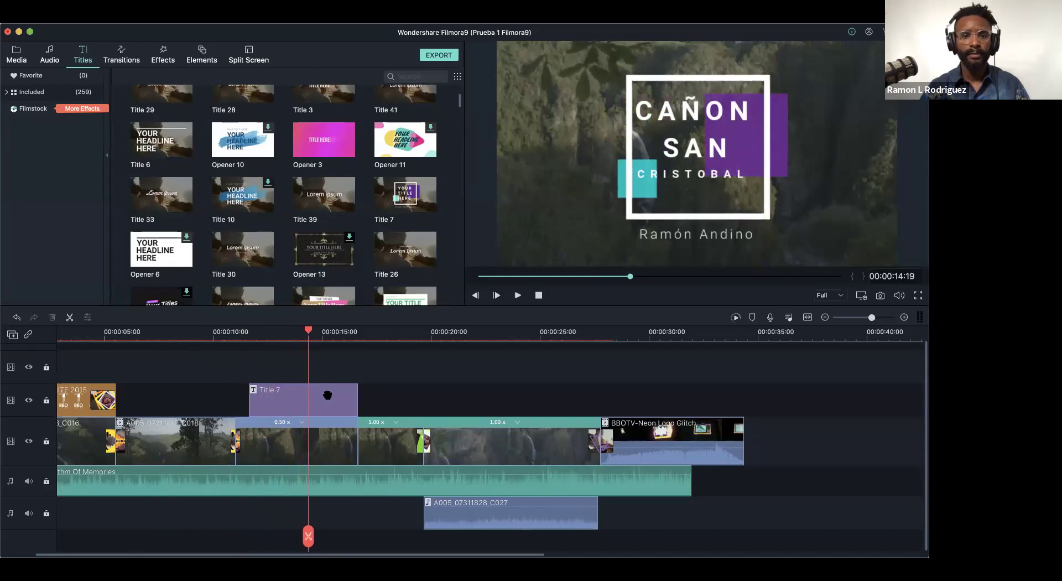
scroll(326, 339, up, 1)
scroll(342, 343, up, 1)
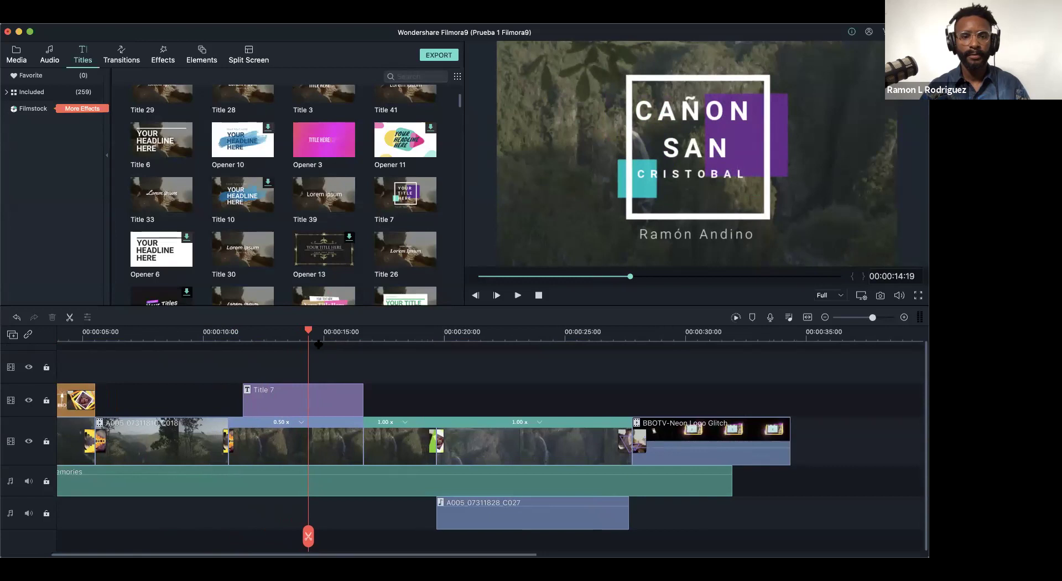
scroll(319, 344, down, 2)
key(space)
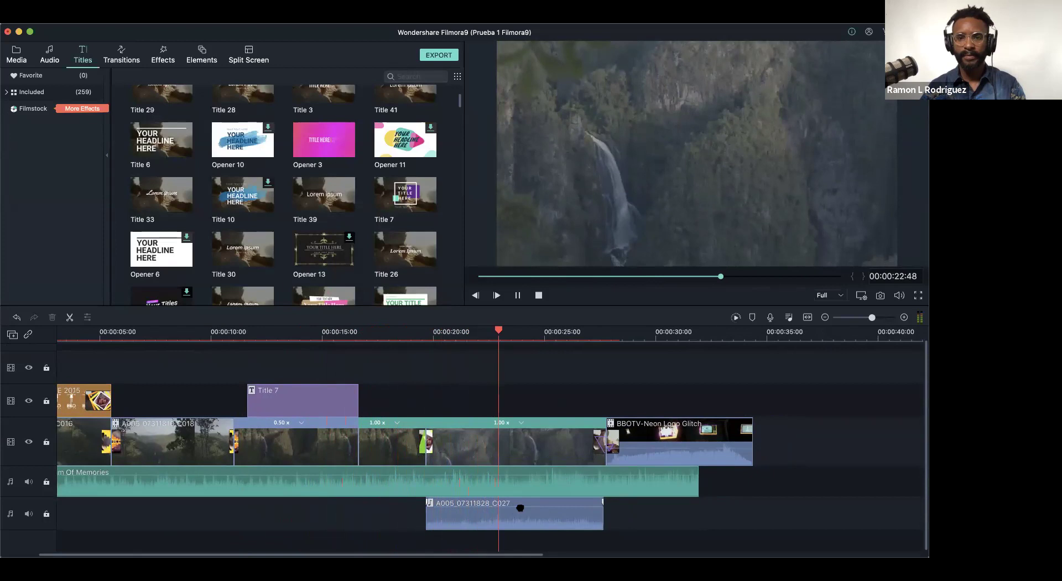
- Pause playback and delete the A005_07311828_C027 audio clip from the lower audio track
key(space)
click(516, 522)
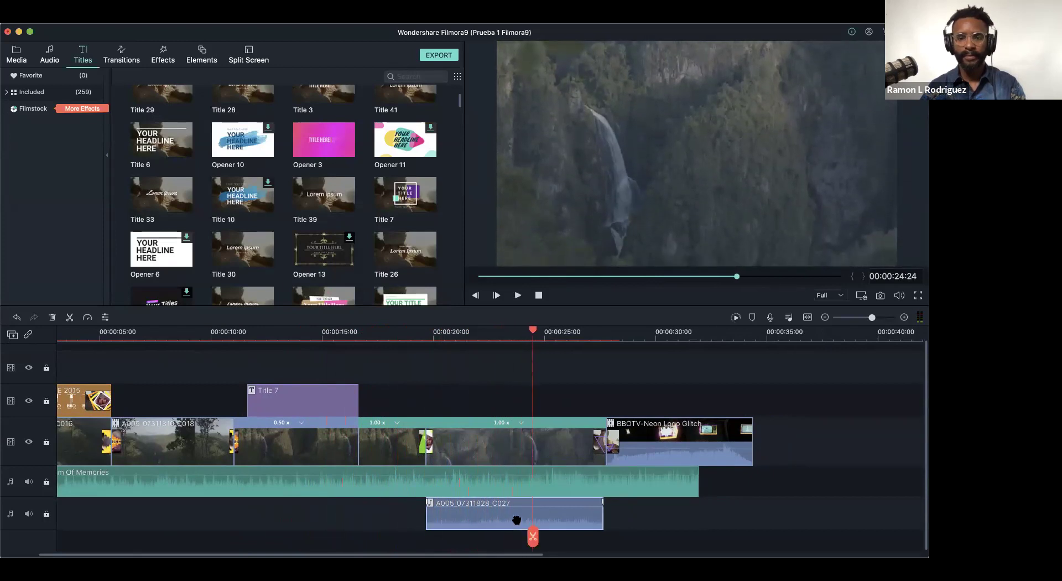
key(Delete)
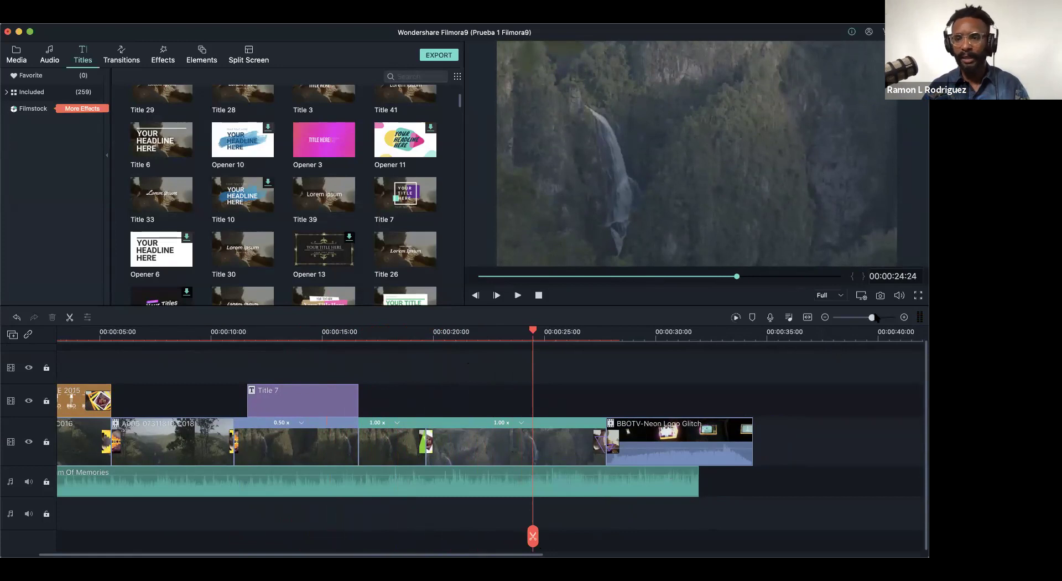
- Fit the whole timeline into view and return the playhead to 0
scroll(876, 322, right, 10)
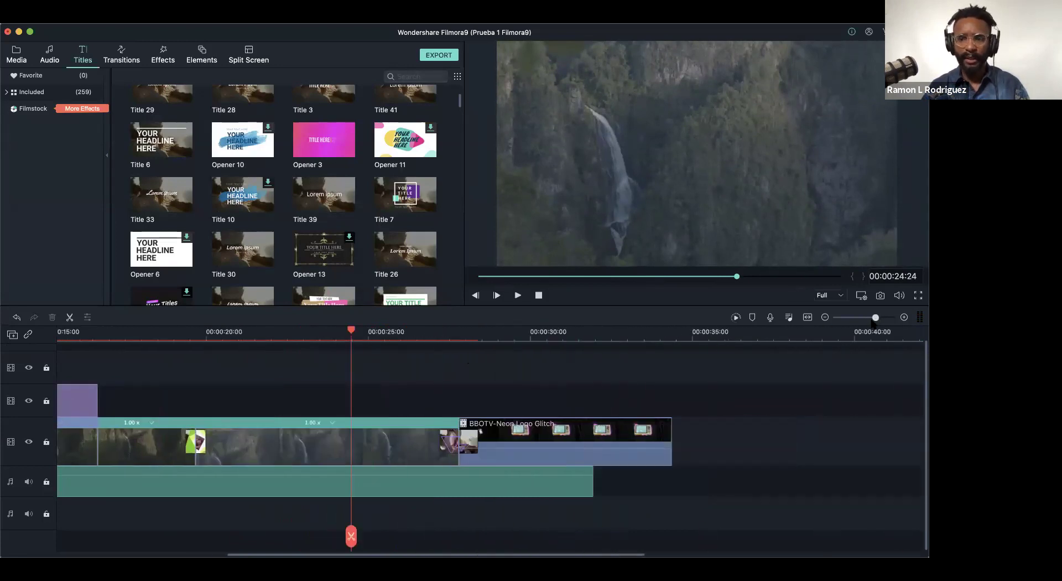
mouse_move(873, 317)
mouse_down()
mouse_move(847, 317)
mouse_move(870, 317)
mouse_up()
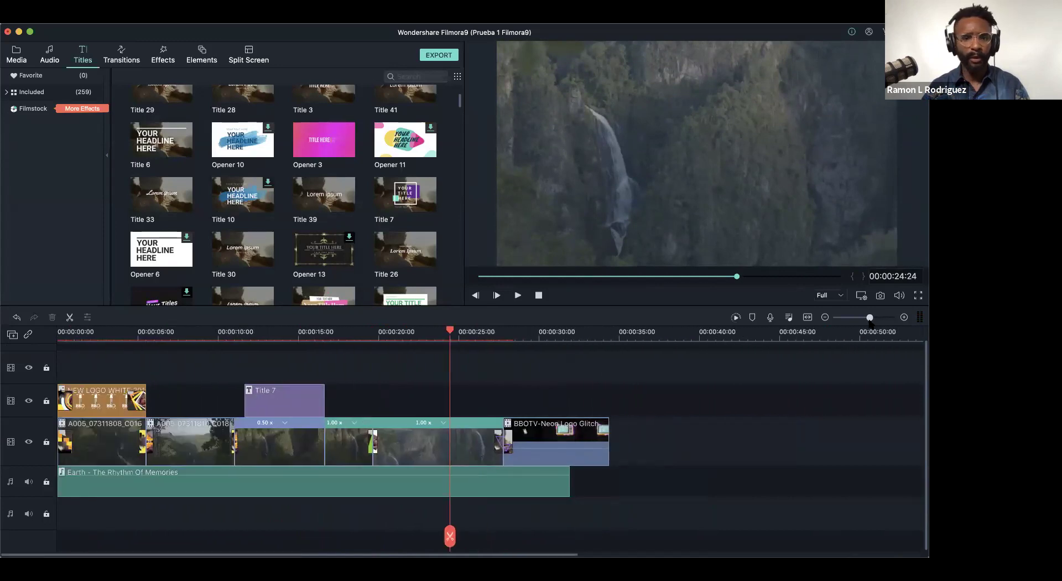
click(126, 332)
click(48, 342)
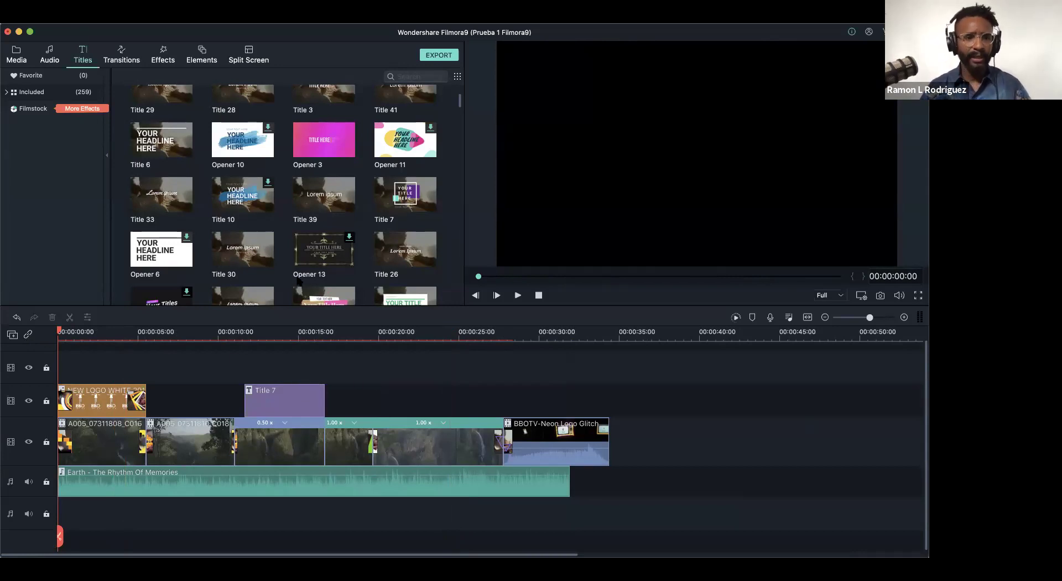
- Move the playhead near 2 s, save the project with Cmd+S, and start exporting
click(104, 332)
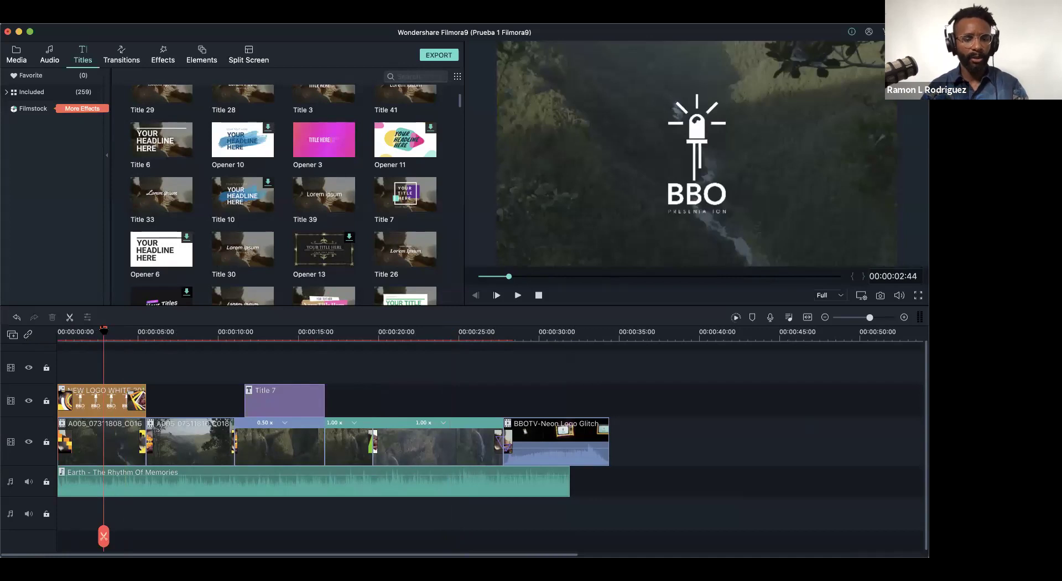
key(super+s)
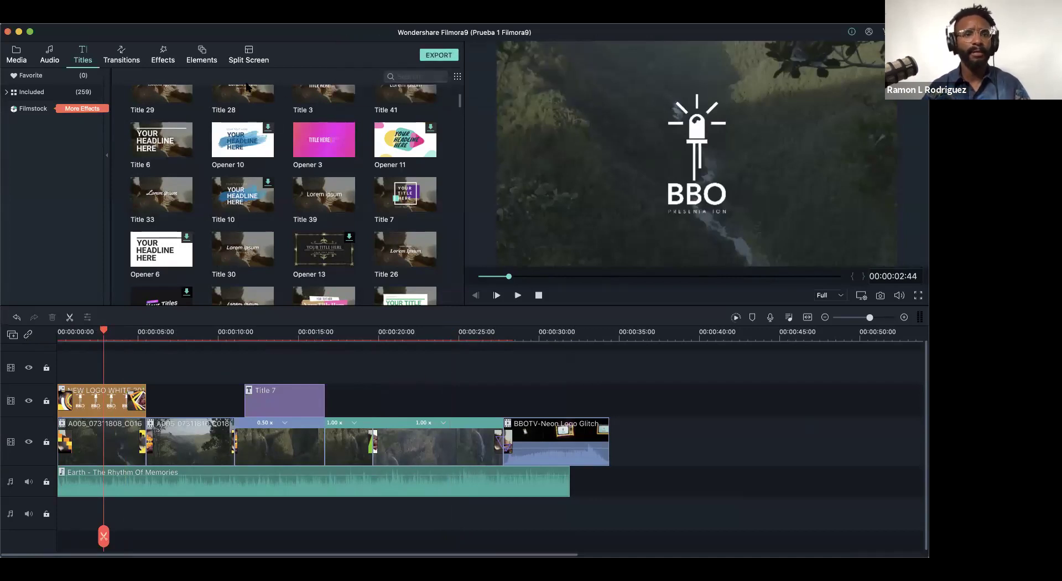
click(443, 56)
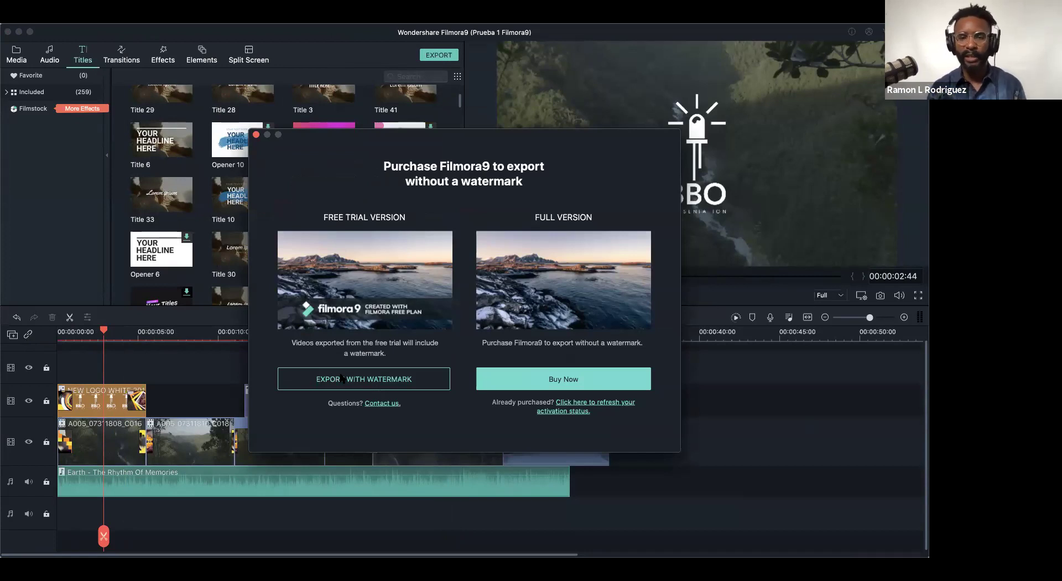
- Continue with the watermark and export MP4 as 'Prueba Filmora9 VISO. 2020' to Documents
click(395, 381)
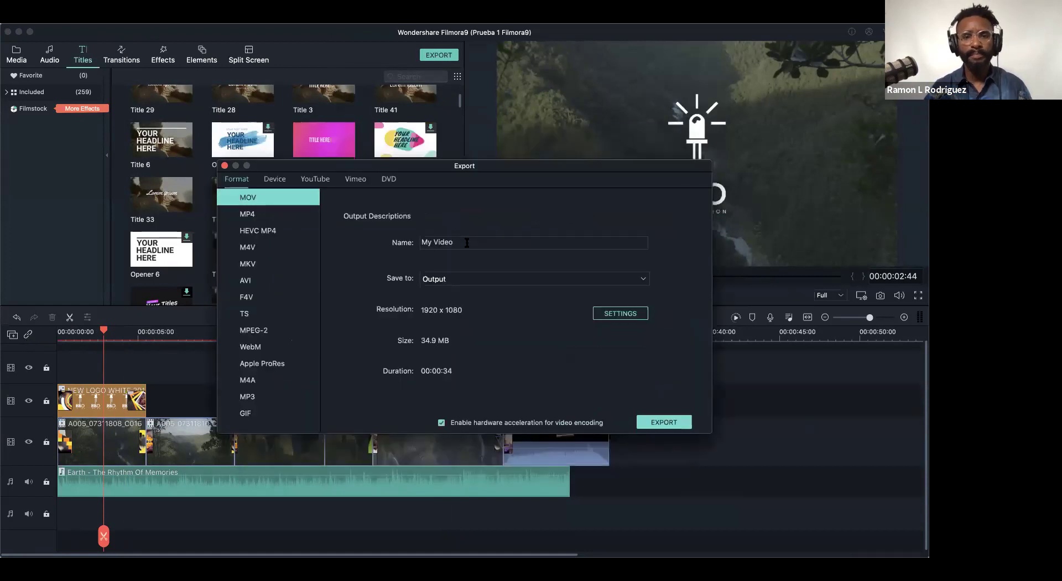
click(224, 215)
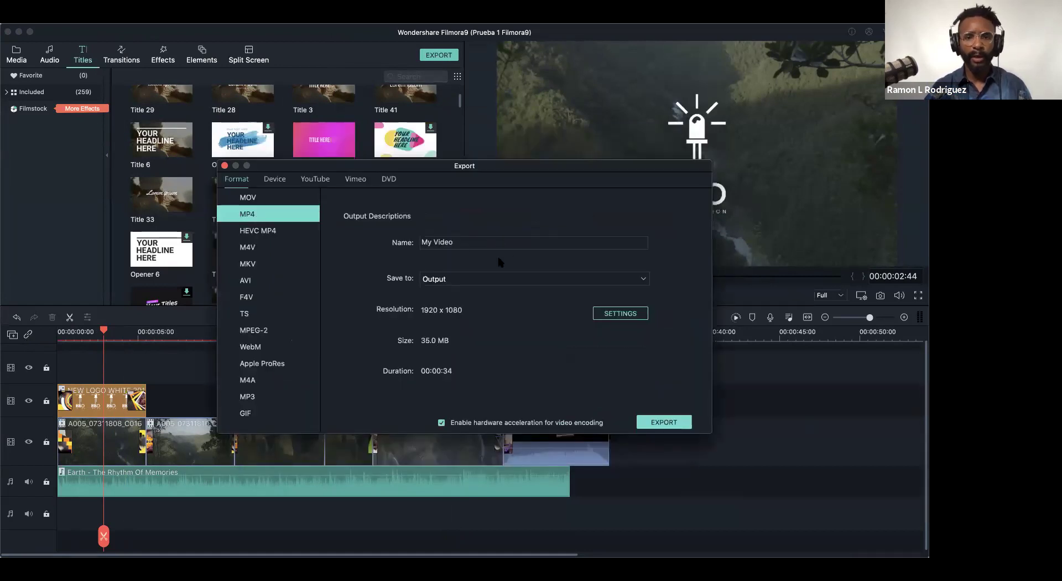
click(497, 241)
key(super+a)
text(Prueba Filmora9)
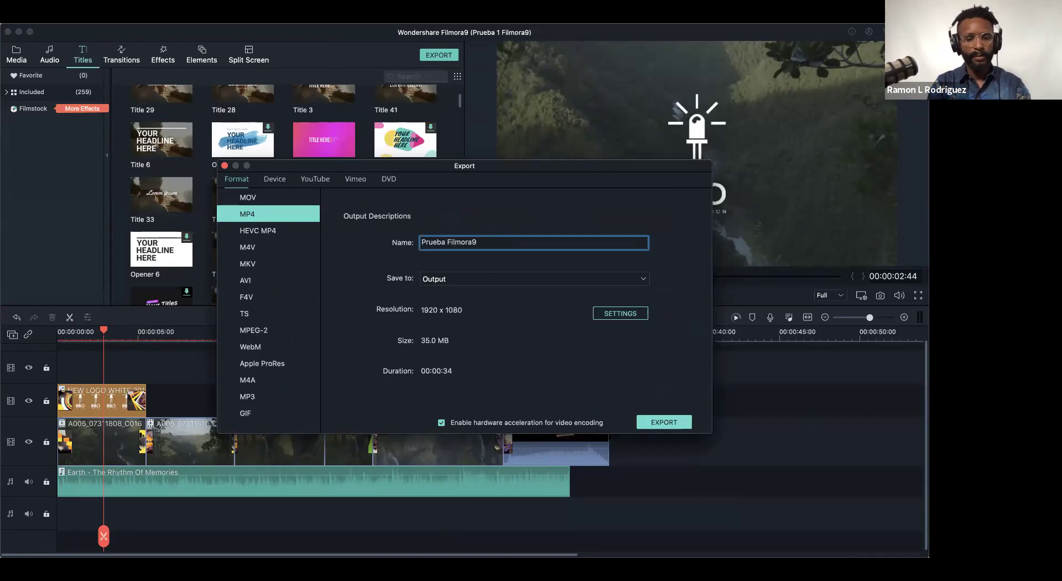
text( VISO. 2020)
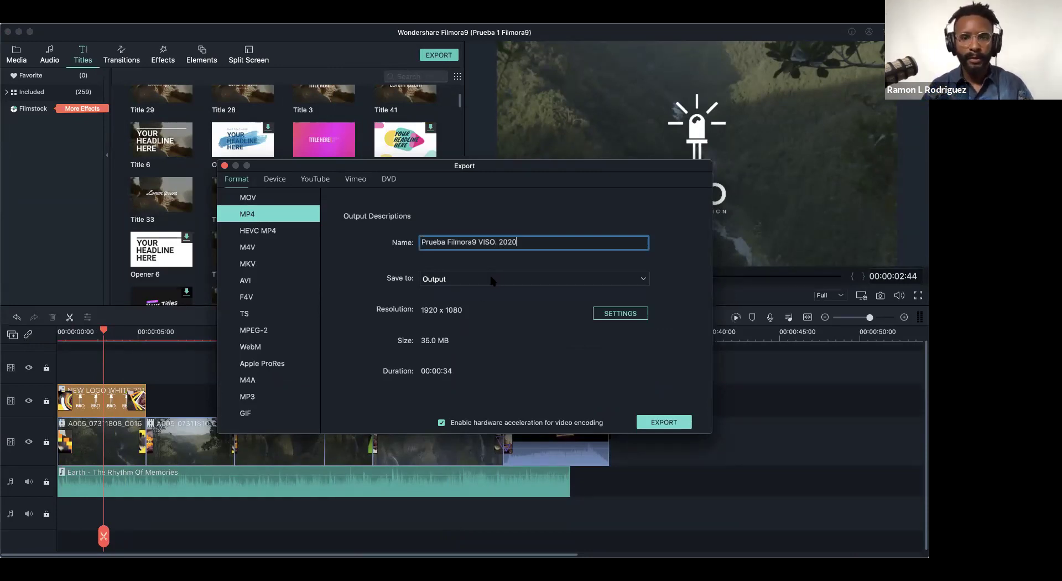
click(496, 282)
click(488, 304)
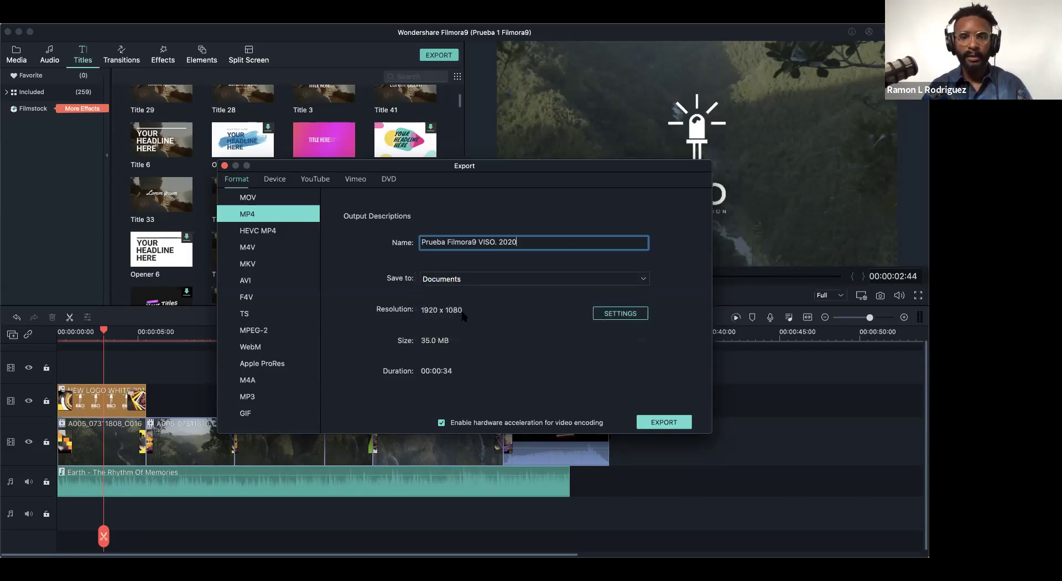
- Set the encoding to 24 fps and Best quality, then start the MP4 export
click(631, 313)
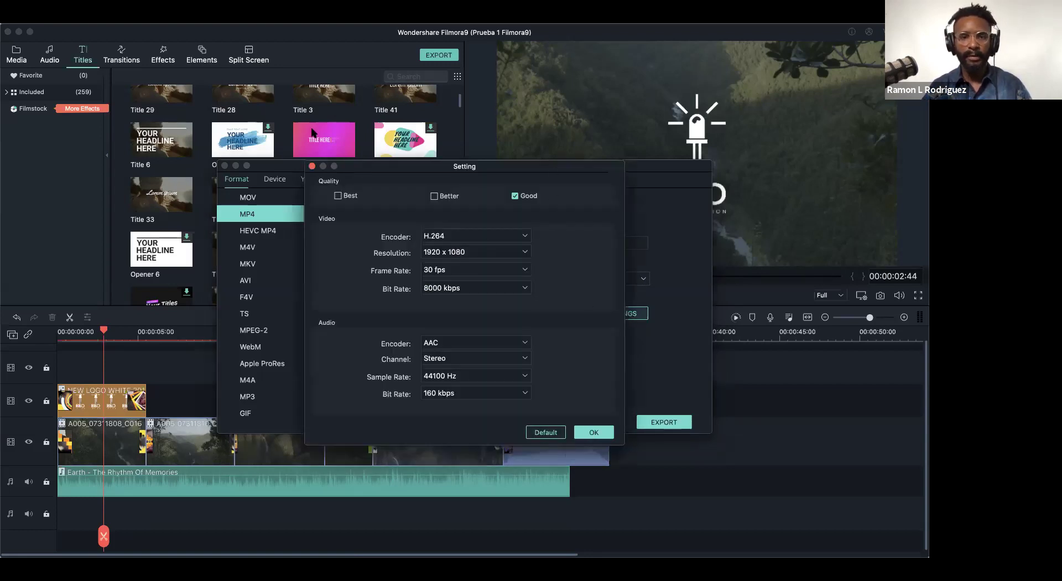
click(313, 167)
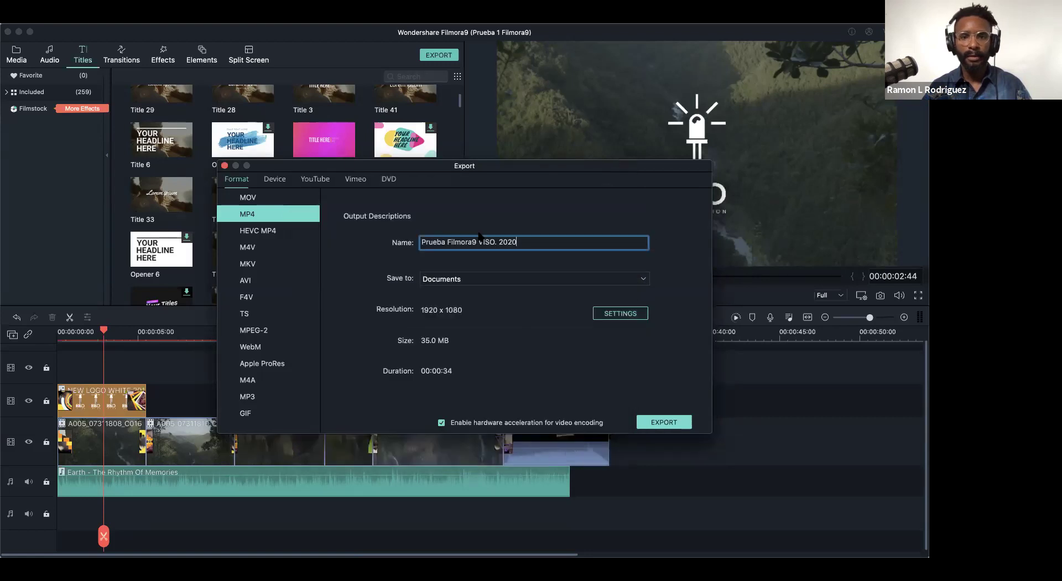
click(614, 315)
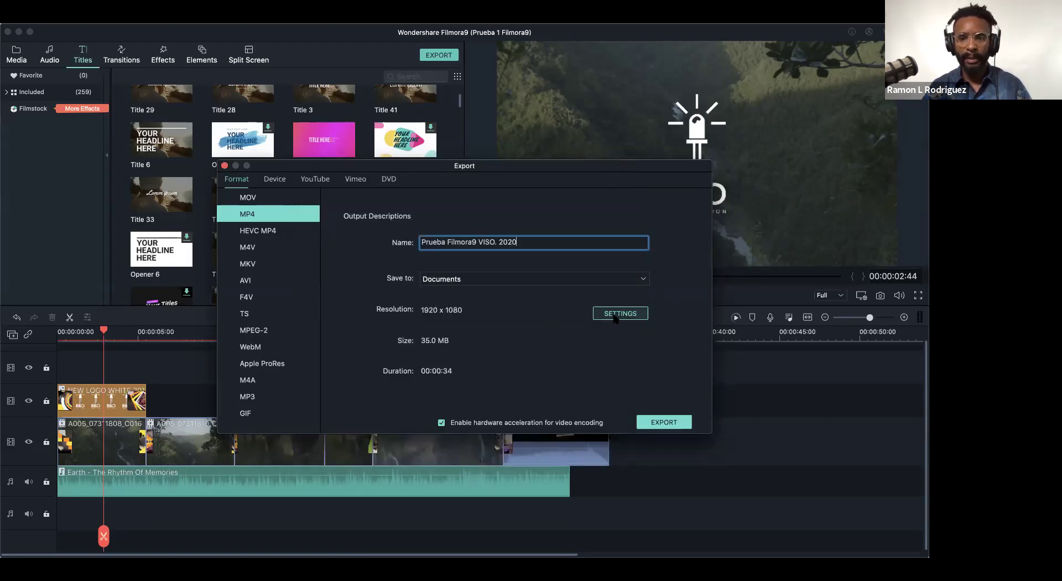
click(524, 270)
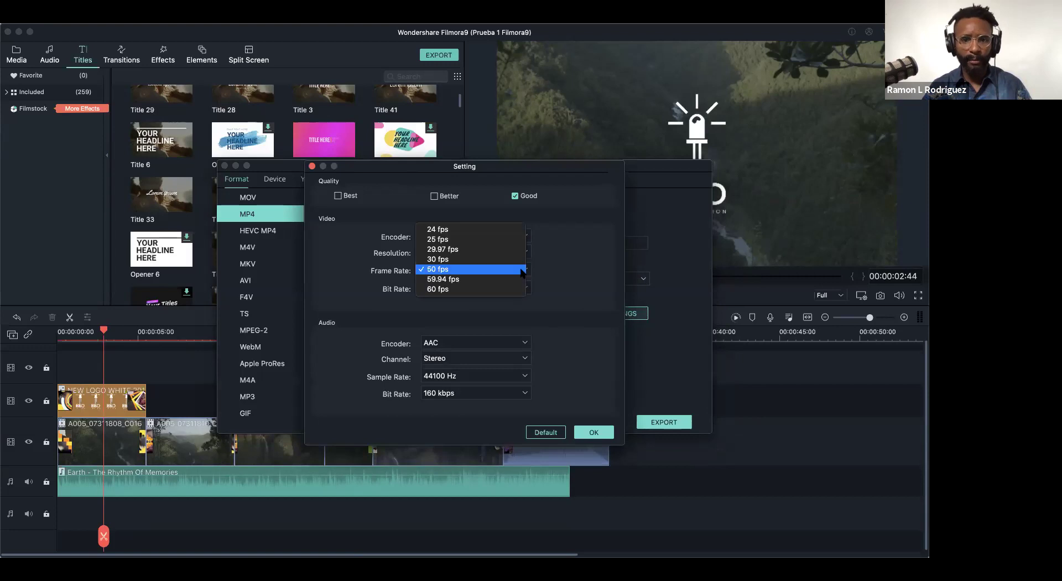
click(459, 230)
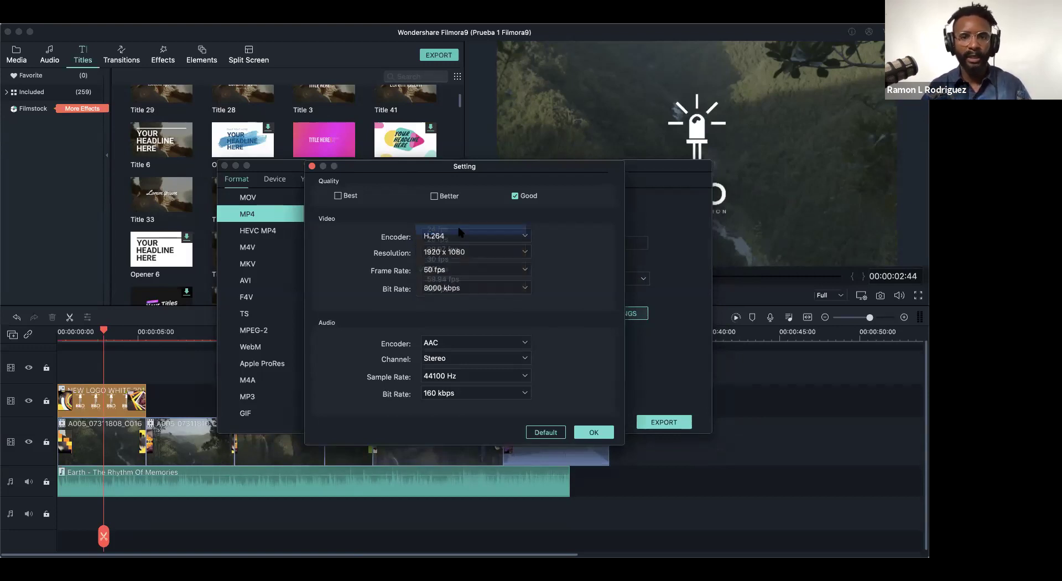
click(338, 196)
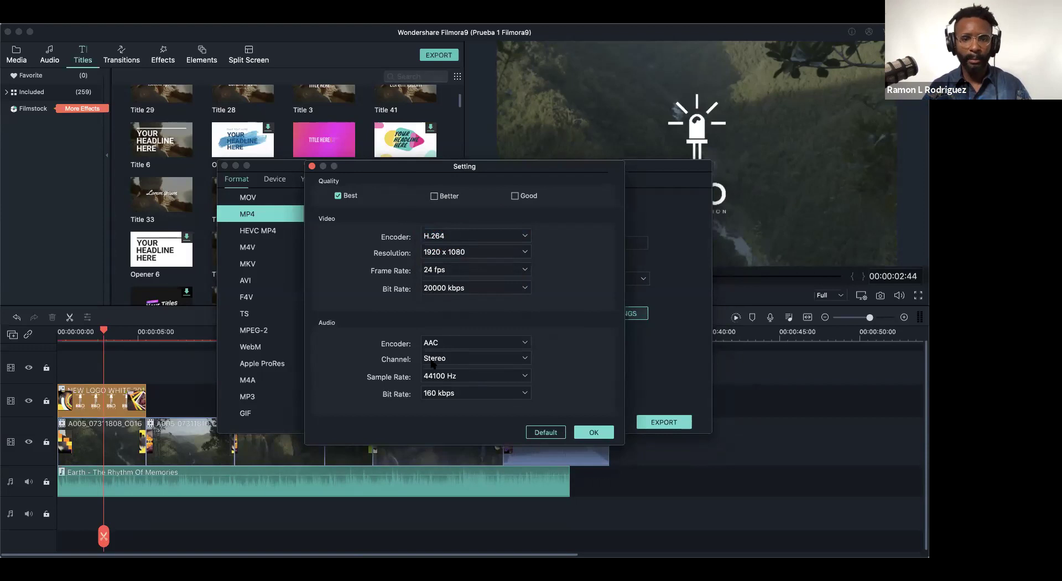
click(593, 431)
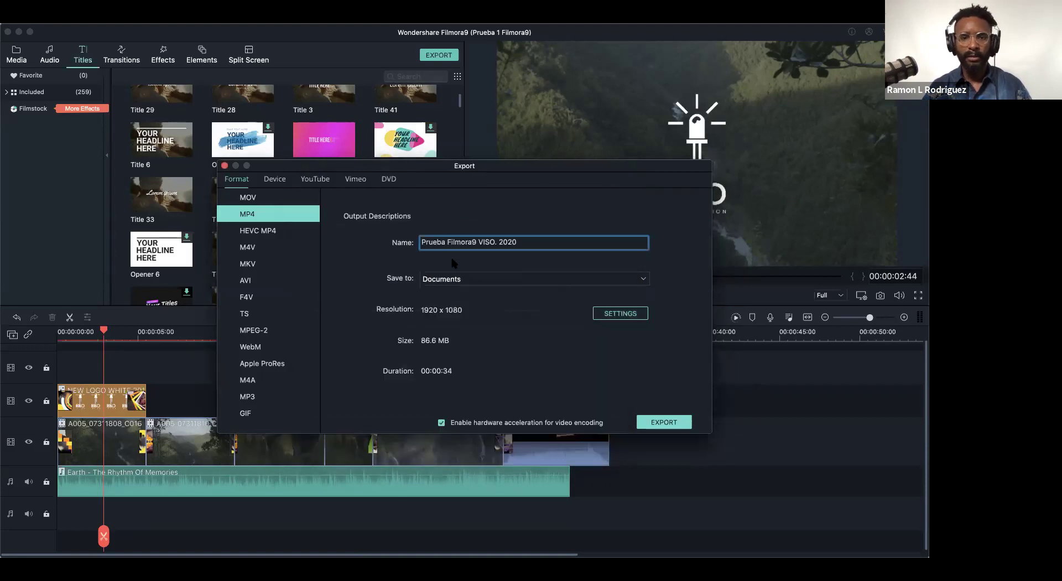
click(662, 424)
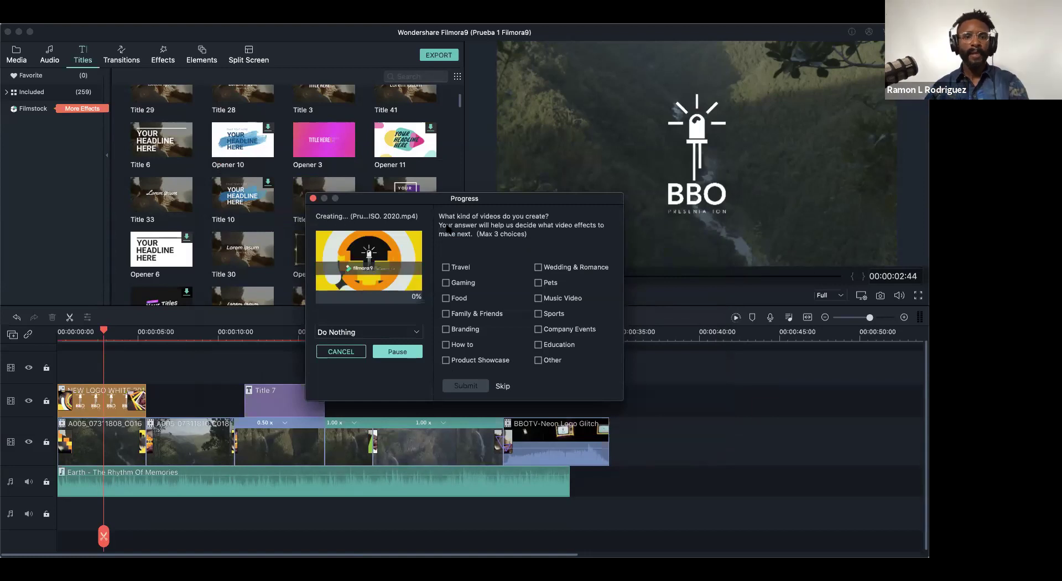
- Move the export Progress window aside while the MP4 finishes rendering
drag(495, 202, 473, 120)
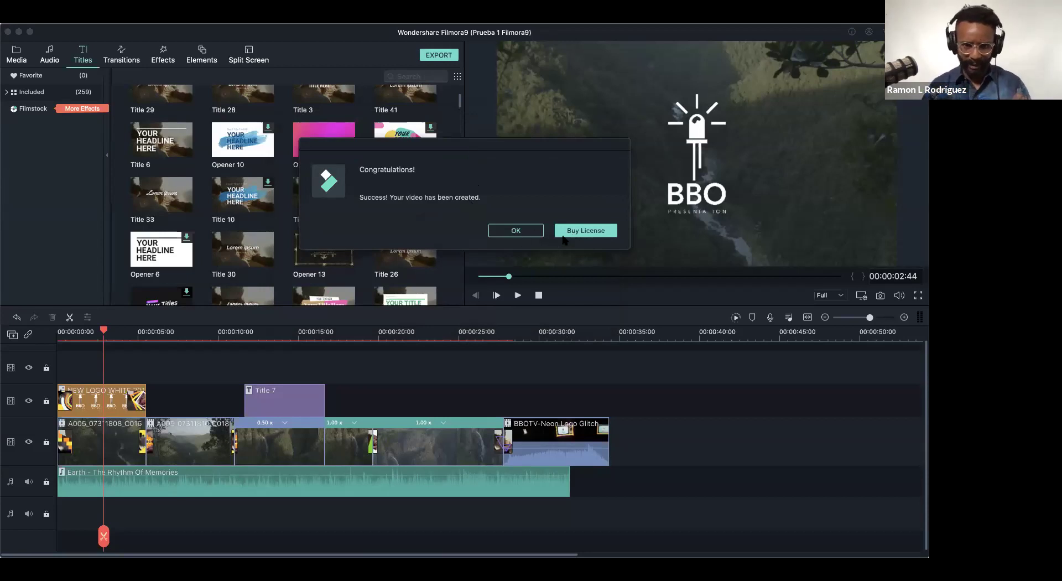
- Dismiss the Congratulations message confirming the video was created
click(520, 233)
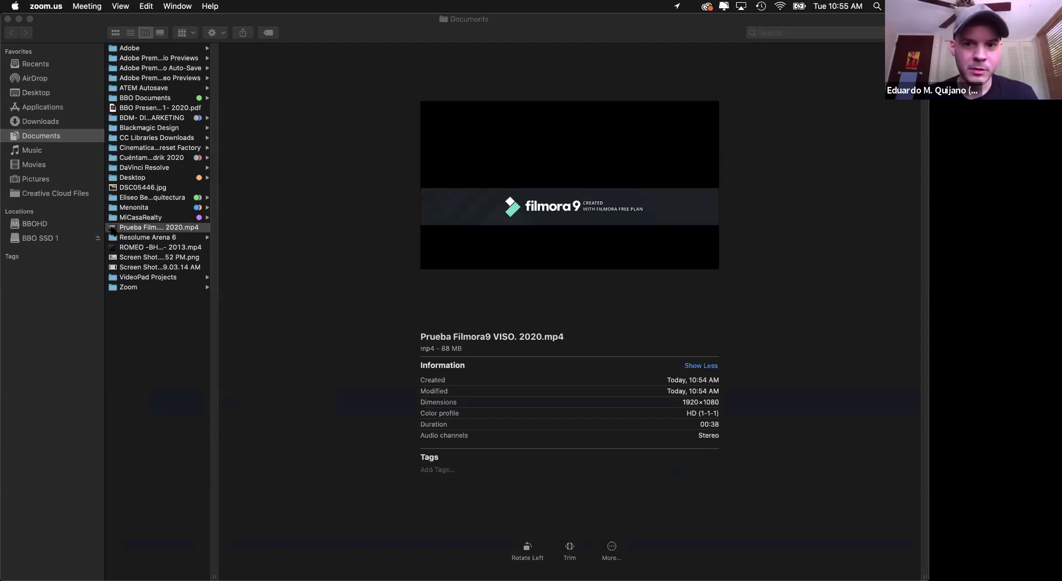
- Play 'Prueba Filmora9 VISO. 2020.mp4' to the end in GoPro Player, exit full screen, then quit the player
click(113, 231)
double_click(113, 230)
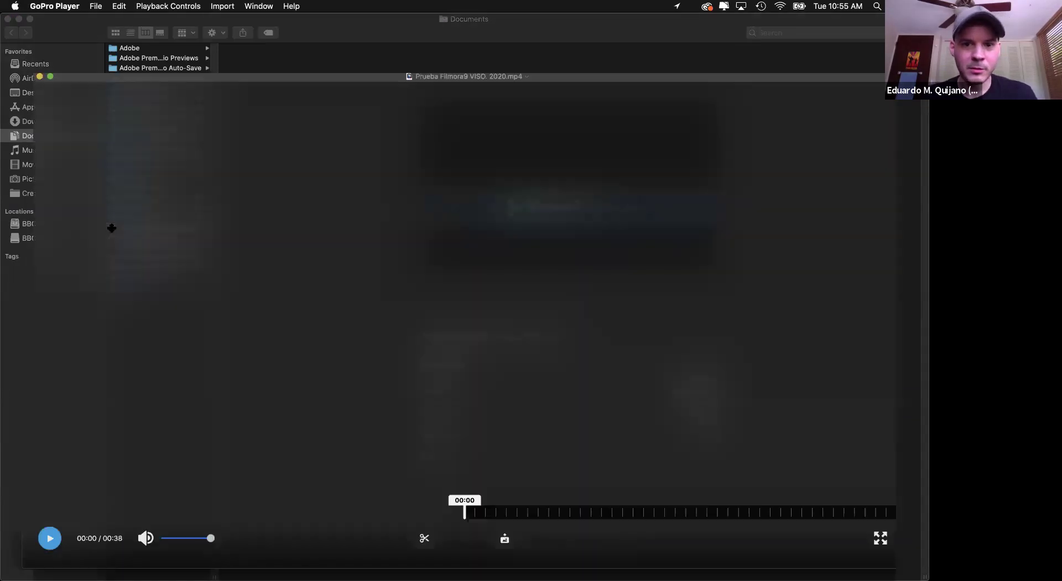
key(space)
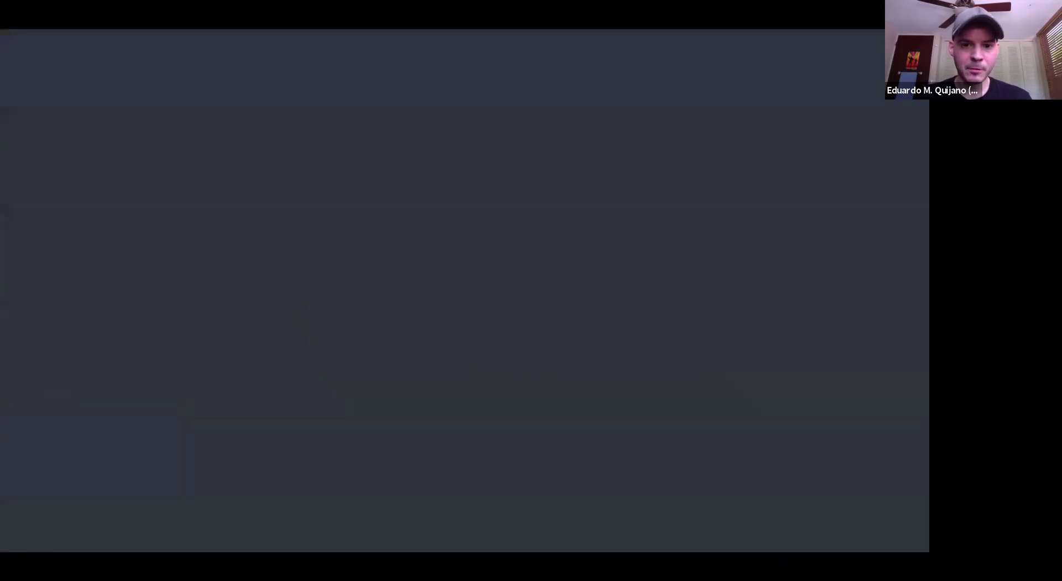
key(Escape)
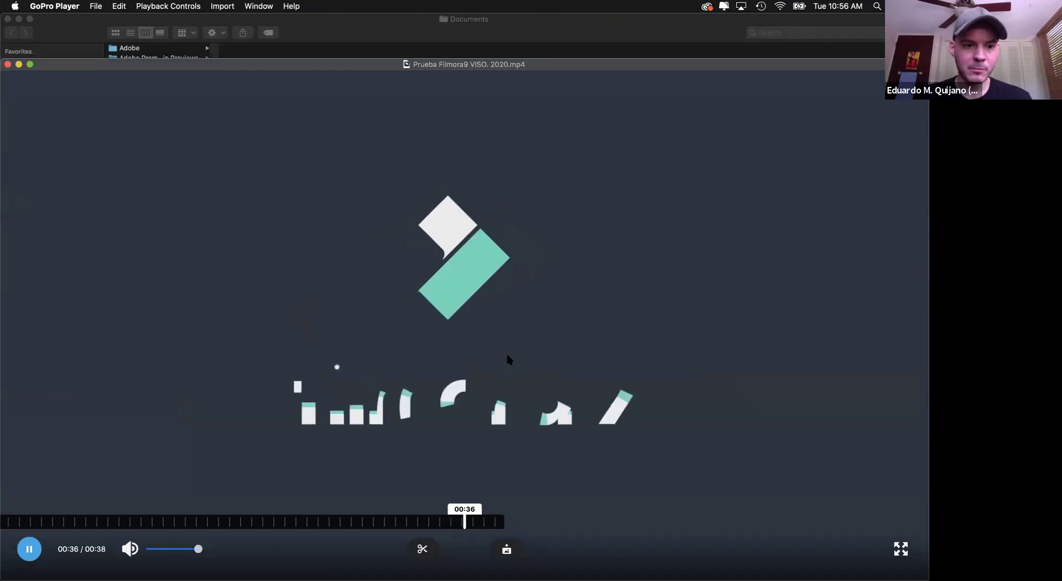
key(super+q)
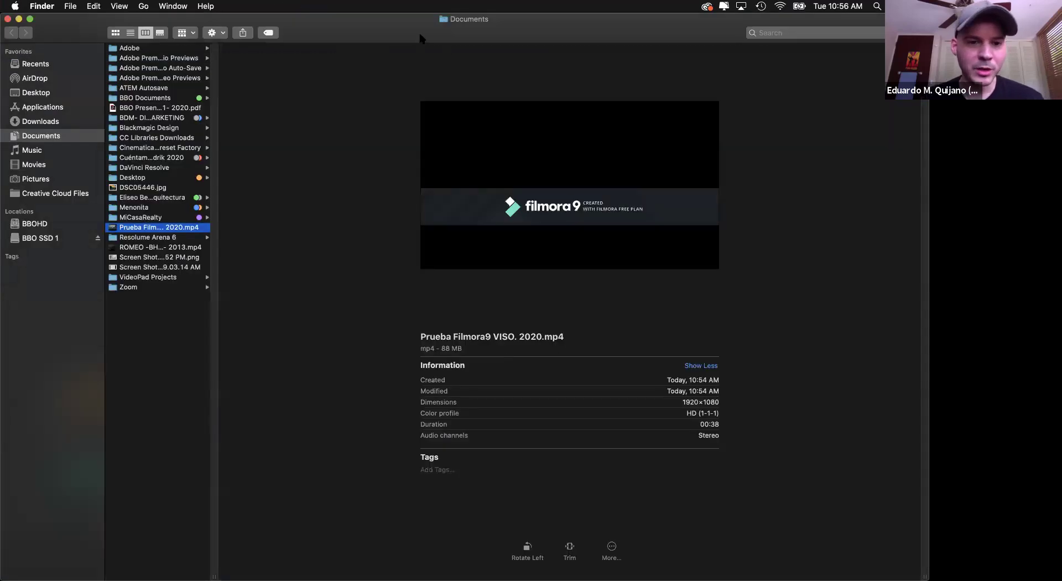
- Switch from Finder back to the Prueba 1 Filmora9 project with Cmd+Tab
key(super+Tab)
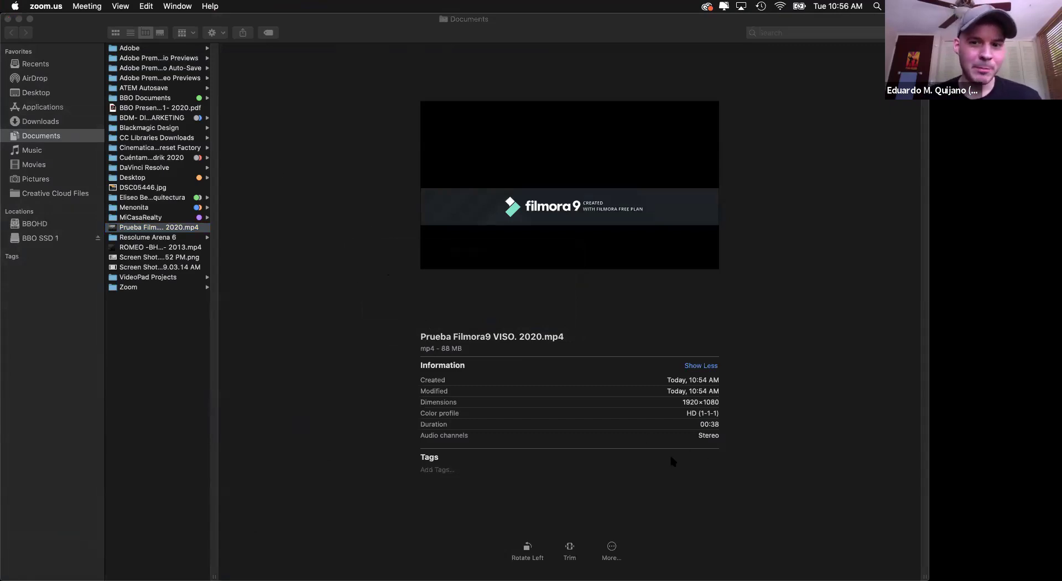
key(super+Tab)
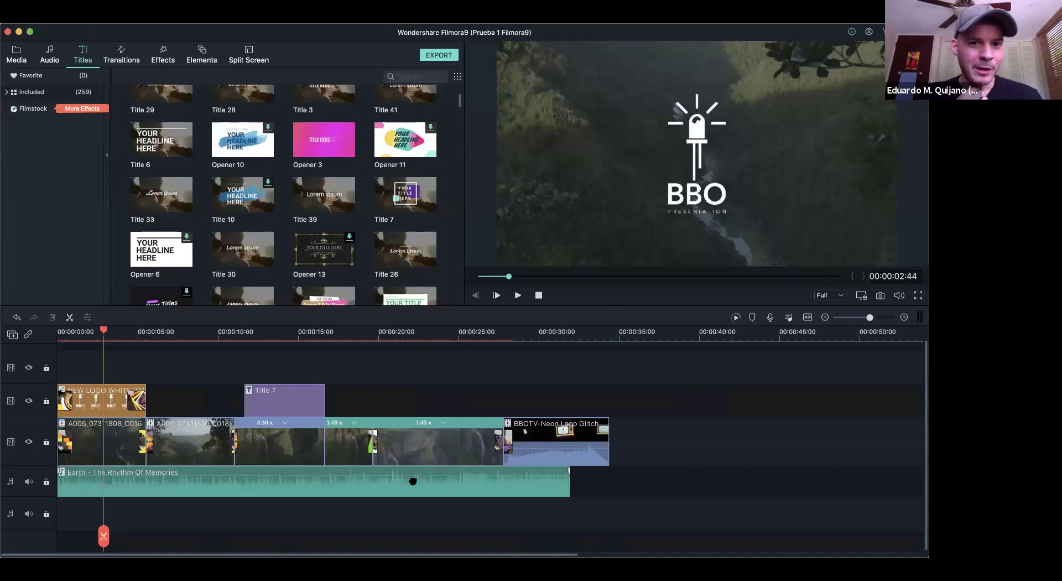
- Zoom the timeline out slightly, scroll Titles to the top, and show the Audio library
mouse_move(872, 320)
mouse_down()
mouse_move(852, 319)
mouse_move(870, 322)
mouse_up()
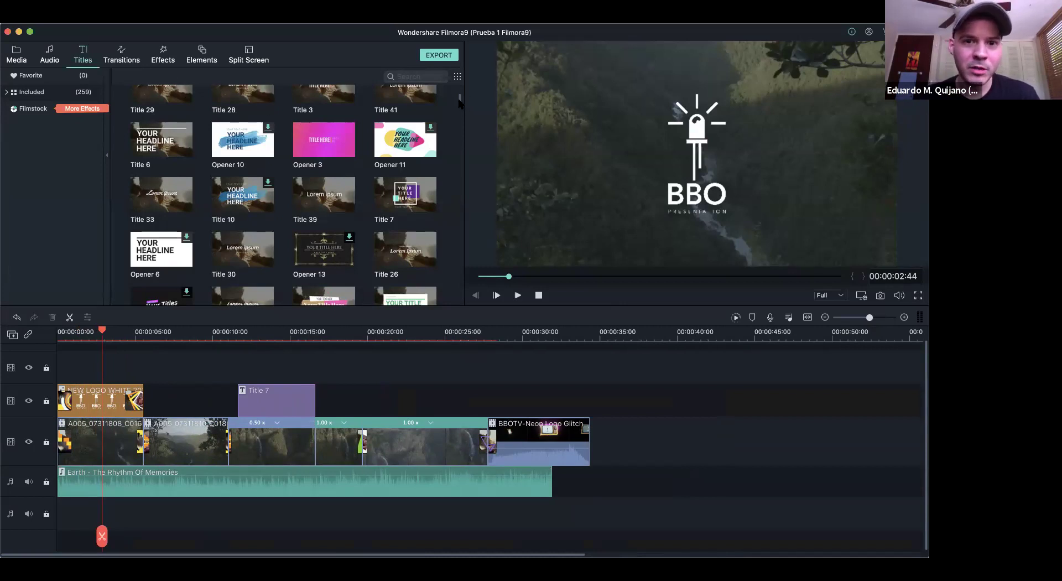
scroll(459, 102, up, 3)
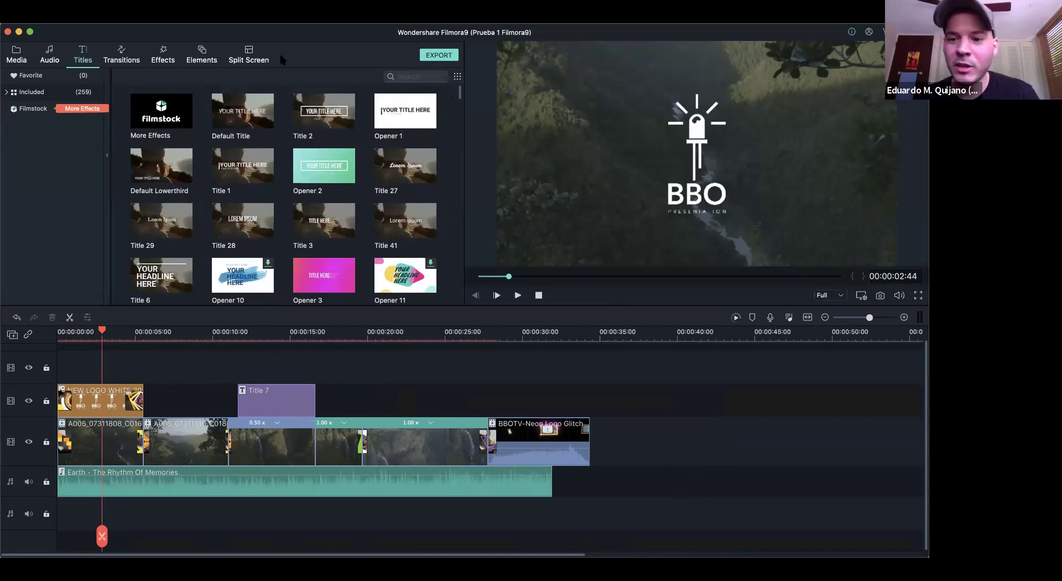
click(56, 57)
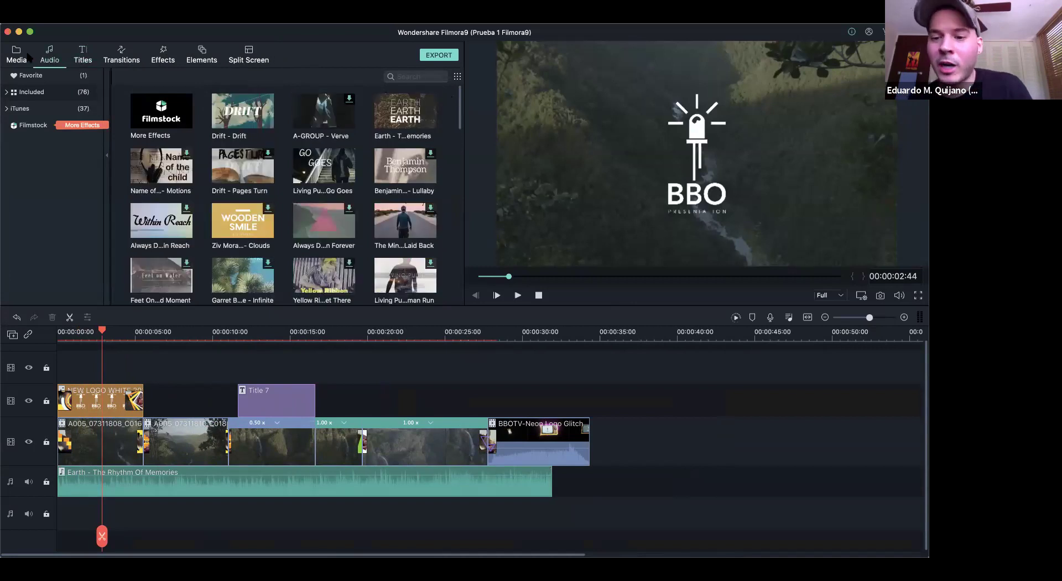
- Show the seven imported clips in the Project Media library
click(23, 55)
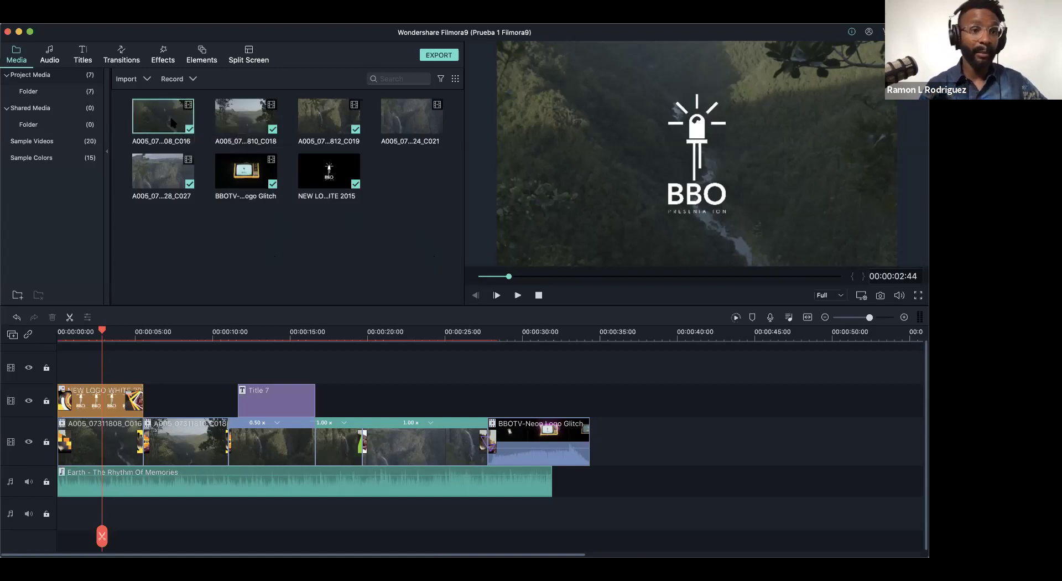
right_click(175, 118)
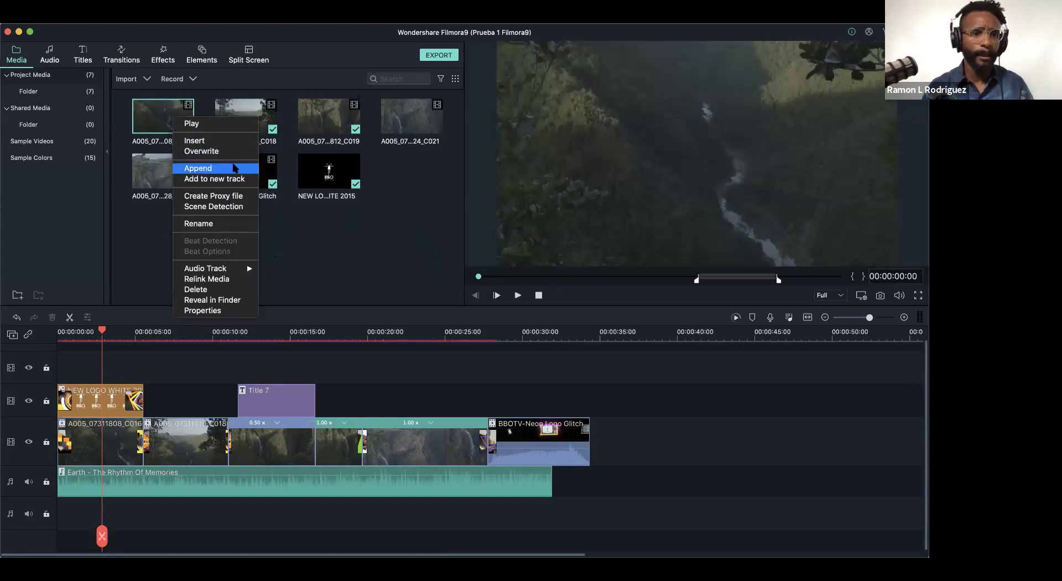
click(218, 309)
drag(460, 170, 669, 78)
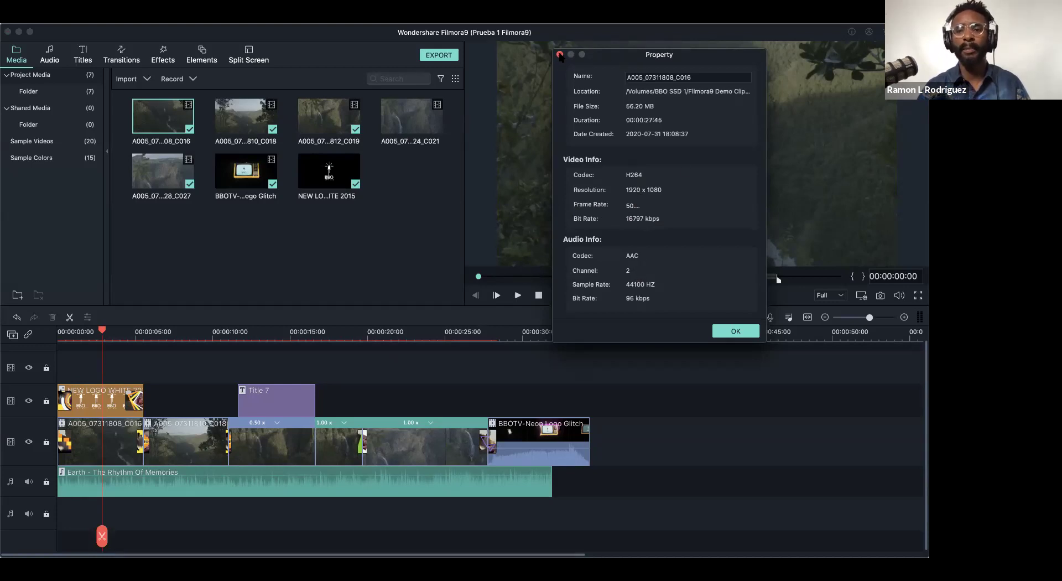
click(736, 332)
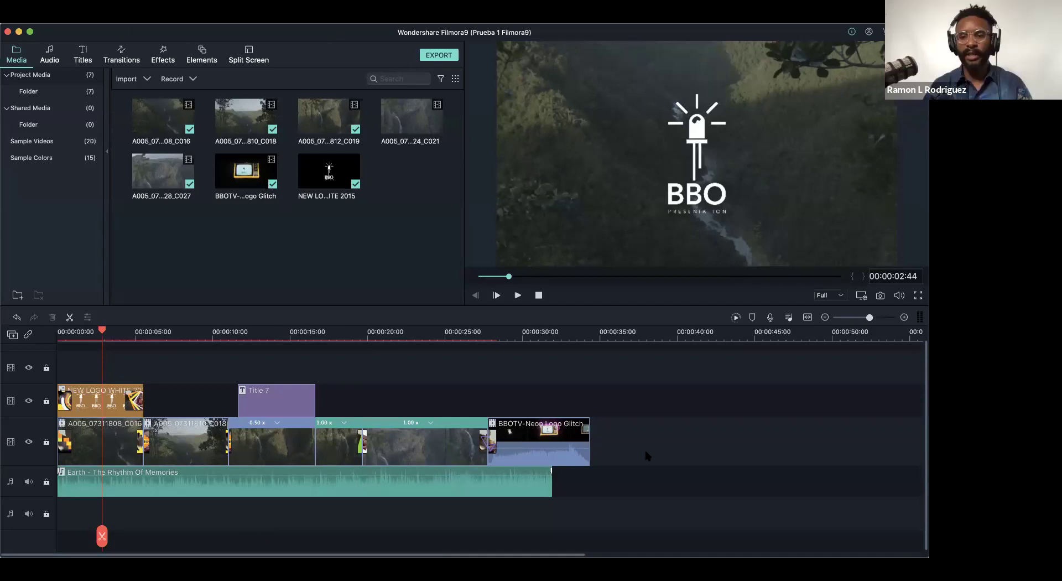
- Open the Wondershare Filmora9 application menu showing About, Preferences, Hide and Quit
click(66, 18)
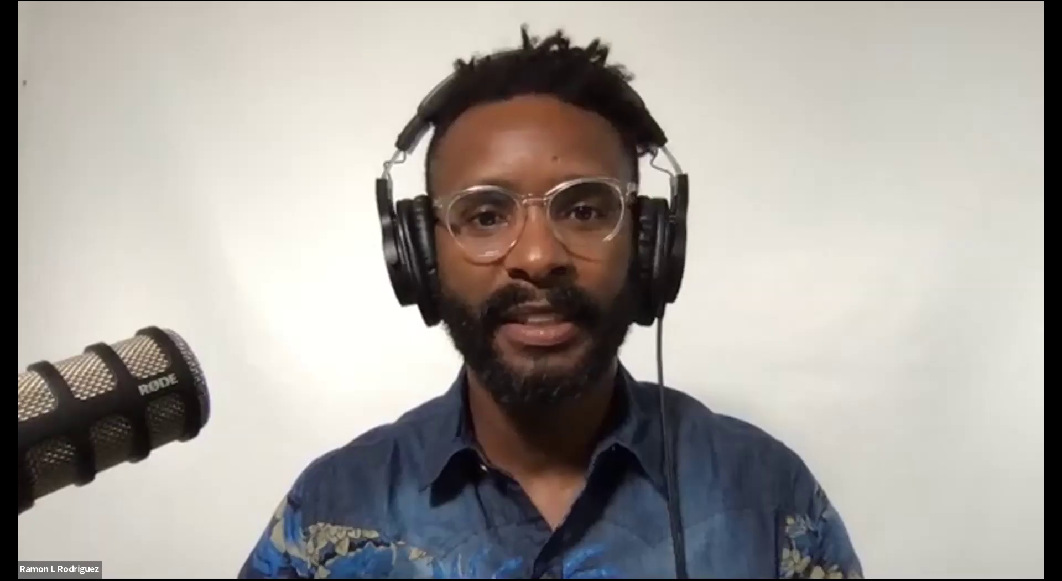